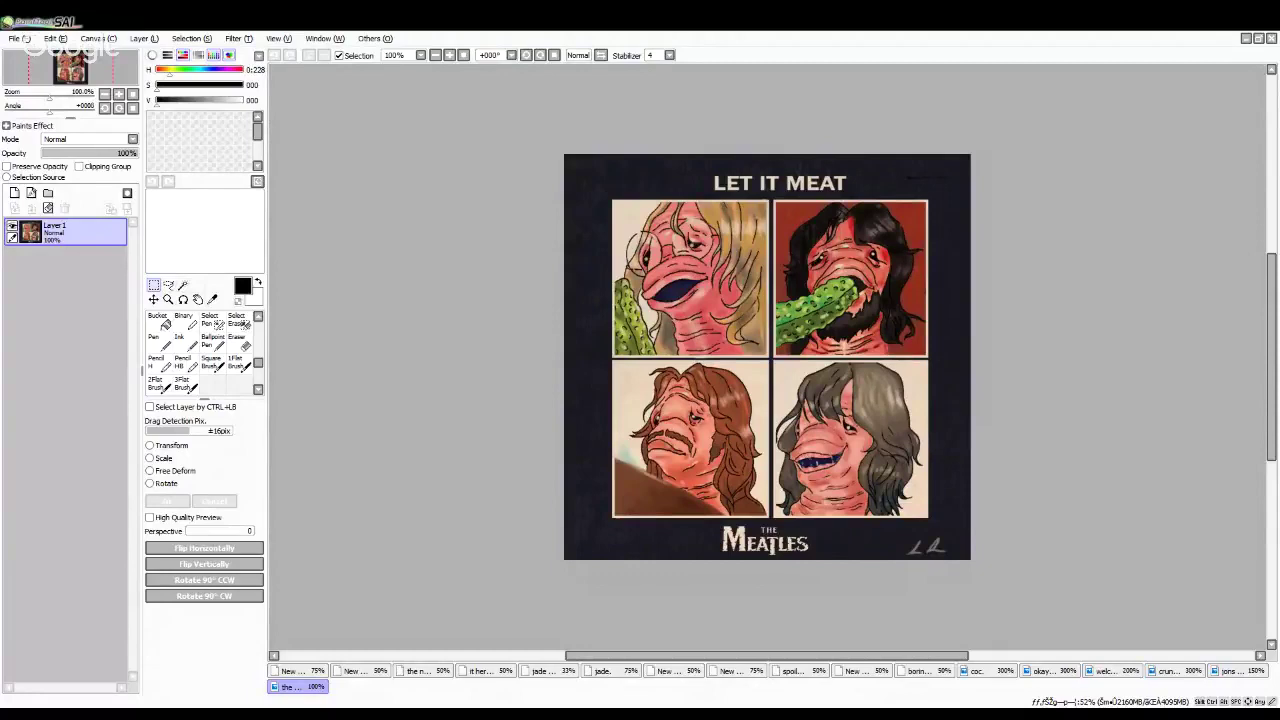
# Step: Select the open mouth of the grey-haired figure with a freehand Lasso outline running closely around the lips
pyautogui.hotkey('alt', 'Tab')
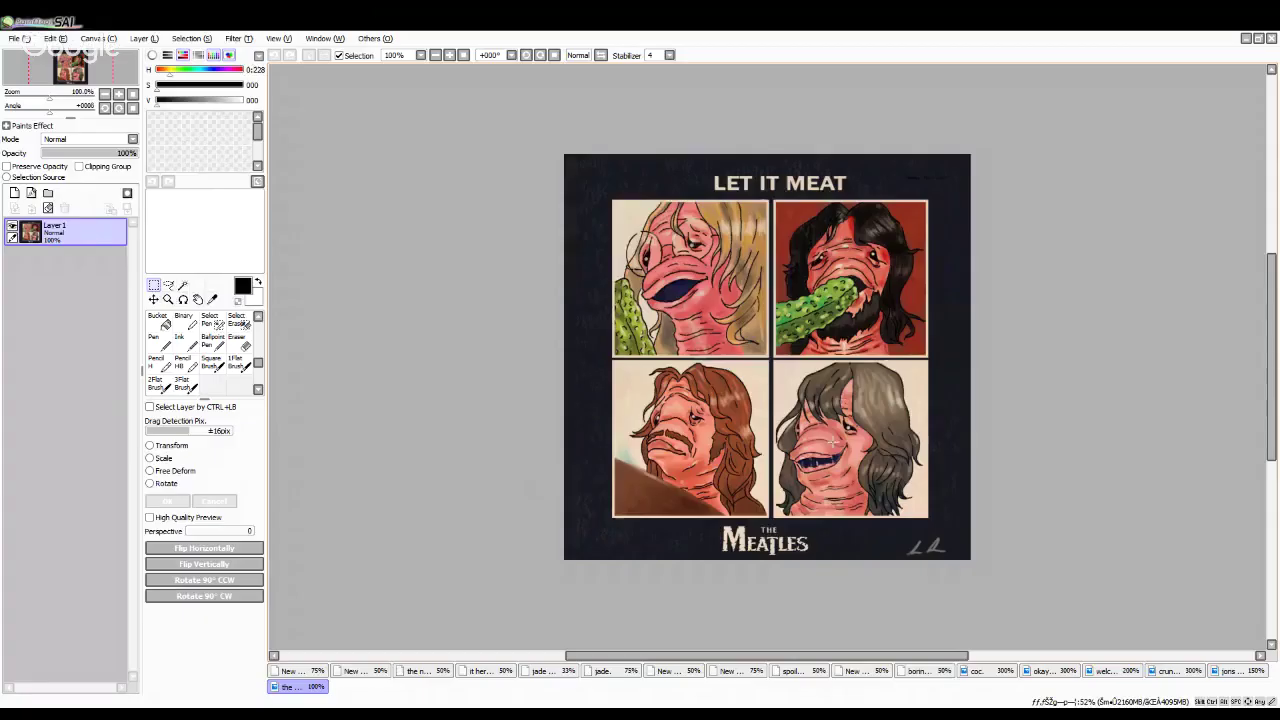
pyautogui.scroll(-1, 690, 510)
pyautogui.scroll(3, 690, 510)
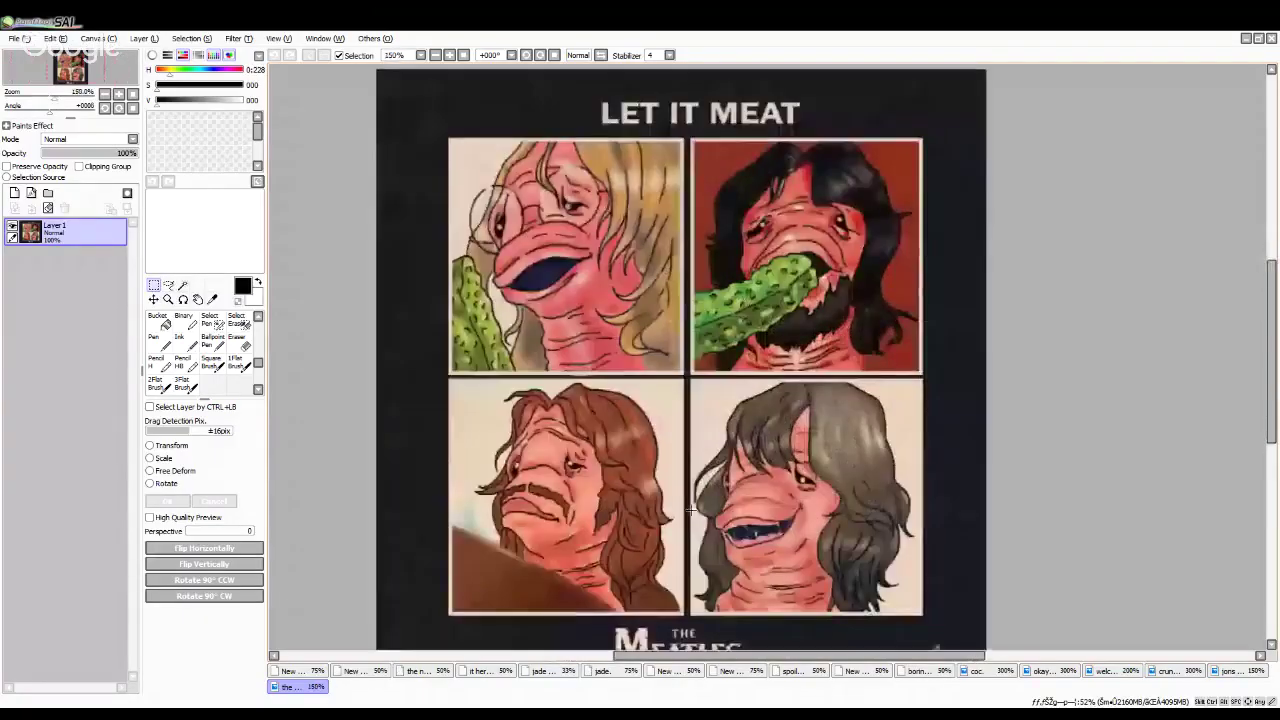
pyautogui.scroll(4, 690, 510)
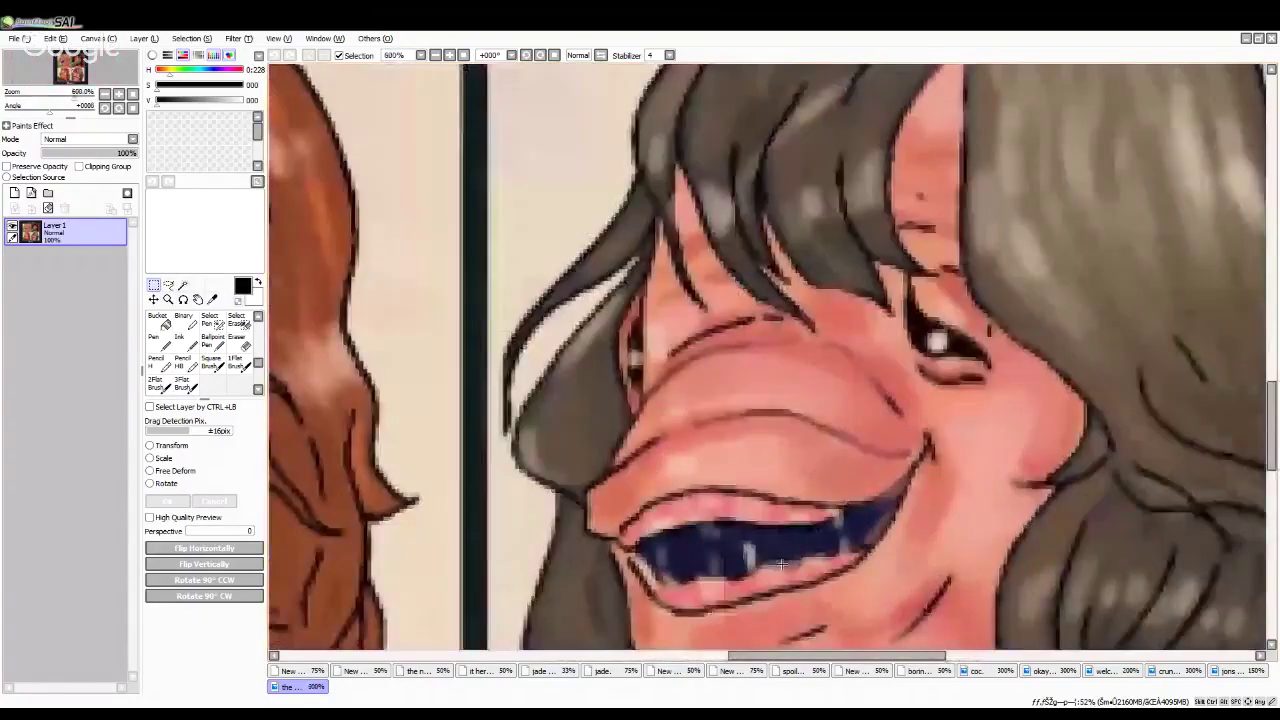
pyautogui.scroll(-1, 780, 560)
pyautogui.scroll(2, 752, 445)
pyautogui.click(168, 286)
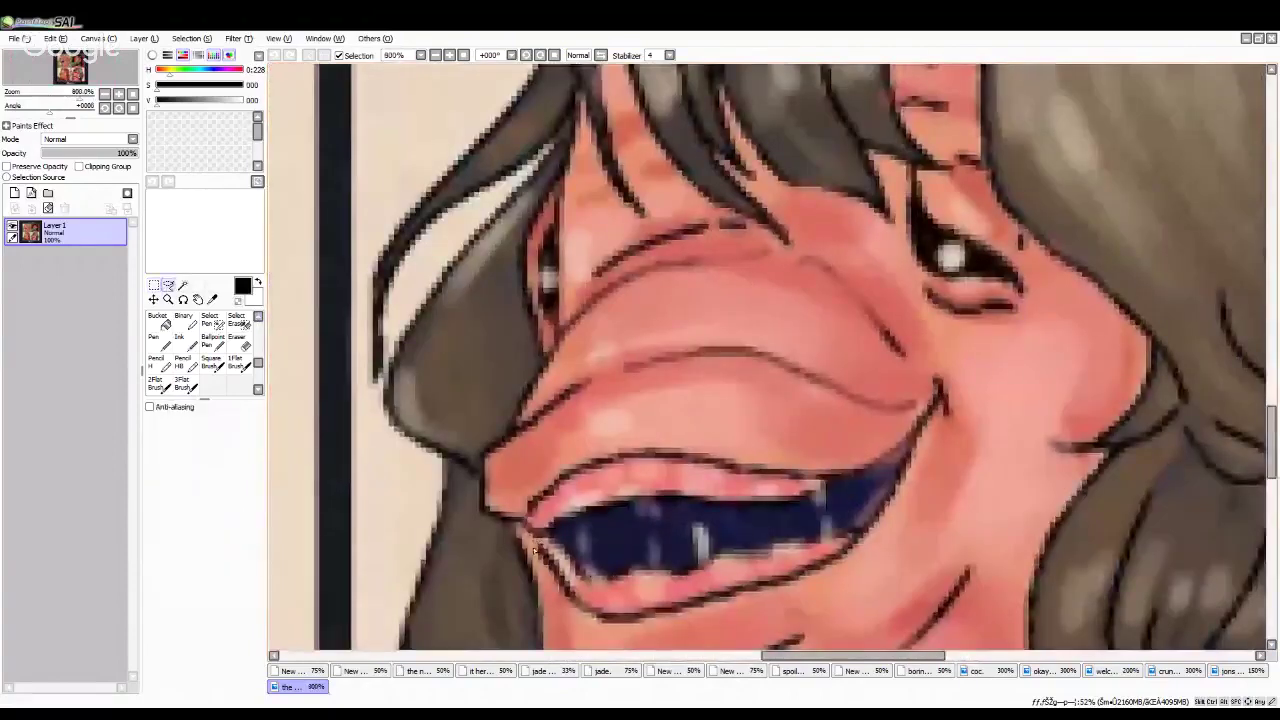
pyautogui.moveTo(545, 482)
pyautogui.mouseDown()
pyautogui.moveTo(660, 446)
pyautogui.moveTo(766, 459)
pyautogui.mouseUp()
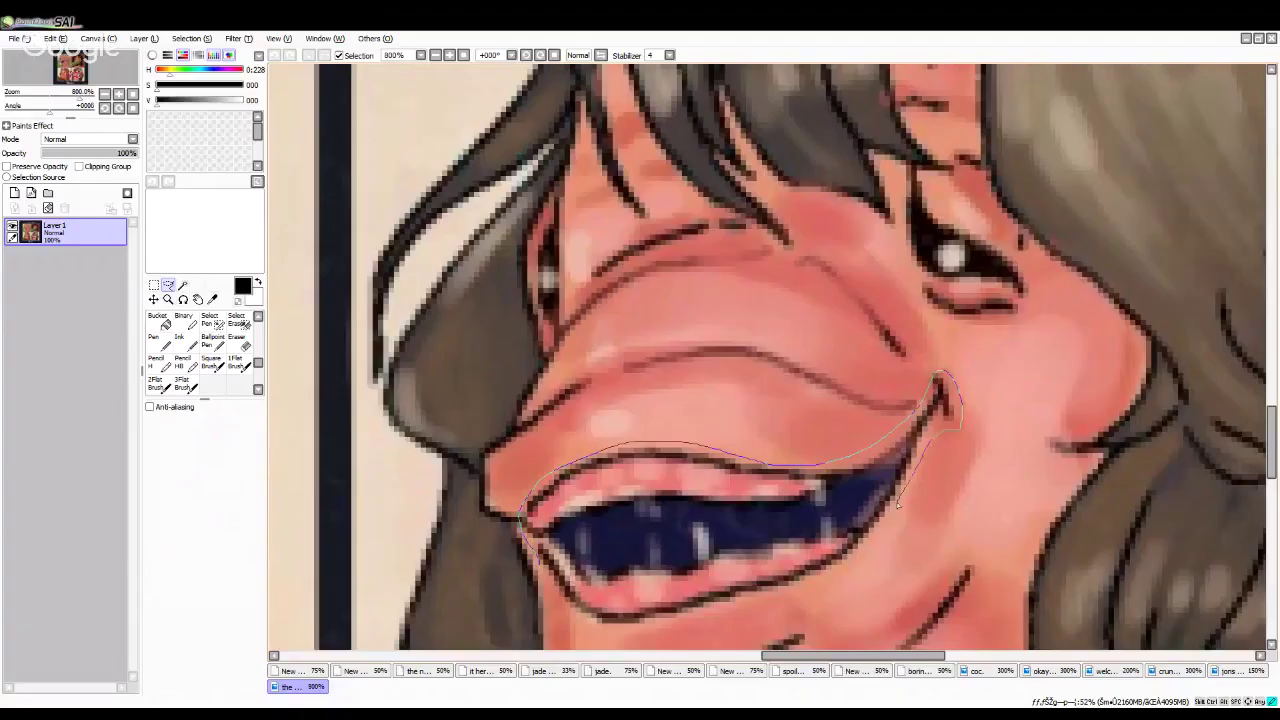
pyautogui.moveTo(898, 508)
pyautogui.mouseDown()
pyautogui.moveTo(854, 566)
pyautogui.moveTo(790, 600)
pyautogui.moveTo(642, 632)
pyautogui.moveTo(566, 612)
pyautogui.moveTo(525, 522)
pyautogui.mouseUp()
pyautogui.scroll(-2, 590, 515)
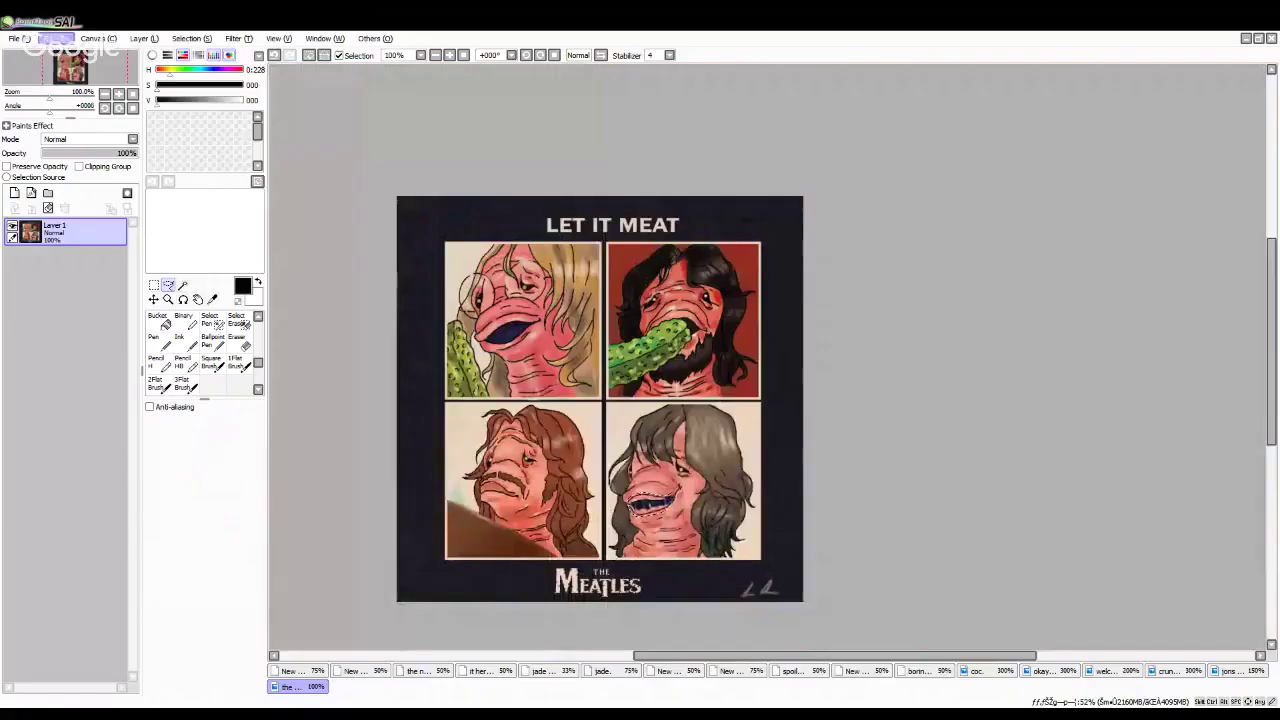
# Step: Paste the mouth onto the moustached figure's face and paint over the leftover edge above its upper lip with sampled skin tone
pyautogui.hotkey('ctrl', 'v')
pyautogui.click(157, 308)
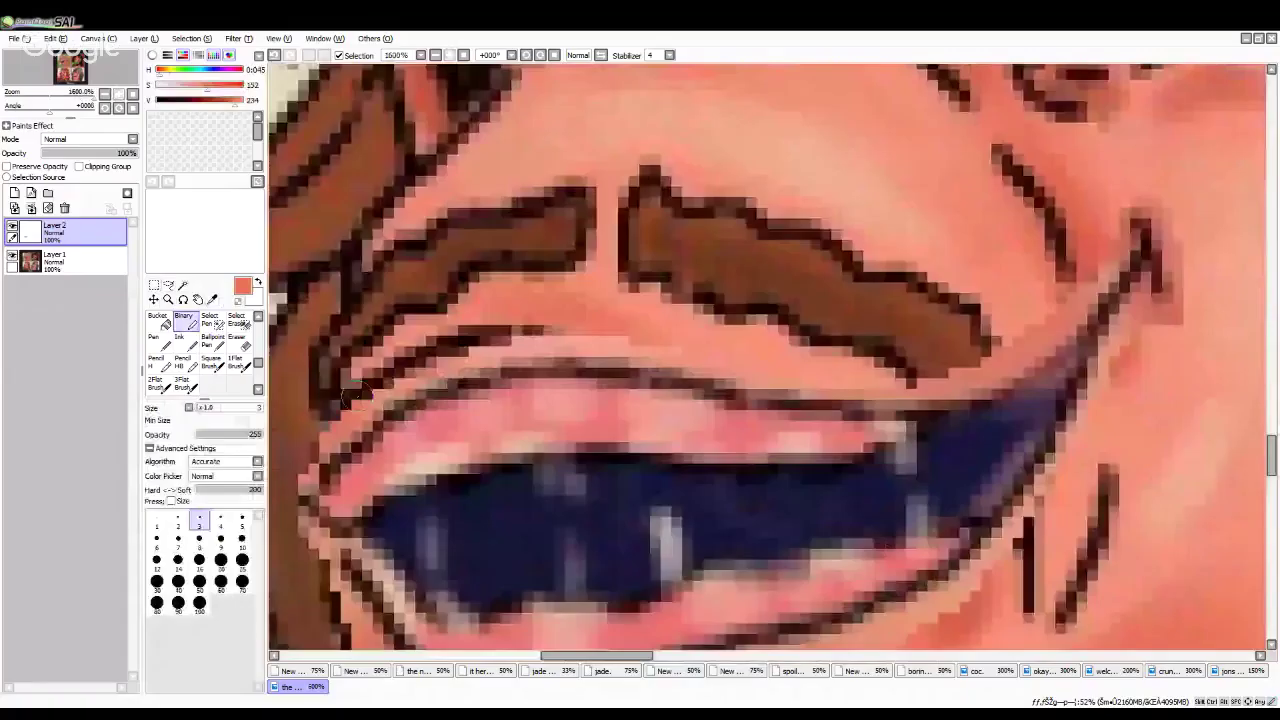
pyautogui.press('alt')
pyautogui.click(583, 343)
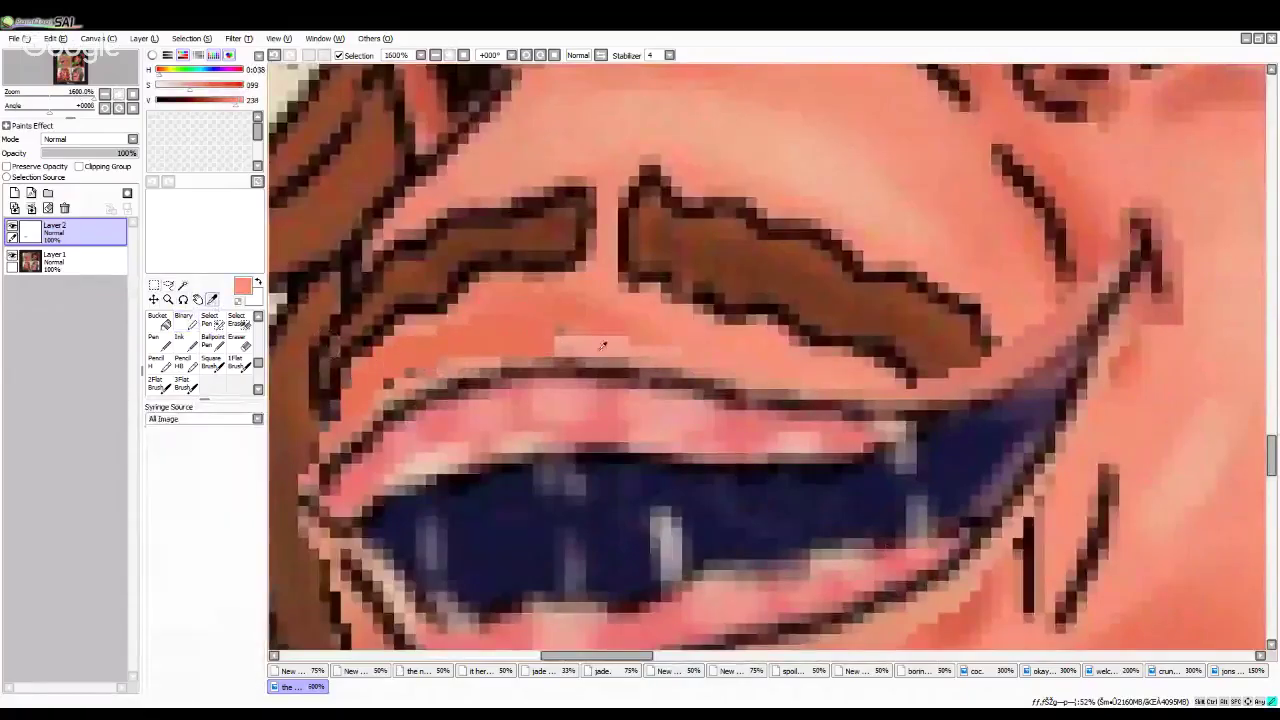
pyautogui.click(186, 321)
pyautogui.moveTo(392, 390); pyautogui.dragTo(605, 341)
pyautogui.scroll(-6, 604, 341)
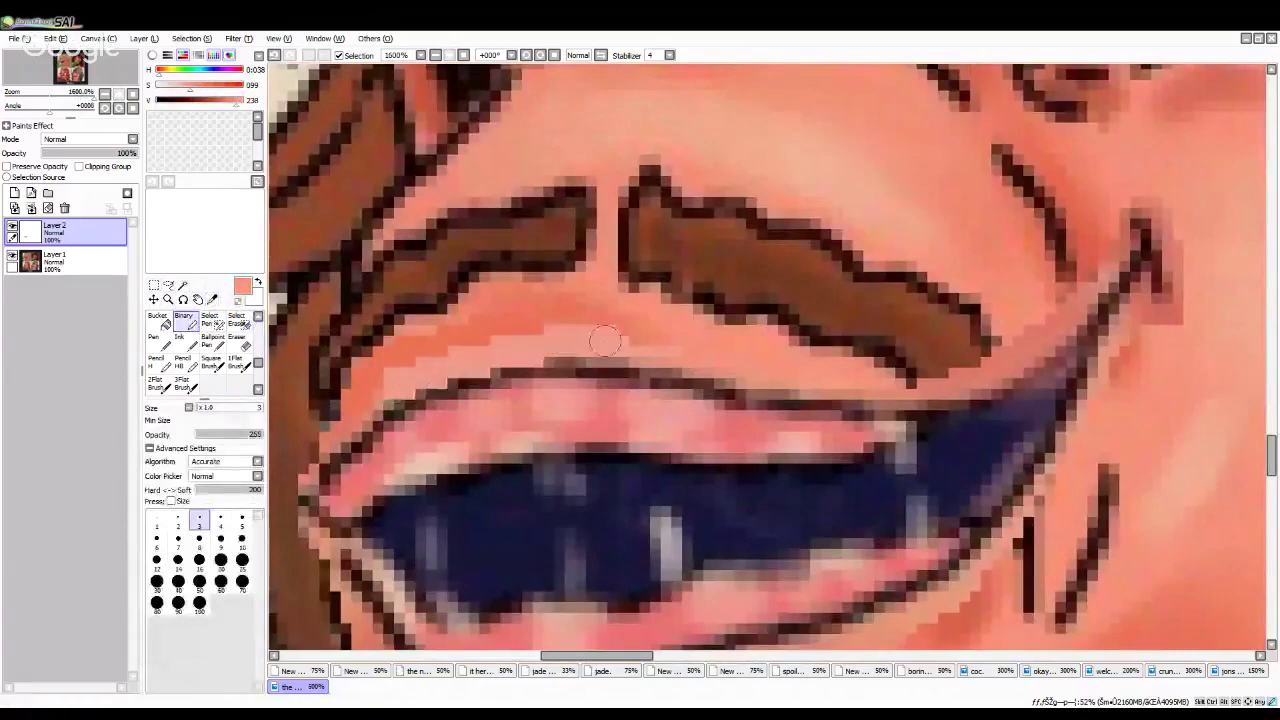
# Step: Soften the edges of the pasted mouth on the moustached face with the Blur brush at size 5
pyautogui.scroll(2, 615, 366)
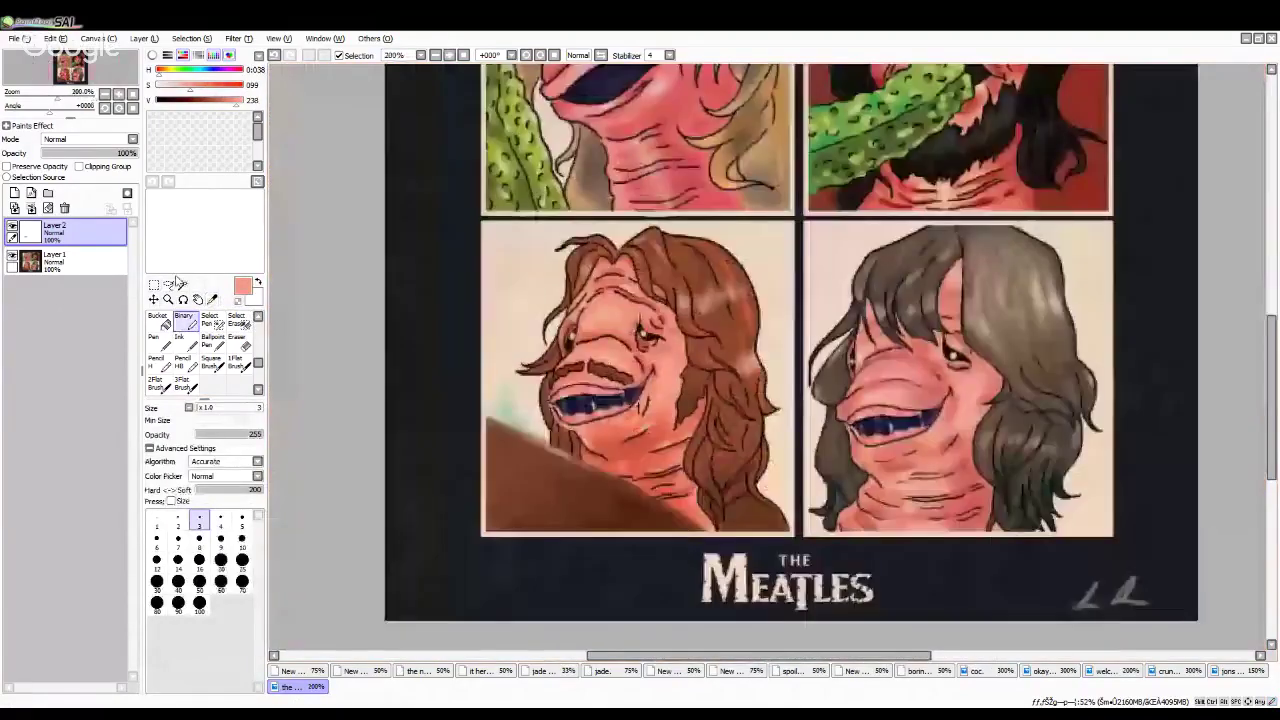
pyautogui.scroll(3, 235, 340)
pyautogui.click(240, 321)
pyautogui.click(158, 580)
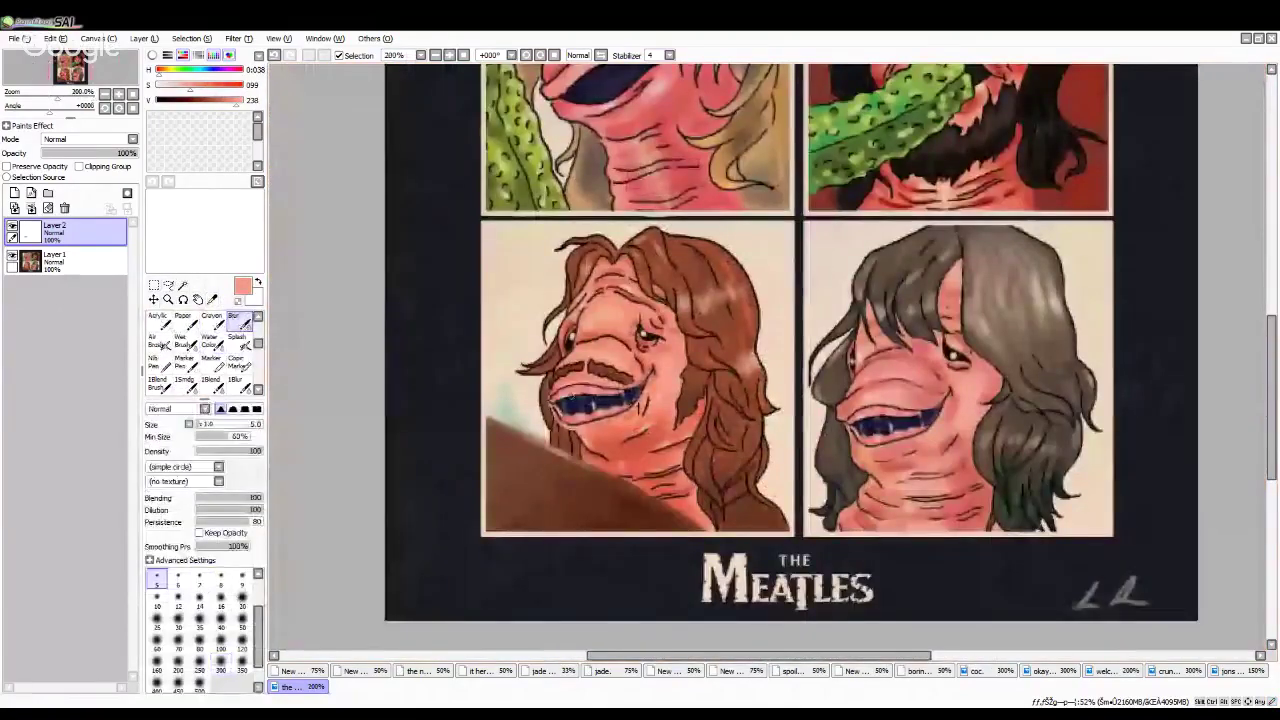
pyautogui.scroll(5, 567, 384)
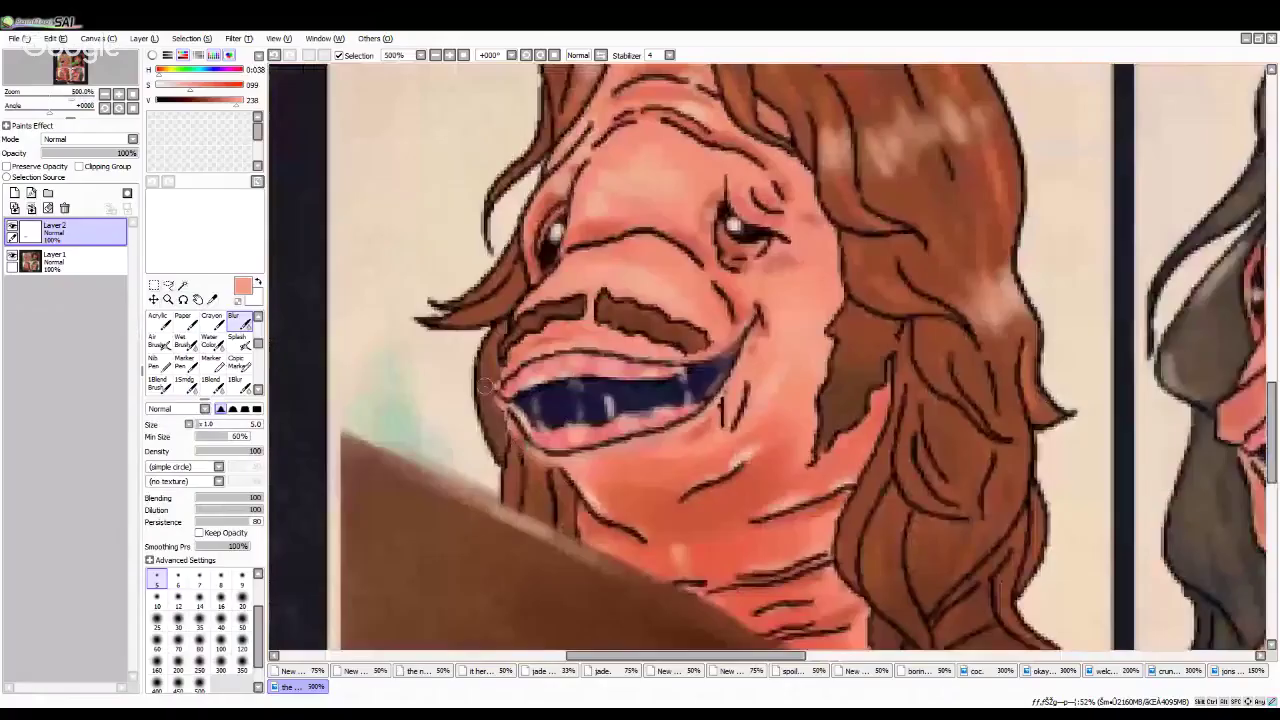
pyautogui.scroll(6, 517, 482)
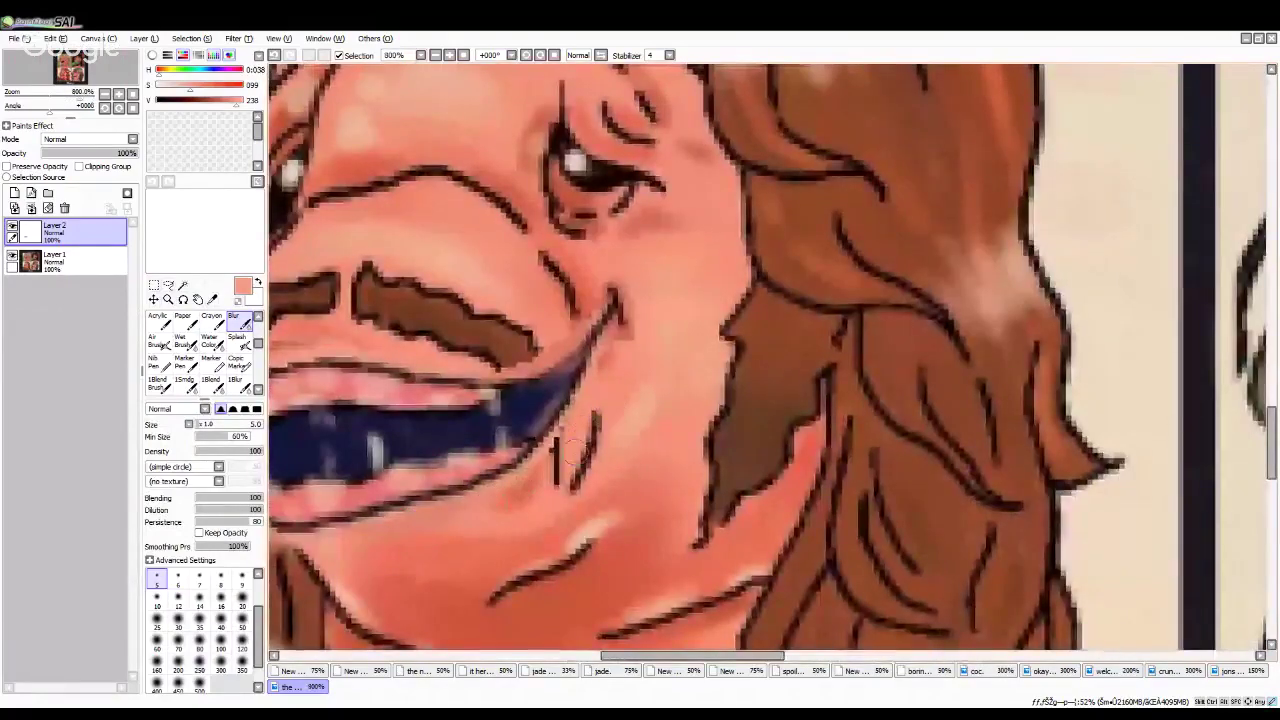
pyautogui.scroll(-2, 580, 435)
pyautogui.scroll(-6, 602, 377)
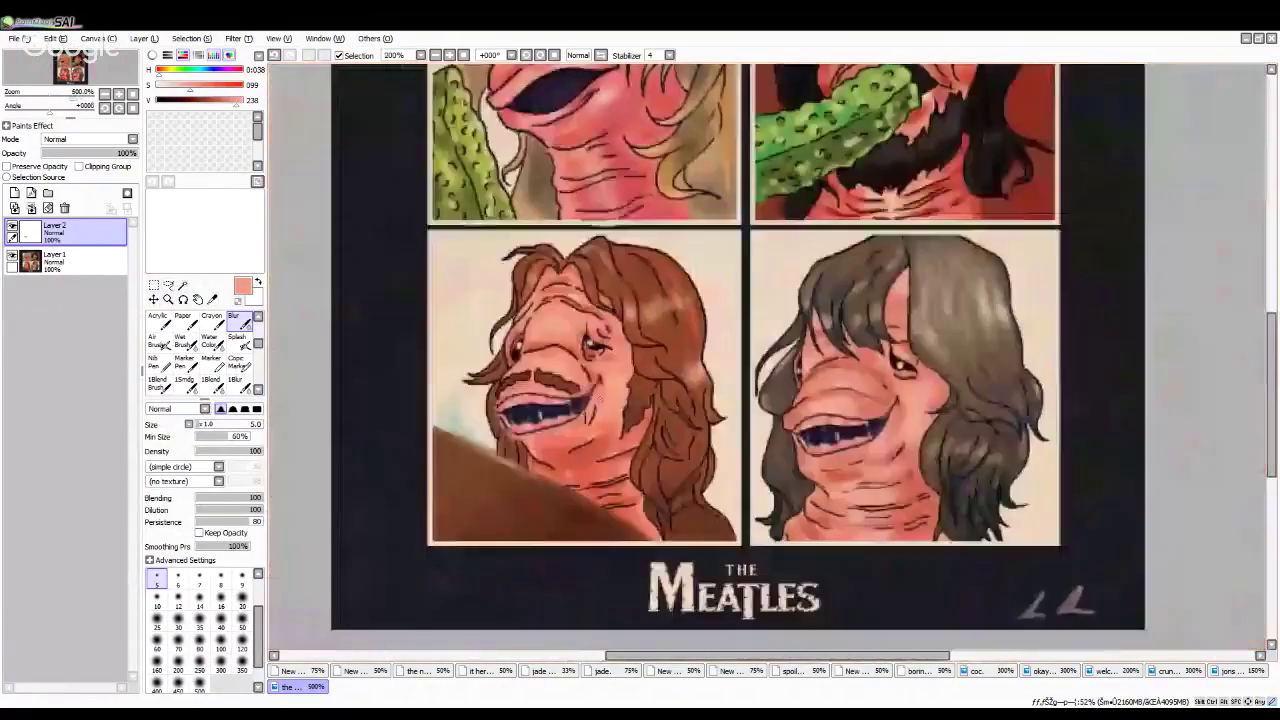
# Step: Paste another copy of the mouth on a new layer and move it onto the blond, bespectacled figure's face
pyautogui.hotkey('ctrl', 'v')
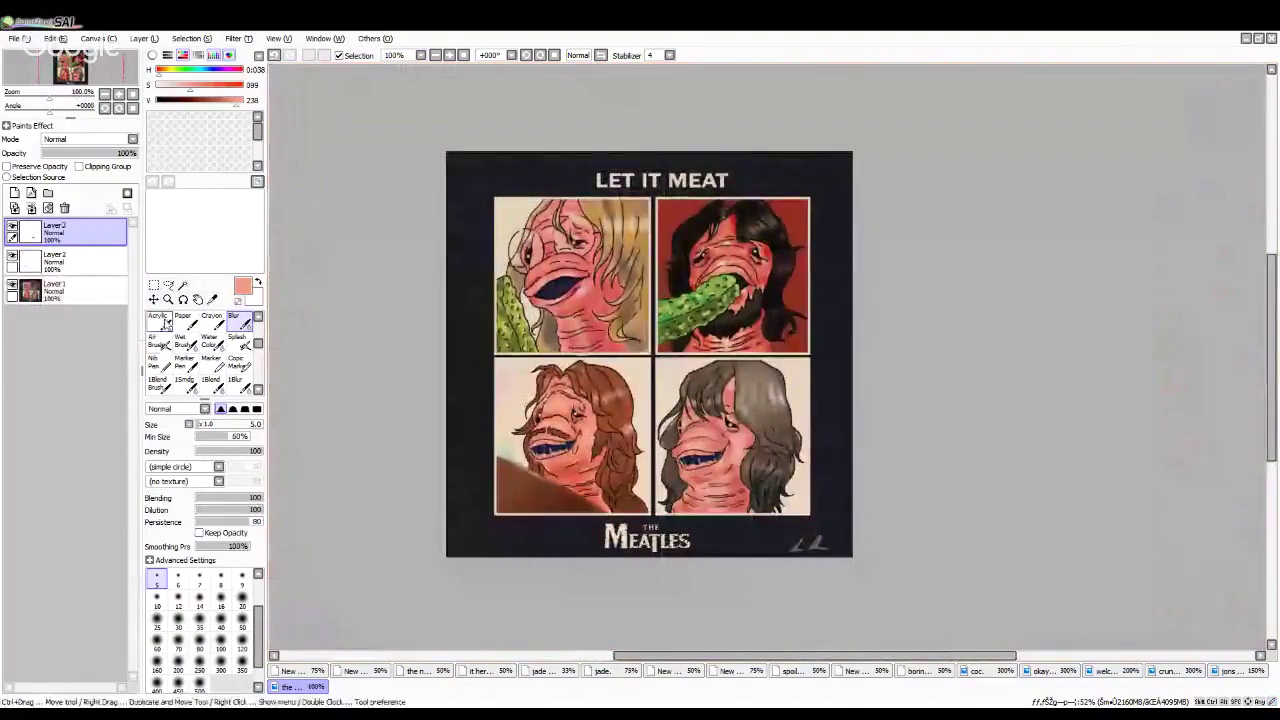
pyautogui.click(154, 300)
pyautogui.moveTo(778, 374); pyautogui.dragTo(646, 198)
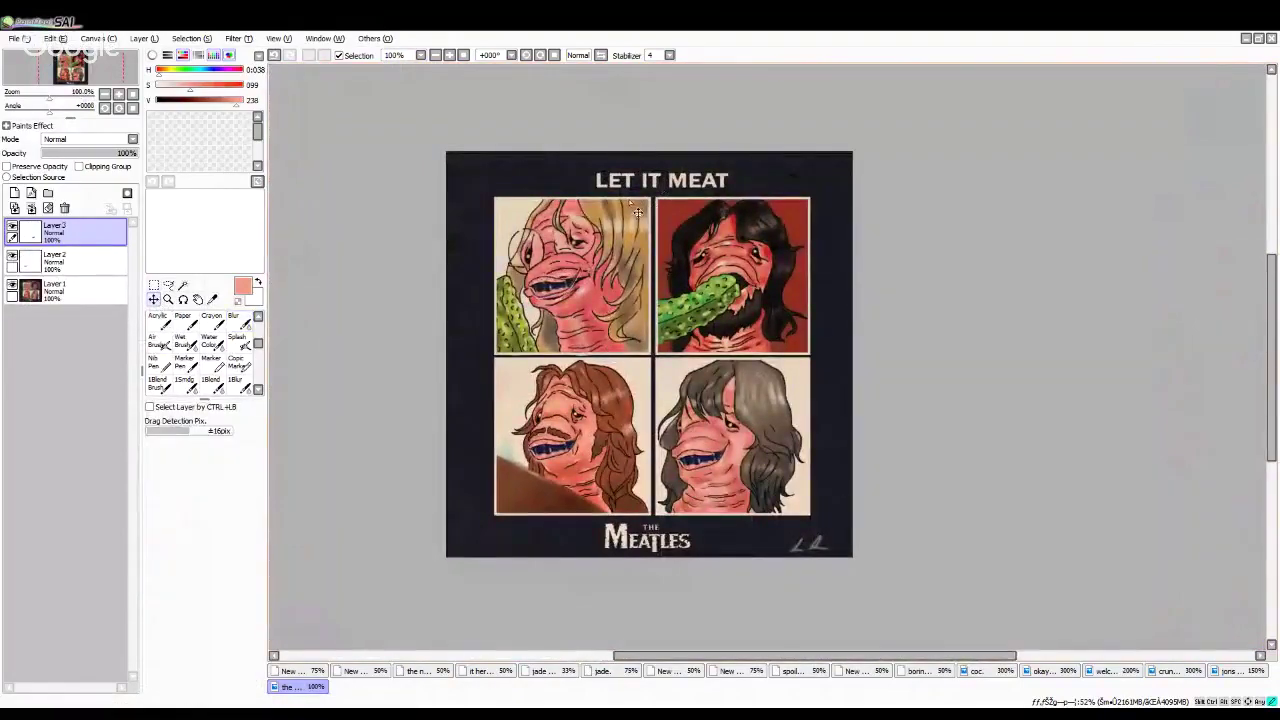
# Step: Cover the remains of the blond figure's old mouth above the pasted one with sampled skin pink, using the Binary brush at size 8
pyautogui.scroll(3, 563, 237)
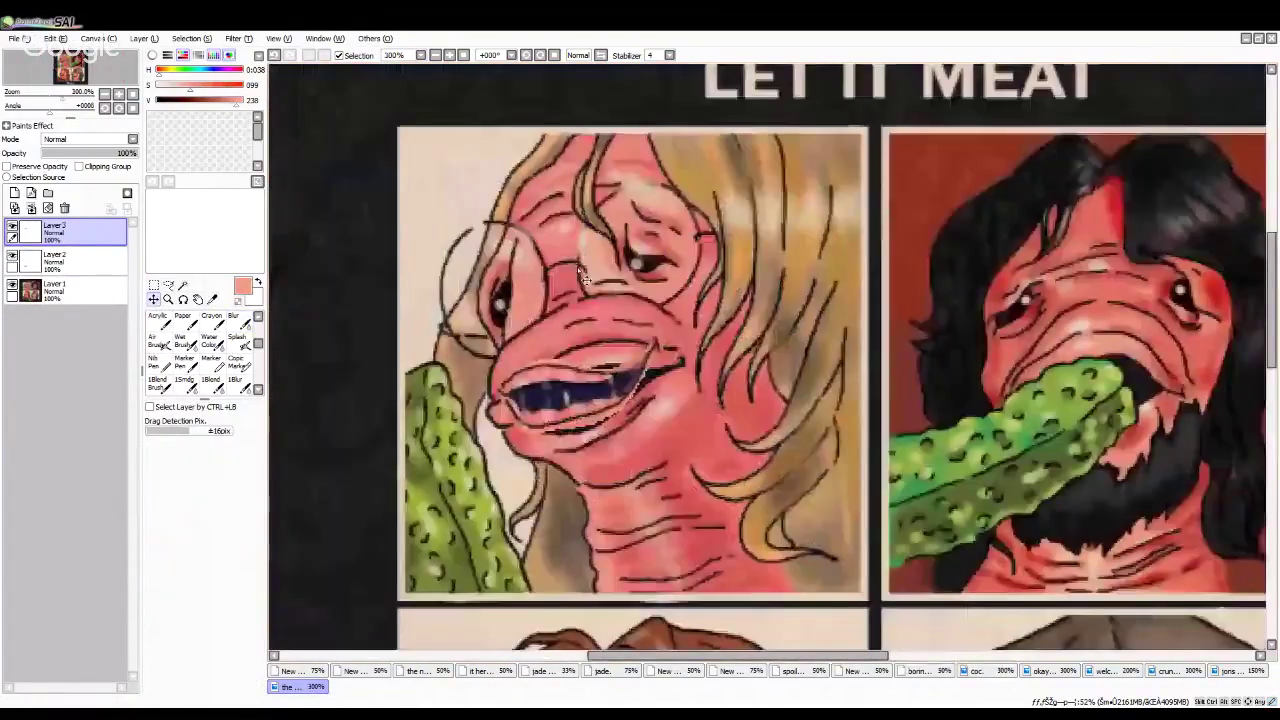
pyautogui.scroll(3, 540, 280)
pyautogui.click(503, 367)
pyautogui.scroll(-3, 205, 345)
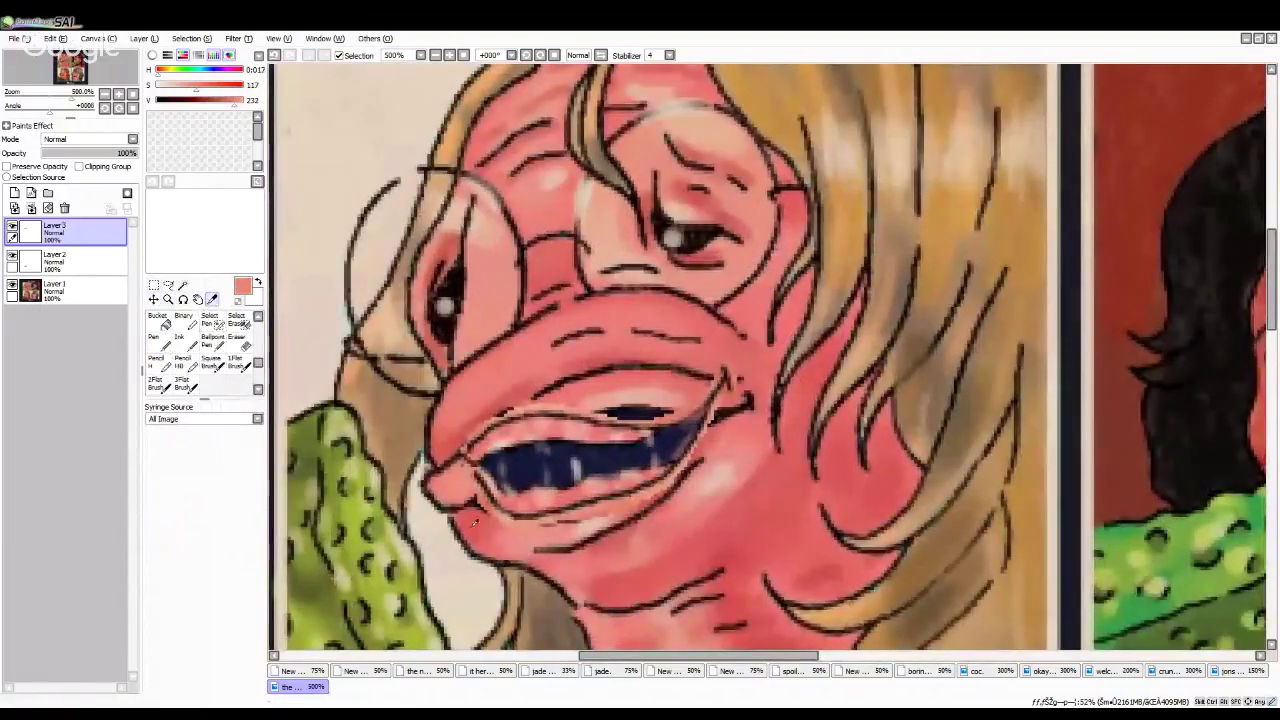
pyautogui.click(660, 379)
pyautogui.click(187, 322)
pyautogui.click(226, 562)
pyautogui.scroll(3, 590, 388)
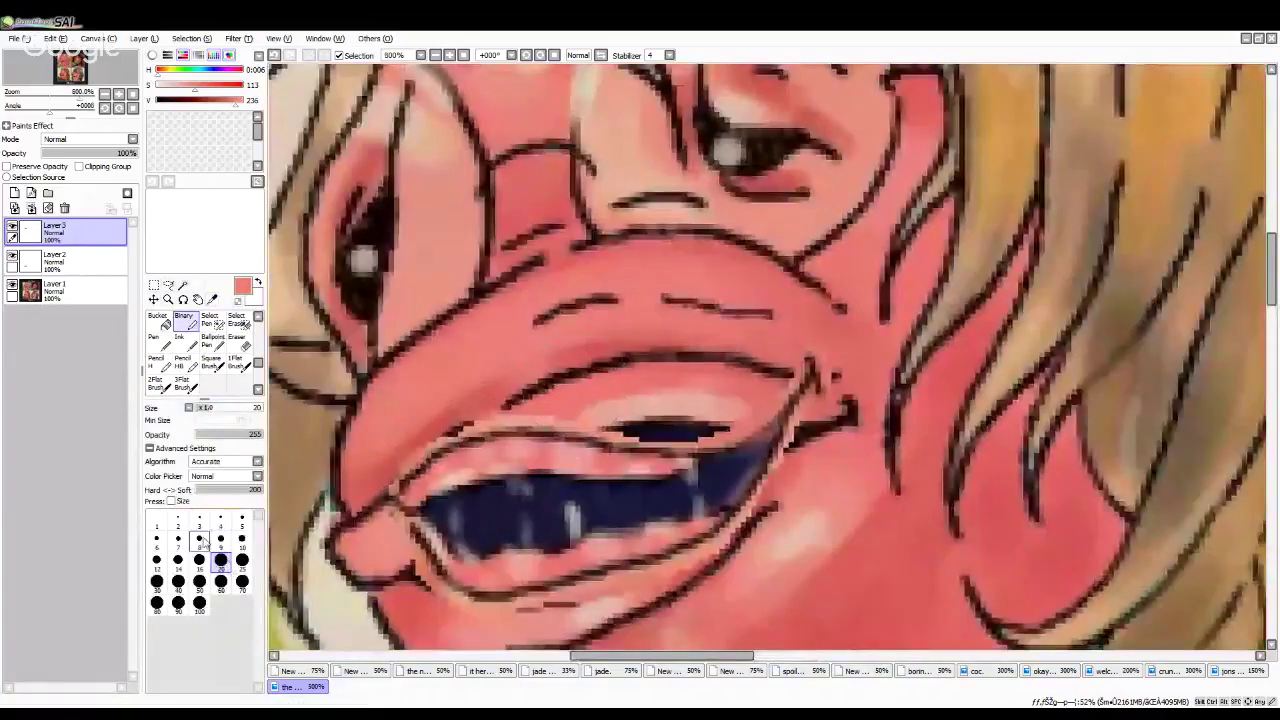
pyautogui.click(200, 542)
pyautogui.scroll(2, 606, 430)
pyautogui.moveTo(558, 402); pyautogui.dragTo(671, 415)
pyautogui.hotkey('ctrl', '-')
pyautogui.hotkey('ctrl', '-')
pyautogui.hotkey('ctrl', '-')
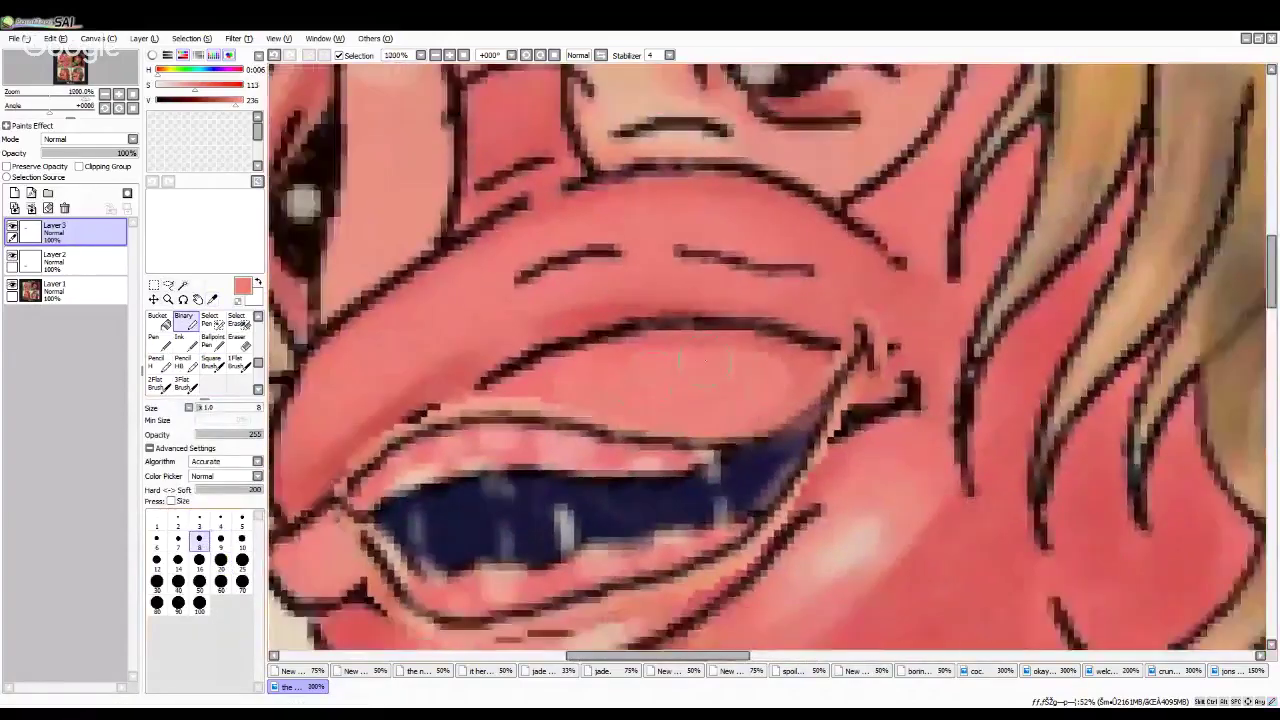
# Step: Blend the pasted mouth's outer edge into the blond figure's skin with the Blur brush at size 5
pyautogui.press('i')
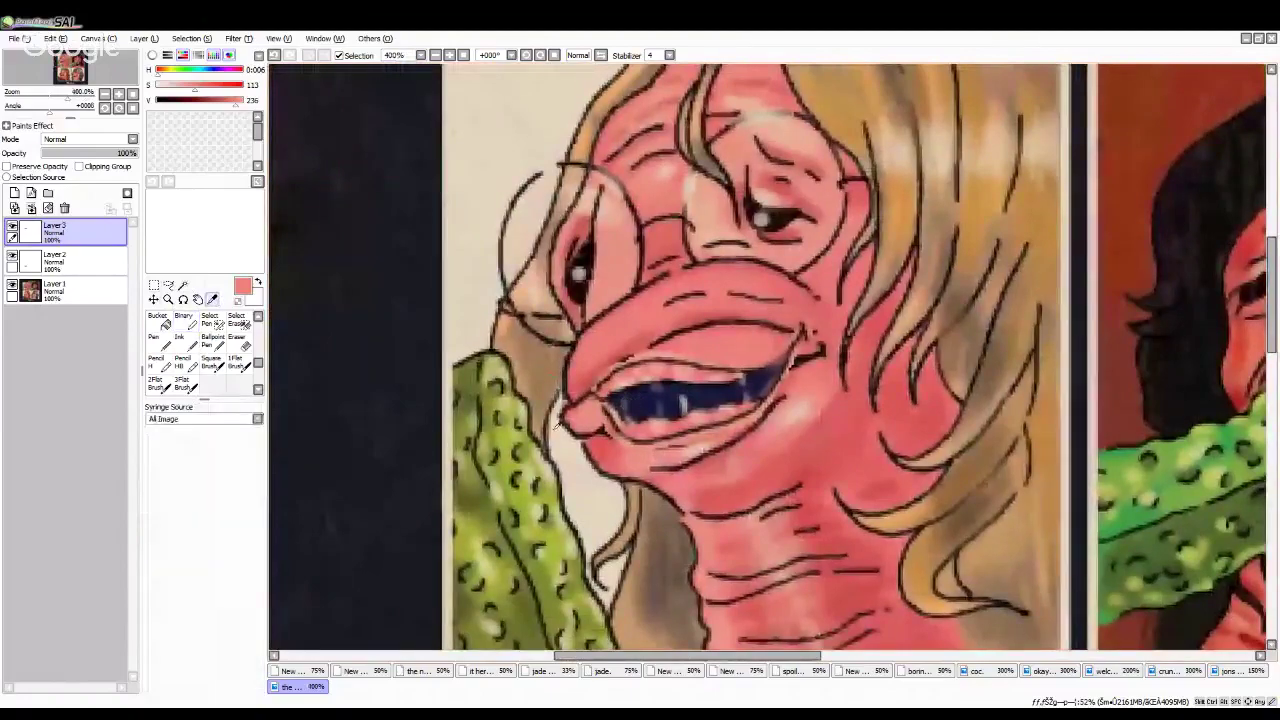
pyautogui.scroll(2, 560, 428)
pyautogui.scroll(3, 222, 342)
pyautogui.click(240, 362)
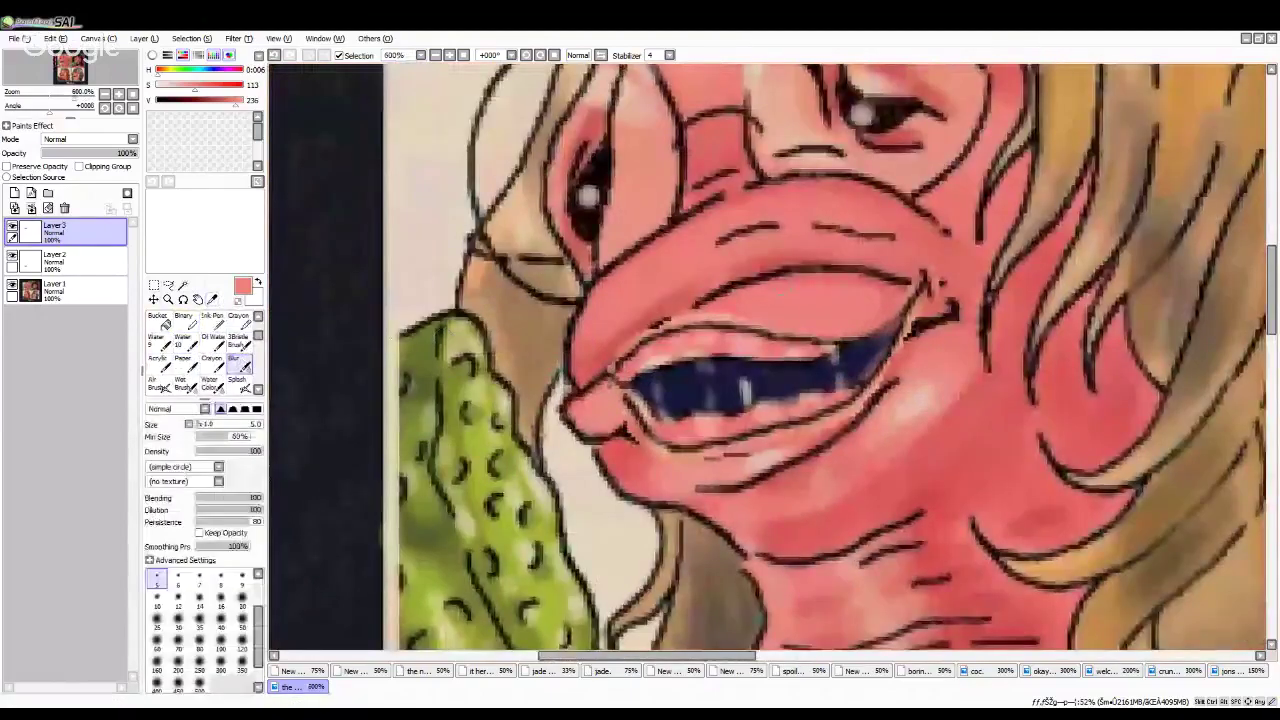
pyautogui.hotkey('ctrl', '+')
pyautogui.moveTo(688, 312)
pyautogui.mouseDown()
pyautogui.moveTo(636, 330)
pyautogui.moveTo(568, 385)
pyautogui.moveTo(590, 492)
pyautogui.moveTo(704, 516)
pyautogui.moveTo(840, 472)
pyautogui.moveTo(920, 390)
pyautogui.moveTo(968, 295)
pyautogui.moveTo(980, 296)
pyautogui.mouseUp()
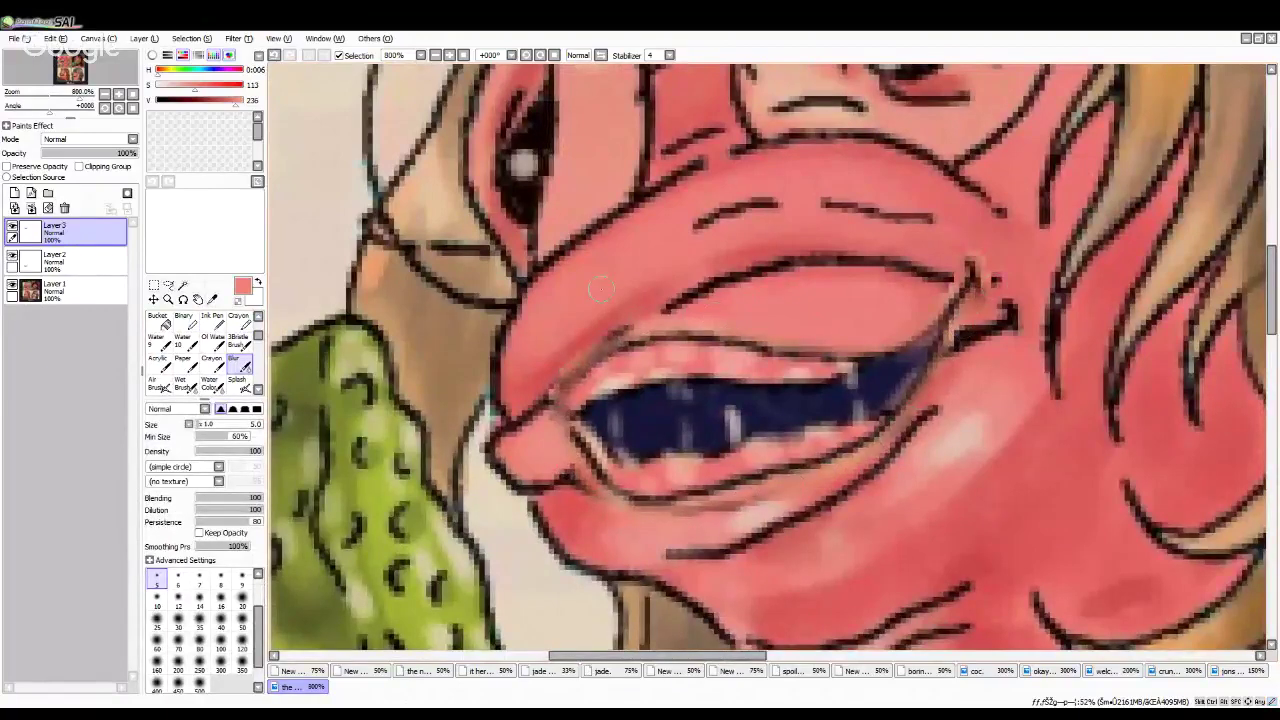
pyautogui.scroll(-6, 601, 289)
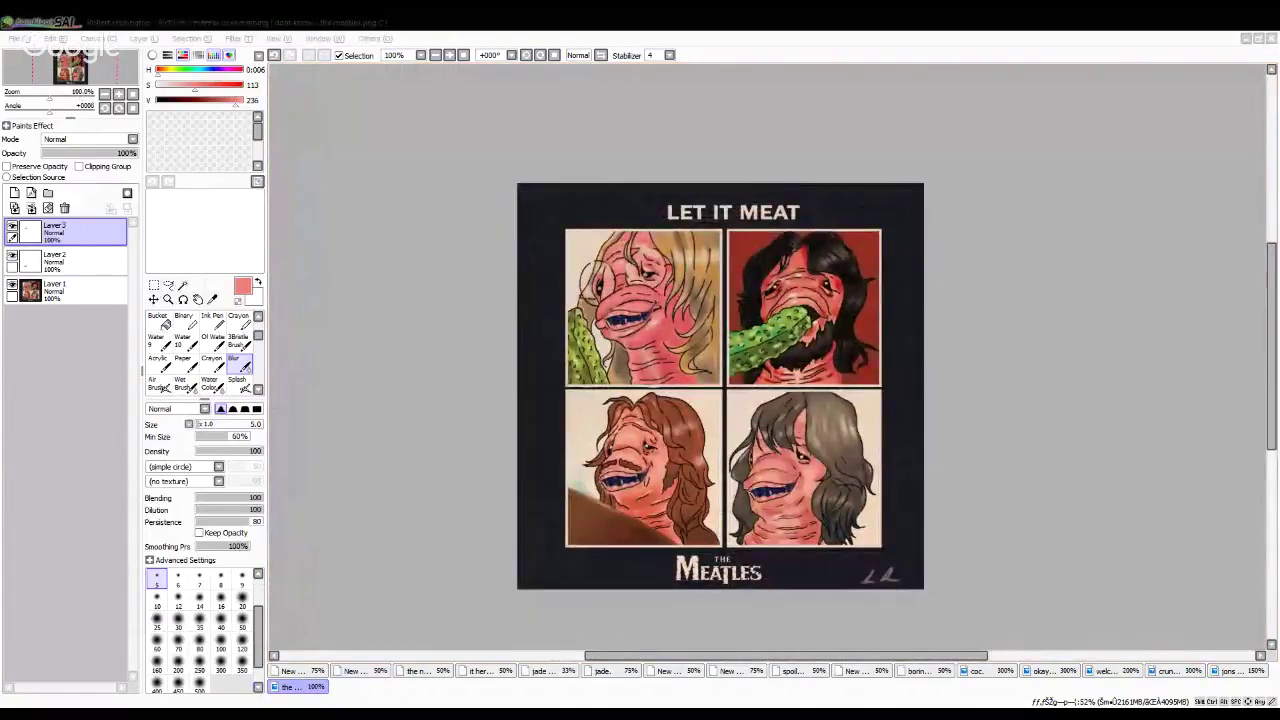
# Step: Paint skin tone over the old lip line beside the blond figure's lower lip and smooth the patch with the Blur brush
pyautogui.click(395, 705)
pyautogui.scroll(5, 654, 300)
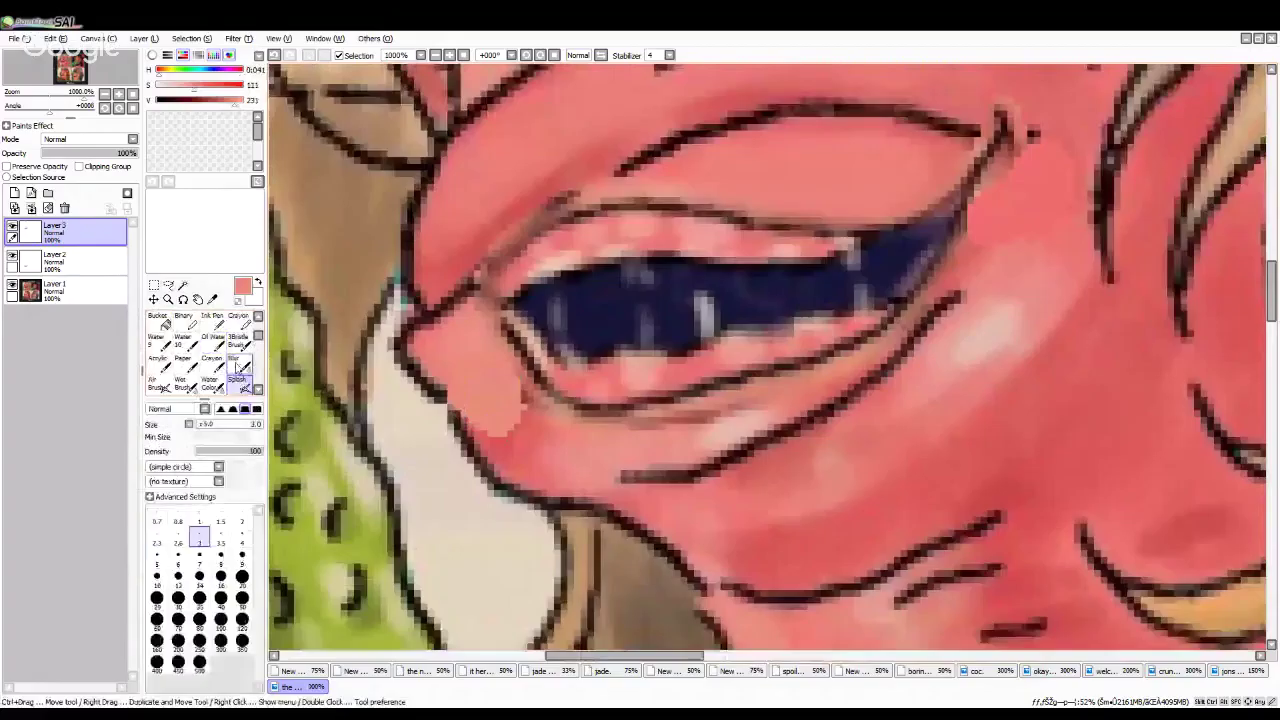
pyautogui.click(238, 360)
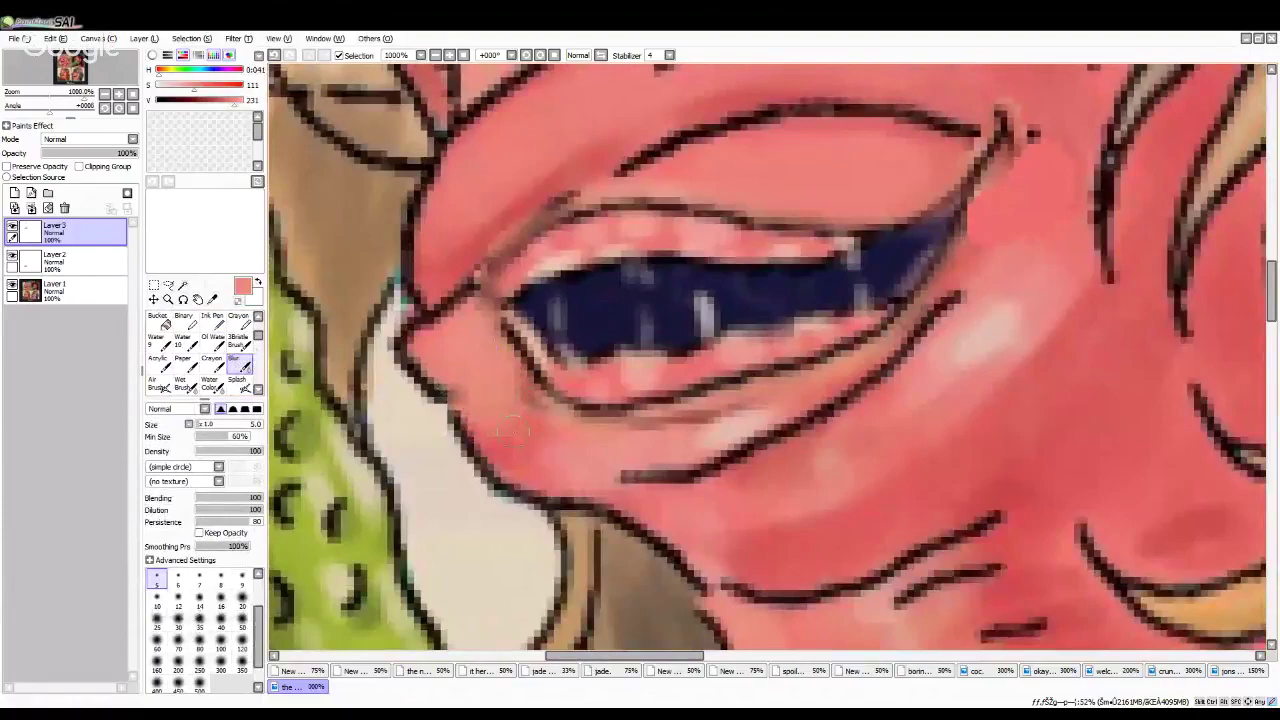
pyautogui.scroll(-5, 515, 428)
pyautogui.scroll(3, 696, 350)
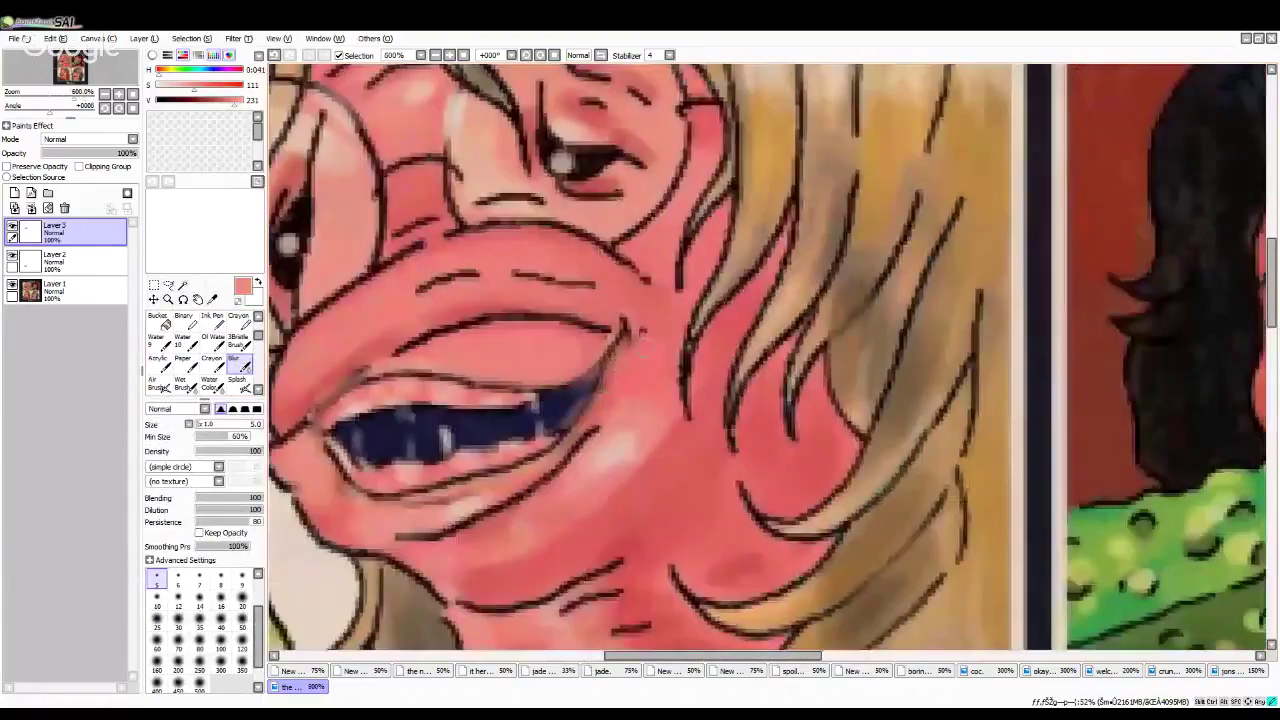
# Step: Inspect the blond figure's new mouth both up close and within the whole artwork
pyautogui.scroll(-4, 630, 328)
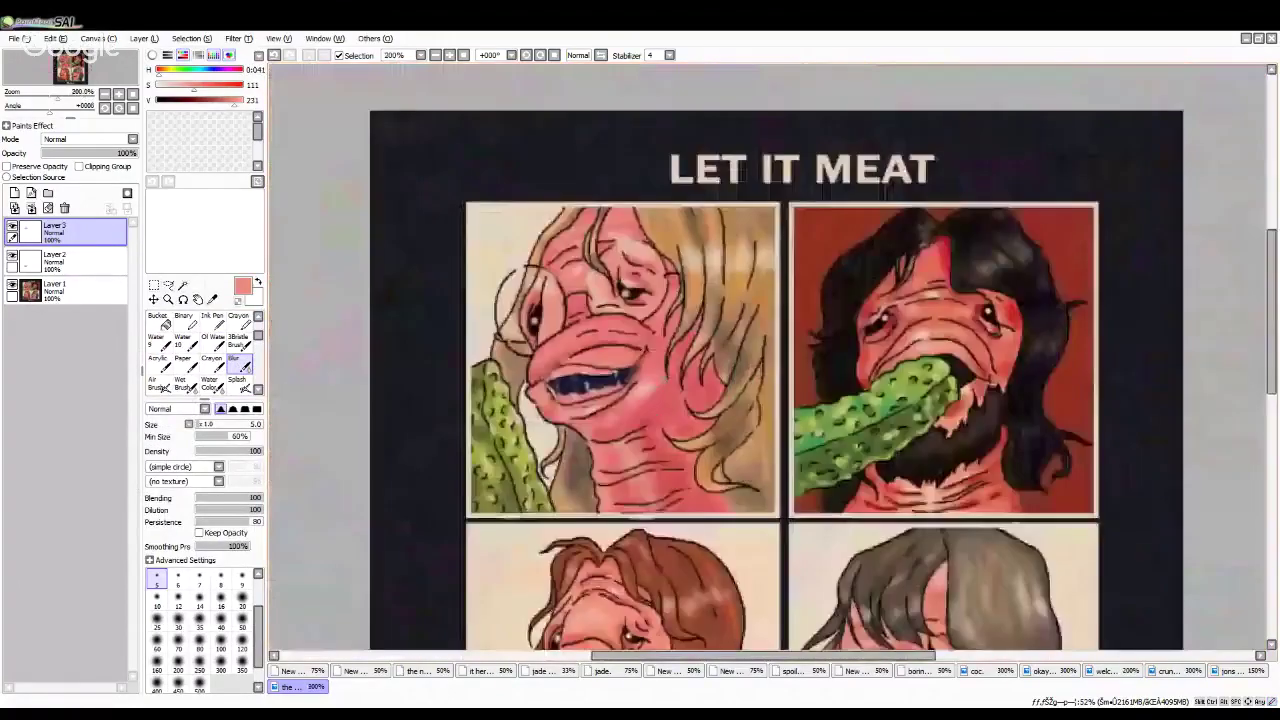
pyautogui.scroll(5, 625, 325)
pyautogui.scroll(-6, 625, 325)
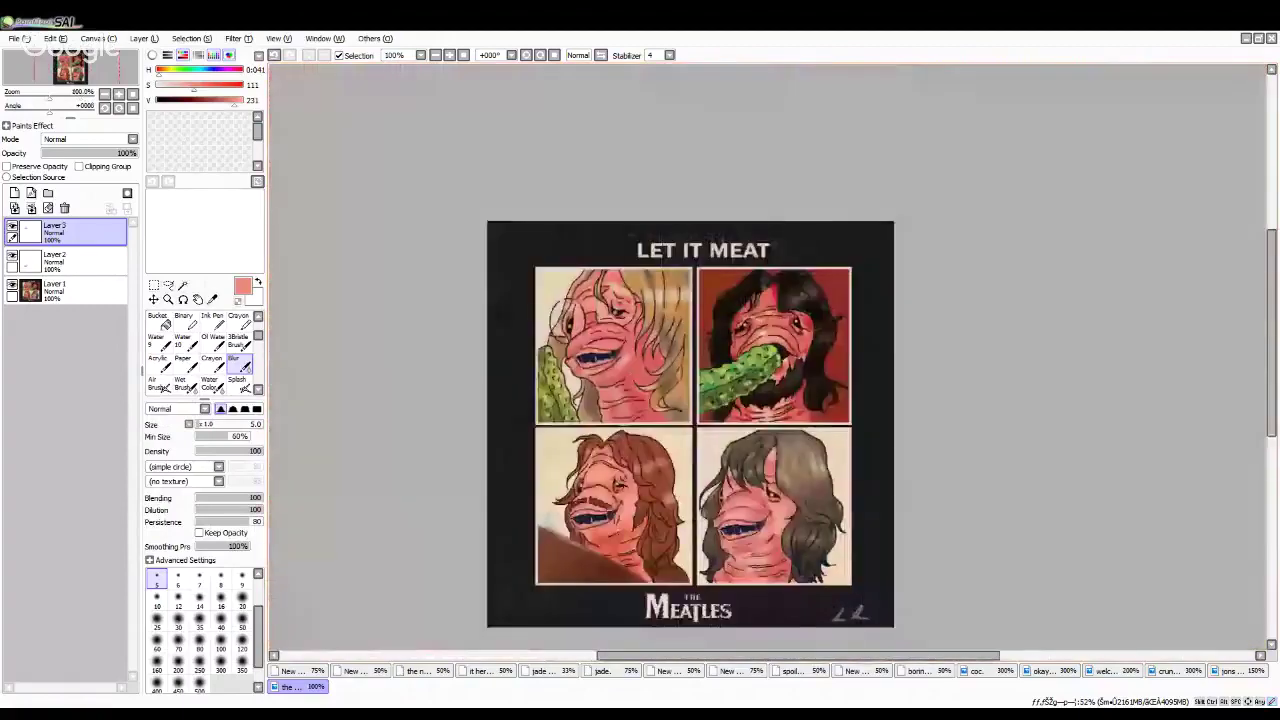
pyautogui.scroll(-1, 625, 325)
pyautogui.scroll(4, 615, 330)
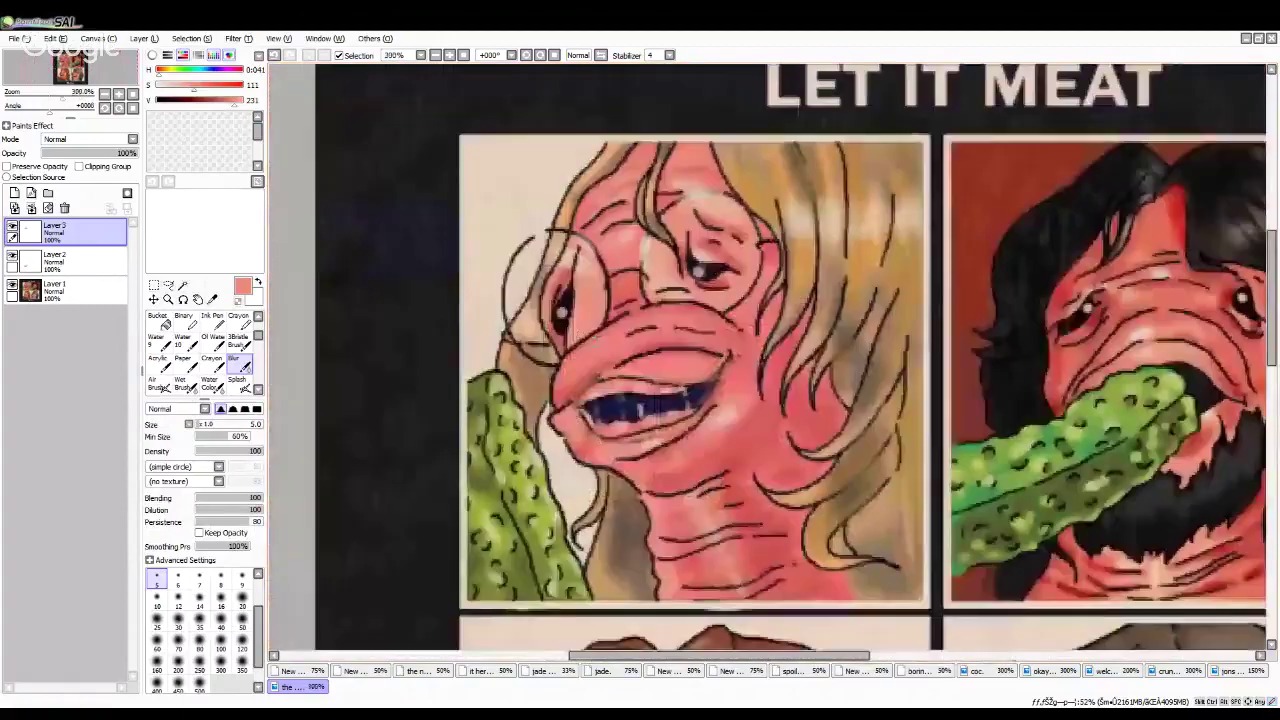
pyautogui.scroll(-3, 615, 330)
pyautogui.scroll(3, 615, 330)
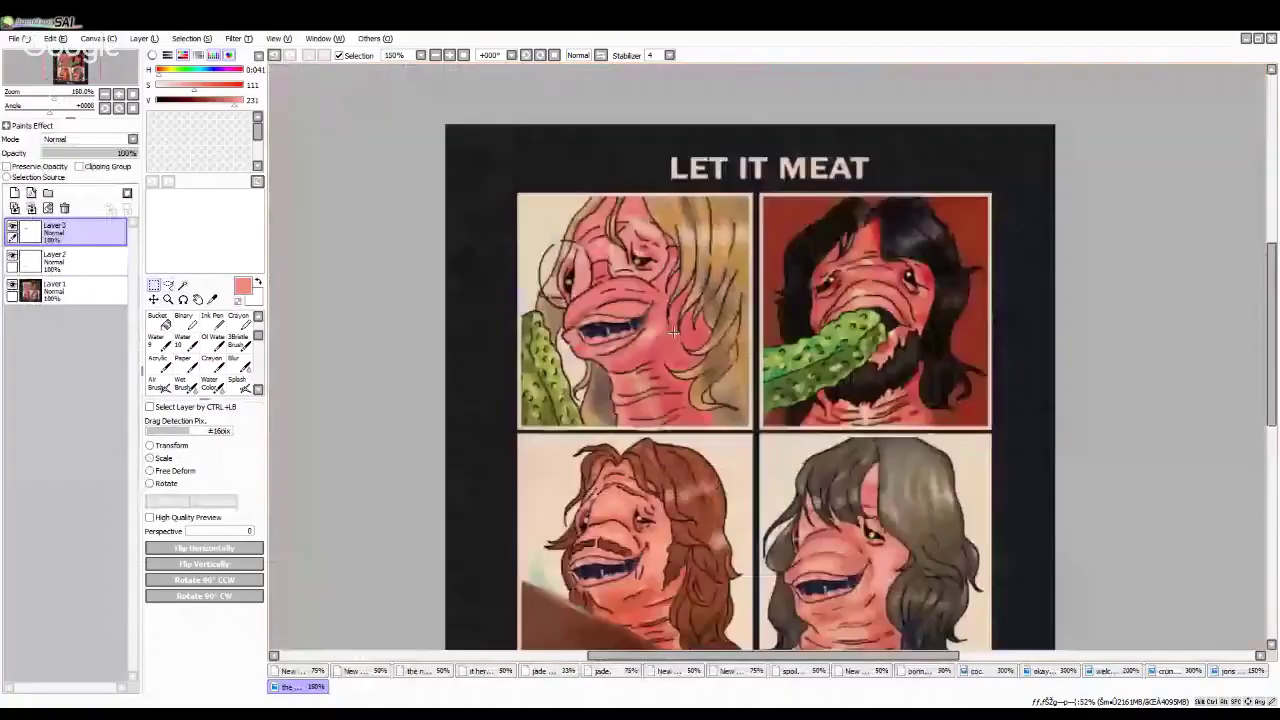
# Step: Paste a further copy of the mouth on a new layer and position it over the black-bearded figure's mouth and the pickle's tip
pyautogui.scroll(-2, 625, 360)
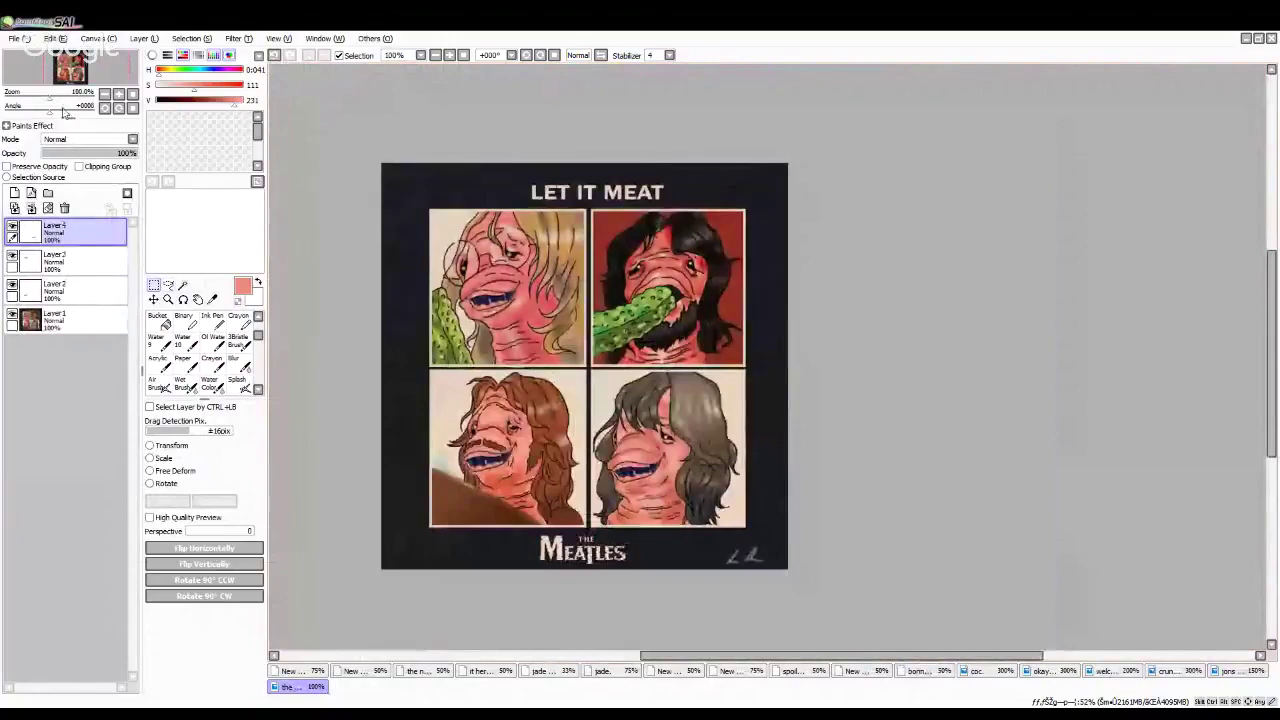
pyautogui.scroll(2, 611, 289)
pyautogui.moveTo(781, 369); pyautogui.dragTo(857, 109)
pyautogui.scroll(2, 849, 286)
pyautogui.scroll(-5, 645, 402)
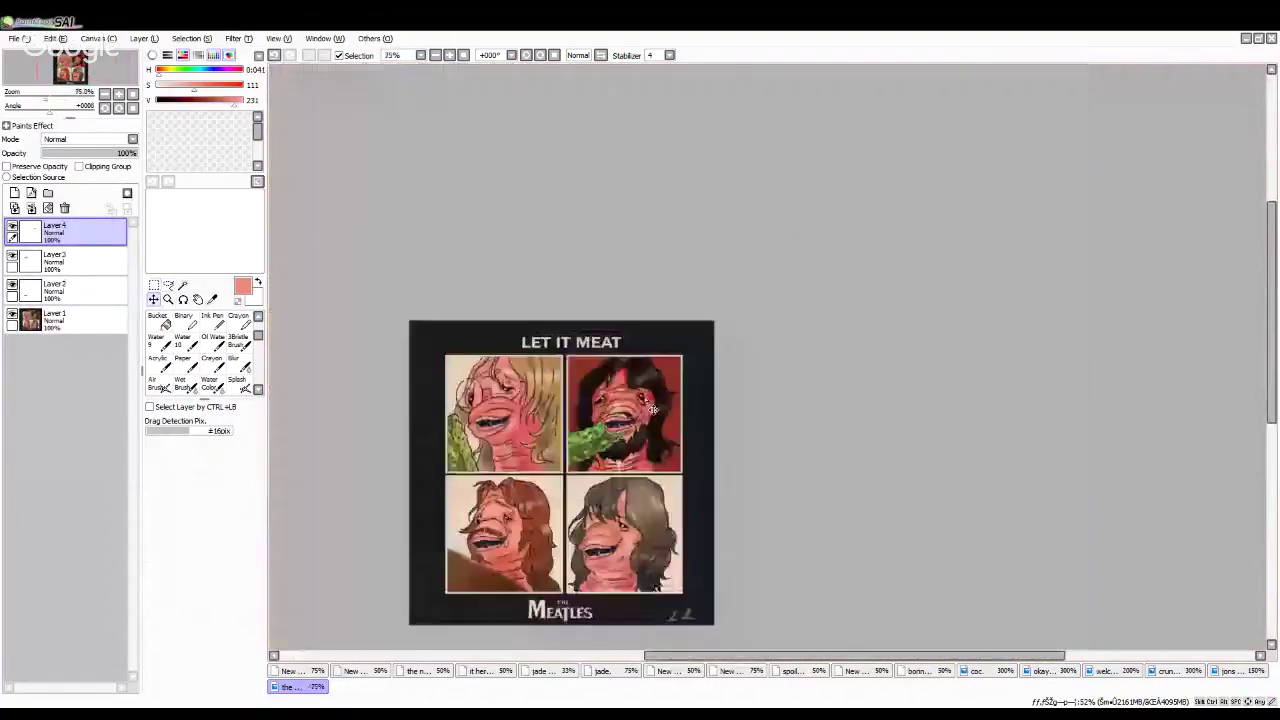
pyautogui.scroll(1, 630, 425)
pyautogui.scroll(4, 630, 428)
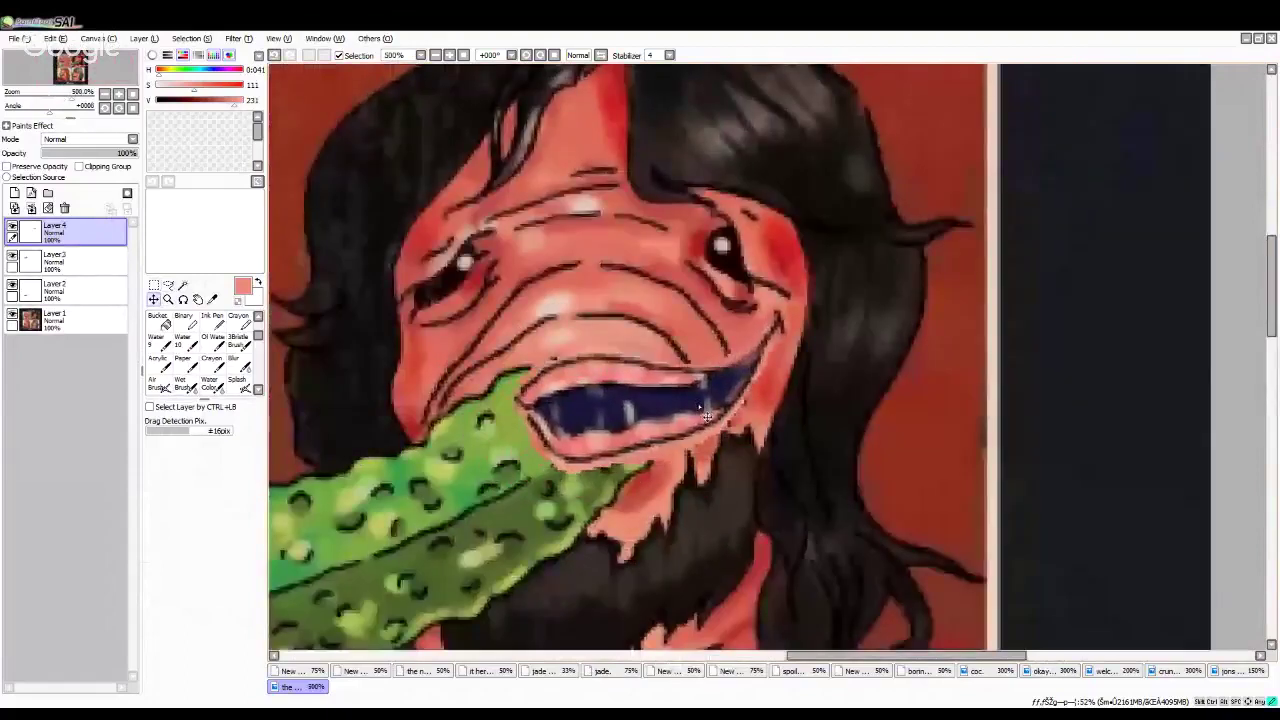
pyautogui.moveTo(707, 413); pyautogui.dragTo(702, 408)
pyautogui.scroll(2, 212, 370)
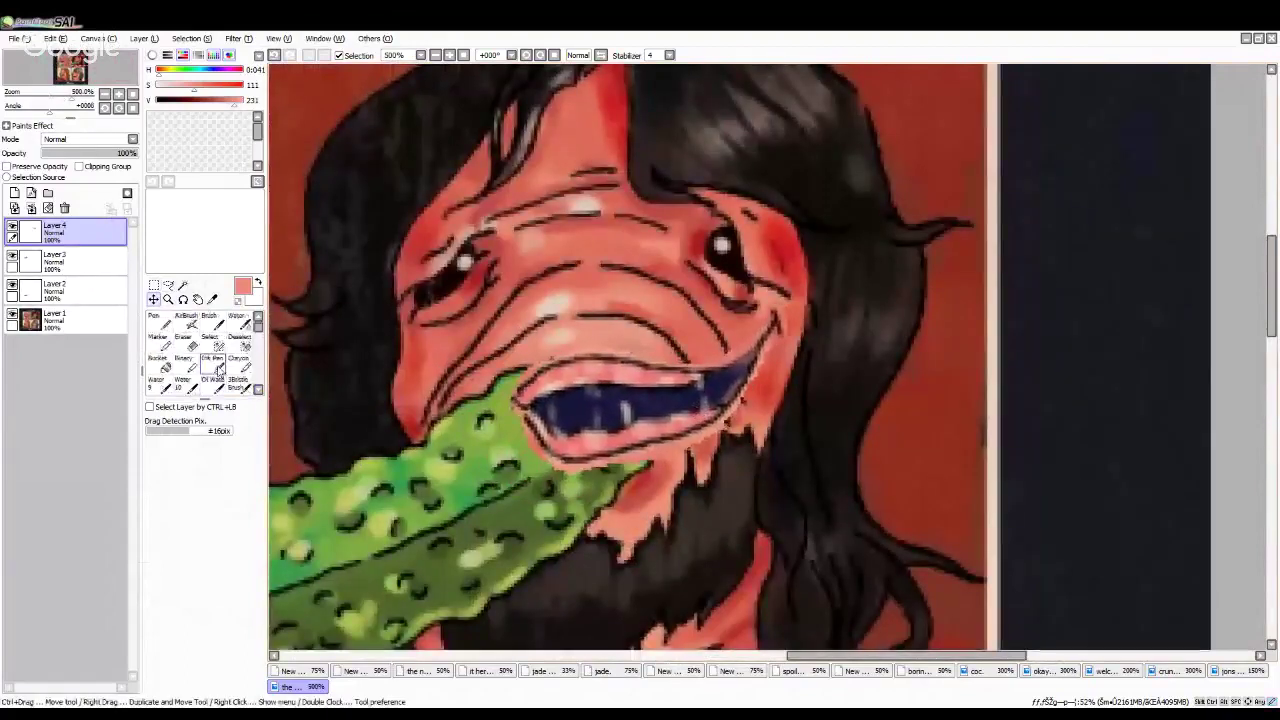
# Step: Lower Layer 4's opacity to 63% and erase the parts of the mouth copy that cover the pickle's tip
pyautogui.moveTo(86, 154); pyautogui.dragTo(102, 159)
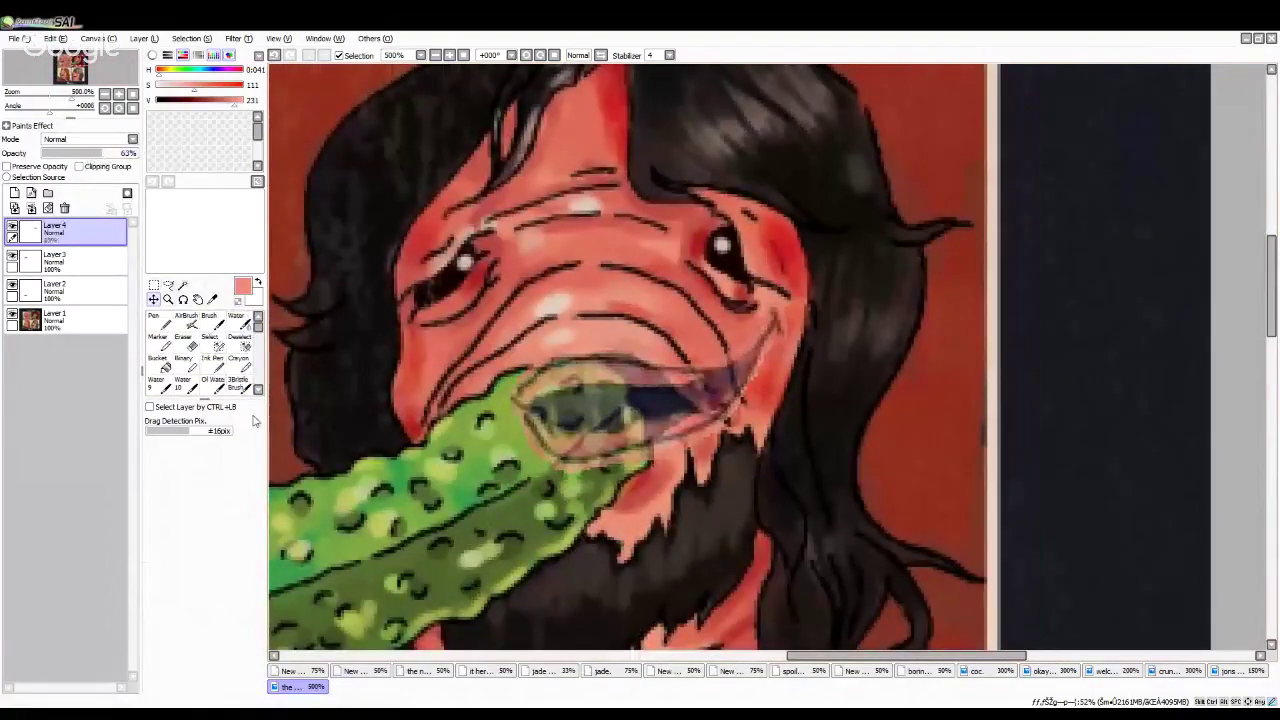
pyautogui.scroll(-3, 194, 371)
pyautogui.scroll(-1, 193, 368)
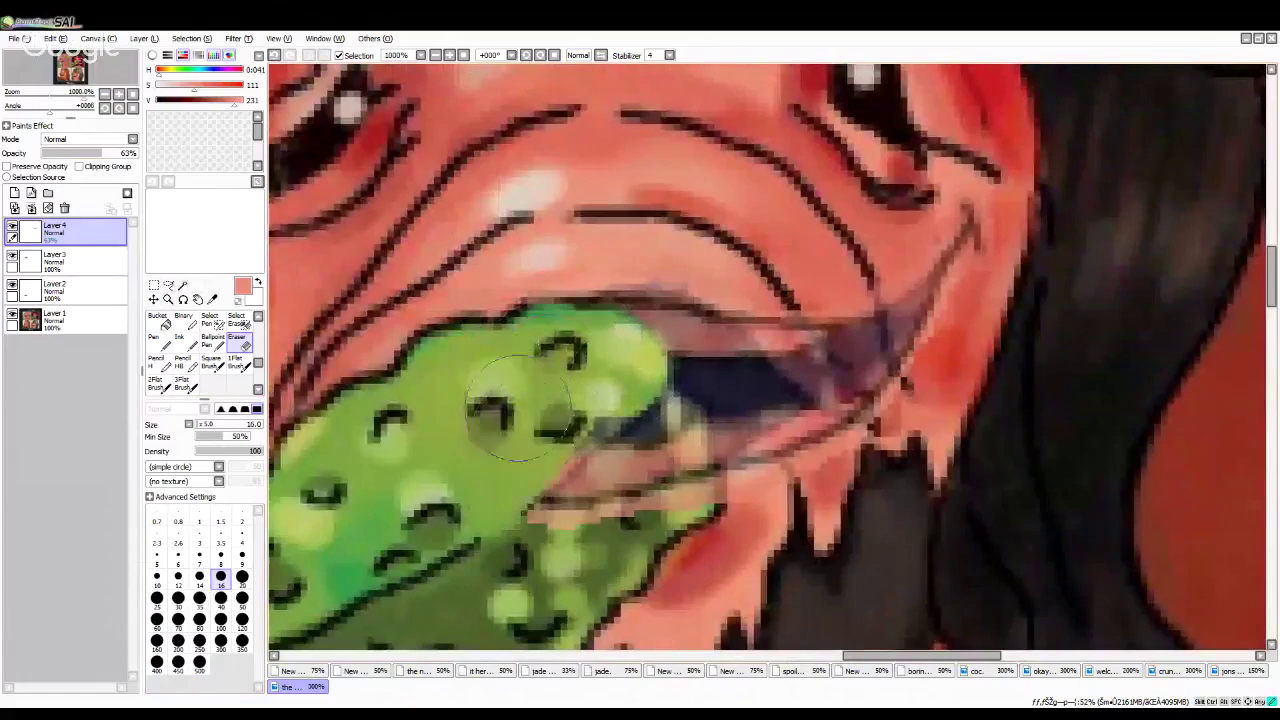
pyautogui.moveTo(530, 475)
pyautogui.mouseDown()
pyautogui.moveTo(670, 476)
pyautogui.moveTo(645, 428)
pyautogui.moveTo(560, 420)
pyautogui.moveTo(620, 400)
pyautogui.mouseUp()
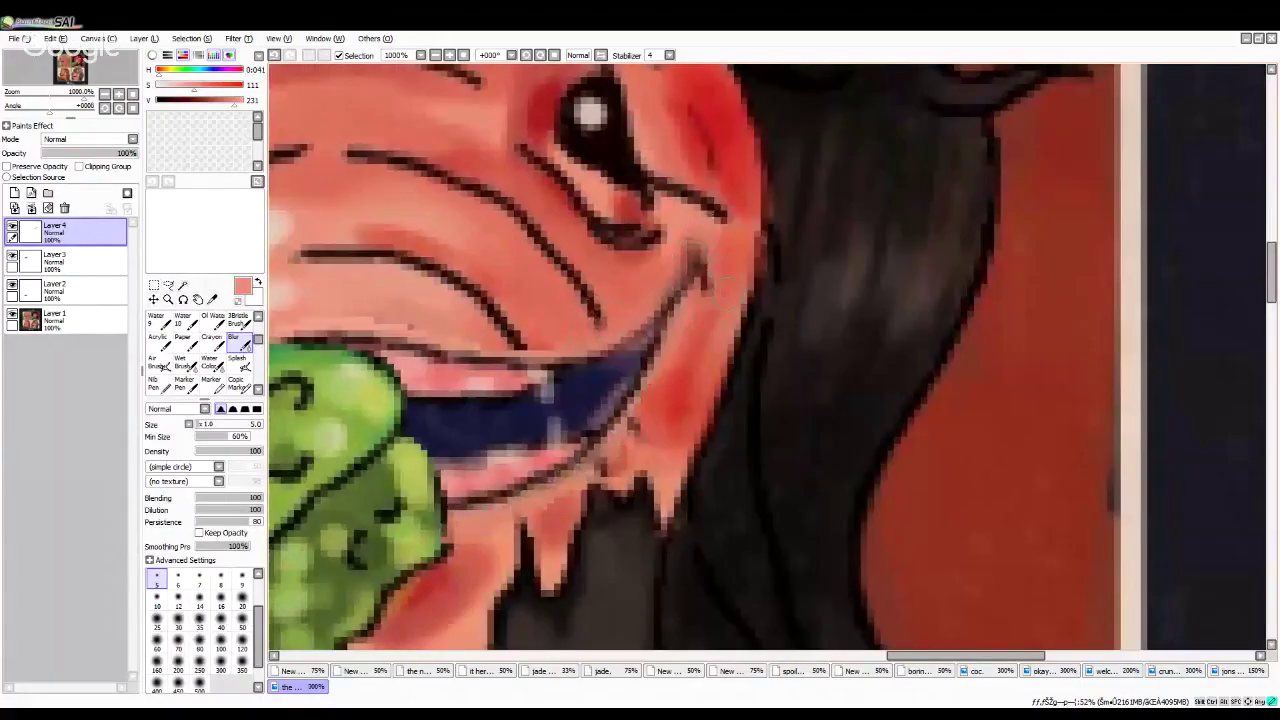
# Step: Blend the mouth copy's outer corner and upper edge into the black-bearded figure's skin with the Blur brush at size 5
pyautogui.scroll(-4, 712, 316)
pyautogui.scroll(3, 609, 334)
pyautogui.moveTo(530, 318); pyautogui.dragTo(672, 340)
pyautogui.scroll(-5, 705, 316)
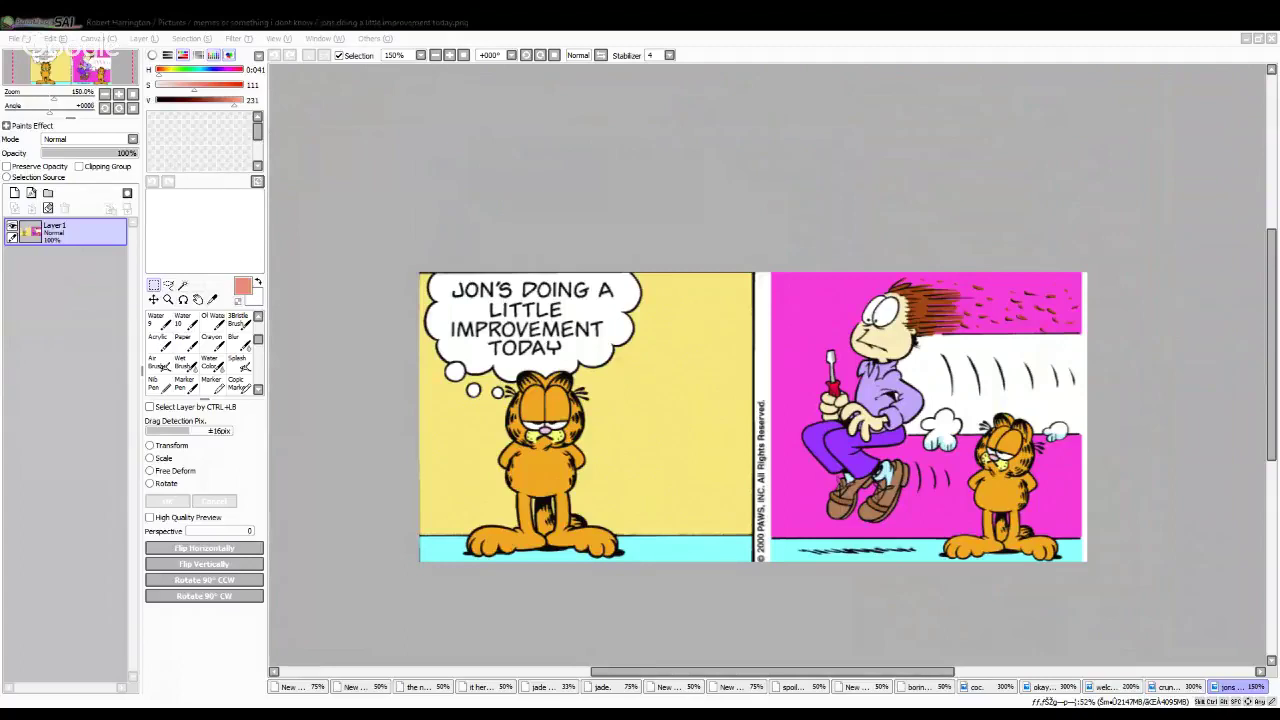
# Step: Look through the other open canvases and examine the red floppy-eared head sketch
pyautogui.click(660, 688)
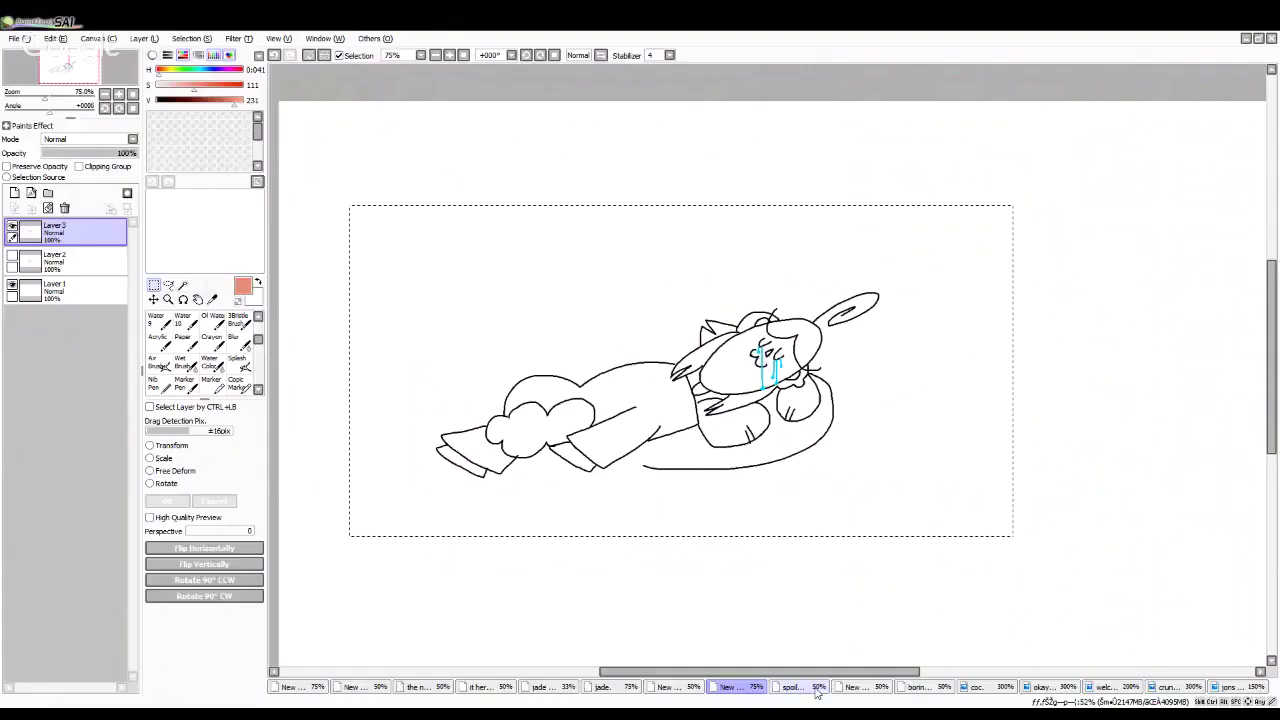
pyautogui.click(815, 688)
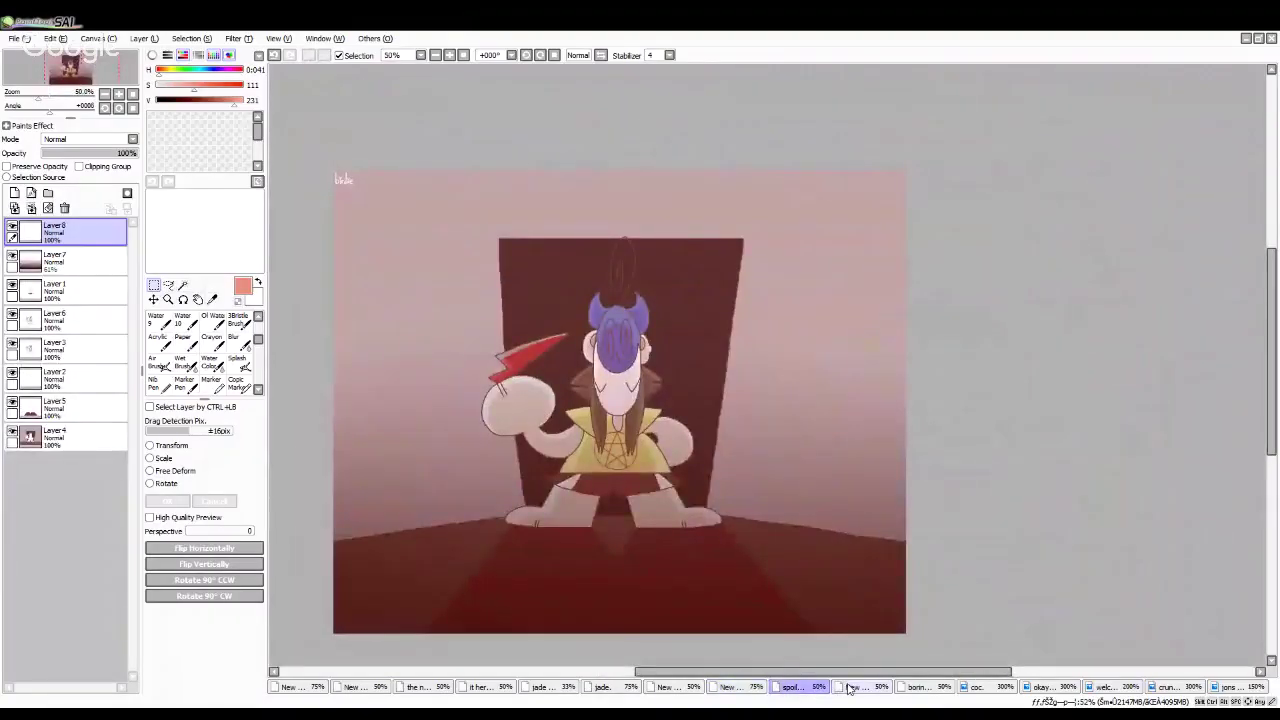
pyautogui.click(848, 689)
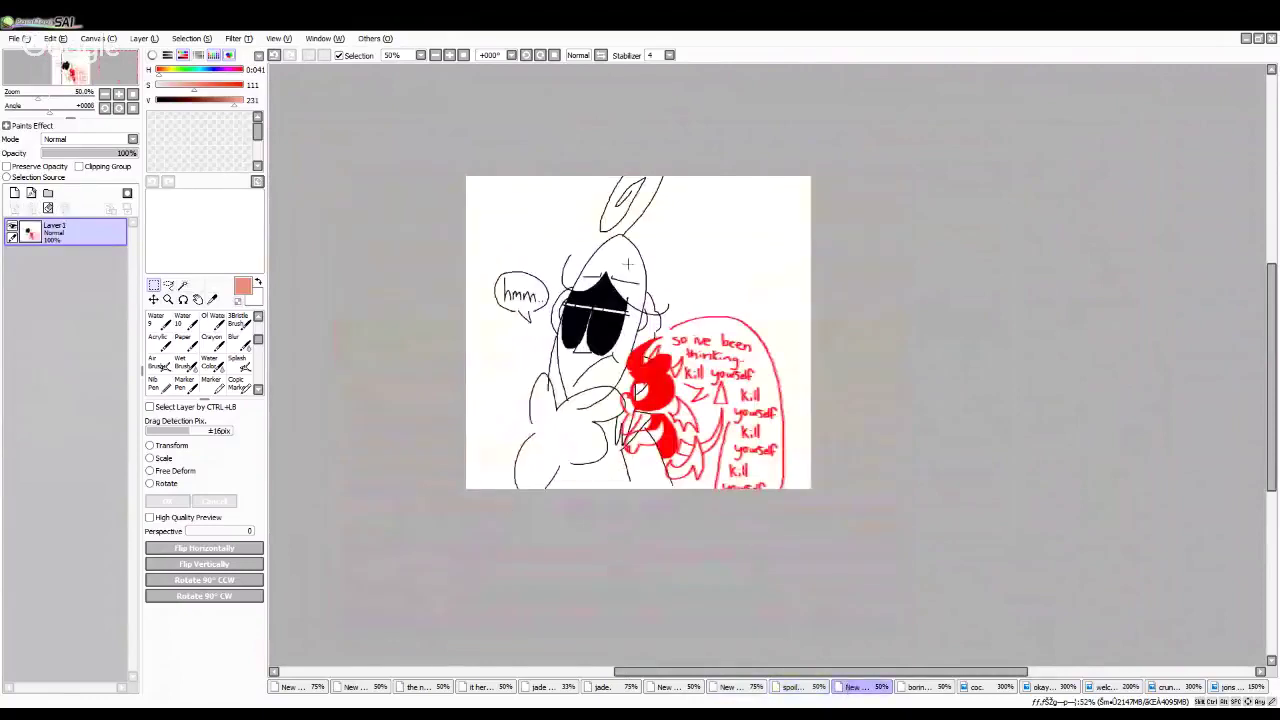
pyautogui.scroll(1, 628, 264)
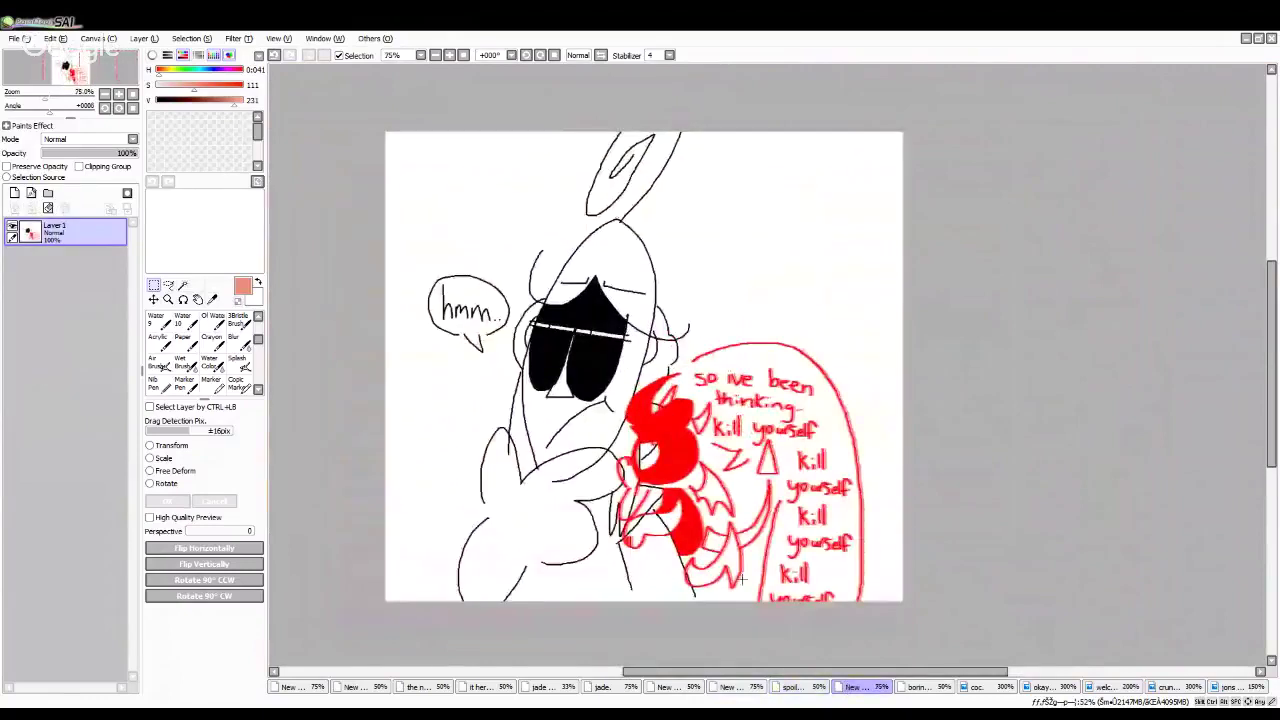
pyautogui.click(362, 688)
pyautogui.scroll(2, 602, 448)
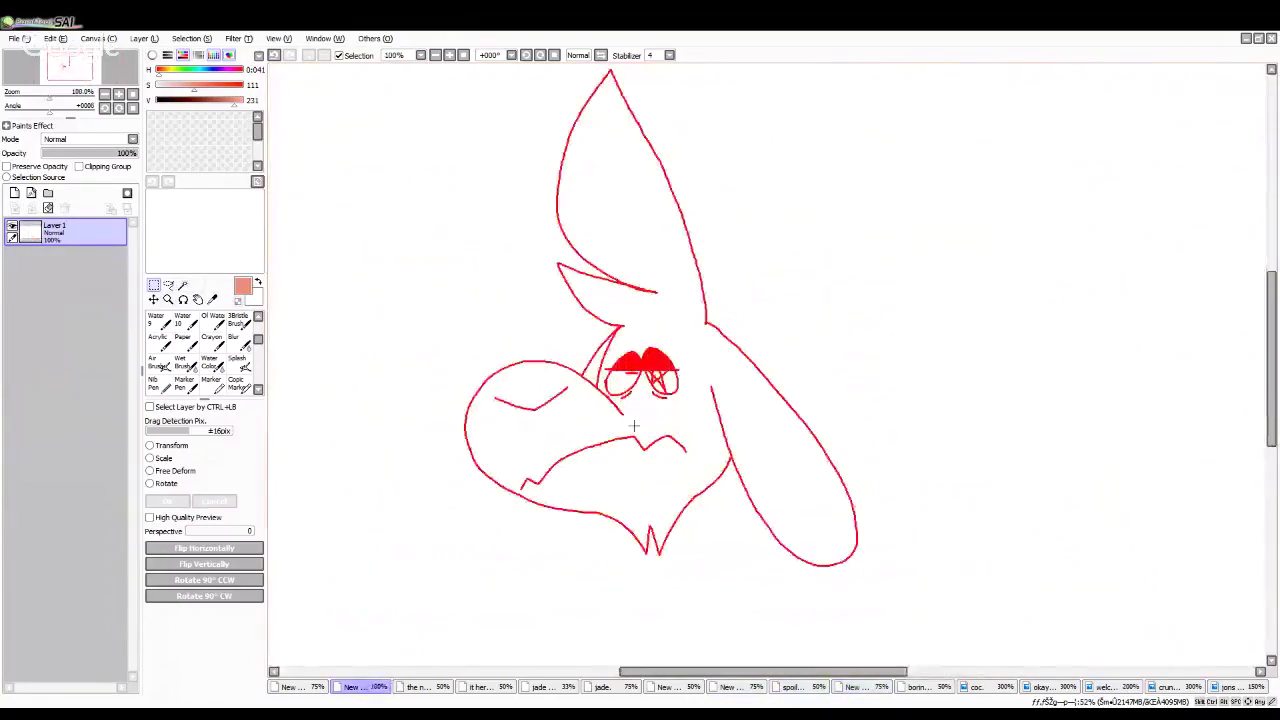
pyautogui.scroll(-1, 636, 426)
pyautogui.scroll(2, 659, 347)
pyautogui.scroll(-3, 628, 425)
pyautogui.scroll(1, 628, 436)
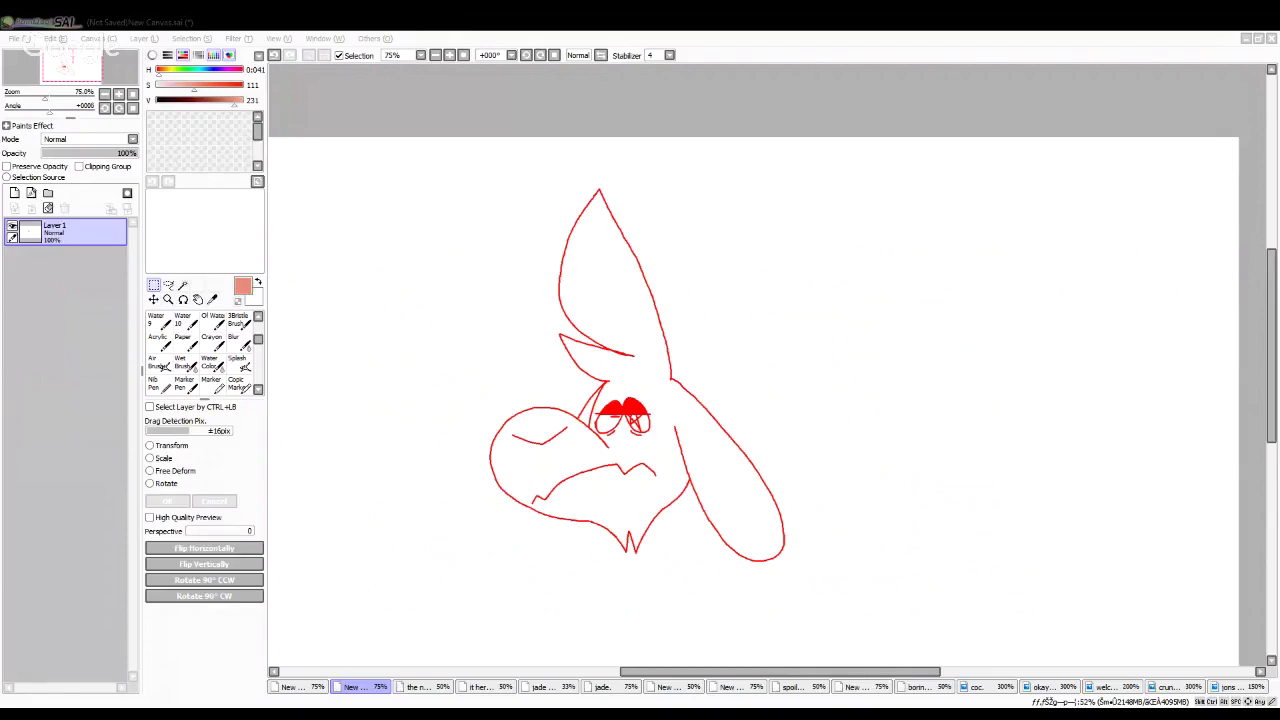
# Step: Add a new layer above the red head sketch and set up the Binary pen in pure red at size 3
pyautogui.click(594, 334)
pyautogui.moveTo(594, 334); pyautogui.dragTo(691, 283)
pyautogui.click(14, 193)
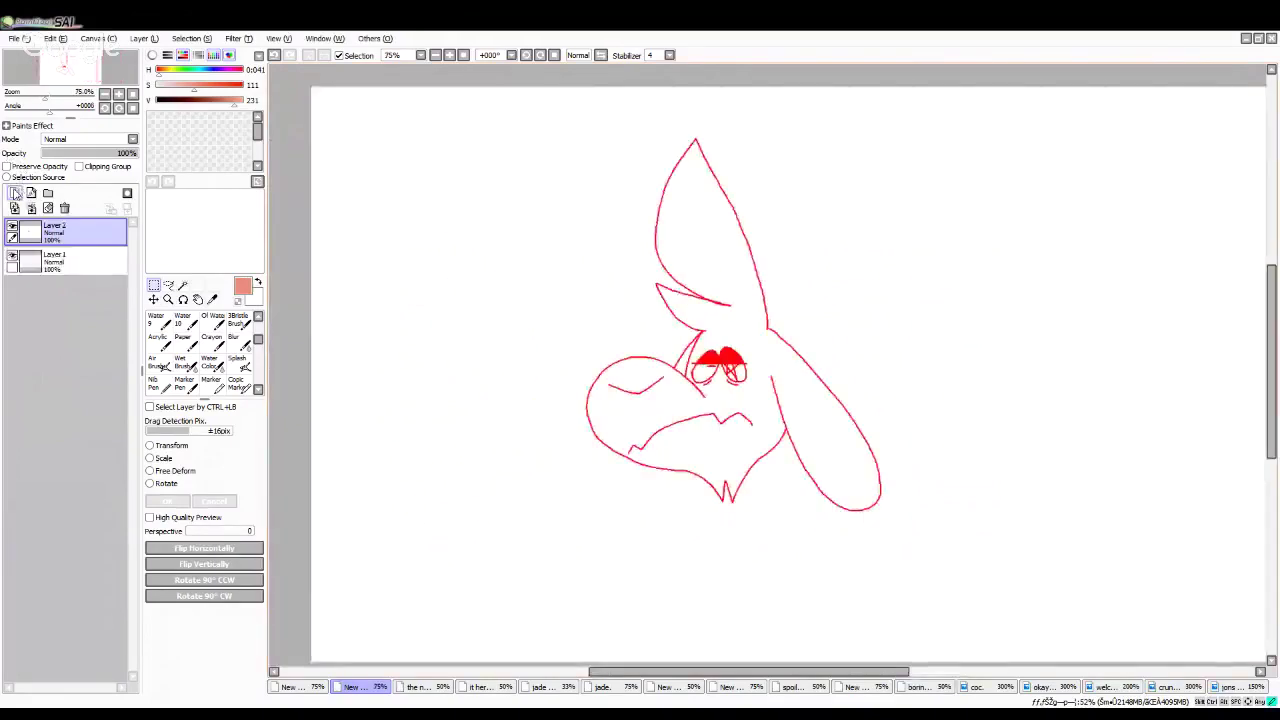
pyautogui.moveTo(208, 92); pyautogui.dragTo(248, 104)
pyautogui.moveTo(158, 73); pyautogui.dragTo(84, 176)
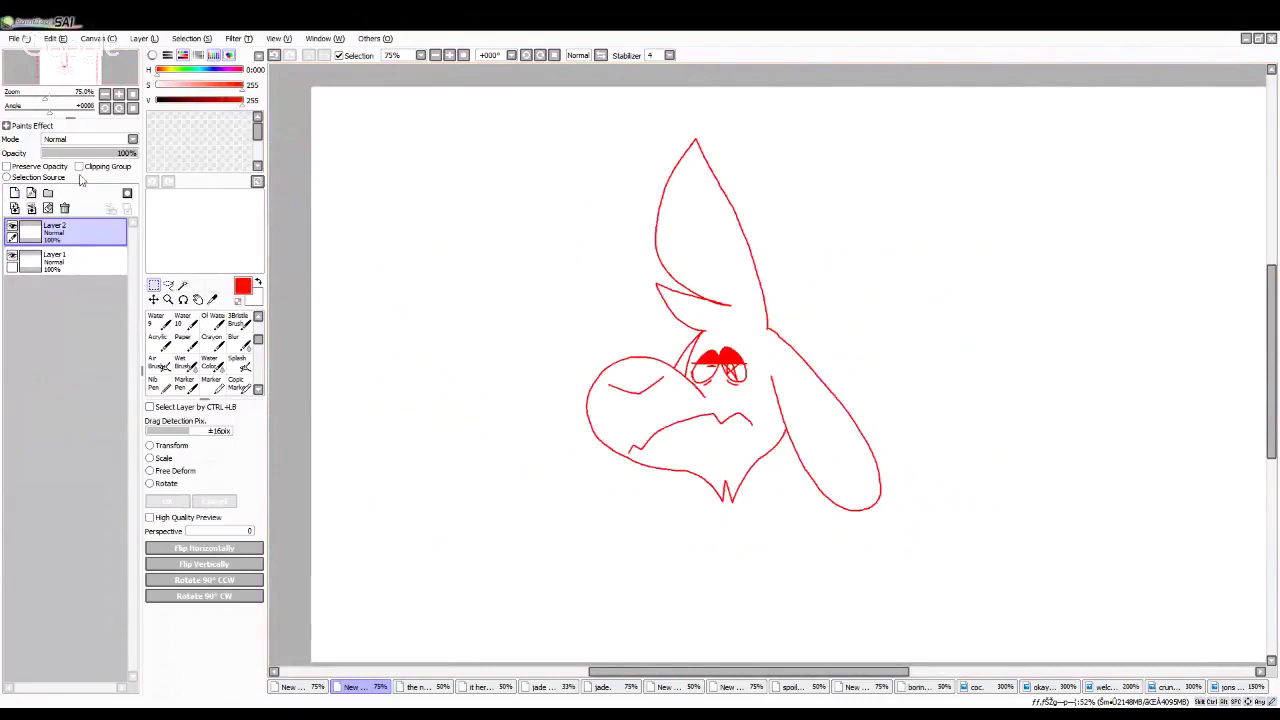
pyautogui.scroll(-4, 193, 329)
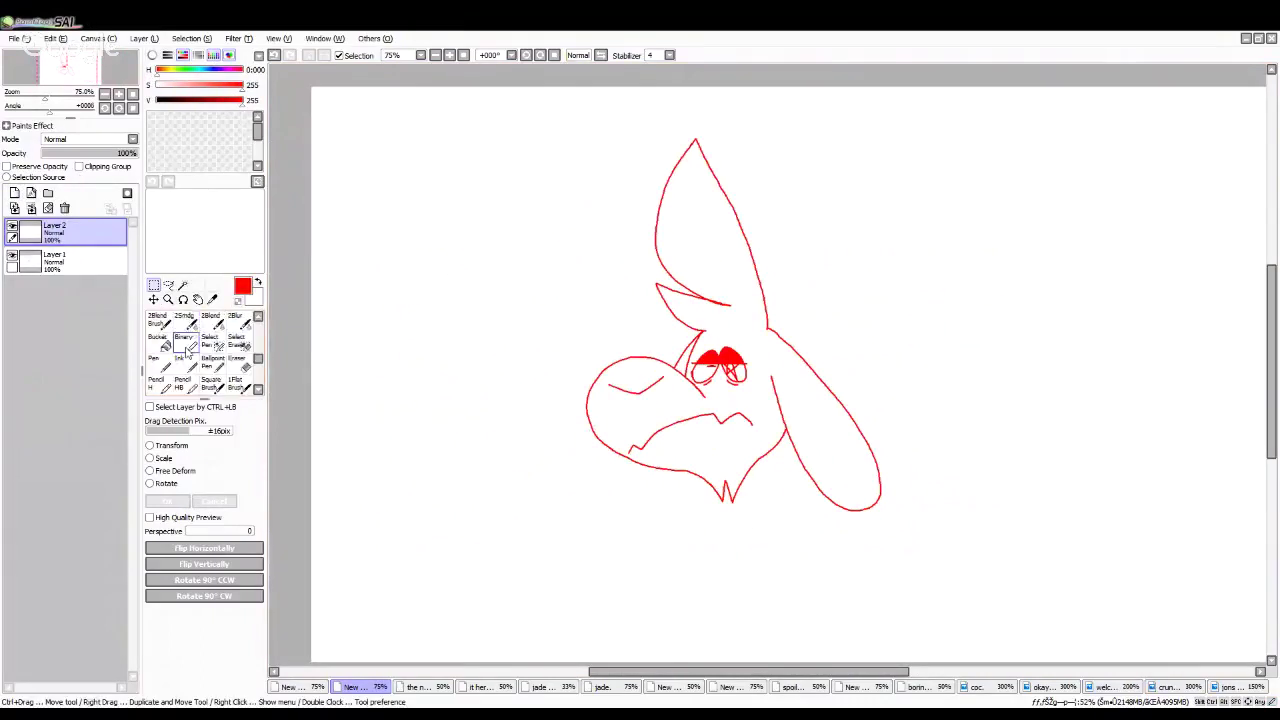
pyautogui.click(184, 320)
pyautogui.click(199, 520)
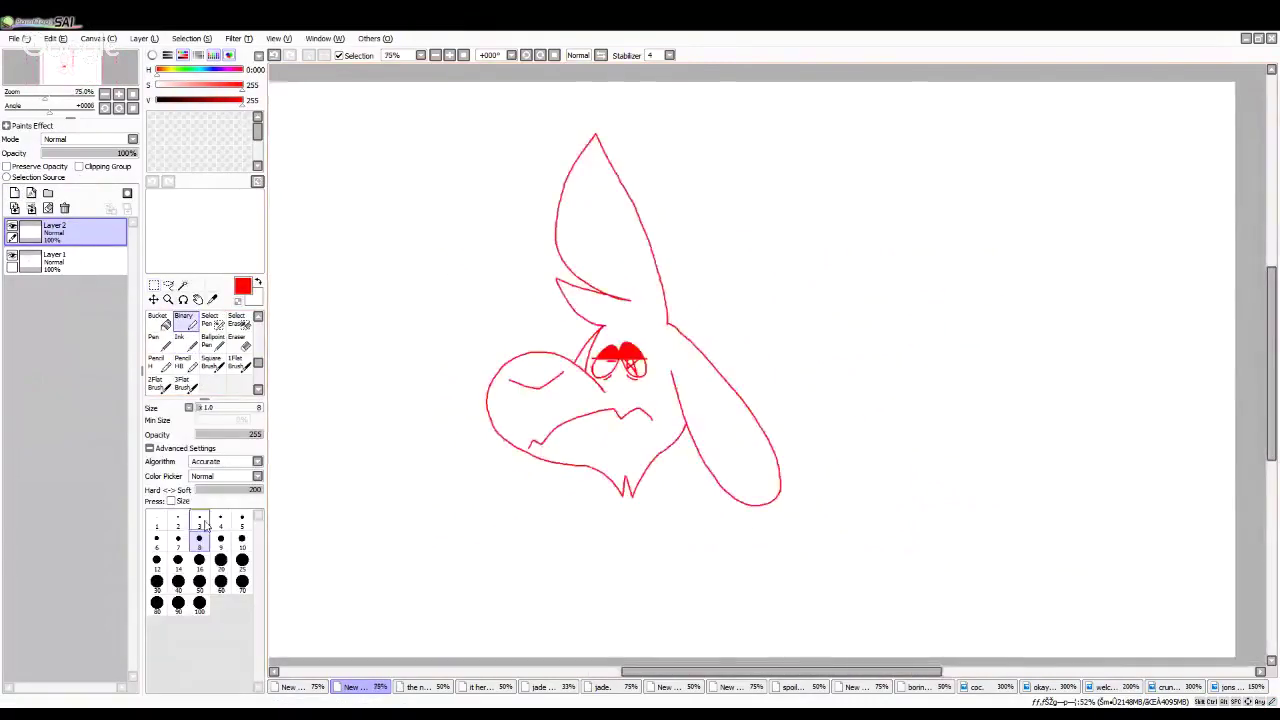
# Step: Draw a smaller head's pointed tuft, the jagged hair lock below it and two oval eyes, the rear one holding a star, beside the original sketch
pyautogui.scroll(4, 1050, 320)
pyautogui.moveTo(850, 372)
pyautogui.mouseDown()
pyautogui.moveTo(777, 159)
pyautogui.moveTo(726, 235)
pyautogui.moveTo(801, 385)
pyautogui.moveTo(701, 360)
pyautogui.moveTo(749, 421)
pyautogui.moveTo(790, 429)
pyautogui.moveTo(735, 545)
pyautogui.mouseUp()
pyautogui.scroll(2, 828, 481)
pyautogui.moveTo(800, 430)
pyautogui.mouseDown()
pyautogui.moveTo(740, 548)
pyautogui.moveTo(772, 305)
pyautogui.moveTo(890, 563)
pyautogui.moveTo(748, 450)
pyautogui.moveTo(805, 305)
pyautogui.moveTo(840, 585)
pyautogui.moveTo(800, 338)
pyautogui.moveTo(864, 565)
pyautogui.mouseUp()
pyautogui.scroll(4, 869, 523)
pyautogui.click(275, 55)
pyautogui.moveTo(758, 416)
pyautogui.mouseDown()
pyautogui.moveTo(846, 532)
pyautogui.moveTo(888, 436)
pyautogui.moveTo(803, 524)
pyautogui.mouseUp()
pyautogui.scroll(-7, 779, 500)
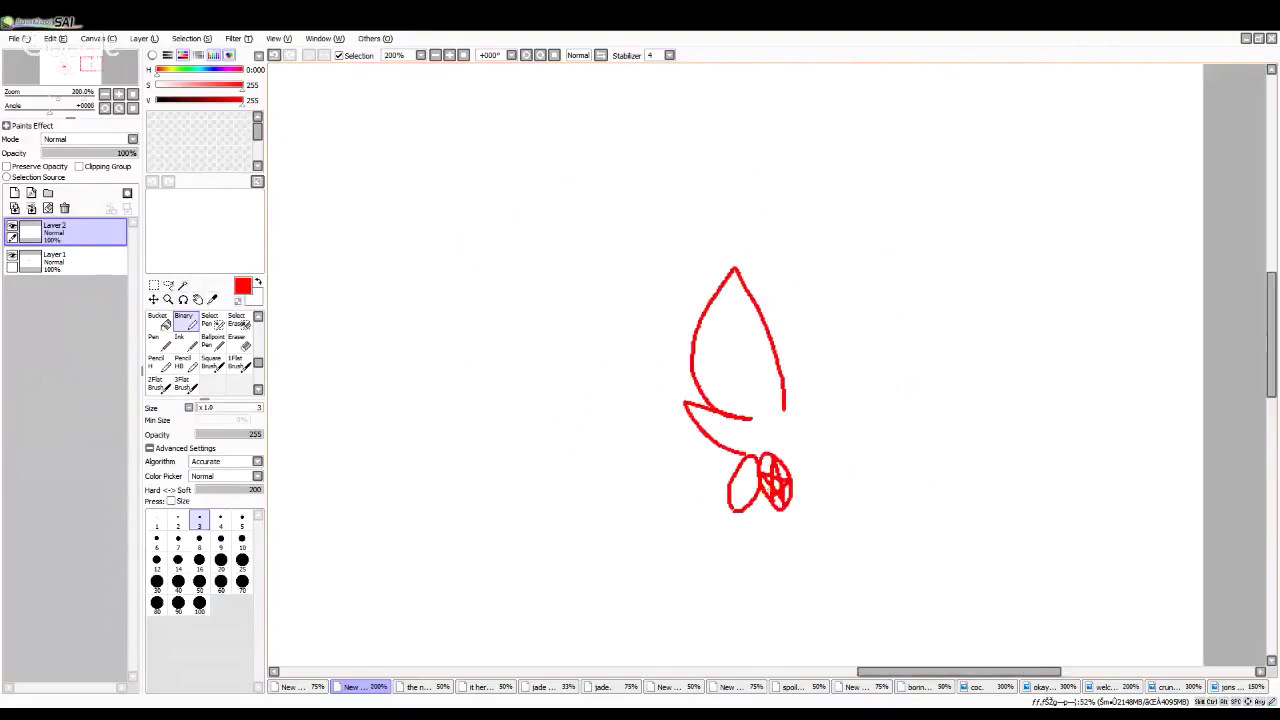
# Step: Draw a short horizontal dash as the front eye's pupil, replacing a longer first stroke
pyautogui.scroll(3, 760, 560)
pyautogui.moveTo(706, 320); pyautogui.dragTo(766, 321)
pyautogui.scroll(-1, 730, 322)
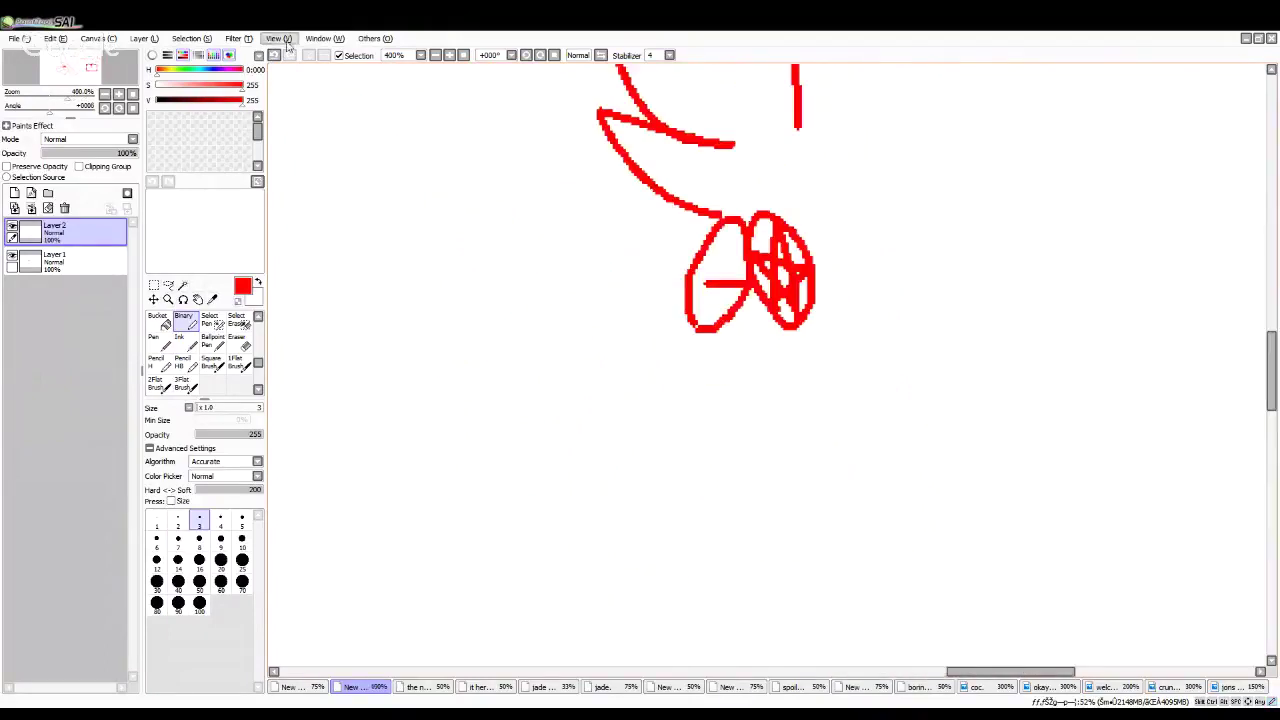
pyautogui.click(276, 56)
pyautogui.moveTo(710, 284); pyautogui.dragTo(735, 284)
# Step: Draw the rounded snout outline from under the eyes to a notched, pointed chin, redoing strokes that miss
pyautogui.moveTo(724, 343)
pyautogui.mouseDown()
pyautogui.moveTo(524, 305)
pyautogui.moveTo(447, 409)
pyautogui.moveTo(515, 494)
pyautogui.moveTo(664, 529)
pyautogui.moveTo(745, 586)
pyautogui.moveTo(749, 532)
pyautogui.moveTo(846, 524)
pyautogui.mouseUp()
pyautogui.scroll(-2, 808, 480)
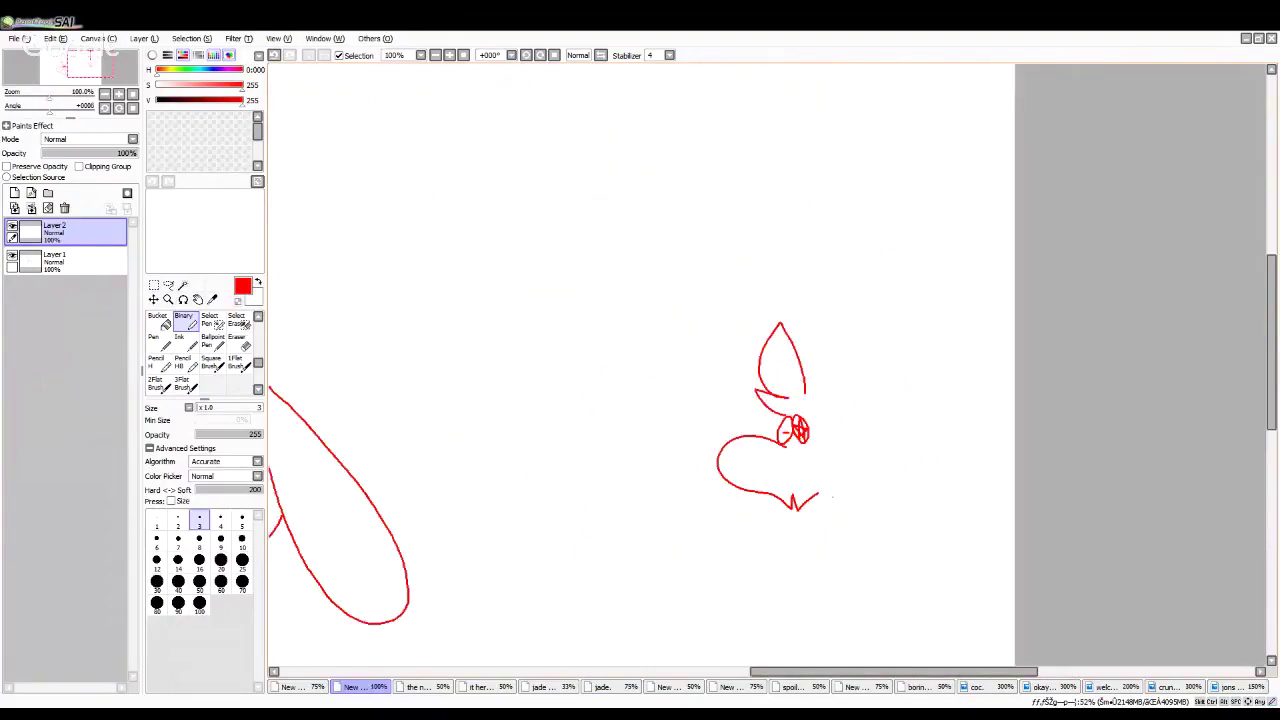
pyautogui.scroll(2, 831, 495)
pyautogui.hotkey('ctrl', 'z')
pyautogui.scroll(2, 629, 529)
pyautogui.moveTo(663, 466)
pyautogui.mouseDown()
pyautogui.moveTo(723, 491)
pyautogui.moveTo(767, 462)
pyautogui.mouseUp()
pyautogui.moveTo(769, 506)
pyautogui.mouseDown()
pyautogui.moveTo(781, 528)
pyautogui.moveTo(886, 442)
pyautogui.mouseUp()
# Step: Draw a V-shaped nose and a jagged mouth on the snout, joined by a short line
pyautogui.scroll(-3, 880, 438)
pyautogui.scroll(3, 760, 378)
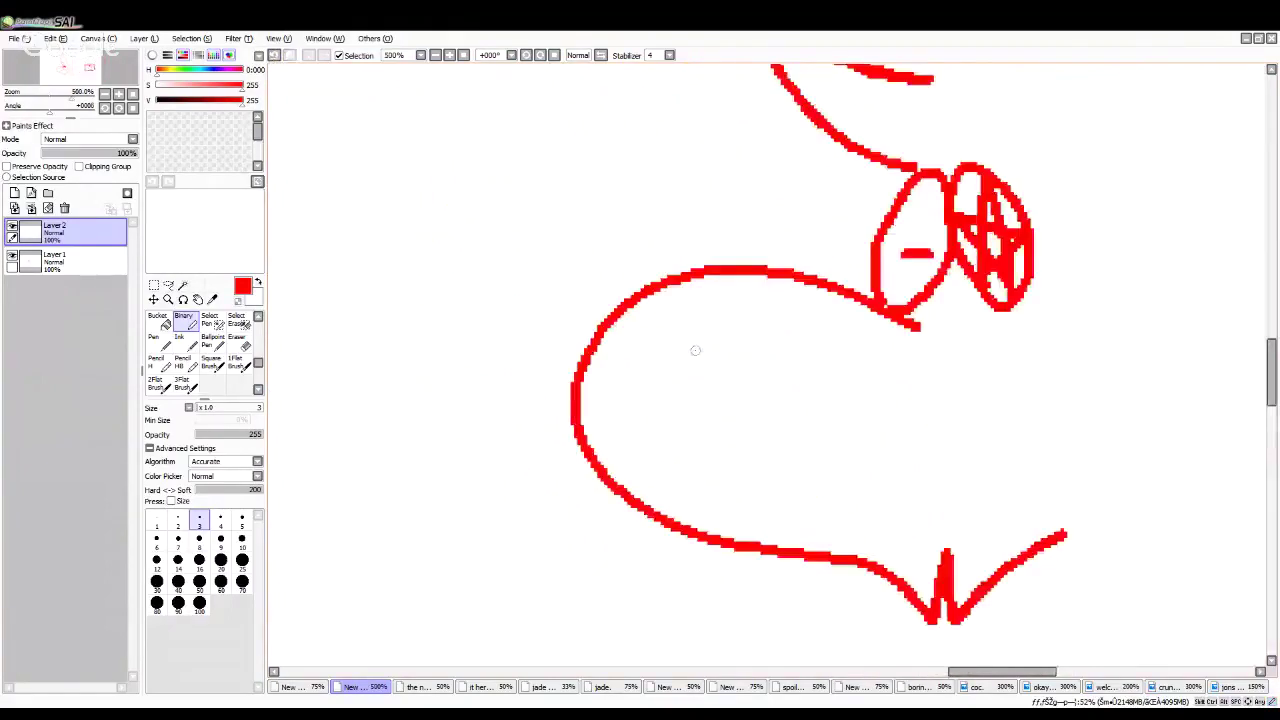
pyautogui.moveTo(638, 344)
pyautogui.mouseDown()
pyautogui.moveTo(739, 403)
pyautogui.moveTo(812, 338)
pyautogui.mouseUp()
pyautogui.moveTo(692, 472)
pyautogui.mouseDown()
pyautogui.moveTo(874, 492)
pyautogui.moveTo(906, 442)
pyautogui.mouseUp()
pyautogui.scroll(-1, 720, 472)
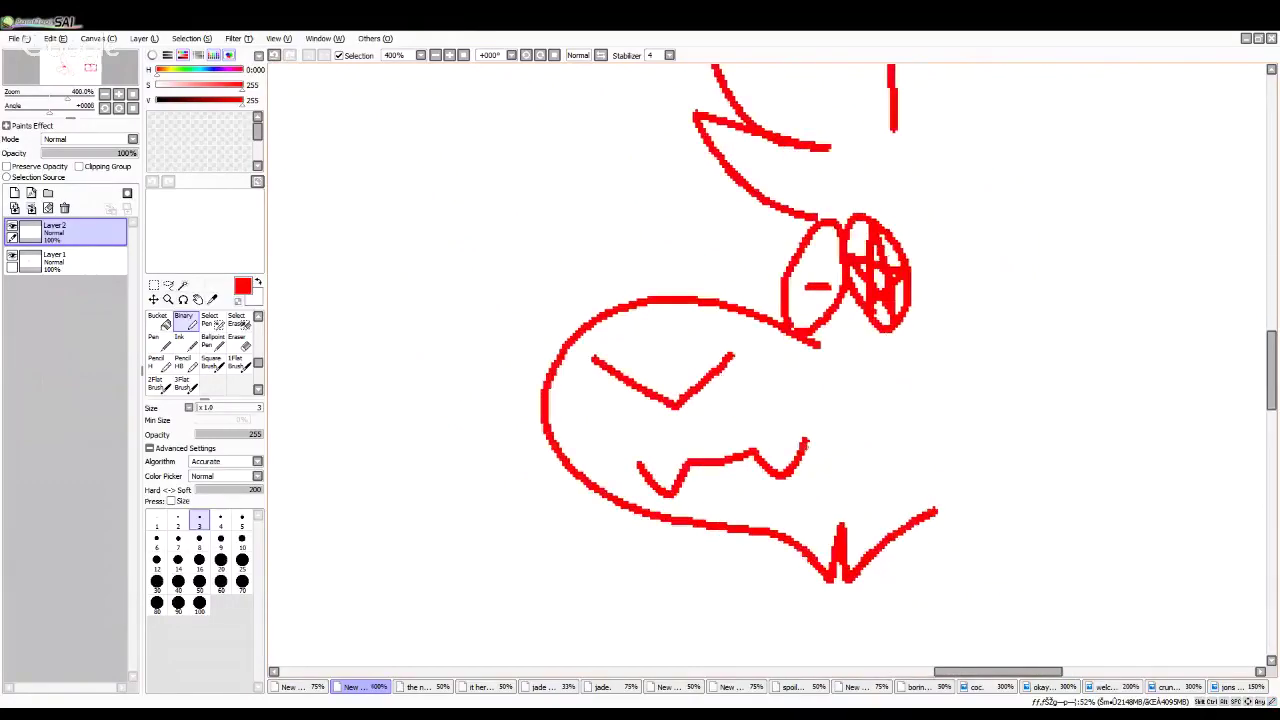
pyautogui.scroll(1, 720, 473)
pyautogui.moveTo(645, 364); pyautogui.dragTo(705, 468)
pyautogui.scroll(-8, 705, 468)
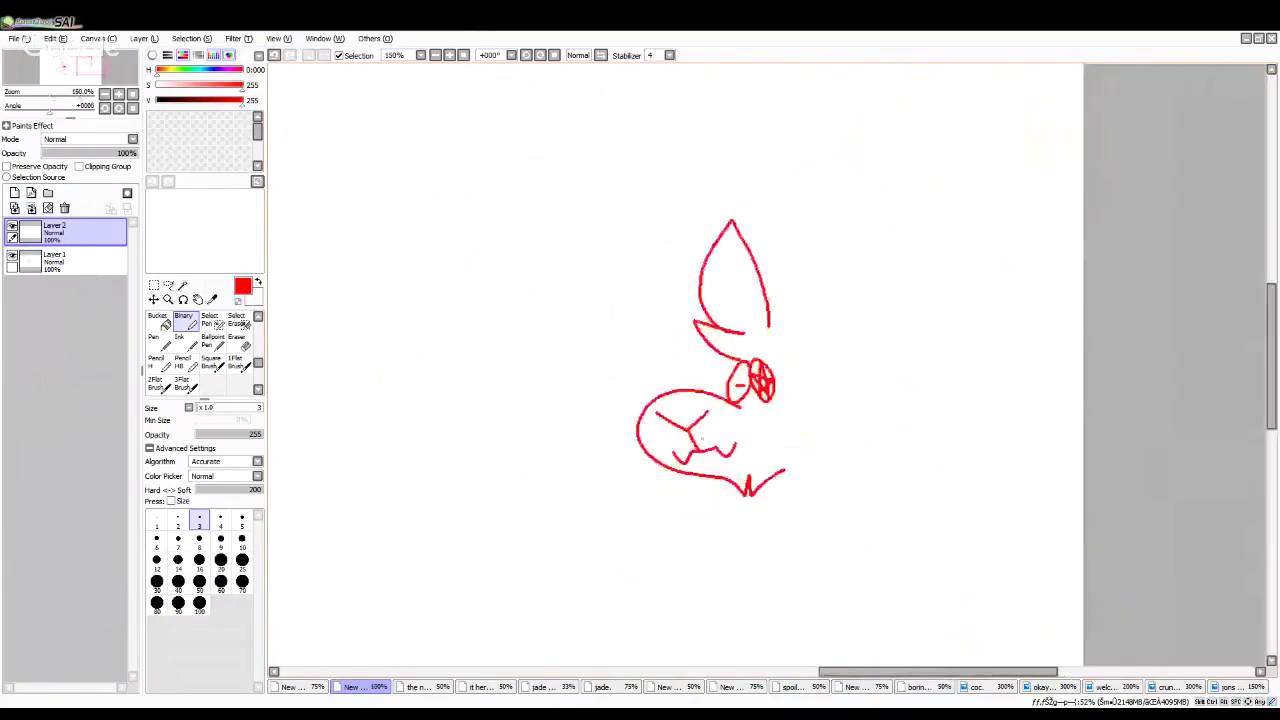
# Step: Draw the long drooping ear behind the eyes and the line for the top of the head
pyautogui.scroll(5, 748, 429)
pyautogui.scroll(-1, 740, 400)
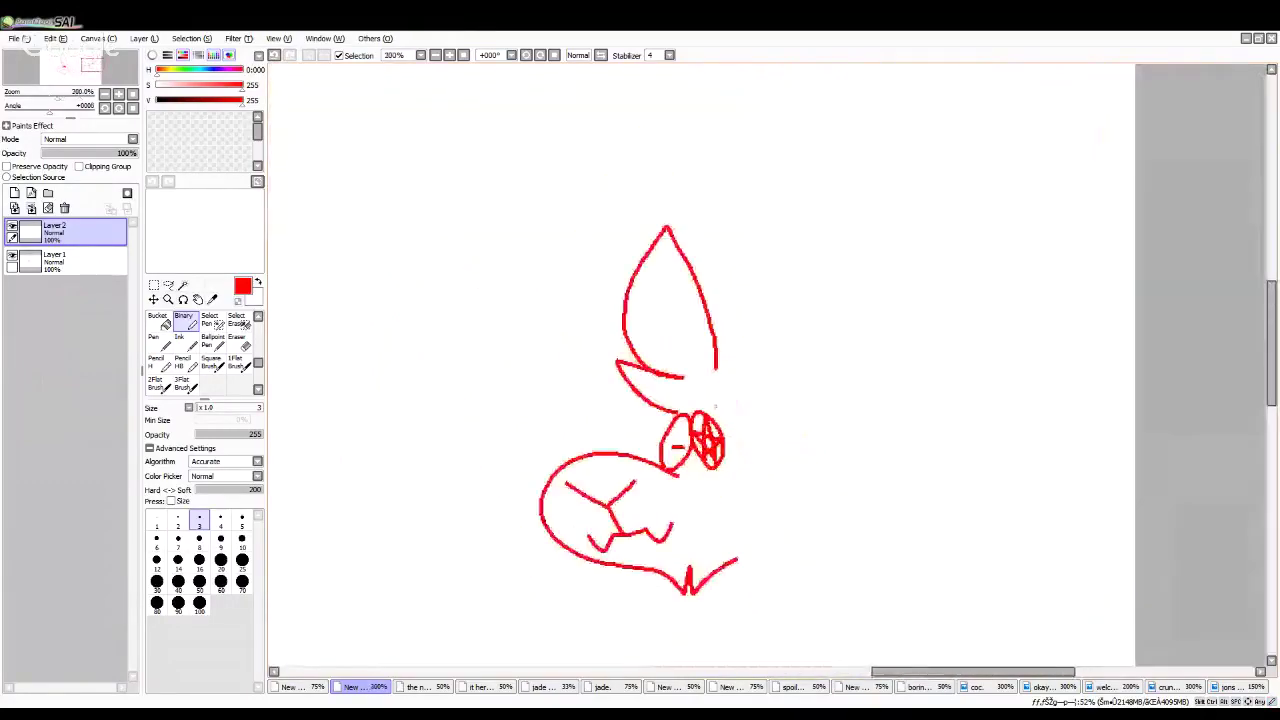
pyautogui.scroll(1, 730, 350)
pyautogui.moveTo(728, 345); pyautogui.dragTo(795, 460)
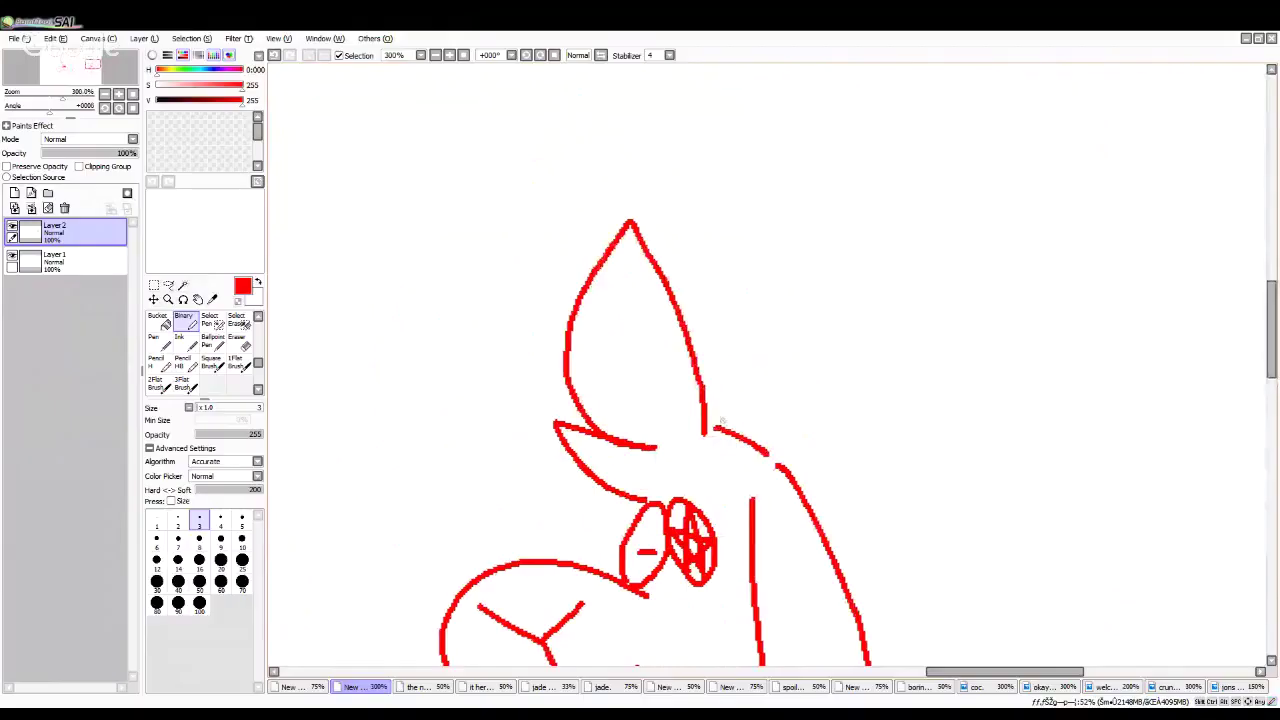
# Step: Draw two curled horns rising above the head and add cross bands to them
pyautogui.moveTo(712, 428)
pyautogui.mouseDown()
pyautogui.moveTo(765, 398)
pyautogui.moveTo(772, 196)
pyautogui.mouseUp()
pyautogui.moveTo(735, 225)
pyautogui.mouseDown()
pyautogui.moveTo(756, 186)
pyautogui.moveTo(798, 172)
pyautogui.moveTo(875, 238)
pyautogui.moveTo(822, 510)
pyautogui.mouseUp()
pyautogui.scroll(-1, 816, 406)
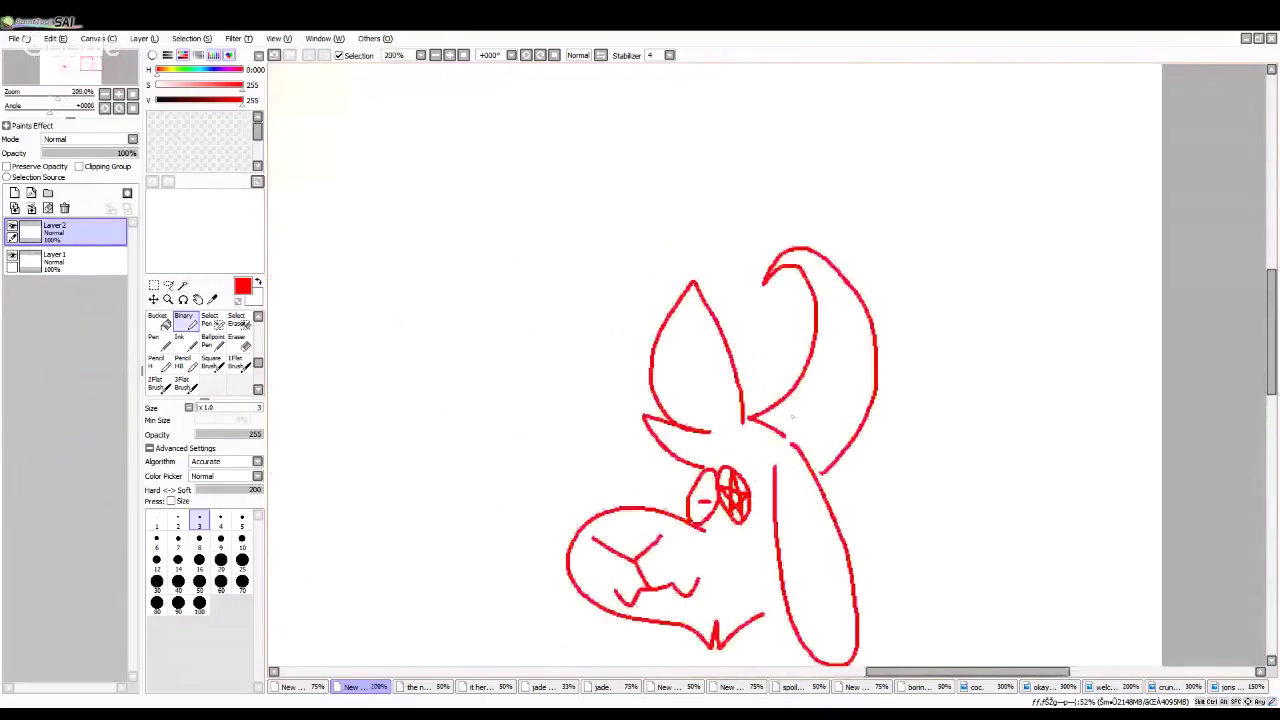
pyautogui.moveTo(774, 387); pyautogui.dragTo(888, 456)
pyautogui.moveTo(808, 338); pyautogui.dragTo(878, 314)
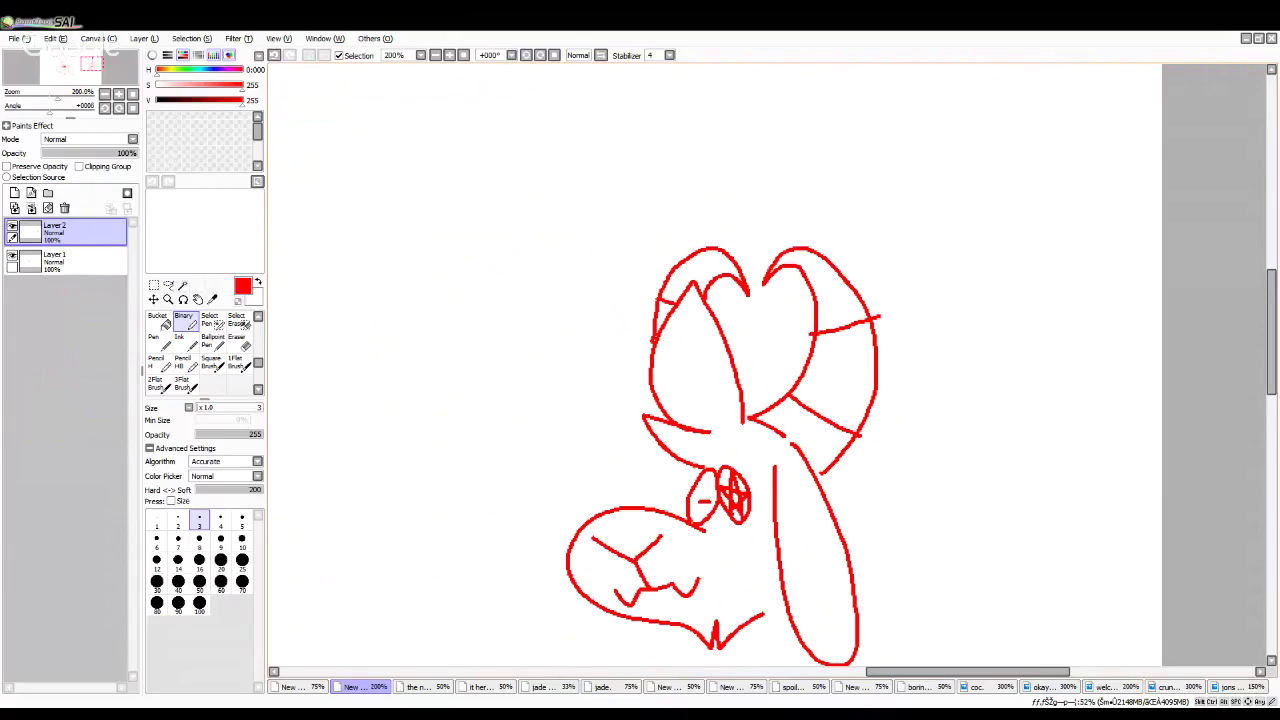
# Step: Draw two curved lines in front of the eyes linking the hair lock to the snout, redoing the outer one
pyautogui.moveTo(696, 467); pyautogui.dragTo(670, 510)
pyautogui.moveTo(686, 467); pyautogui.dragTo(627, 532)
pyautogui.scroll(1, 752, 468)
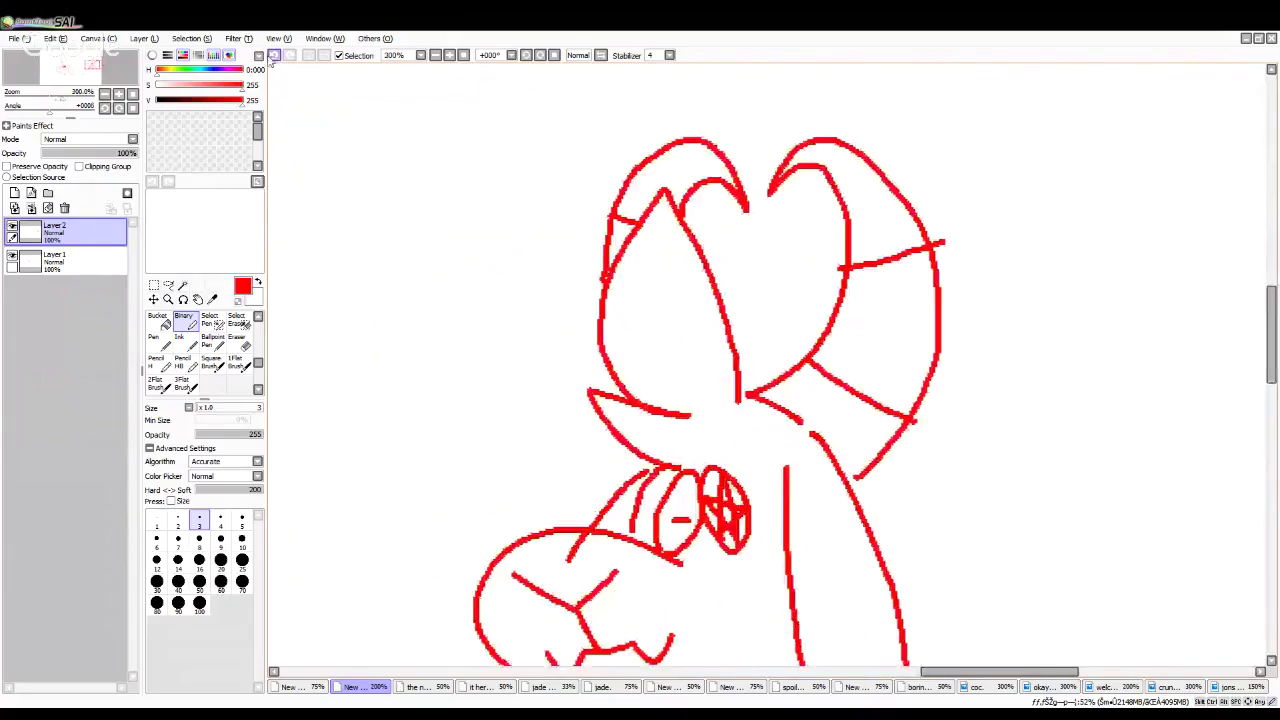
pyautogui.click(274, 55)
pyautogui.scroll(1, 605, 530)
pyautogui.scroll(1, 626, 527)
pyautogui.moveTo(680, 413); pyautogui.dragTo(586, 525)
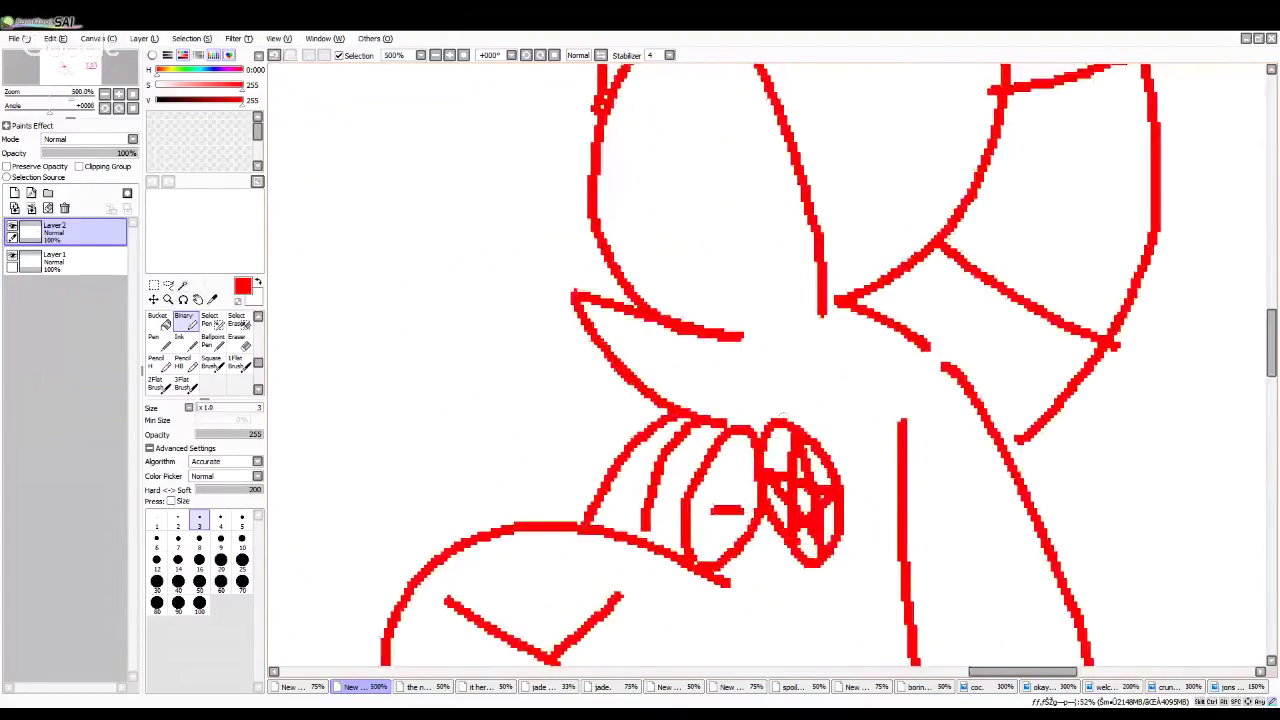
# Step: Draw a small hooked eyebrow above each eye
pyautogui.moveTo(802, 350); pyautogui.dragTo(842, 436)
pyautogui.moveTo(722, 404); pyautogui.dragTo(769, 334)
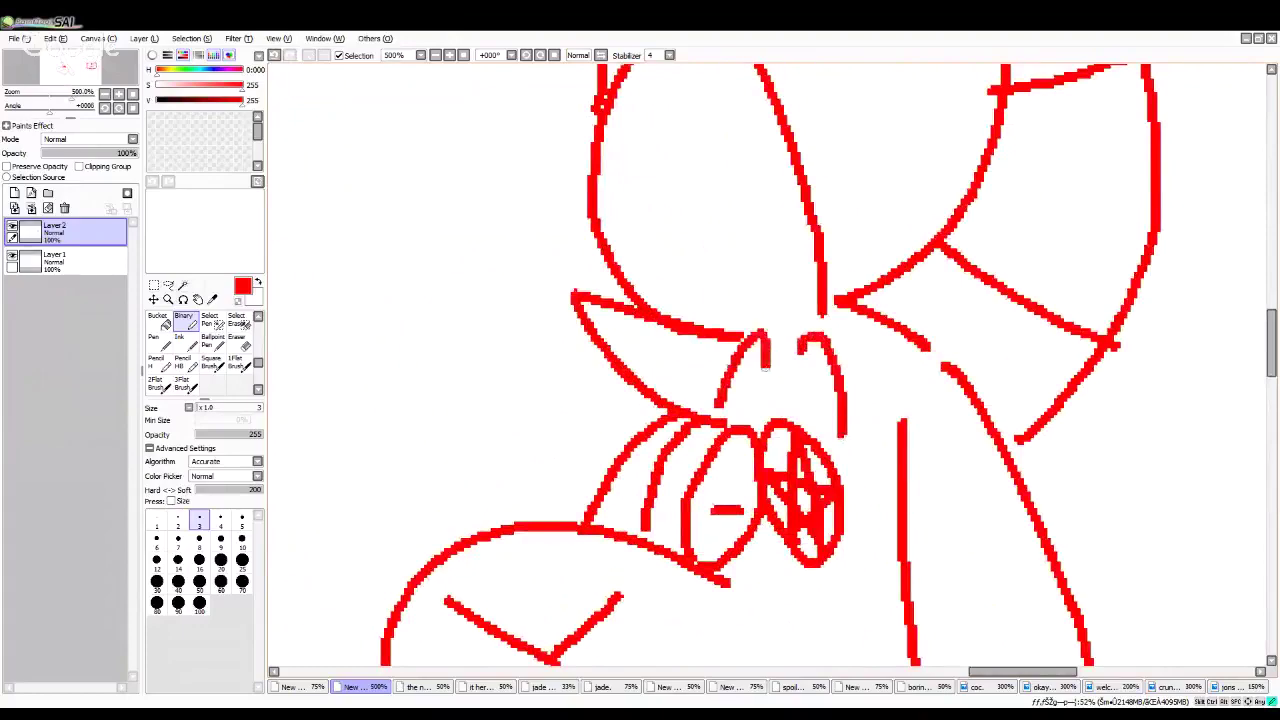
pyautogui.scroll(-1, 771, 333)
pyautogui.scroll(-3, 772, 332)
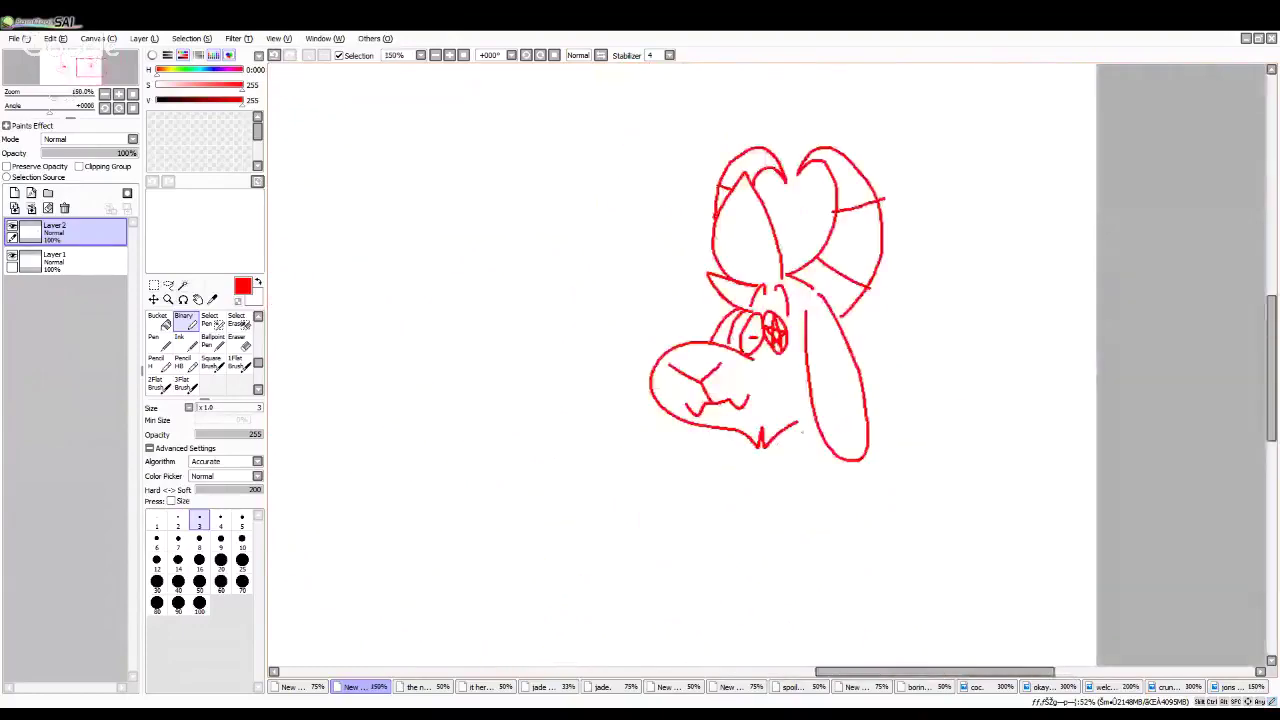
# Step: Draw the neck line from the chin down to a pointed chest tuft and the chest line sloping back from it
pyautogui.scroll(2, 800, 430)
pyautogui.scroll(2, 764, 441)
pyautogui.scroll(-4, 764, 441)
pyautogui.scroll(2, 690, 584)
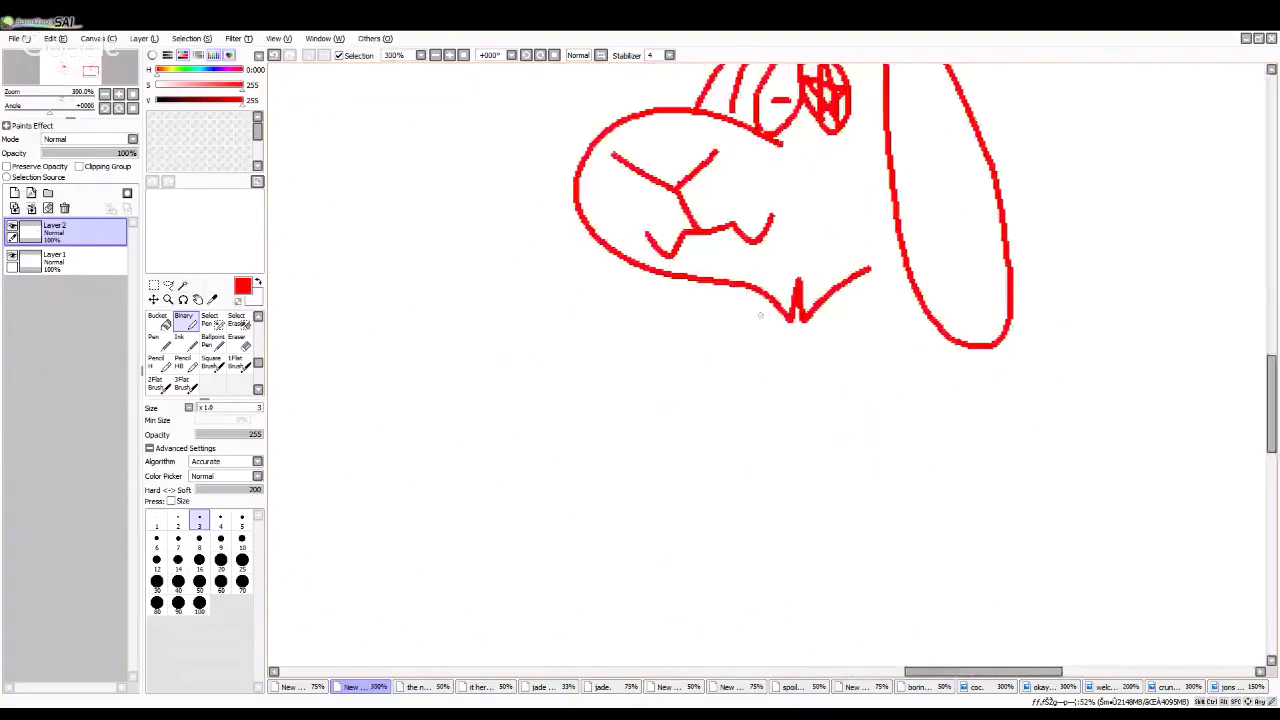
pyautogui.moveTo(765, 295)
pyautogui.mouseDown()
pyautogui.moveTo(649, 420)
pyautogui.moveTo(755, 418)
pyautogui.mouseUp()
pyautogui.moveTo(648, 421); pyautogui.dragTo(772, 503)
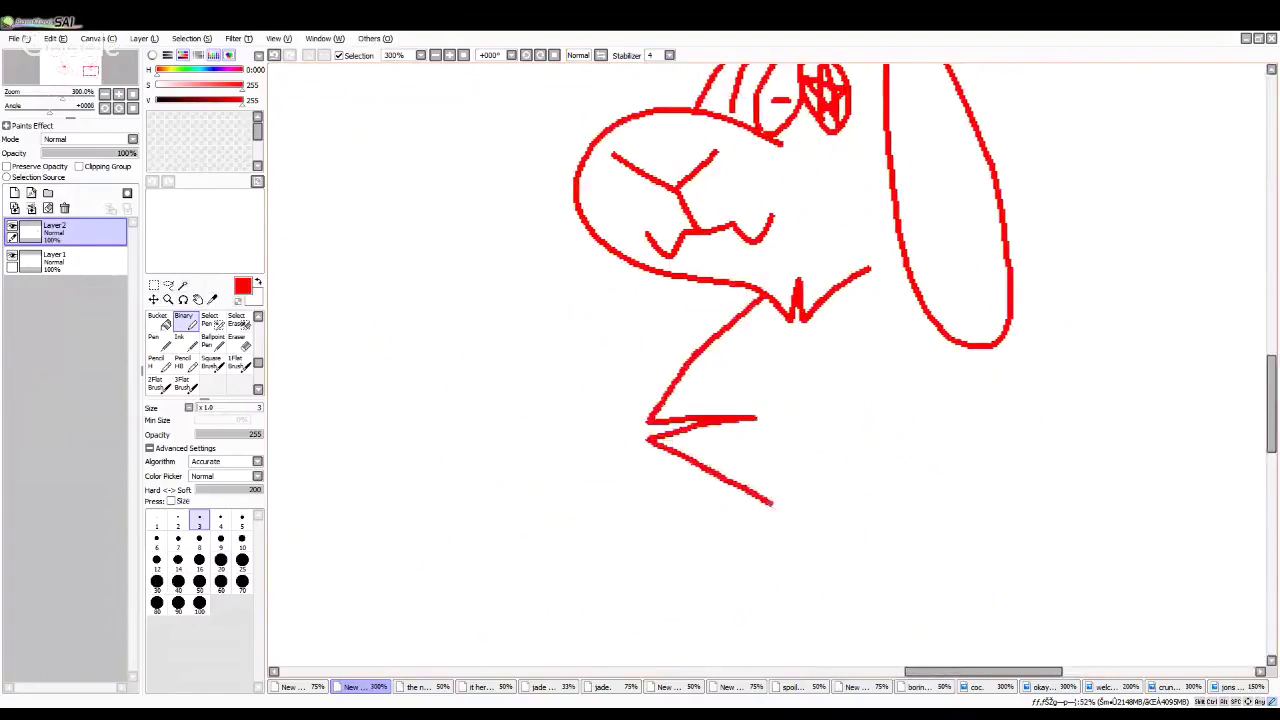
pyautogui.scroll(-1, 585, 366)
pyautogui.moveTo(734, 415)
pyautogui.mouseDown()
pyautogui.moveTo(755, 605)
pyautogui.moveTo(830, 600)
pyautogui.moveTo(762, 405)
pyautogui.mouseUp()
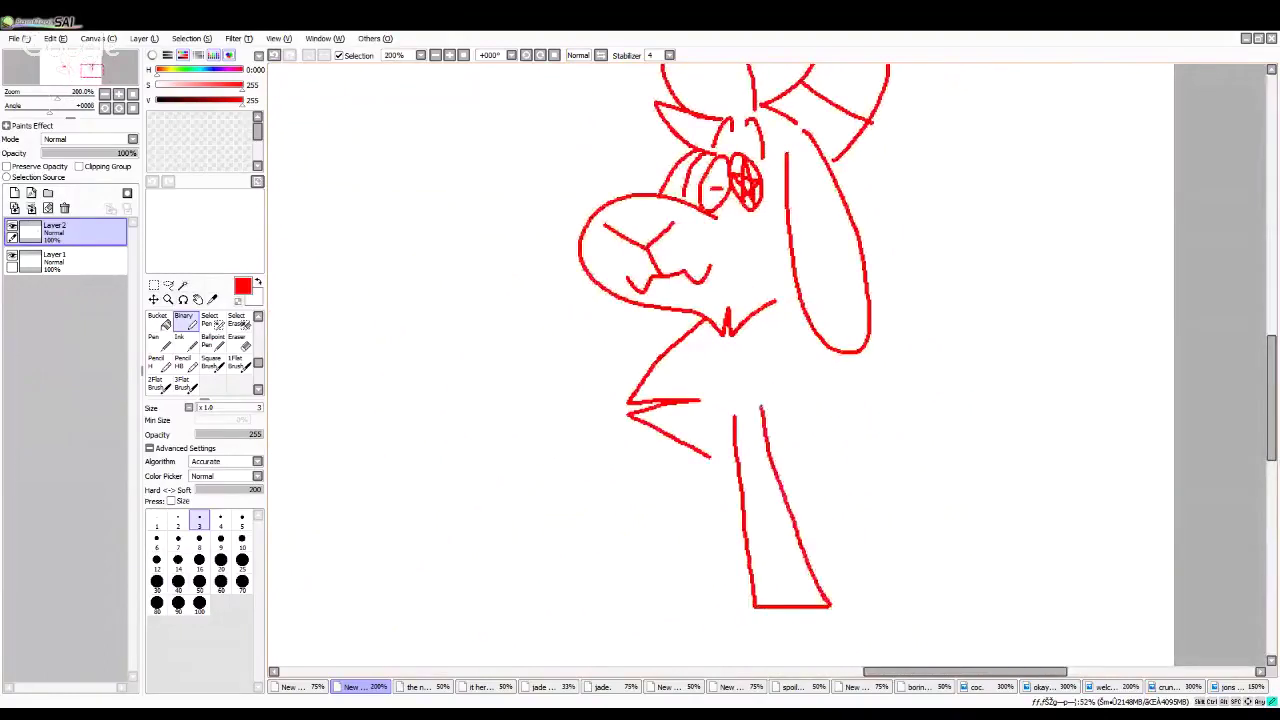
pyautogui.hotkey('ctrl', 'z')
pyautogui.moveTo(768, 409); pyautogui.dragTo(752, 606)
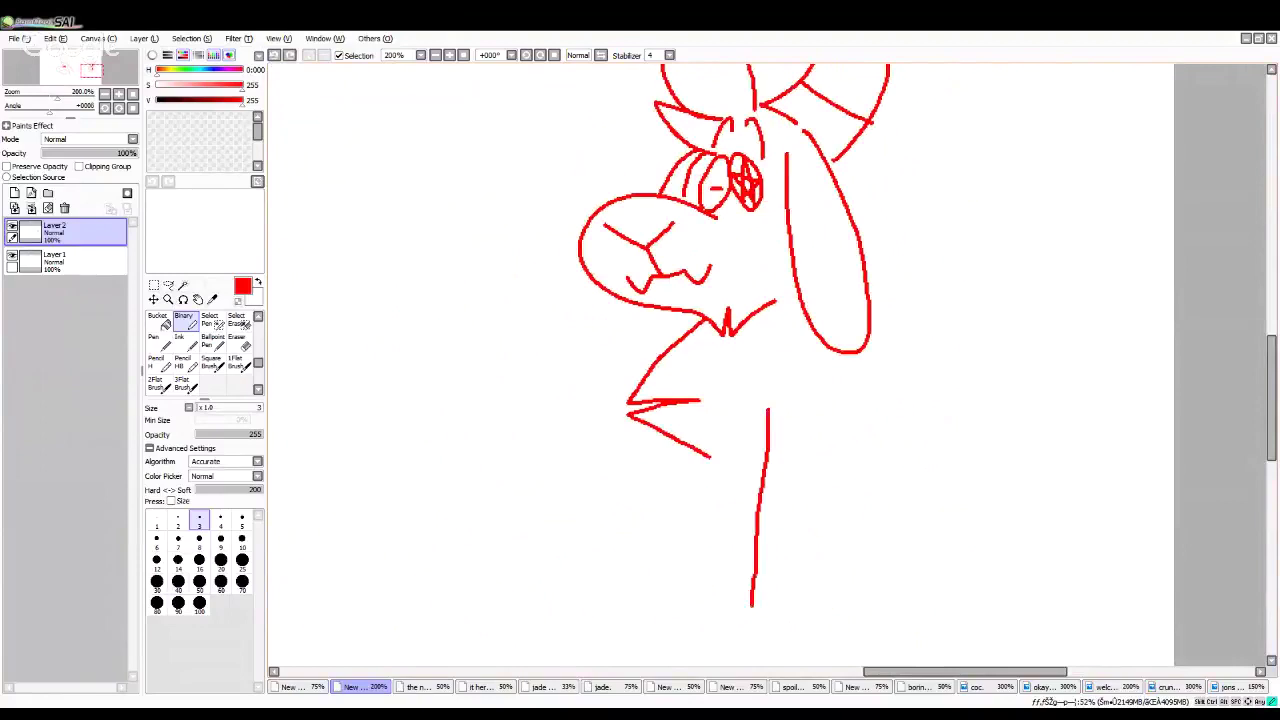
pyautogui.click(274, 56)
# Step: Draw a flared front leg with a hoof line below the chest and fill the hoof solid red with the Bucket
pyautogui.scroll(2, 829, 535)
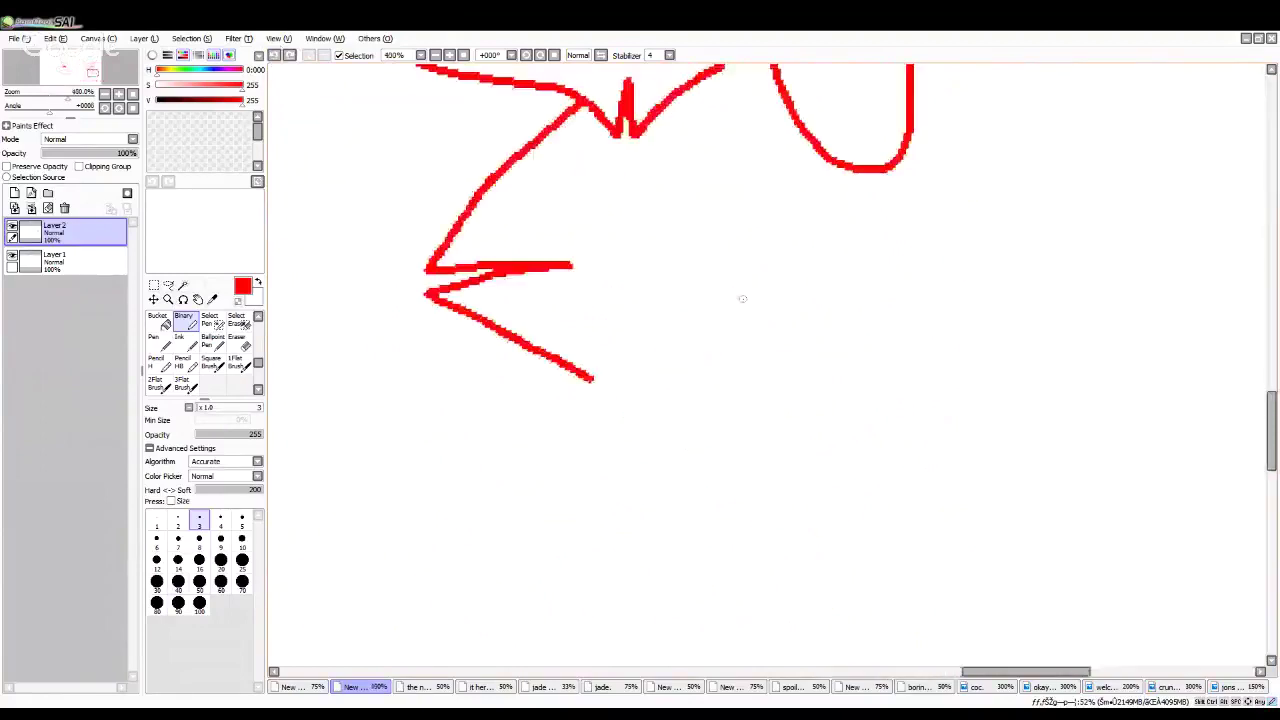
pyautogui.moveTo(718, 291)
pyautogui.mouseDown()
pyautogui.moveTo(684, 660)
pyautogui.moveTo(818, 662)
pyautogui.moveTo(778, 245)
pyautogui.mouseUp()
pyautogui.moveTo(678, 507); pyautogui.dragTo(796, 505)
pyautogui.click(157, 320)
pyautogui.click(771, 591)
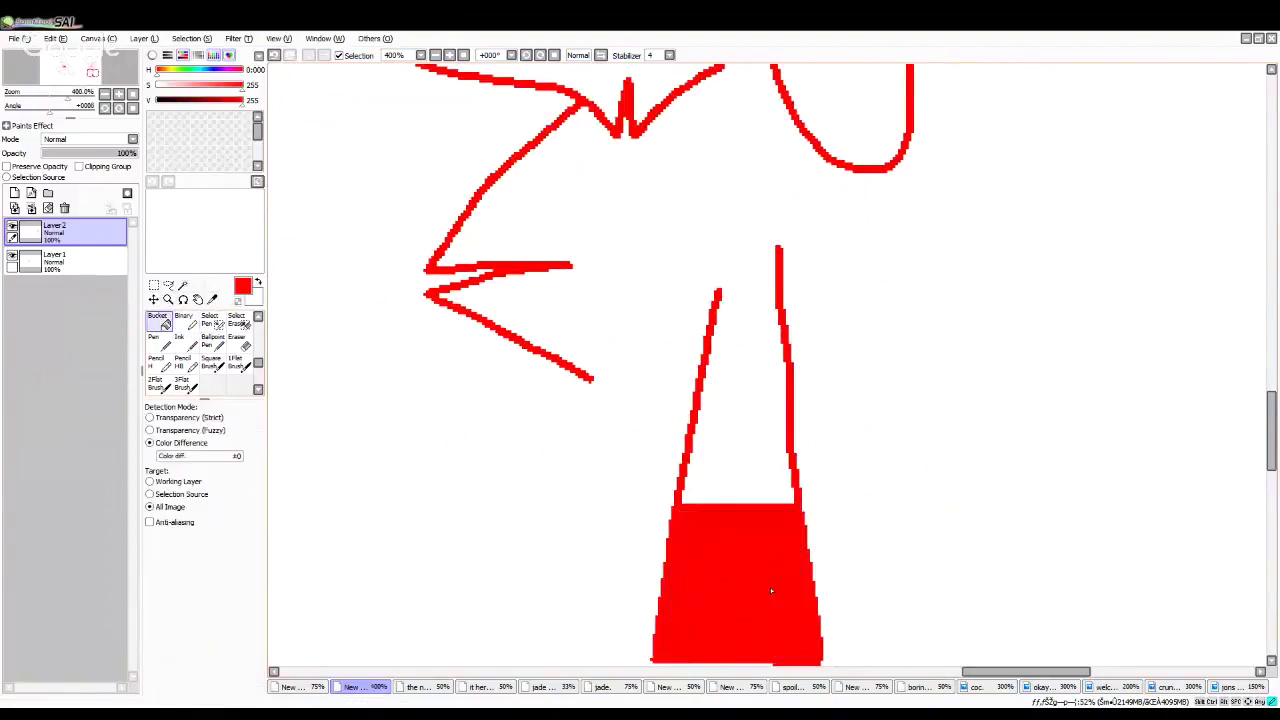
# Step: Draw the second front leg's outline with the Binary pen, curving down from the chest line to the base of the filled hoof
pyautogui.scroll(-4, 771, 591)
pyautogui.click(183, 320)
pyautogui.scroll(3, 620, 430)
pyautogui.moveTo(608, 418)
pyautogui.mouseDown()
pyautogui.moveTo(660, 447)
pyautogui.moveTo(604, 484)
pyautogui.moveTo(604, 598)
pyautogui.mouseUp()
pyautogui.click(274, 55)
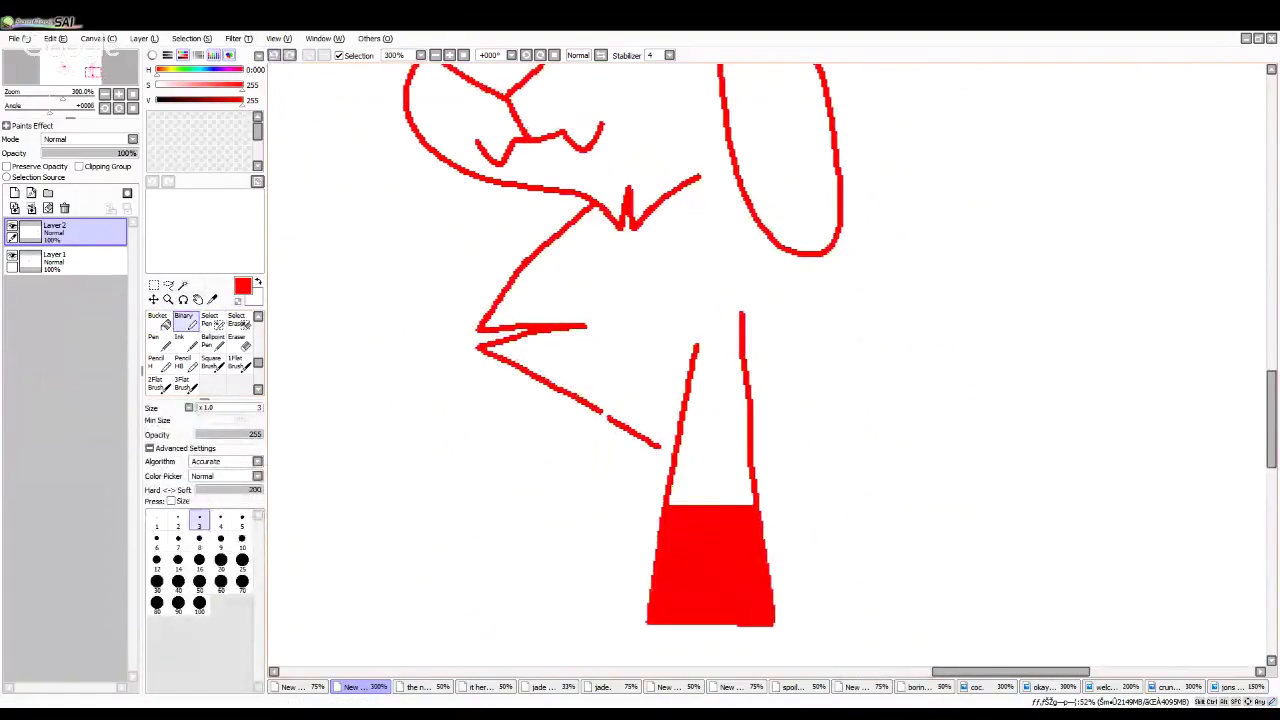
pyautogui.moveTo(608, 421)
pyautogui.mouseDown()
pyautogui.moveTo(548, 606)
pyautogui.moveTo(648, 620)
pyautogui.mouseUp()
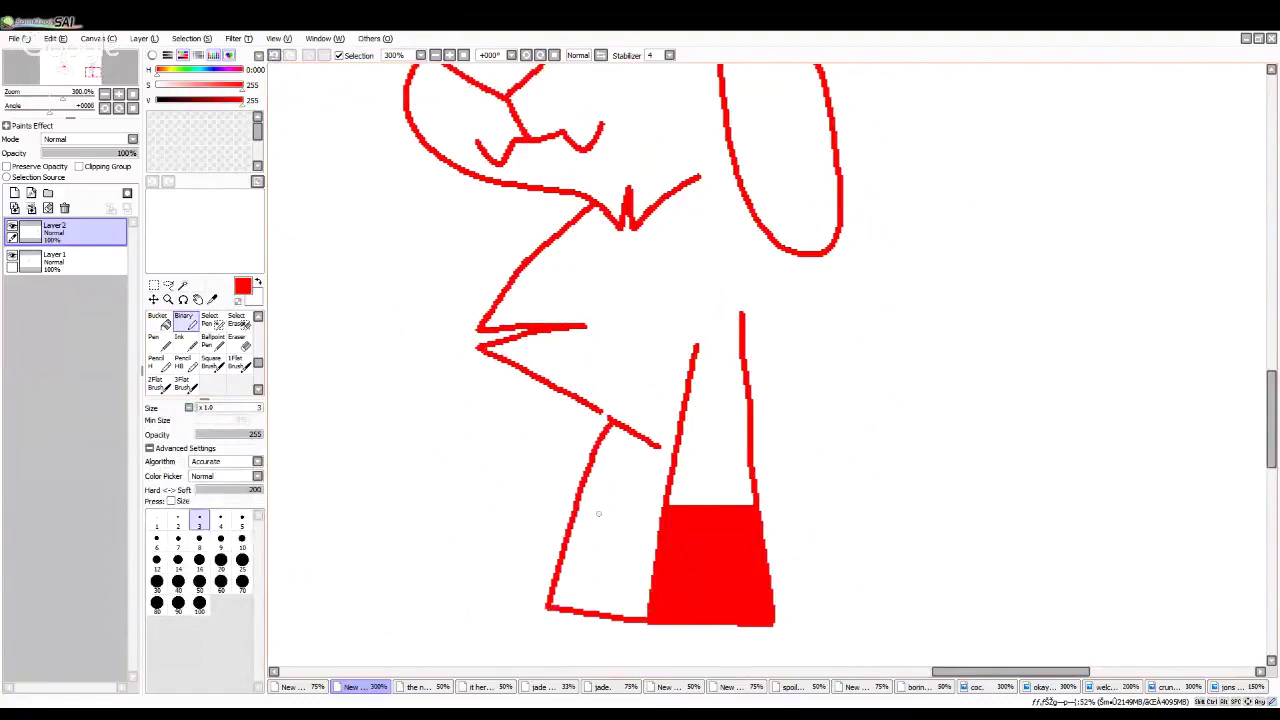
# Step: Draw a hoof line across the second front leg, fill the hoof solid red with the Bucket, and return to the Binary pen
pyautogui.moveTo(586, 479); pyautogui.dragTo(658, 516)
pyautogui.hotkey('ctrl', '+')
pyautogui.click(274, 55)
pyautogui.moveTo(524, 494); pyautogui.dragTo(658, 517)
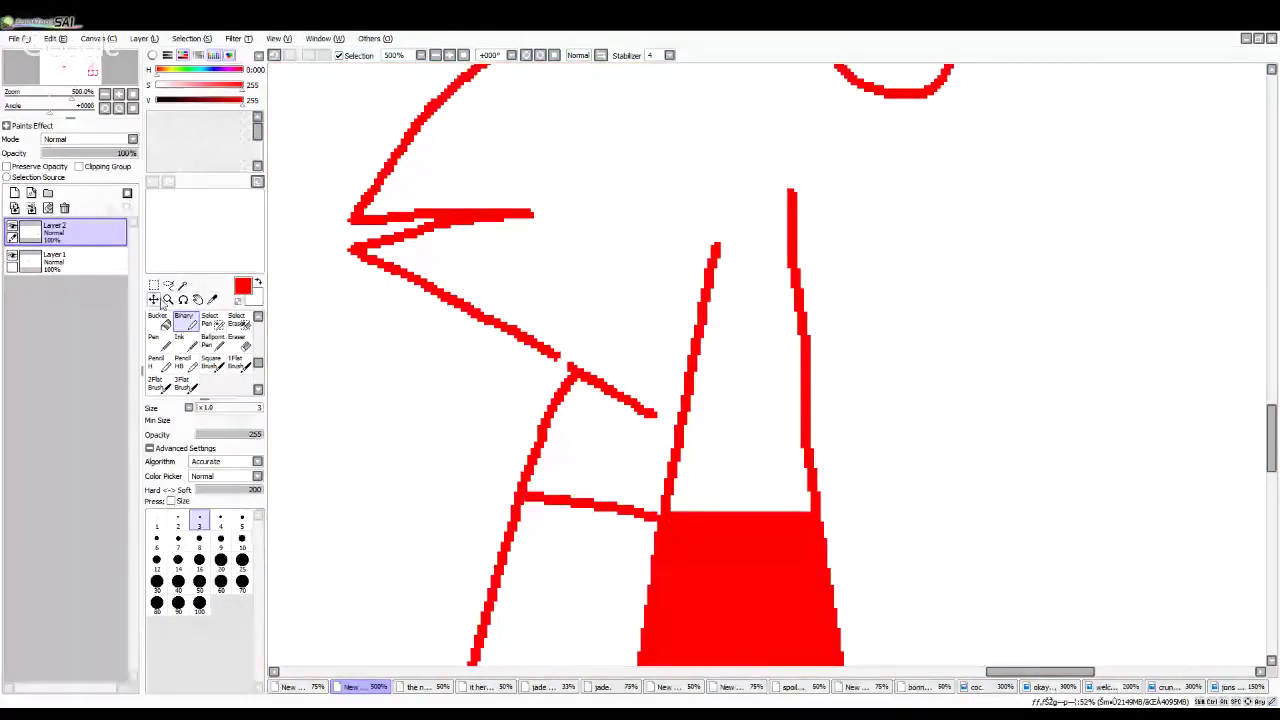
pyautogui.click(159, 321)
pyautogui.click(645, 527)
pyautogui.scroll(-5, 645, 527)
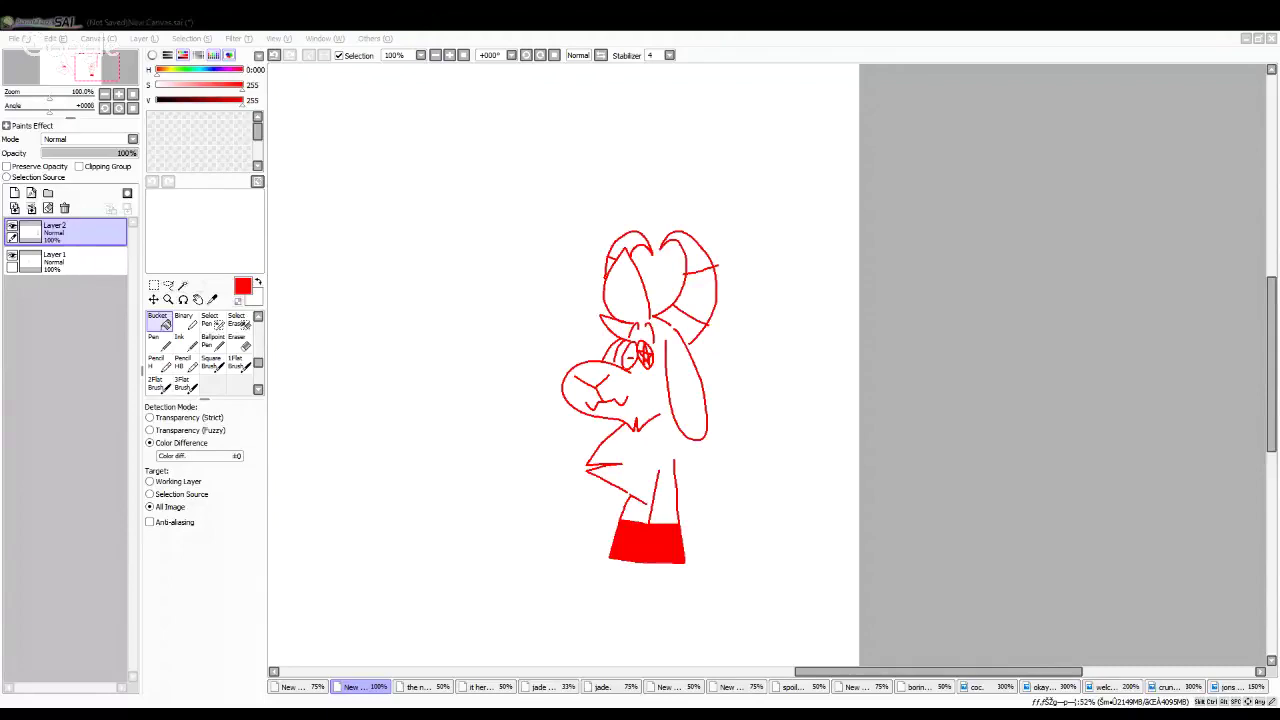
pyautogui.click(186, 322)
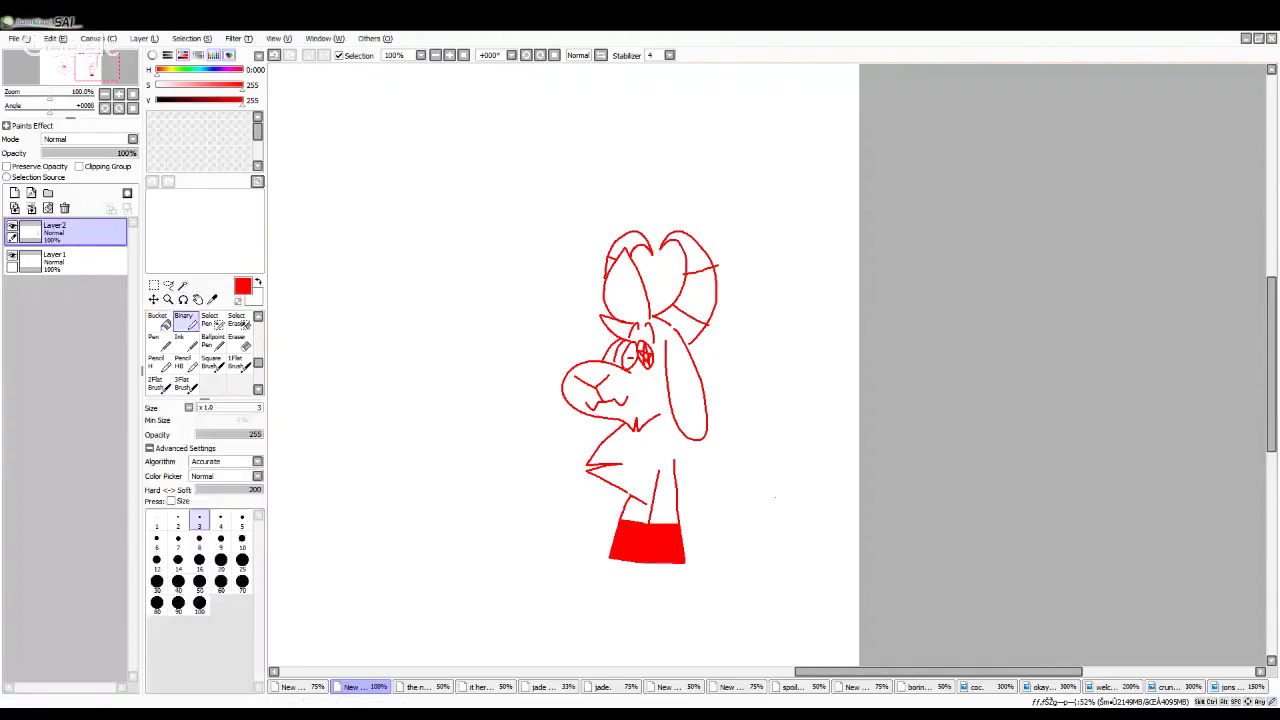
pyautogui.scroll(2, 775, 497)
pyautogui.scroll(1, 775, 497)
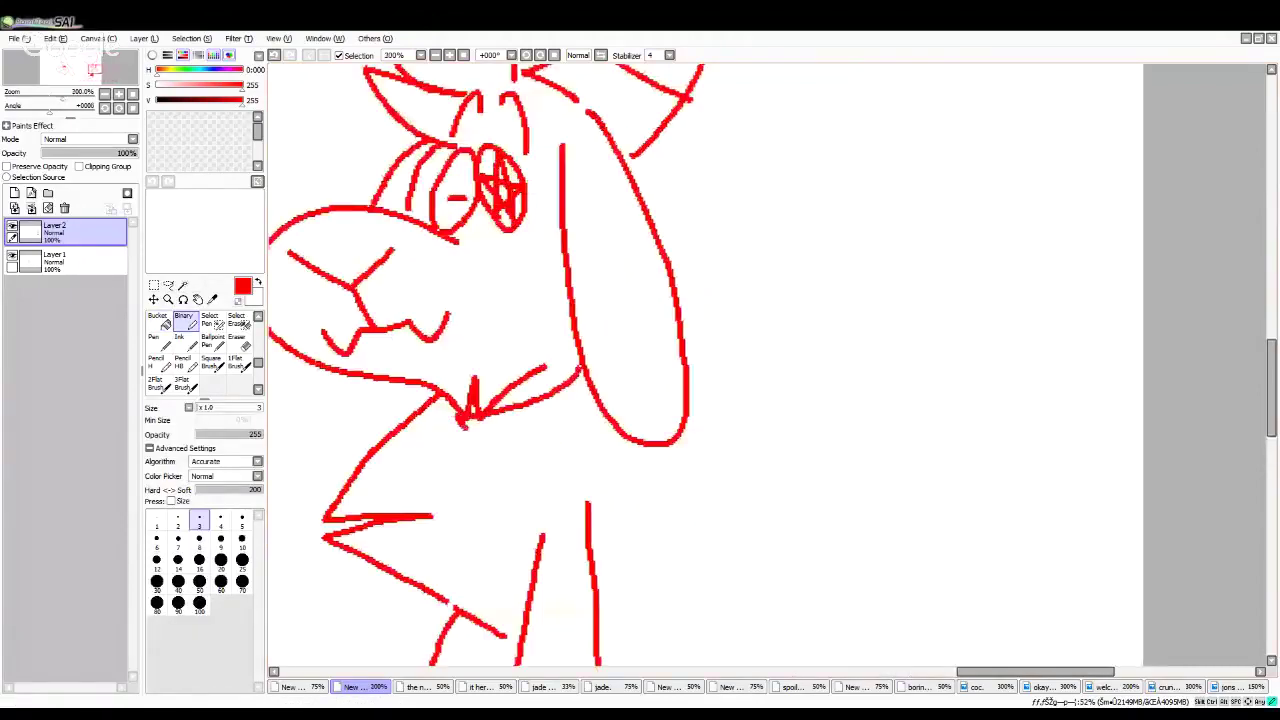
pyautogui.moveTo(460, 422)
pyautogui.mouseDown()
pyautogui.moveTo(821, 549)
pyautogui.moveTo(692, 455)
pyautogui.moveTo(790, 460)
pyautogui.moveTo(740, 340)
pyautogui.moveTo(684, 314)
pyautogui.mouseUp()
pyautogui.scroll(-2, 672, 294)
pyautogui.scroll(3, 640, 260)
pyautogui.hotkey('ctrl', 'z')
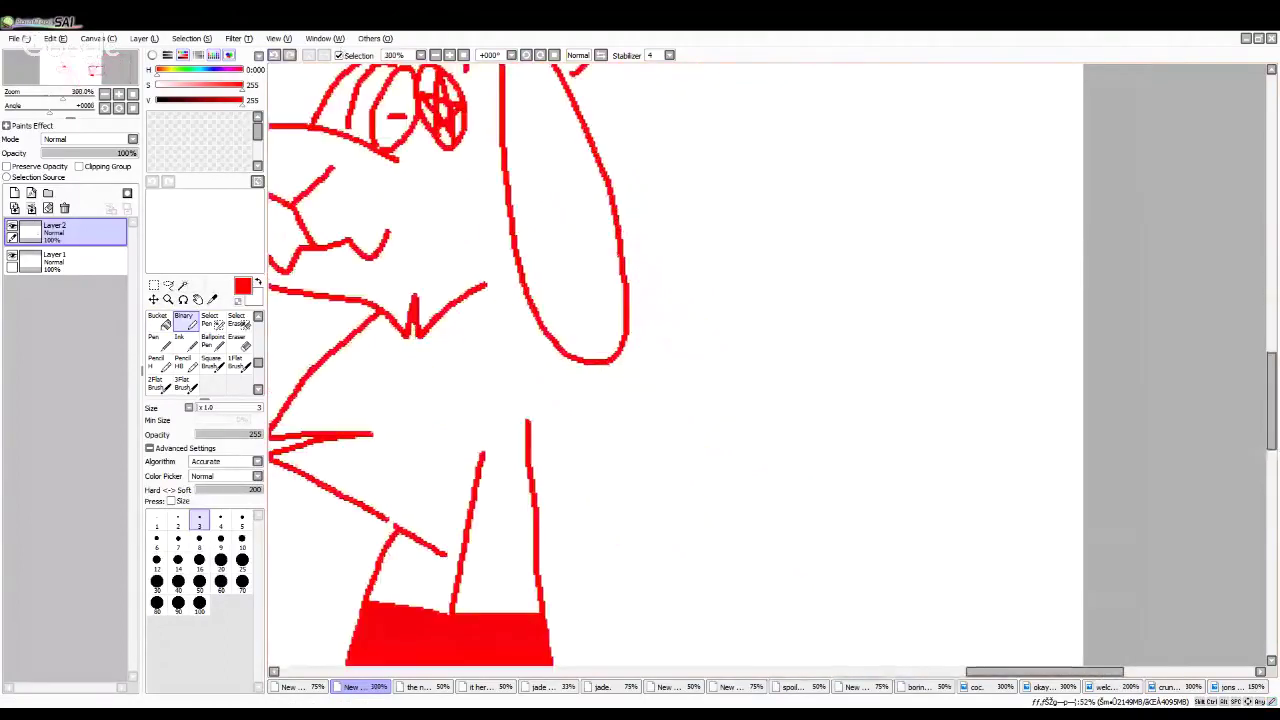
# Step: Draw the rounded back behind the ear with a pointed, scalloped lower edge and a small rounded loop beside the ear
pyautogui.moveTo(627, 251)
pyautogui.mouseDown()
pyautogui.moveTo(673, 231)
pyautogui.moveTo(608, 135)
pyautogui.moveTo(760, 230)
pyautogui.moveTo(794, 398)
pyautogui.moveTo(730, 343)
pyautogui.moveTo(679, 400)
pyautogui.moveTo(674, 431)
pyautogui.moveTo(646, 368)
pyautogui.moveTo(600, 362)
pyautogui.mouseUp()
pyautogui.scroll(-4, 633, 363)
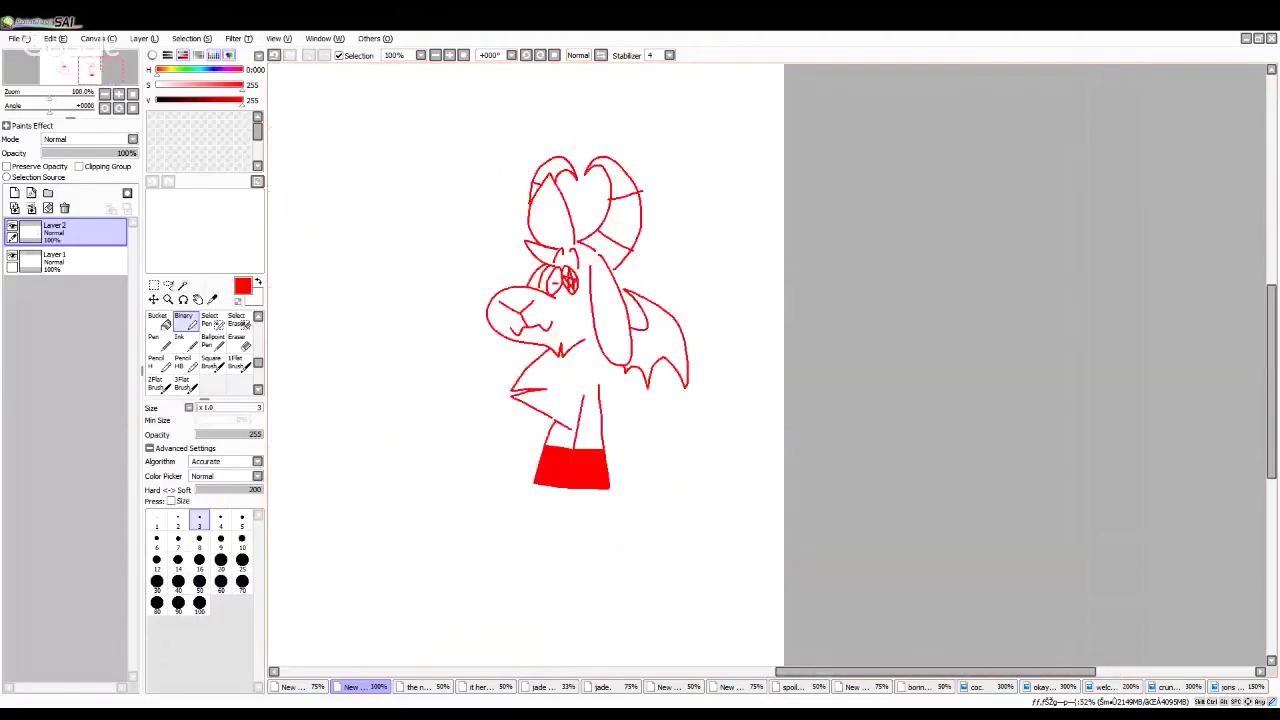
pyautogui.scroll(1, 610, 350)
pyautogui.hotkey('alt', 'Tab')
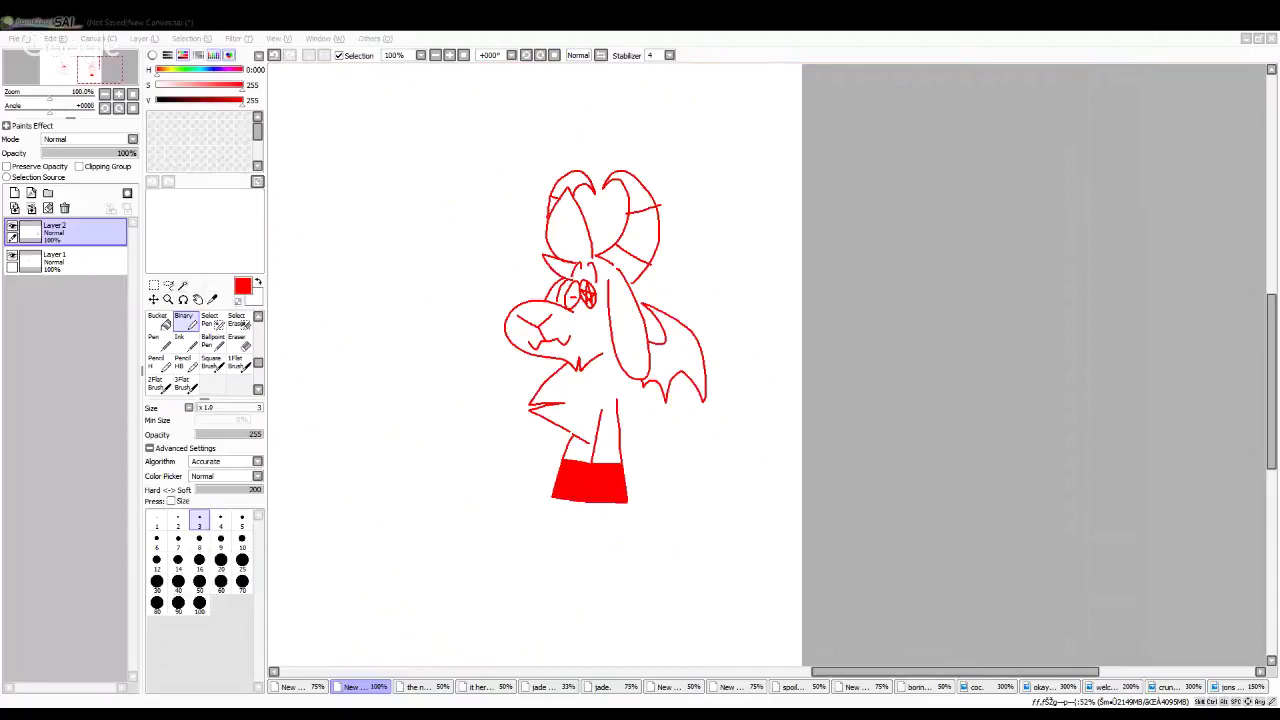
# Step: Draw the near hind leg with a rounded thigh, a curved rump, a pointed hock notch and a flared foot, redoing the rump side
pyautogui.click(651, 440)
pyautogui.scroll(4, 651, 440)
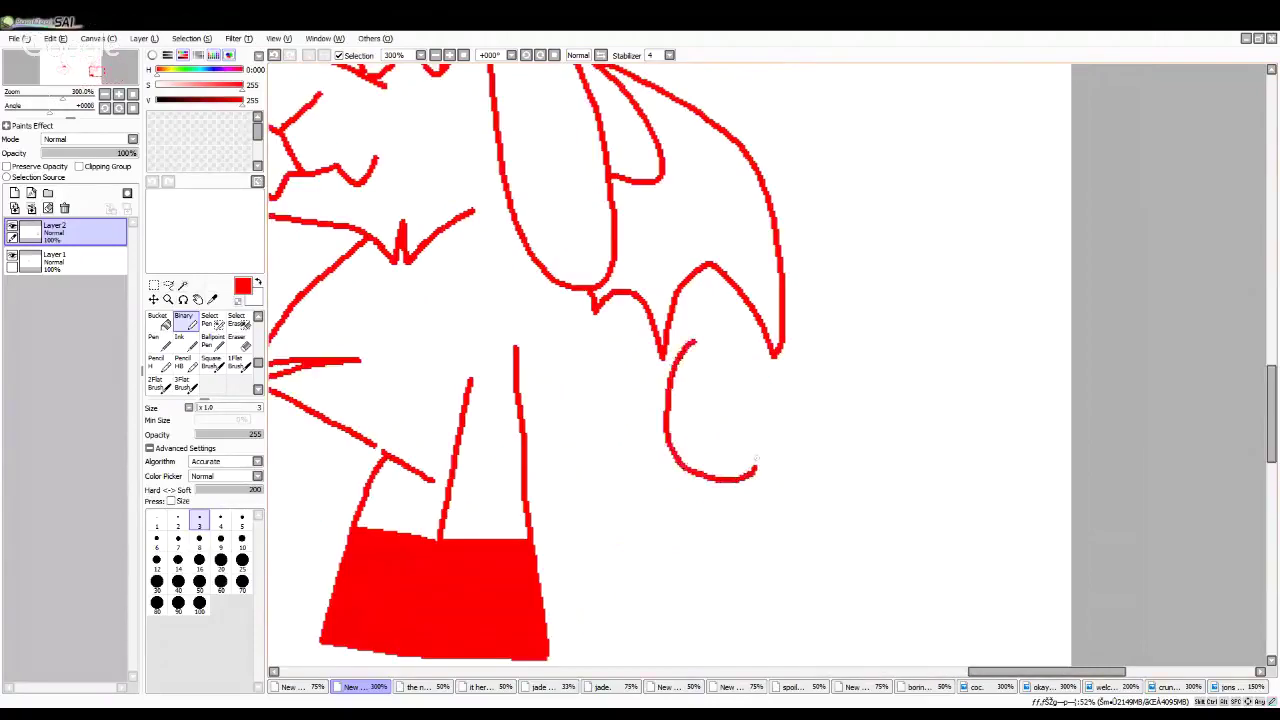
pyautogui.scroll(-2, 757, 457)
pyautogui.scroll(2, 766, 514)
pyautogui.moveTo(737, 273)
pyautogui.mouseDown()
pyautogui.moveTo(667, 459)
pyautogui.moveTo(813, 467)
pyautogui.moveTo(851, 310)
pyautogui.moveTo(808, 237)
pyautogui.moveTo(804, 417)
pyautogui.mouseUp()
pyautogui.scroll(-3, 770, 240)
pyautogui.scroll(4, 764, 190)
pyautogui.scroll(-3, 759, 357)
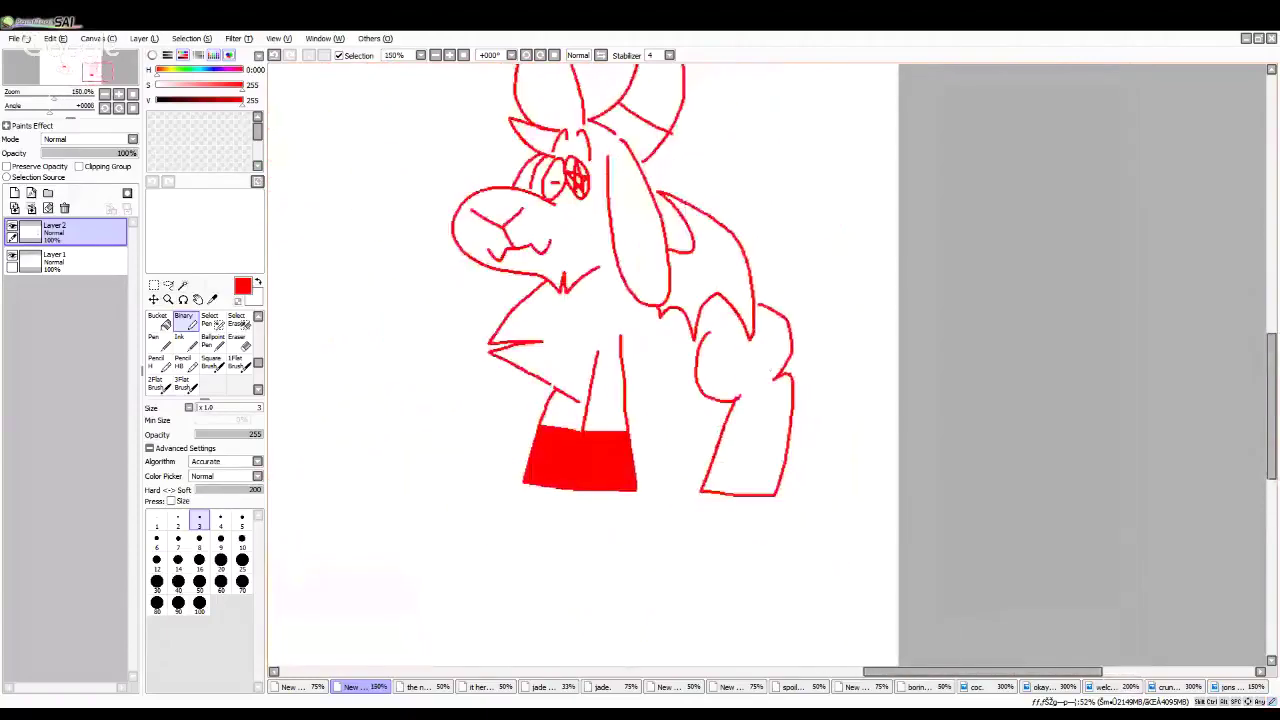
pyautogui.hotkey('ctrl', 'z')
pyautogui.scroll(3, 763, 308)
pyautogui.moveTo(747, 304)
pyautogui.mouseDown()
pyautogui.moveTo(826, 365)
pyautogui.moveTo(797, 491)
pyautogui.mouseUp()
pyautogui.scroll(-1, 765, 388)
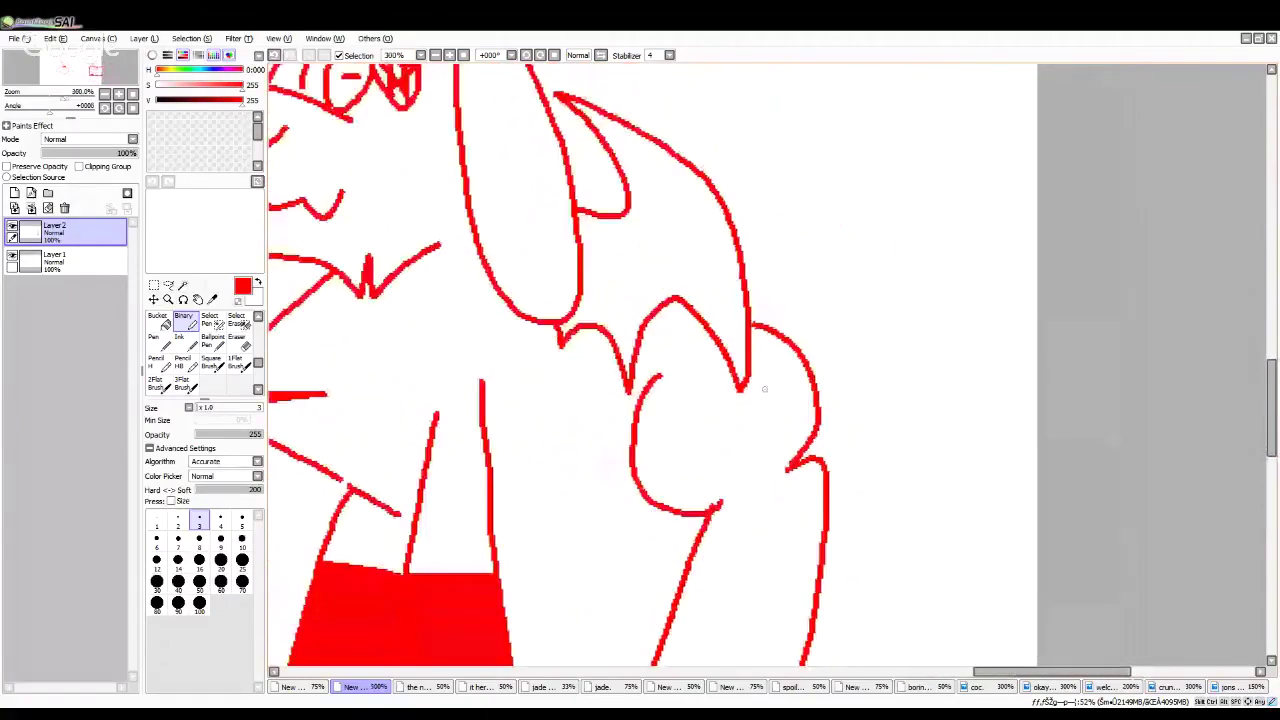
# Step: Draw a hoof line across the near hind leg, redoing it to meet both edges, and fill the hoof solid red with the Bucket
pyautogui.scroll(-1, 764, 389)
pyautogui.moveTo(700, 402); pyautogui.dragTo(806, 424)
pyautogui.scroll(1, 564, 260)
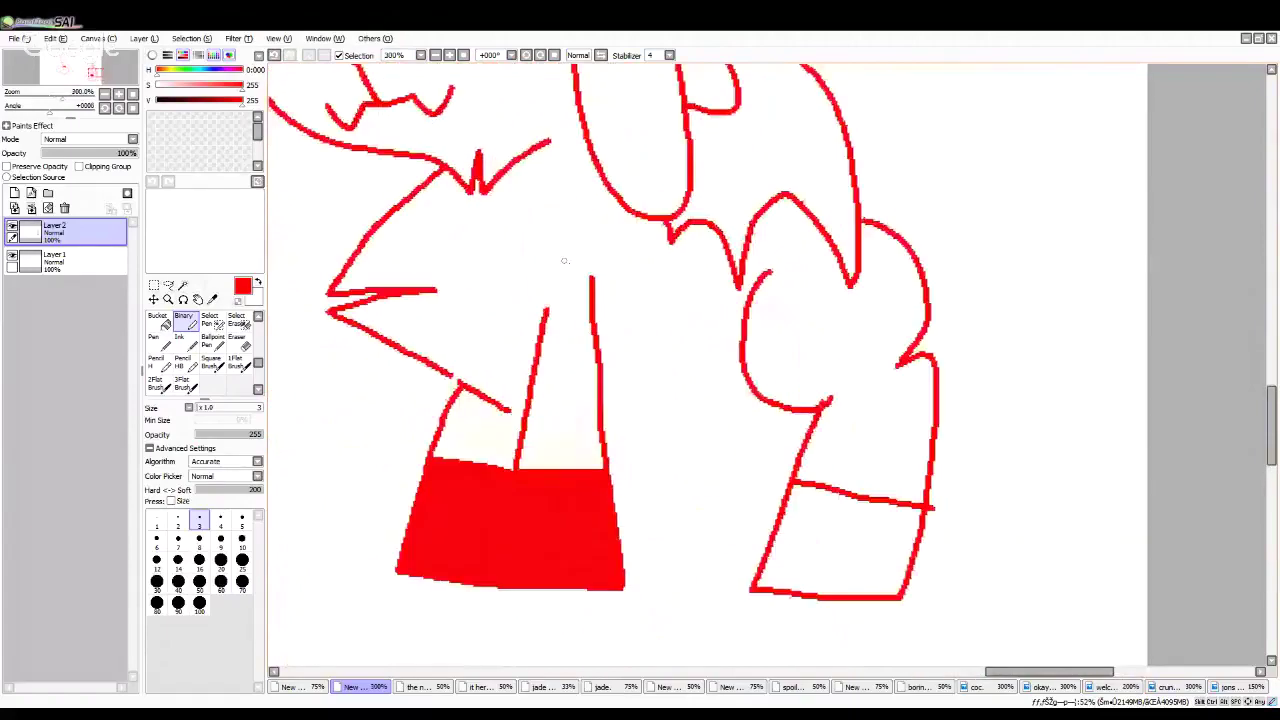
pyautogui.scroll(1, 564, 260)
pyautogui.hotkey('ctrl', 'z')
pyautogui.scroll(1, 700, 380)
pyautogui.moveTo(732, 378); pyautogui.dragTo(1000, 398)
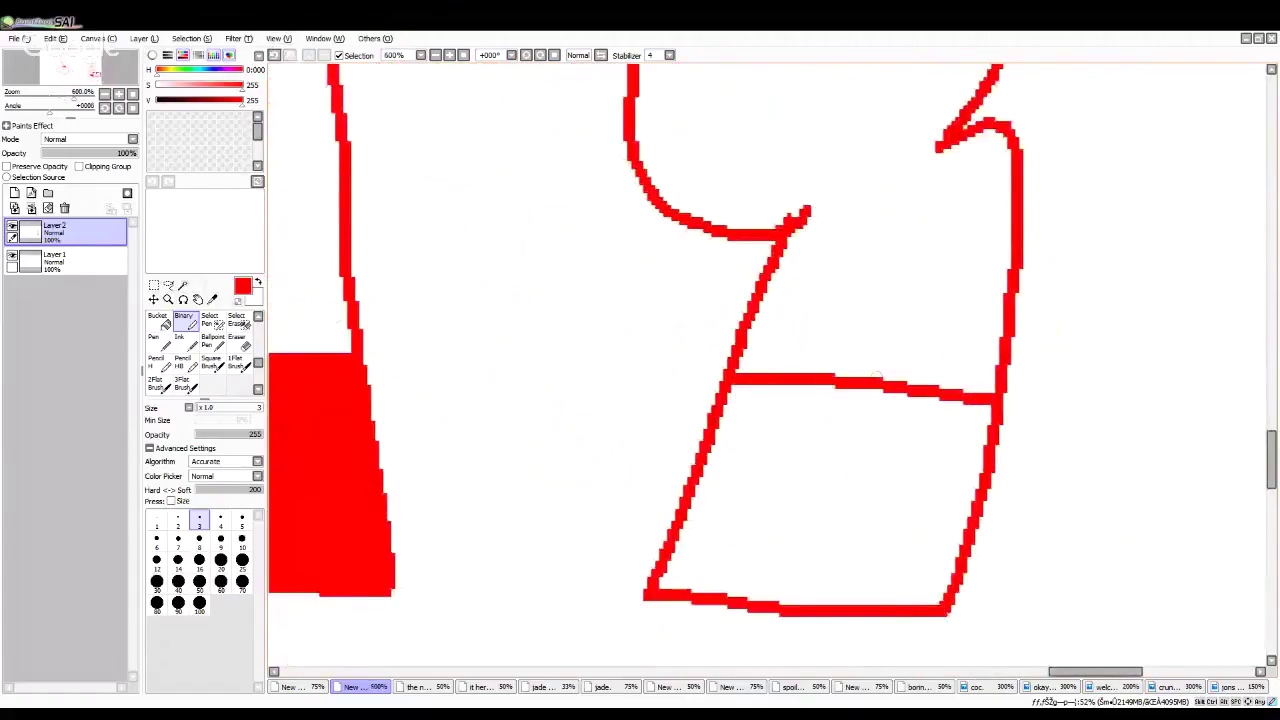
pyautogui.click(160, 321)
pyautogui.click(832, 438)
# Step: Draw the belly line from the front leg to the thigh and the outline of the far hind leg with the Binary pen
pyautogui.click(186, 321)
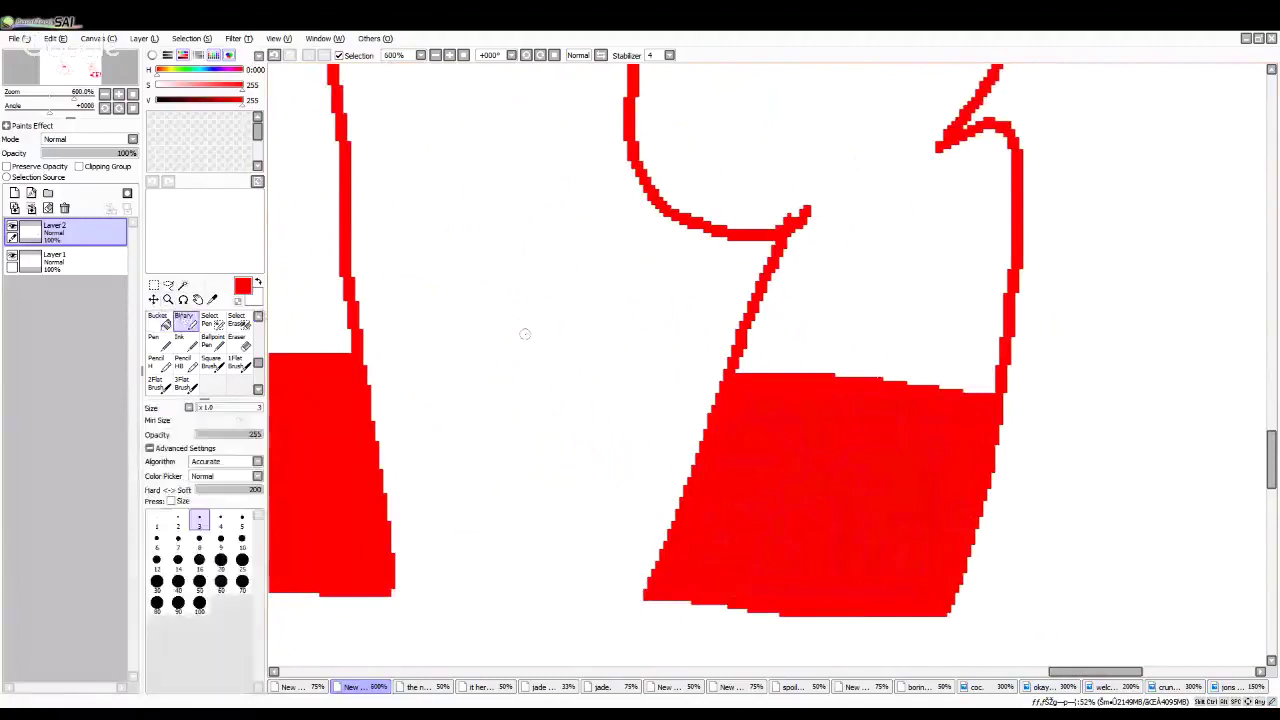
pyautogui.scroll(-1, 525, 334)
pyautogui.moveTo(484, 305)
pyautogui.mouseDown()
pyautogui.moveTo(715, 280)
pyautogui.moveTo(762, 324)
pyautogui.moveTo(648, 617)
pyautogui.moveTo(730, 620)
pyautogui.mouseUp()
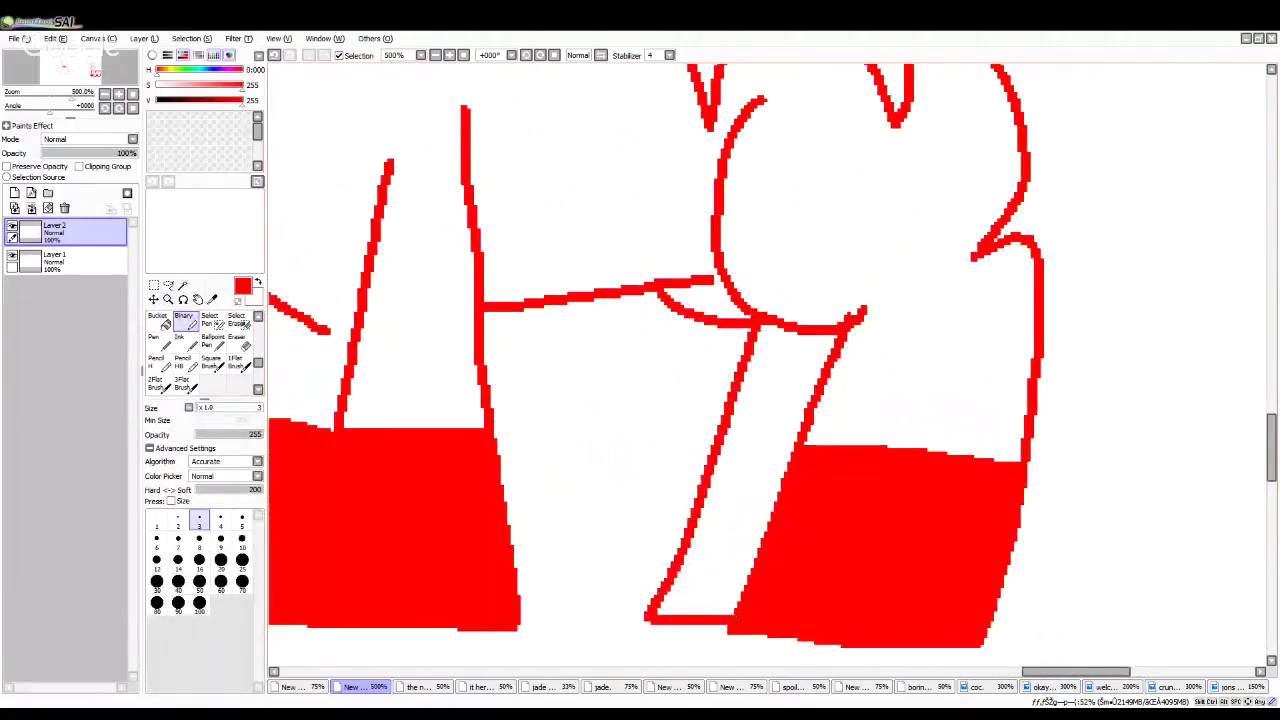
# Step: Draw a hoof line across the far hind leg and fill its hoof solid red with the Bucket
pyautogui.moveTo(718, 437); pyautogui.dragTo(795, 447)
pyautogui.press('g')
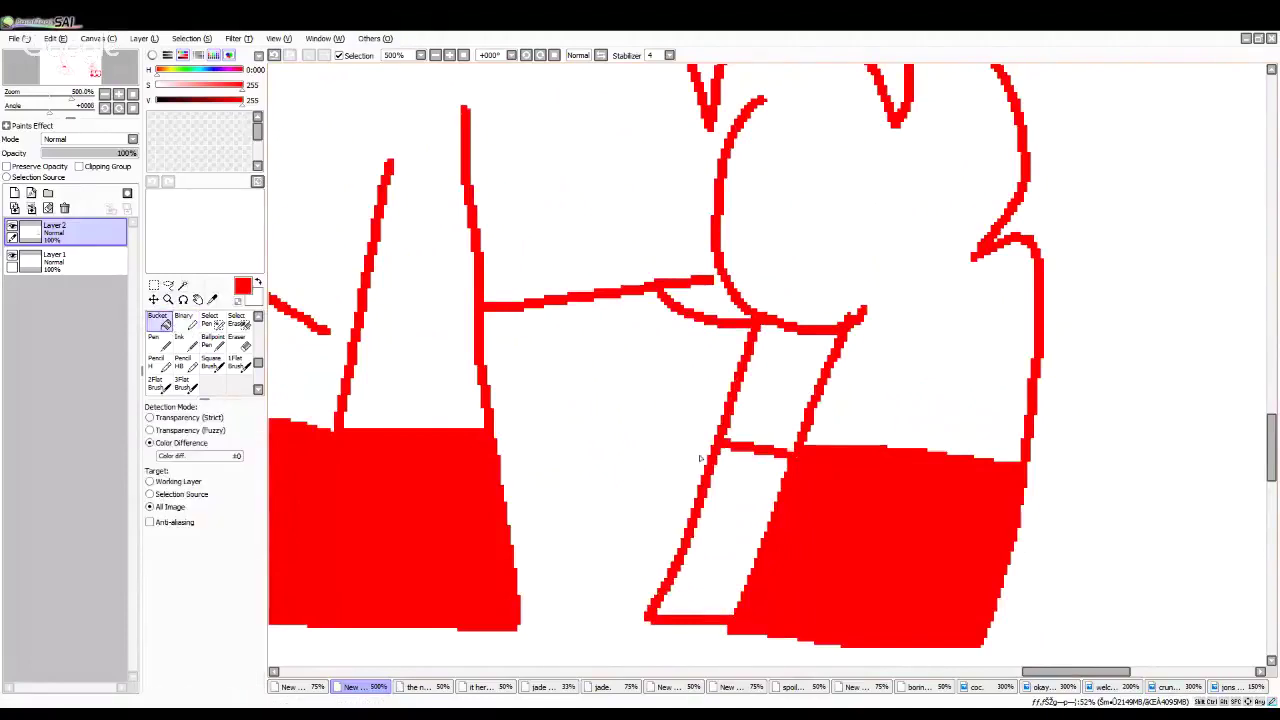
pyautogui.click(725, 520)
# Step: Draw a bushy, curled tail with pointed tufts behind the rump using the Binary pen
pyautogui.click(185, 322)
pyautogui.scroll(-4, 772, 291)
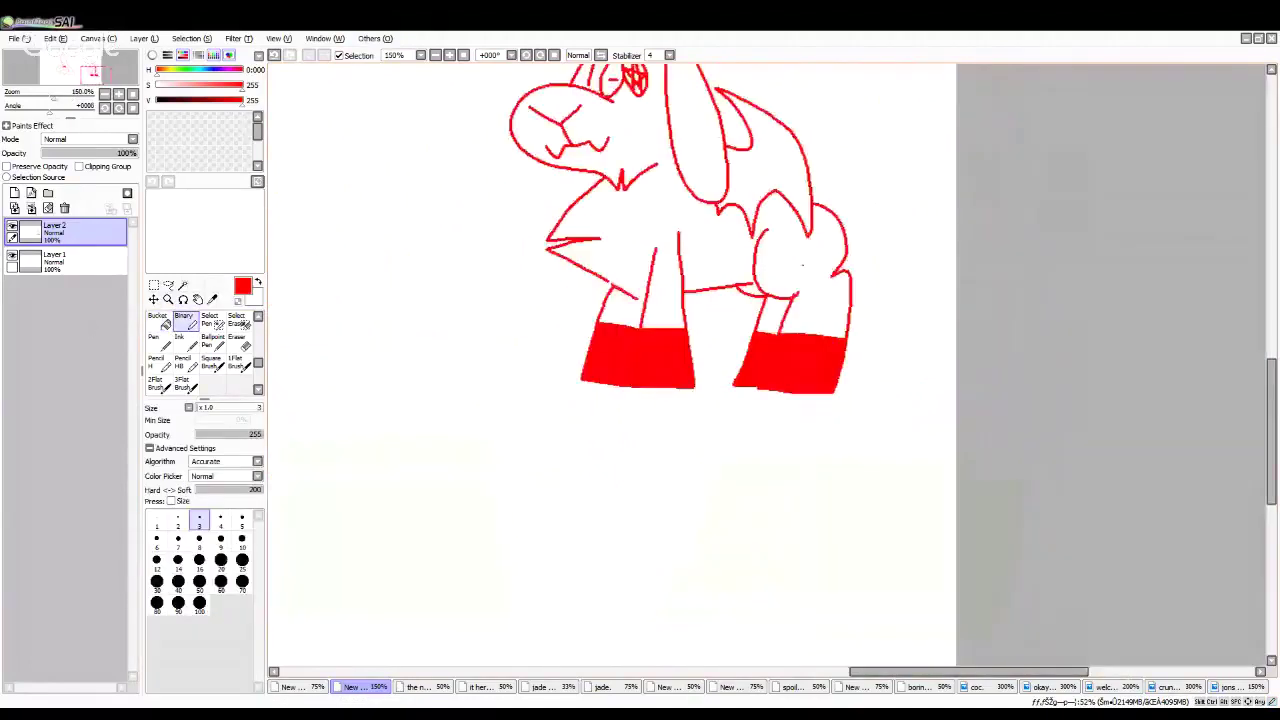
pyautogui.scroll(3, 863, 195)
pyautogui.moveTo(742, 221)
pyautogui.mouseDown()
pyautogui.moveTo(943, 185)
pyautogui.moveTo(957, 262)
pyautogui.mouseUp()
pyautogui.moveTo(858, 220)
pyautogui.mouseDown()
pyautogui.moveTo(952, 262)
pyautogui.moveTo(872, 432)
pyautogui.moveTo(811, 421)
pyautogui.mouseUp()
pyautogui.scroll(-4, 836, 391)
pyautogui.scroll(1, 836, 391)
pyautogui.scroll(-1, 836, 391)
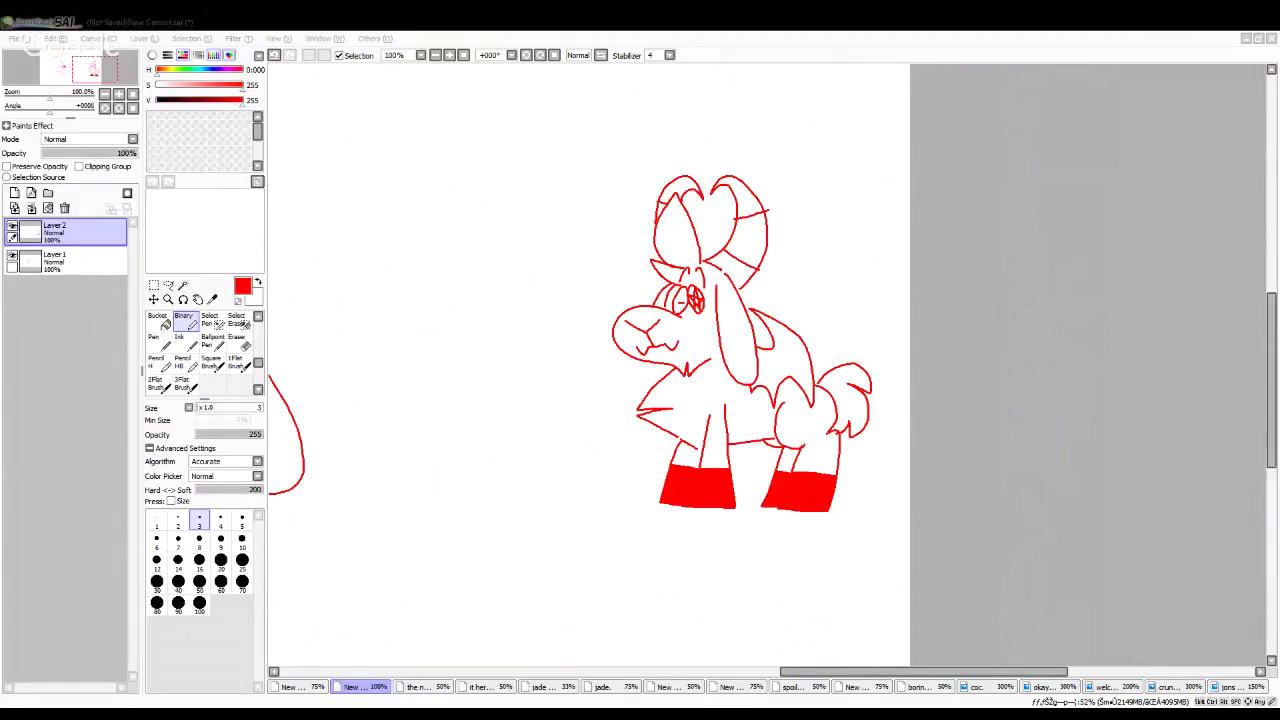
pyautogui.click(729, 288)
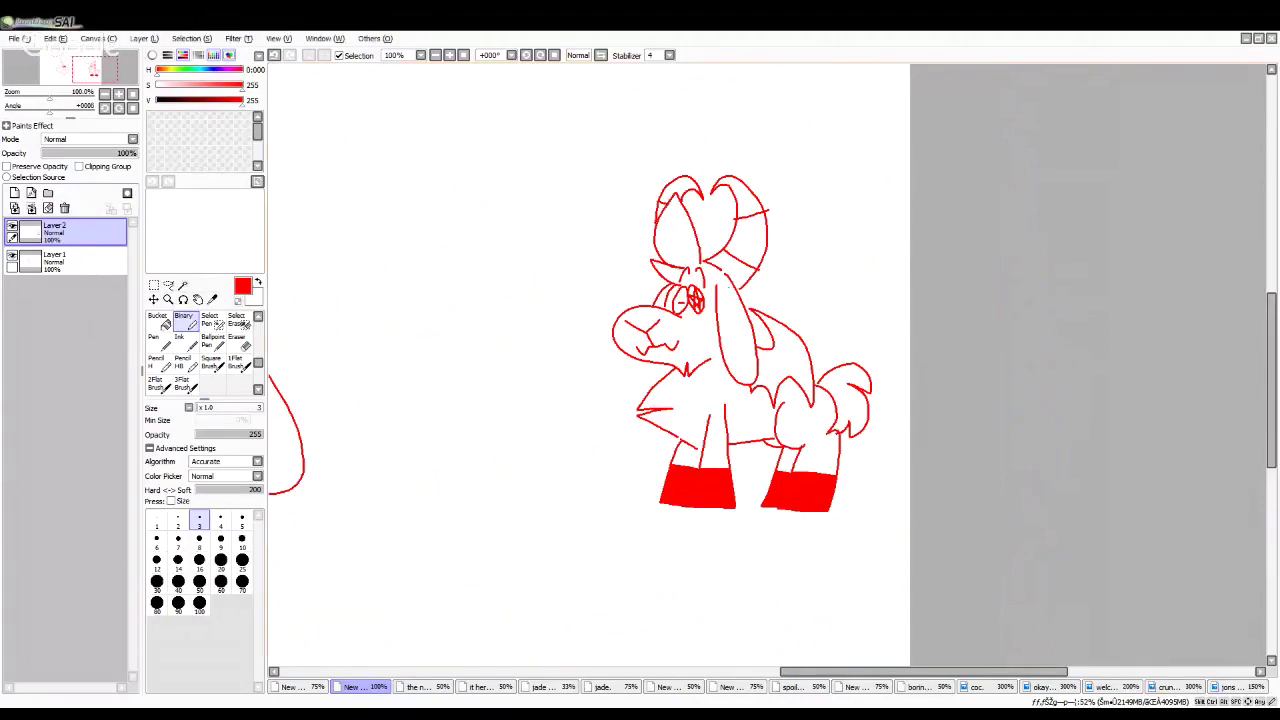
pyautogui.scroll(6, 570, 380)
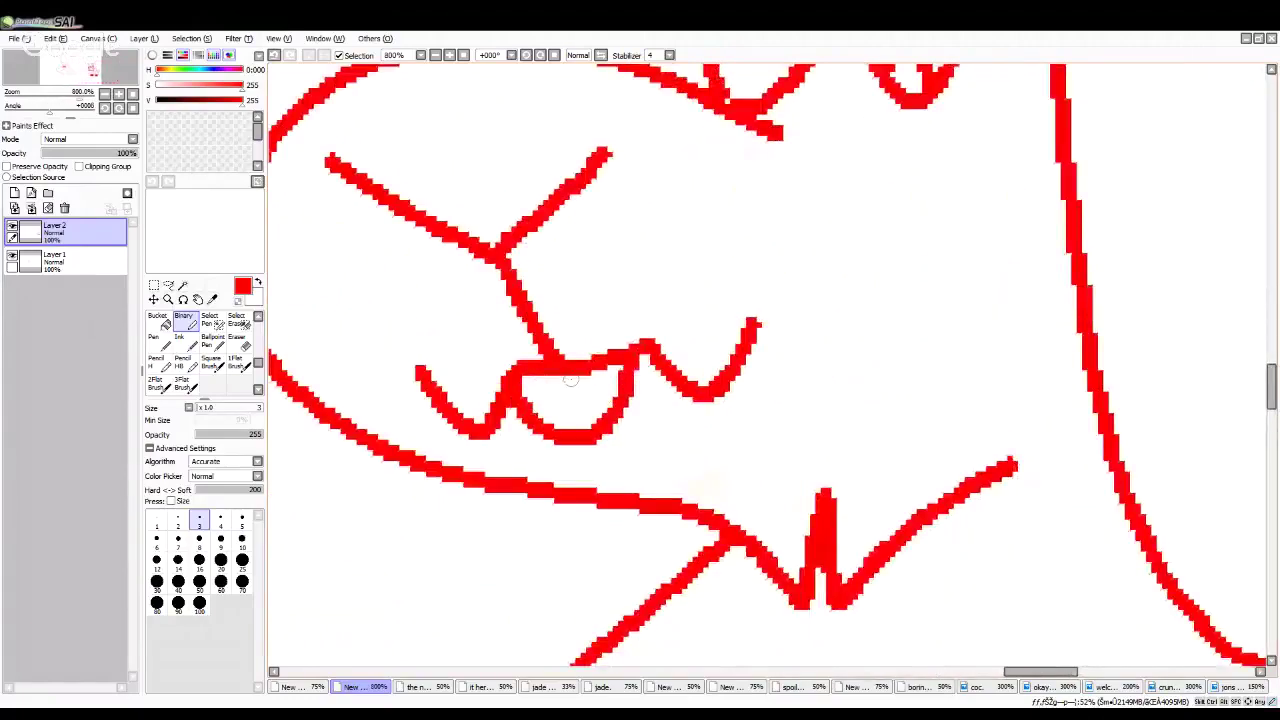
pyautogui.scroll(-3, 570, 380)
pyautogui.scroll(1, 570, 380)
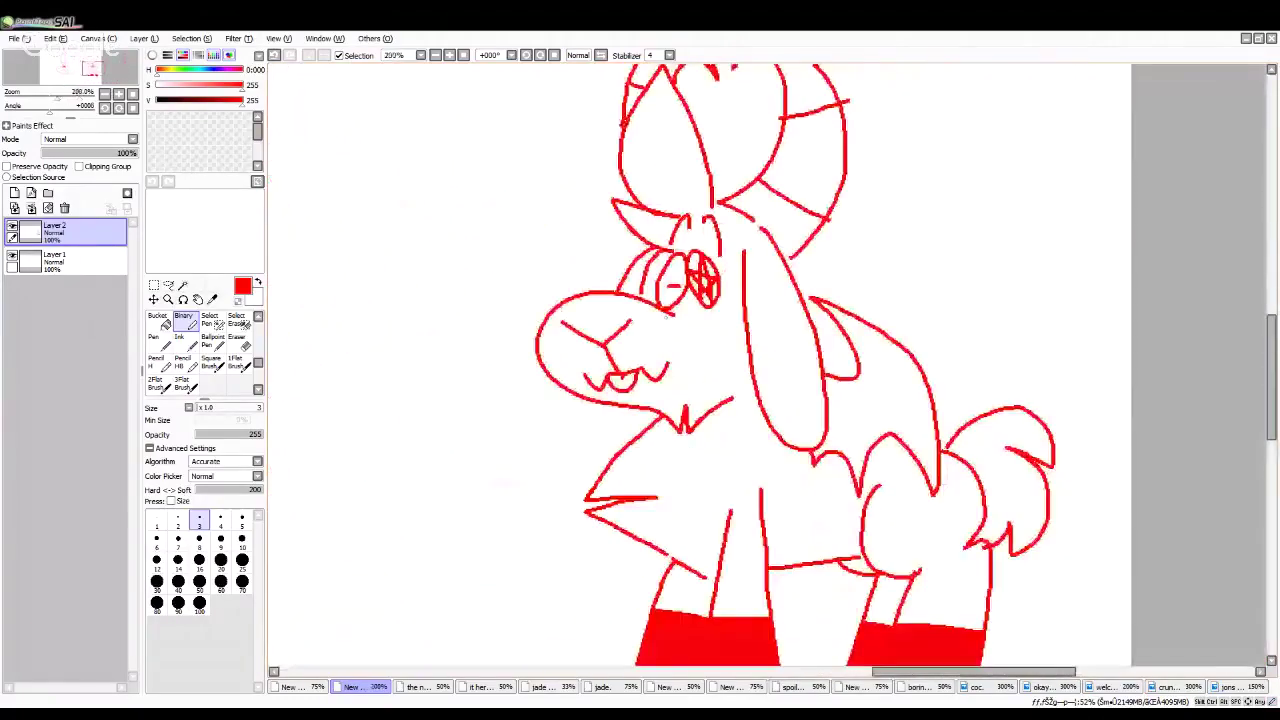
# Step: Lasso the mouth line on the snout, delete it, clear the selection and return to the Binary pen
pyautogui.press('a')
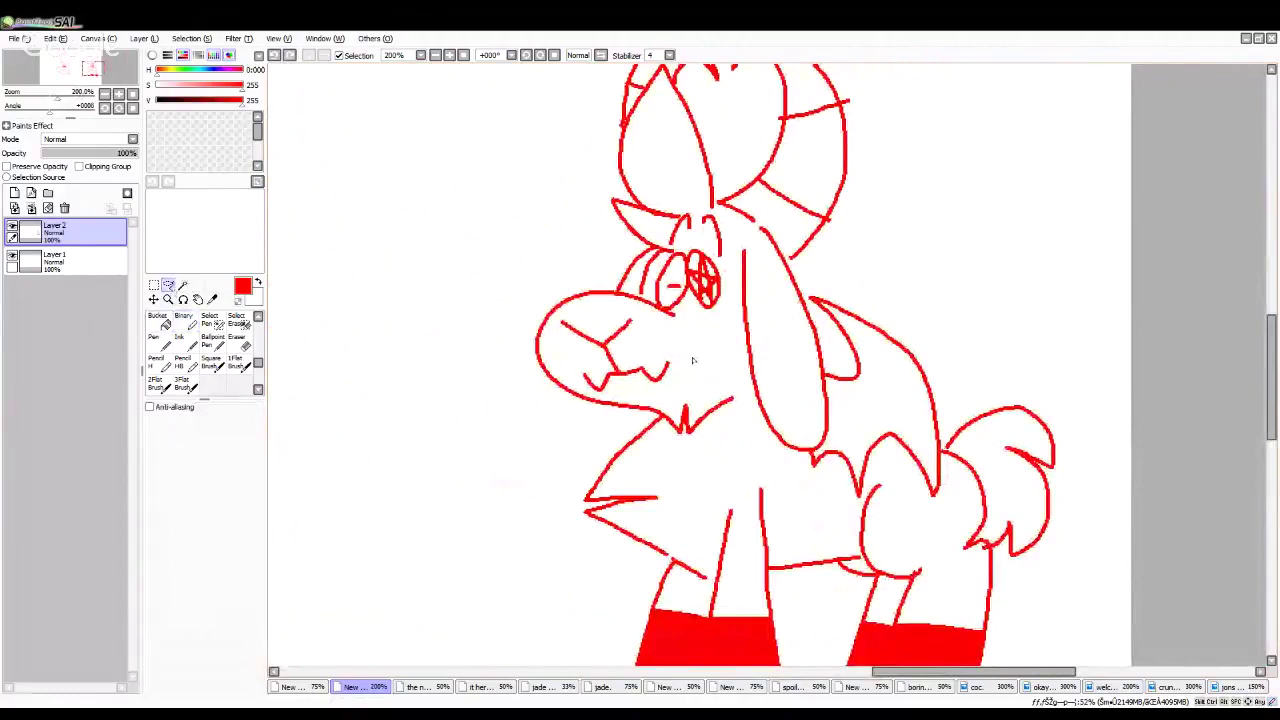
pyautogui.scroll(3, 692, 360)
pyautogui.moveTo(582, 418)
pyautogui.mouseDown()
pyautogui.moveTo(507, 405)
pyautogui.moveTo(479, 355)
pyautogui.moveTo(497, 341)
pyautogui.moveTo(573, 365)
pyautogui.moveTo(750, 320)
pyautogui.moveTo(633, 419)
pyautogui.moveTo(582, 418)
pyautogui.mouseUp()
pyautogui.press('e')
pyautogui.press('Delete')
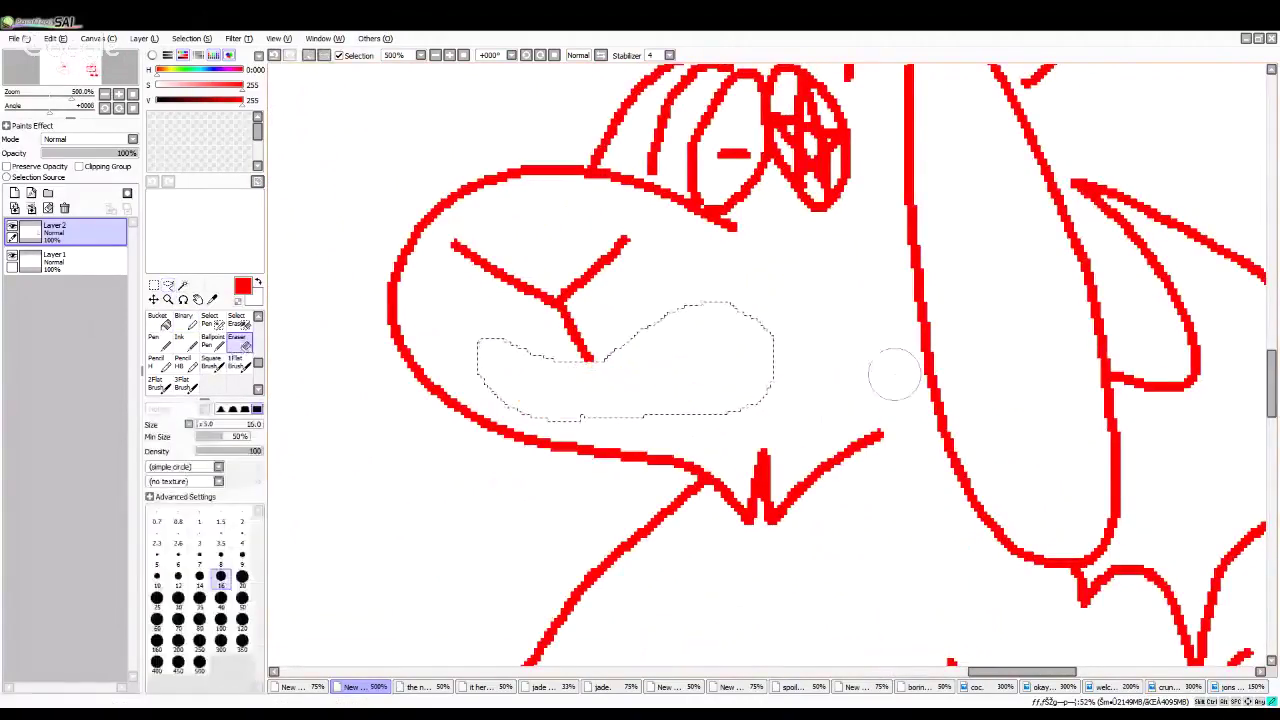
pyautogui.click(153, 297)
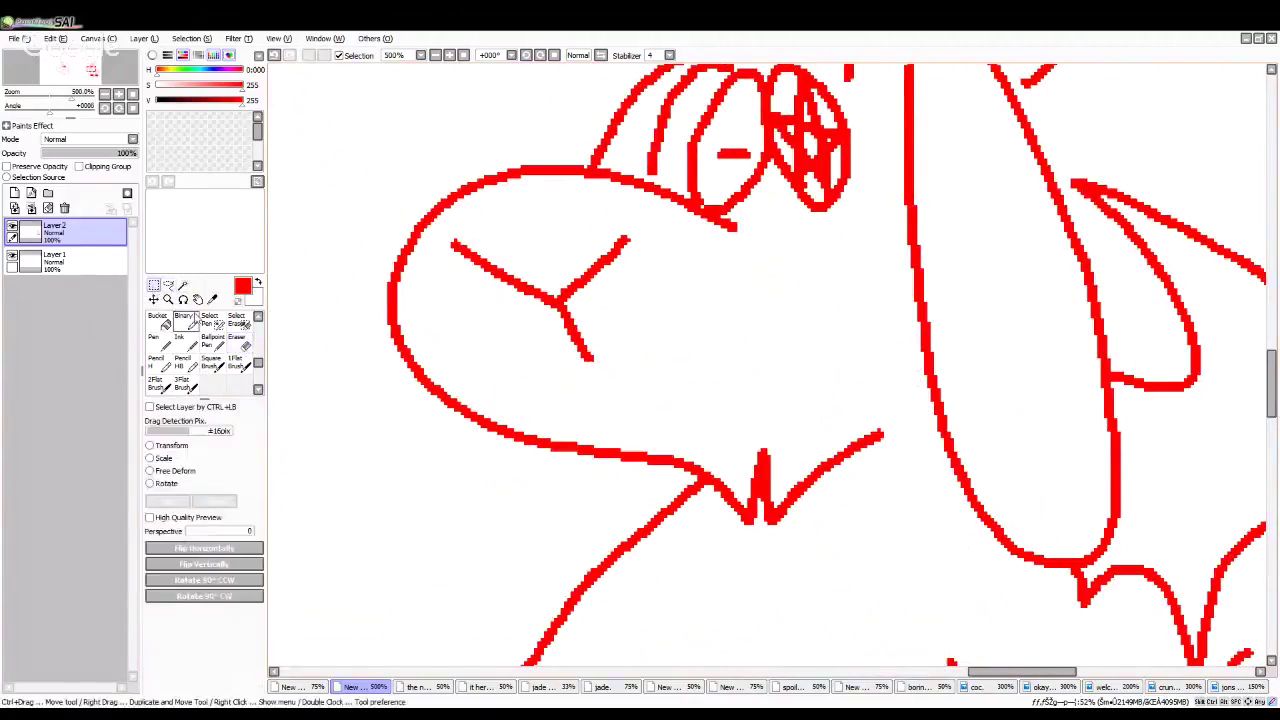
pyautogui.click(186, 320)
pyautogui.moveTo(418, 322)
pyautogui.mouseDown()
pyautogui.moveTo(444, 364)
pyautogui.moveTo(476, 341)
pyautogui.moveTo(618, 356)
pyautogui.moveTo(719, 298)
pyautogui.moveTo(782, 326)
pyautogui.moveTo(783, 288)
pyautogui.mouseUp()
pyautogui.moveTo(476, 342)
pyautogui.mouseDown()
pyautogui.moveTo(652, 430)
pyautogui.moveTo(714, 350)
pyautogui.moveTo(717, 314)
pyautogui.mouseUp()
pyautogui.moveTo(598, 362); pyautogui.dragTo(600, 386)
pyautogui.scroll(-1, 648, 379)
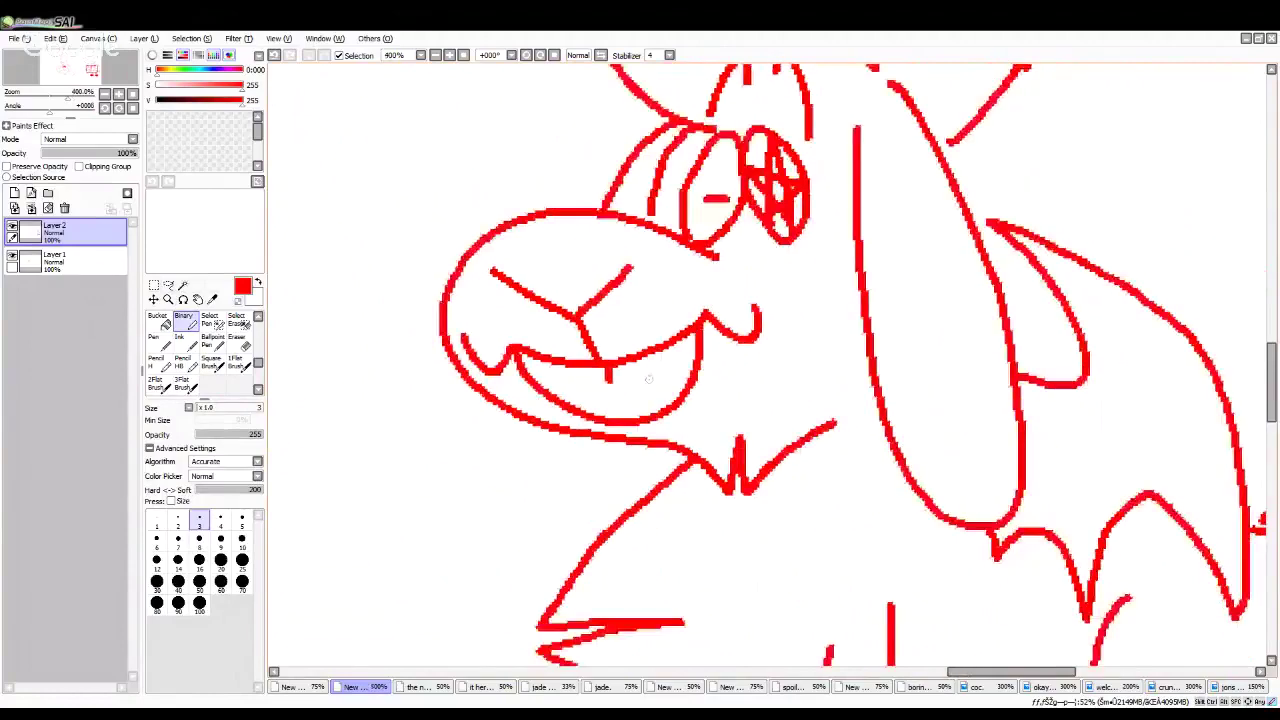
pyautogui.scroll(-3, 648, 379)
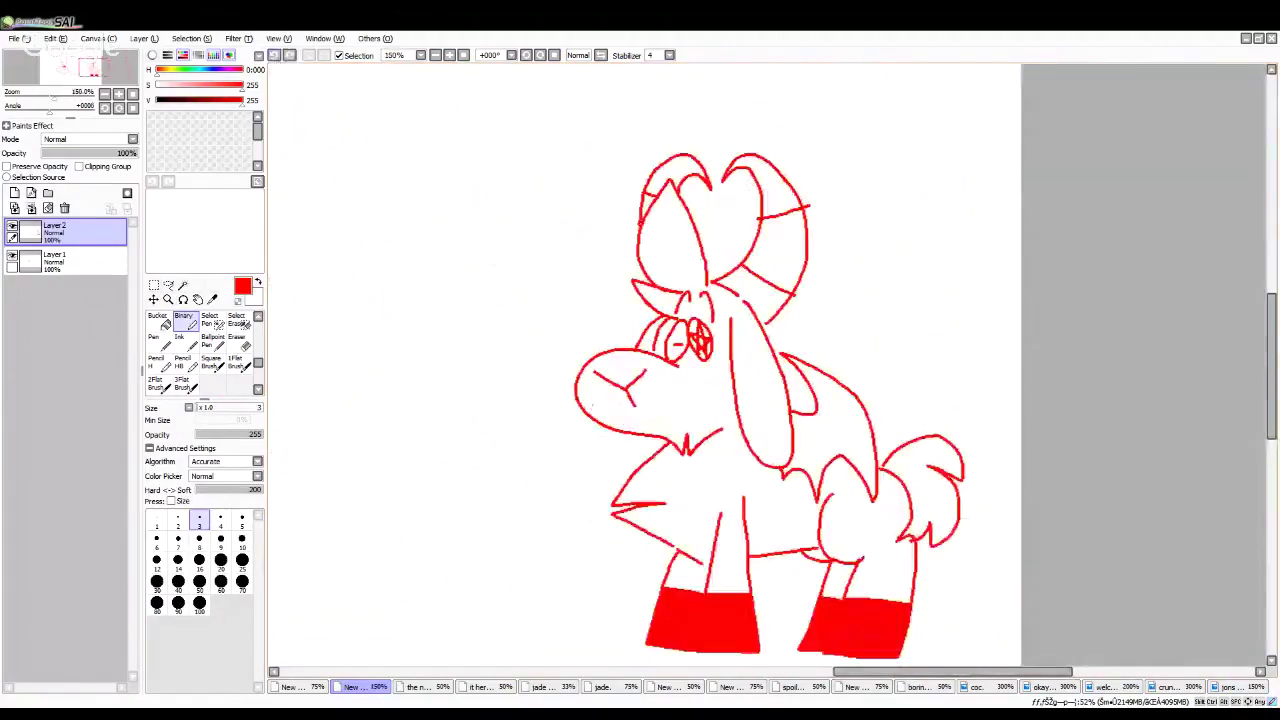
# Step: Draw a wide open grin across the snout with hooked corners, a curved lower lip and a short tick under the nose line
pyautogui.scroll(5, 600, 405)
pyautogui.moveTo(514, 358)
pyautogui.mouseDown()
pyautogui.moveTo(634, 389)
pyautogui.moveTo(868, 333)
pyautogui.moveTo(924, 355)
pyautogui.moveTo(942, 298)
pyautogui.mouseUp()
pyautogui.moveTo(590, 398)
pyautogui.mouseDown()
pyautogui.moveTo(662, 457)
pyautogui.moveTo(750, 479)
pyautogui.moveTo(814, 453)
pyautogui.moveTo(857, 396)
pyautogui.moveTo(868, 342)
pyautogui.mouseUp()
pyautogui.moveTo(716, 384); pyautogui.dragTo(728, 408)
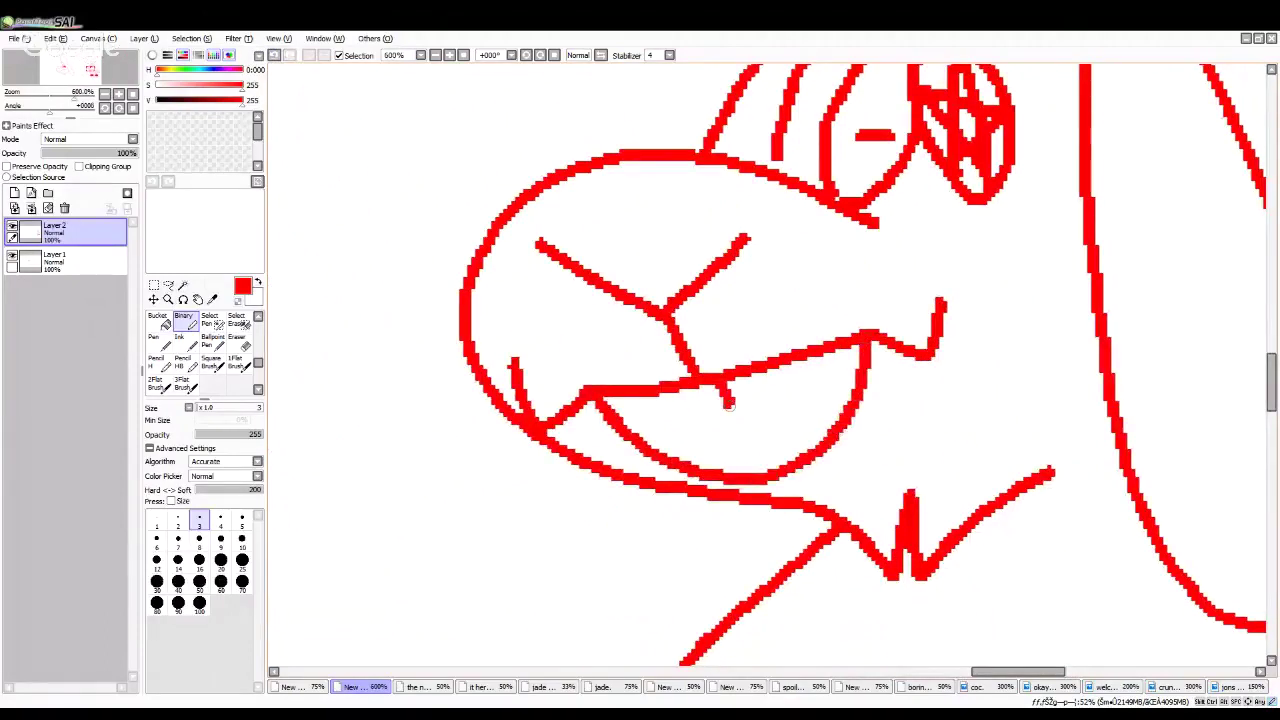
pyautogui.scroll(-4, 724, 392)
pyautogui.scroll(-3, 734, 406)
pyautogui.scroll(1, 787, 418)
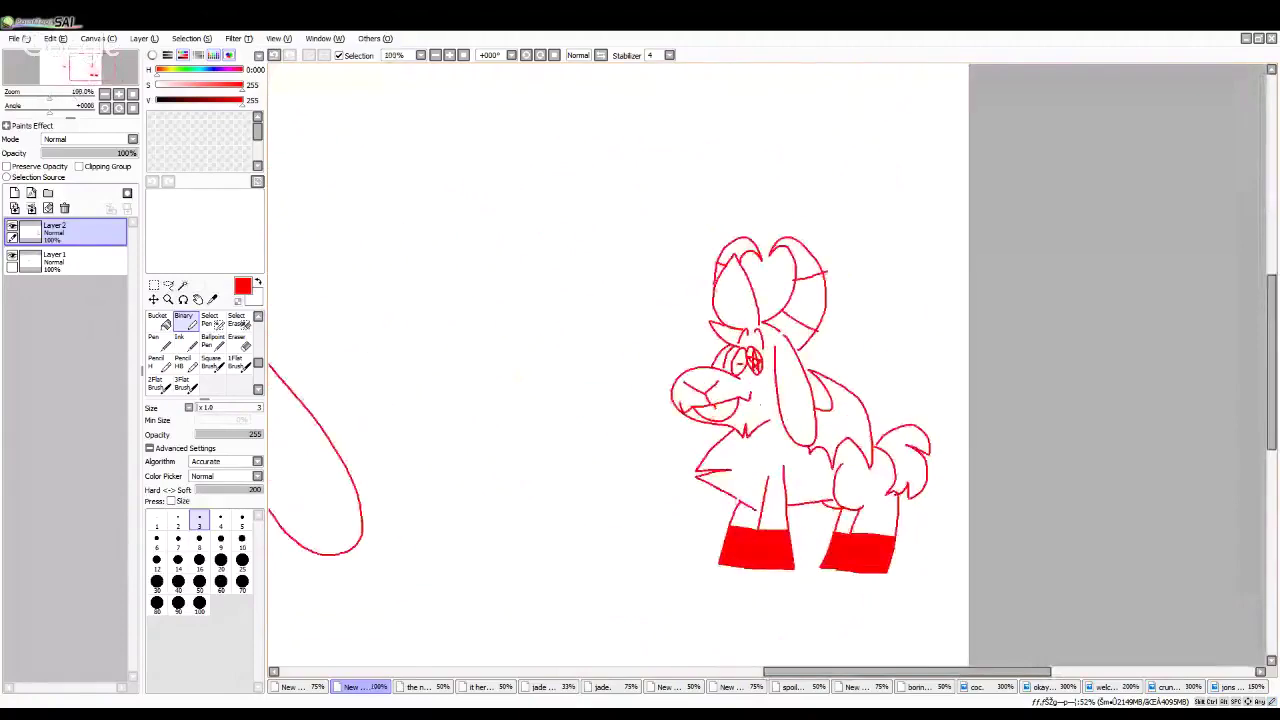
# Step: Draw a straight vertical line with a small knob at its end from the star-filled eye down the cheek
pyautogui.scroll(3, 764, 395)
pyautogui.scroll(1, 834, 393)
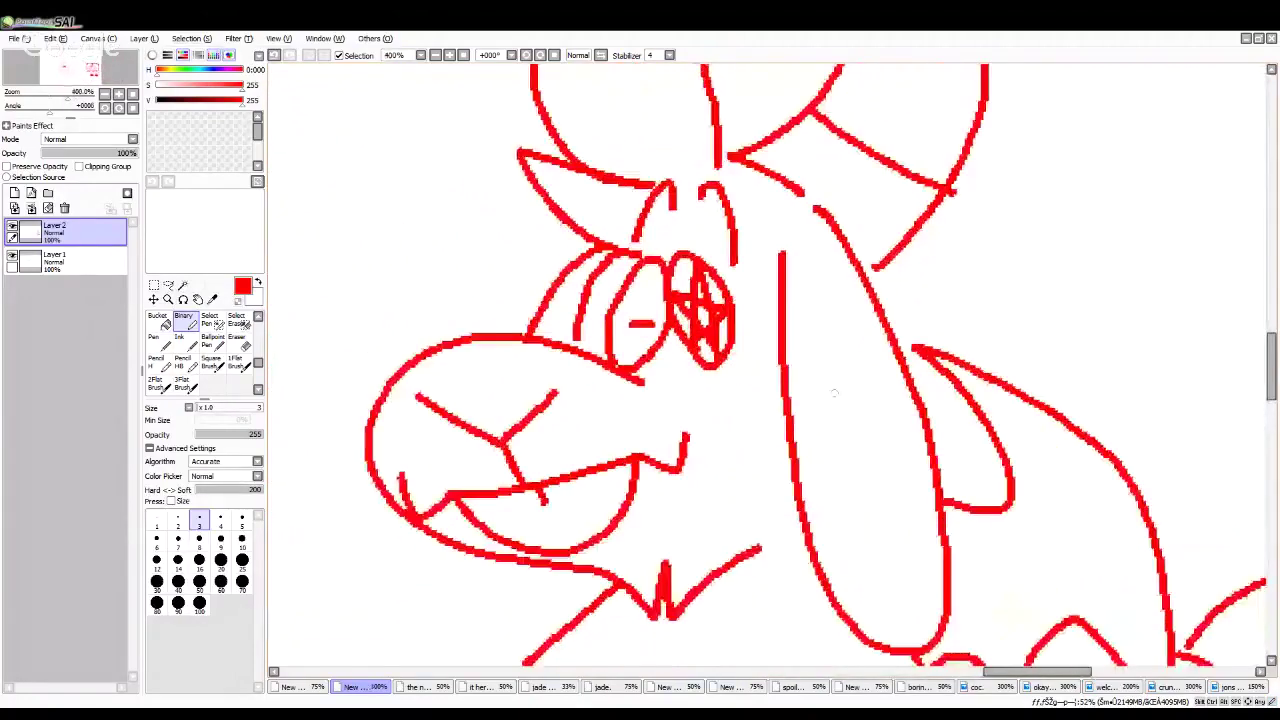
pyautogui.scroll(1, 834, 393)
pyautogui.moveTo(698, 352); pyautogui.dragTo(697, 520)
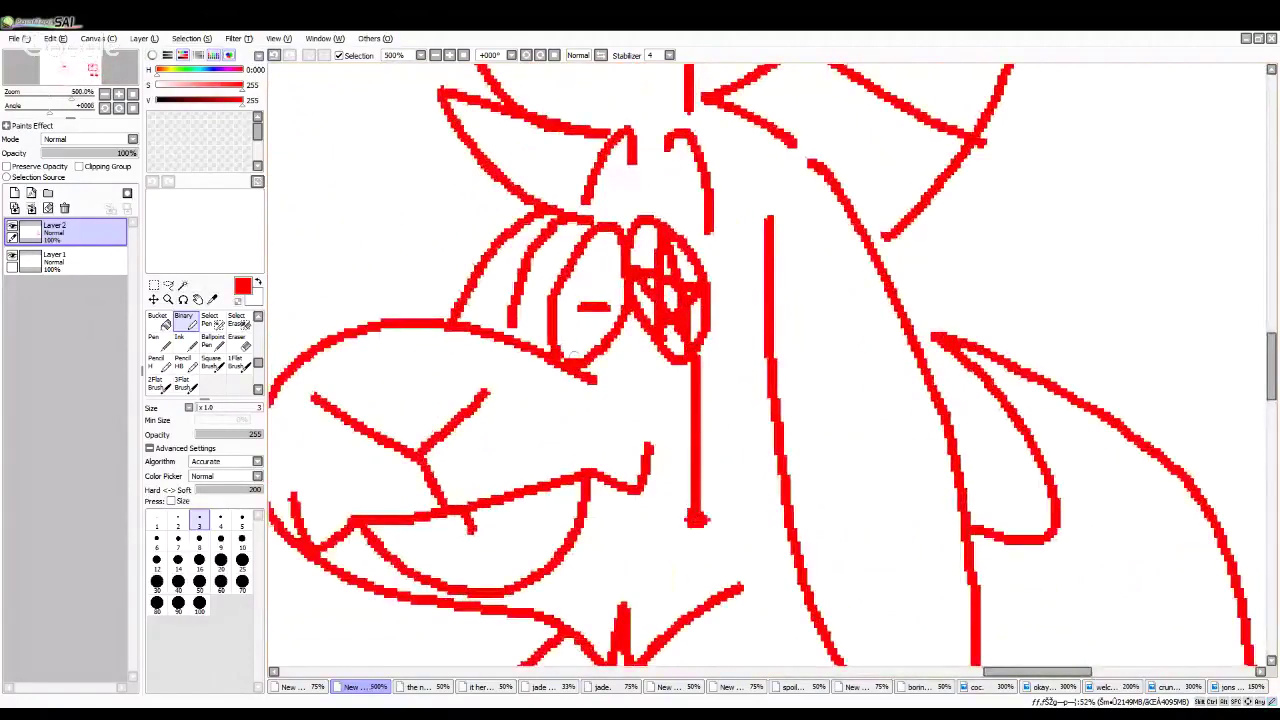
pyautogui.moveTo(556, 364); pyautogui.dragTo(545, 614)
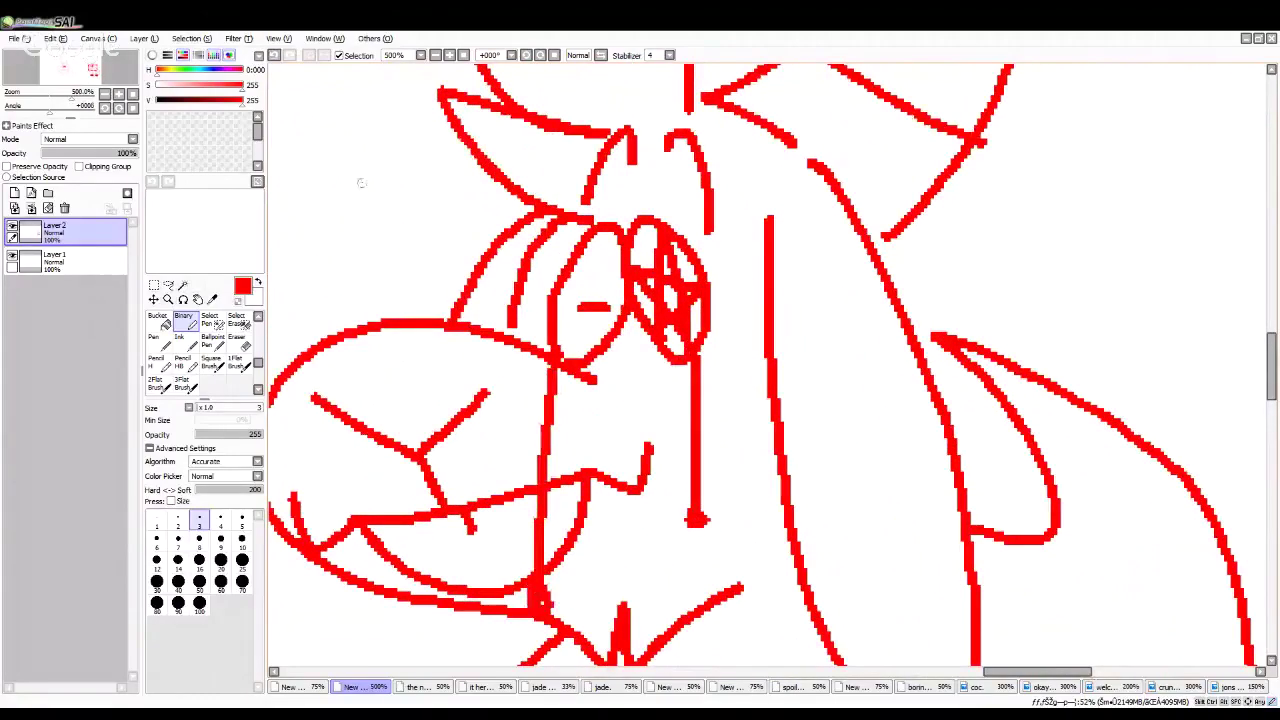
pyautogui.click(272, 57)
pyautogui.click(272, 58)
pyautogui.scroll(-4, 720, 417)
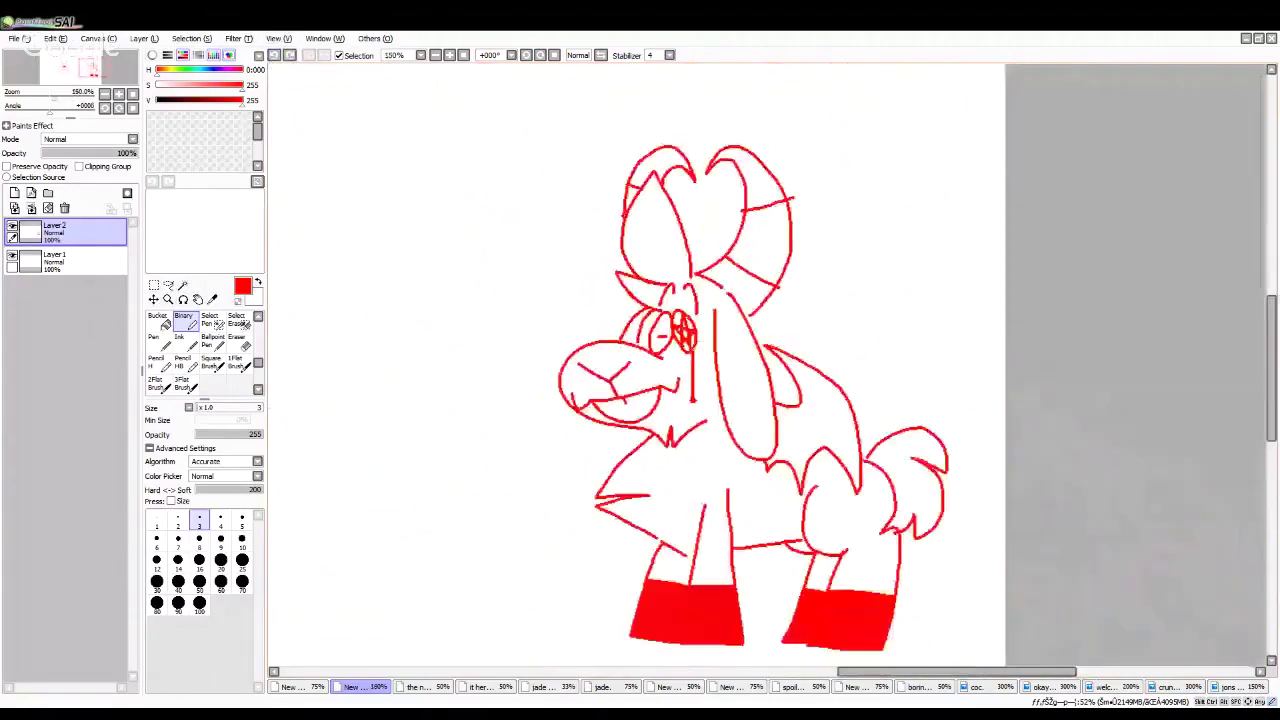
pyautogui.scroll(-2, 723, 446)
pyautogui.scroll(1, 723, 446)
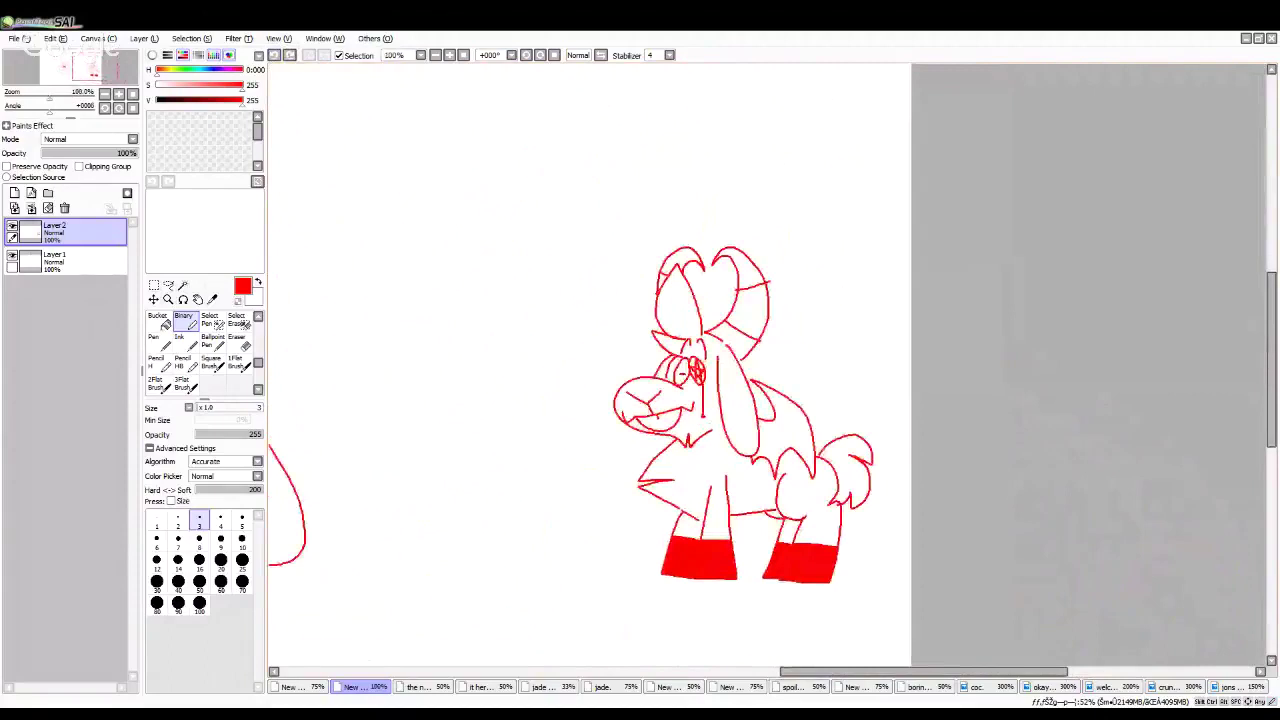
pyautogui.hotkey('alt', 'Tab')
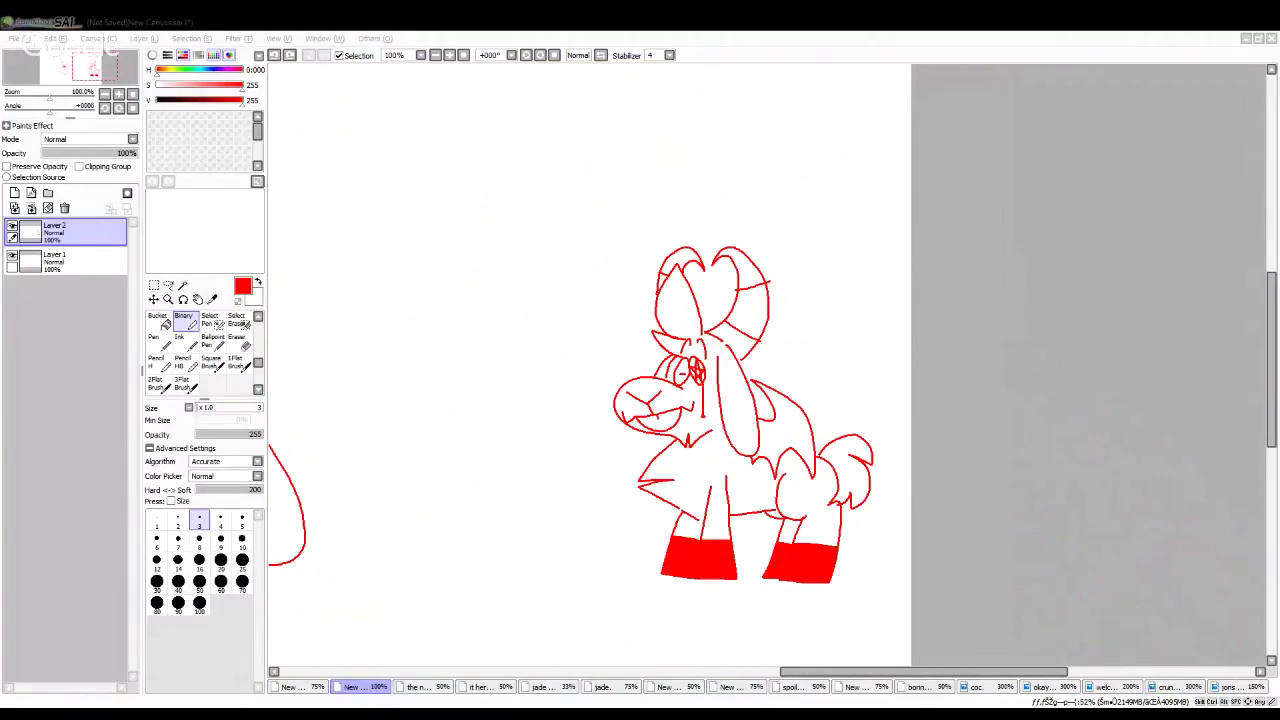
# Step: Undo the vertical line with the knob beneath the full-body goat's star-filled eye
pyautogui.hotkey('alt', 'Tab')
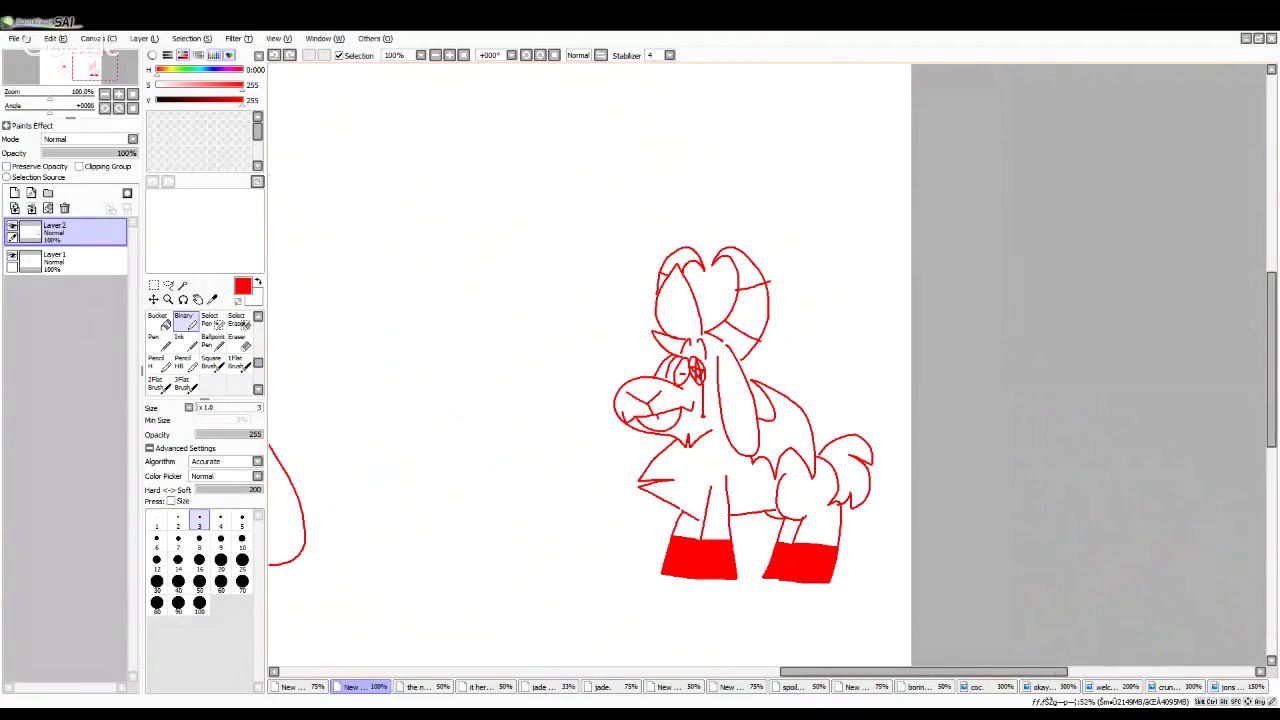
pyautogui.moveTo(98, 66); pyautogui.dragTo(92, 68)
pyautogui.click(273, 57)
pyautogui.scroll(3, 812, 416)
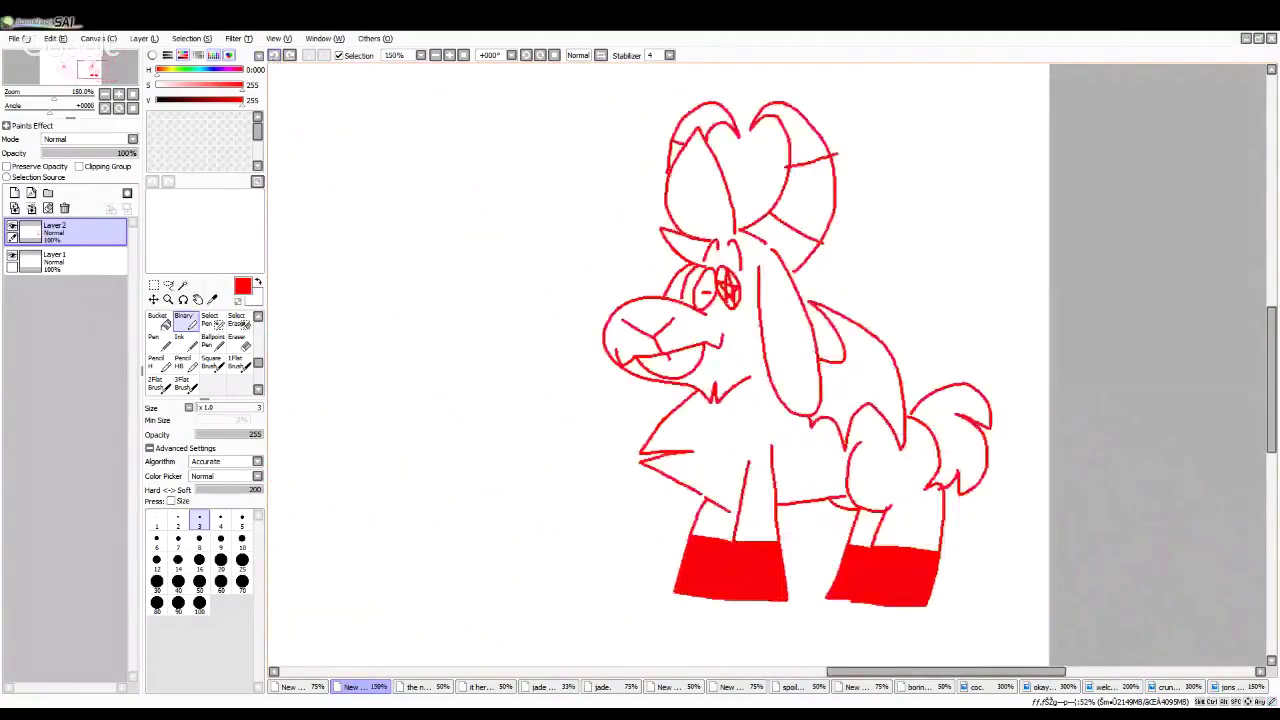
pyautogui.scroll(-5, 658, 276)
pyautogui.scroll(2, 660, 214)
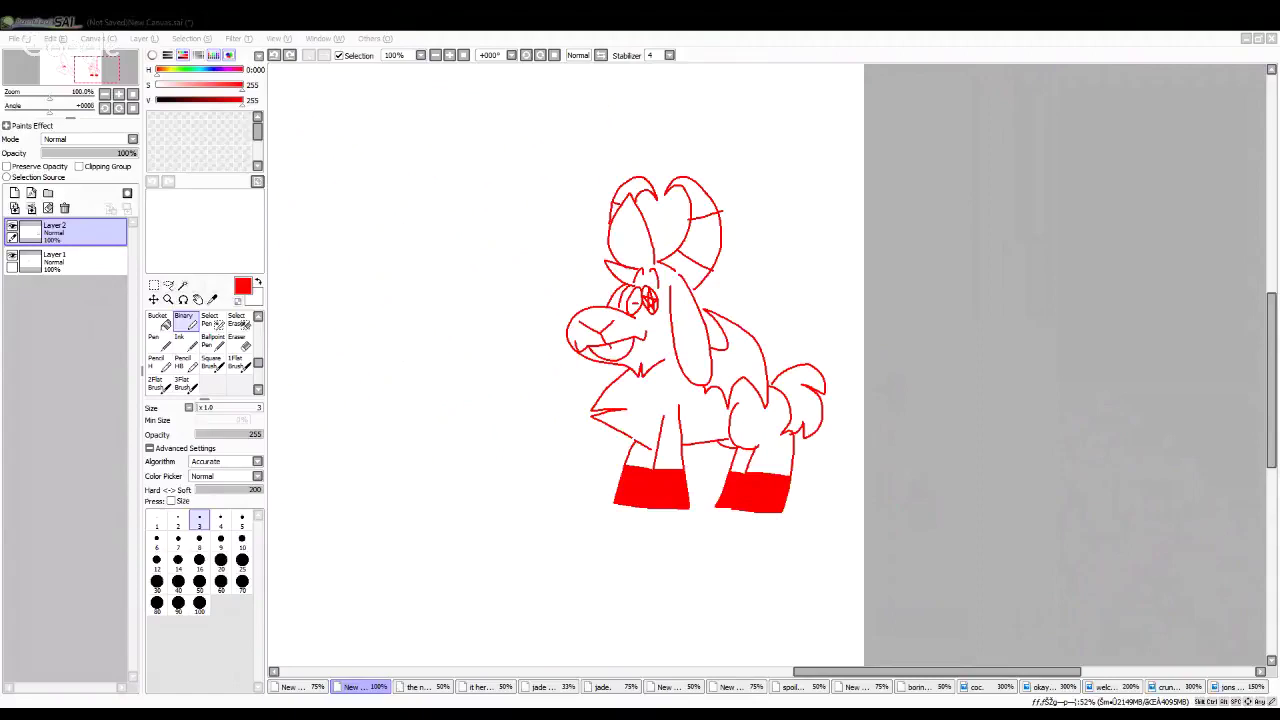
pyautogui.hotkey('alt', 'Tab')
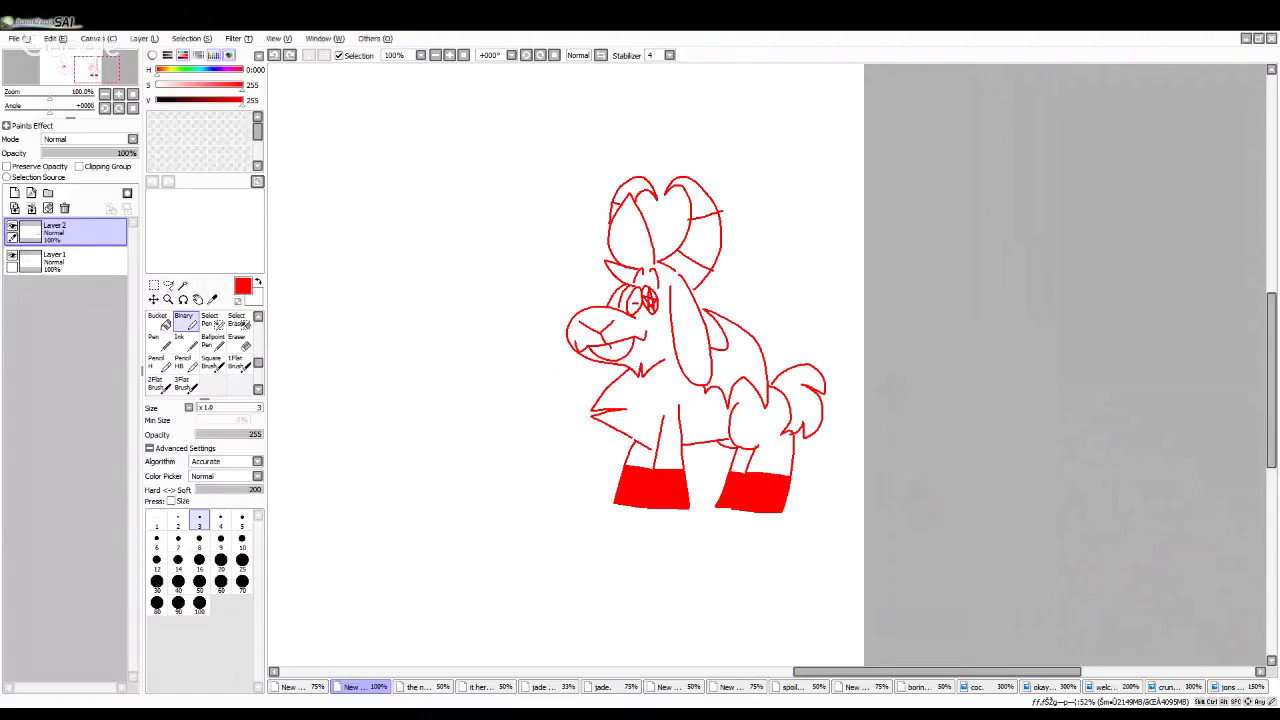
pyautogui.hotkey('alt', 'Tab')
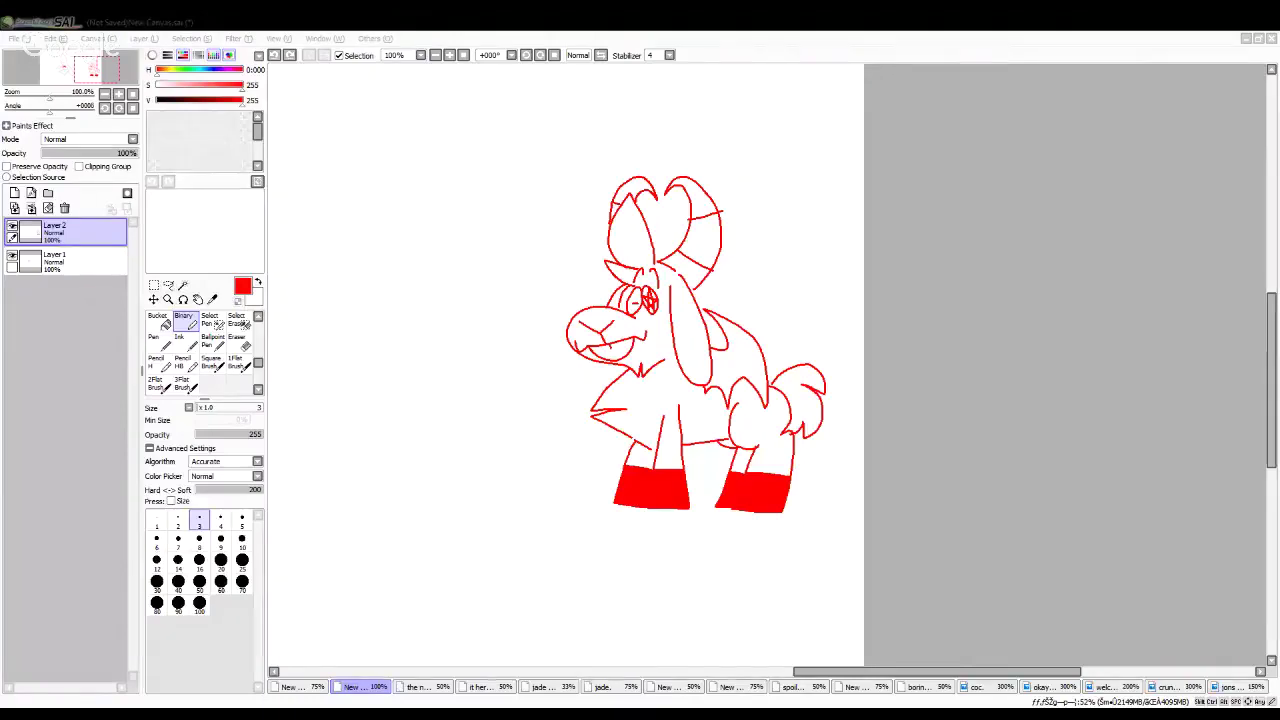
pyautogui.click(467, 647)
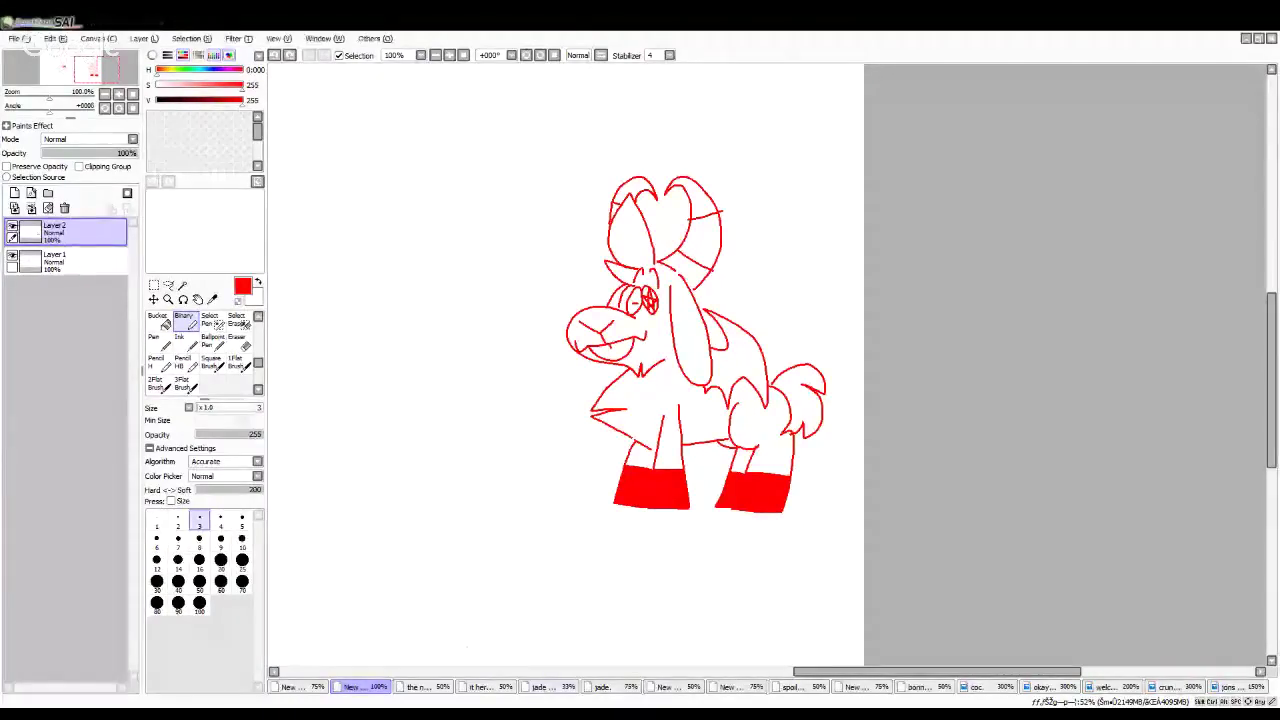
pyautogui.scroll(-1, 678, 358)
pyautogui.scroll(2, 695, 335)
pyautogui.hotkey('alt', 'Tab')
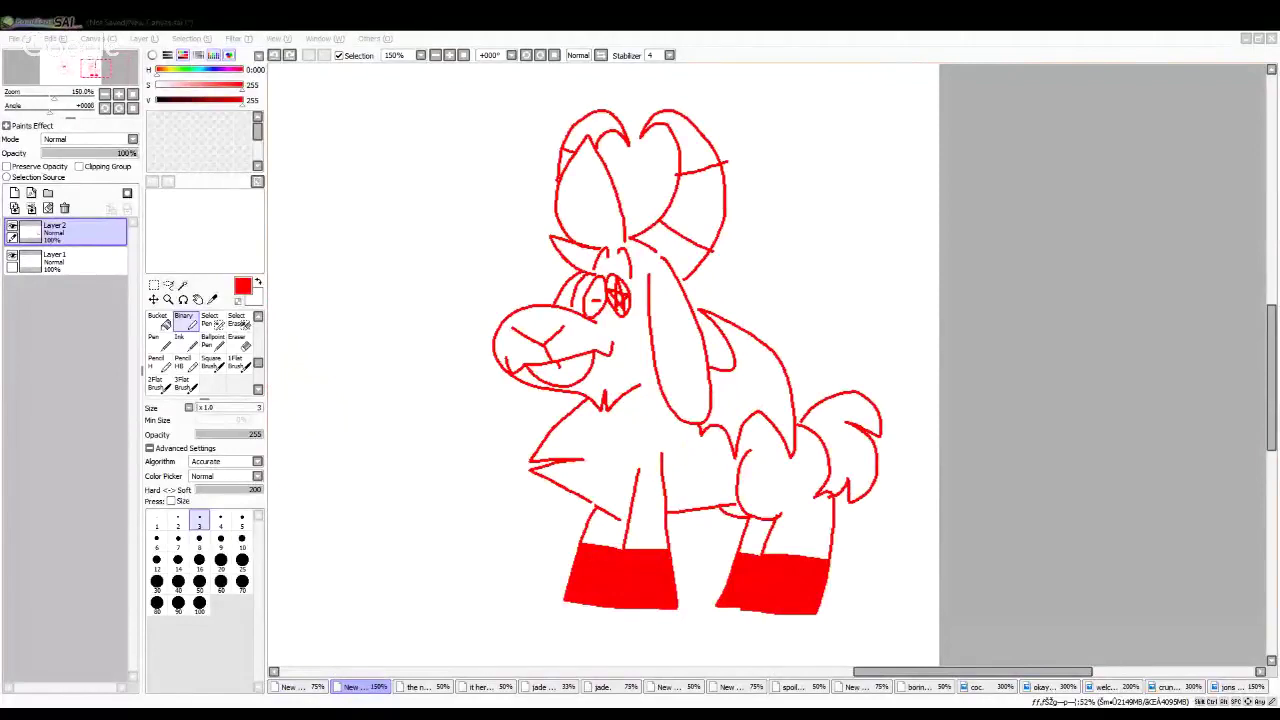
pyautogui.hotkey('alt', 'Tab')
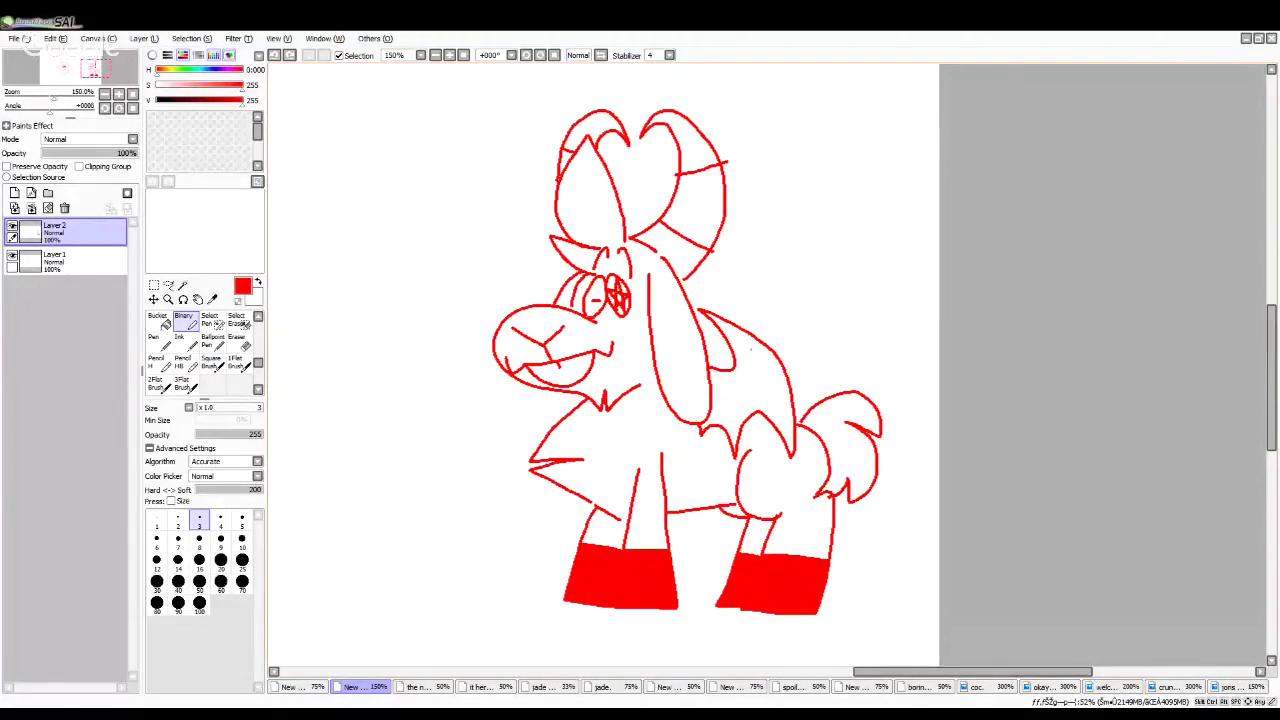
pyautogui.scroll(-2, 718, 378)
pyautogui.scroll(2, 690, 390)
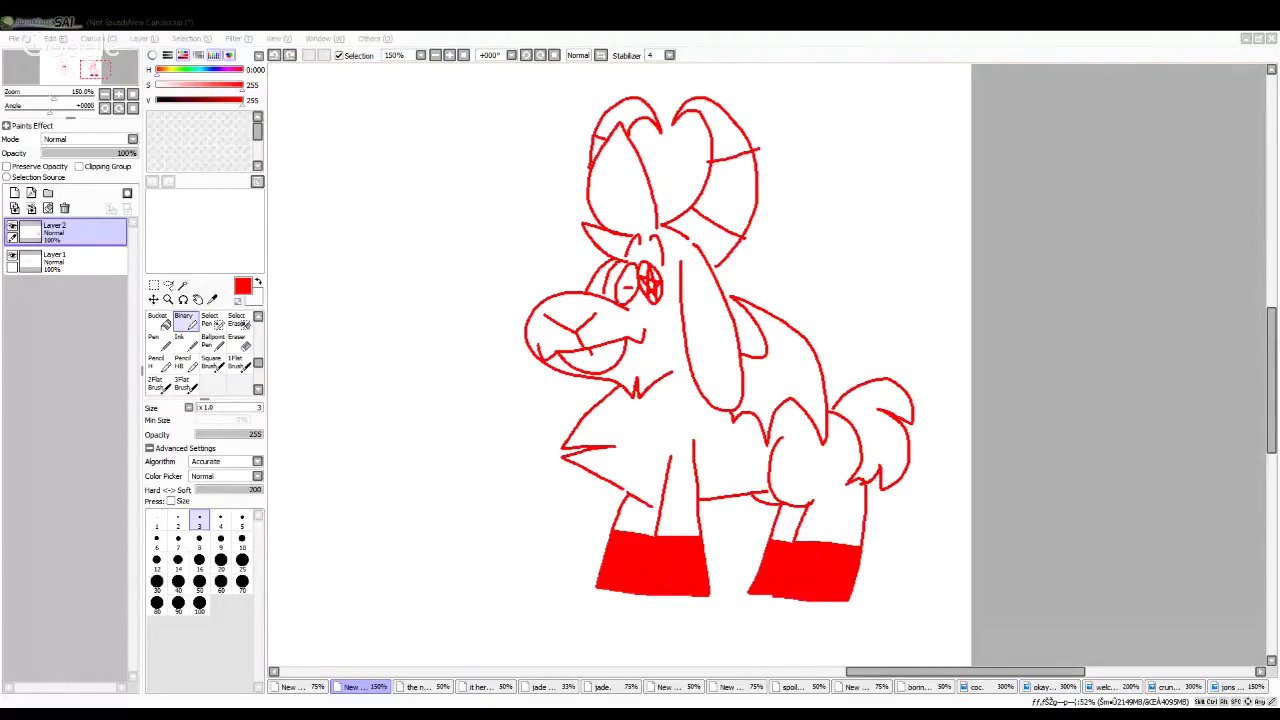
pyautogui.hotkey('alt', 'Tab')
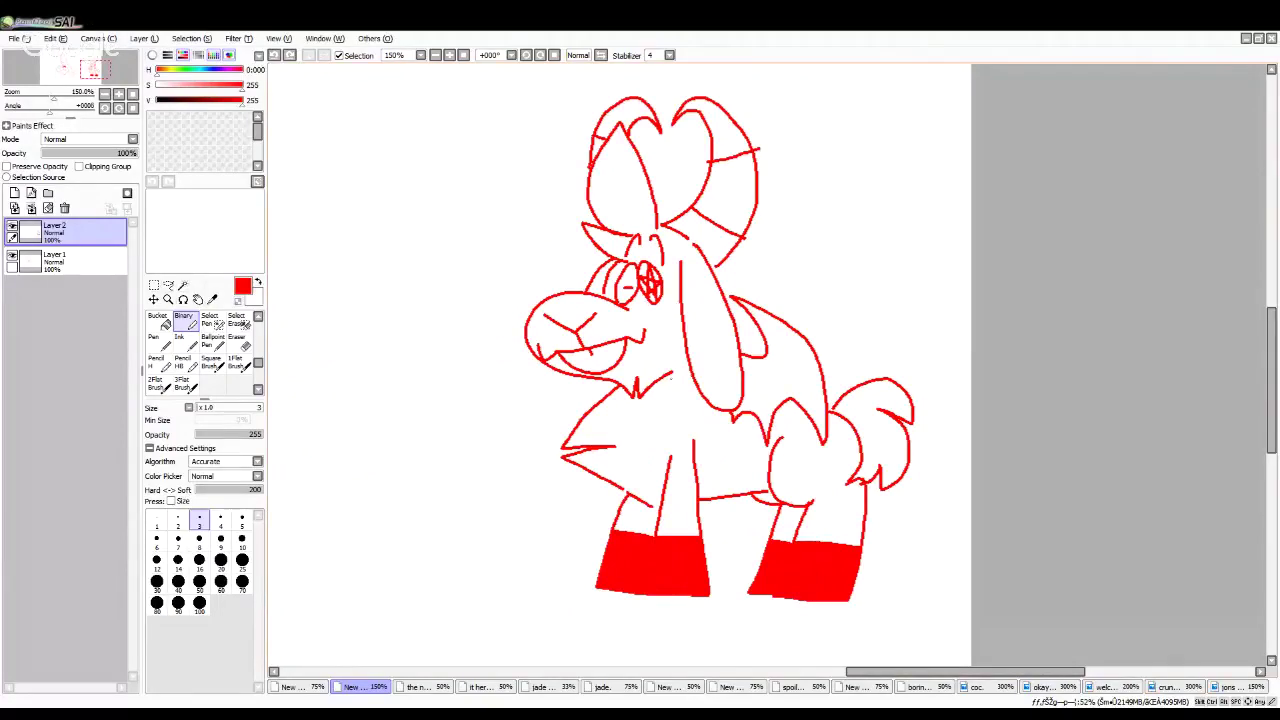
pyautogui.scroll(-3, 671, 378)
pyautogui.scroll(1, 641, 394)
pyautogui.scroll(2, 646, 377)
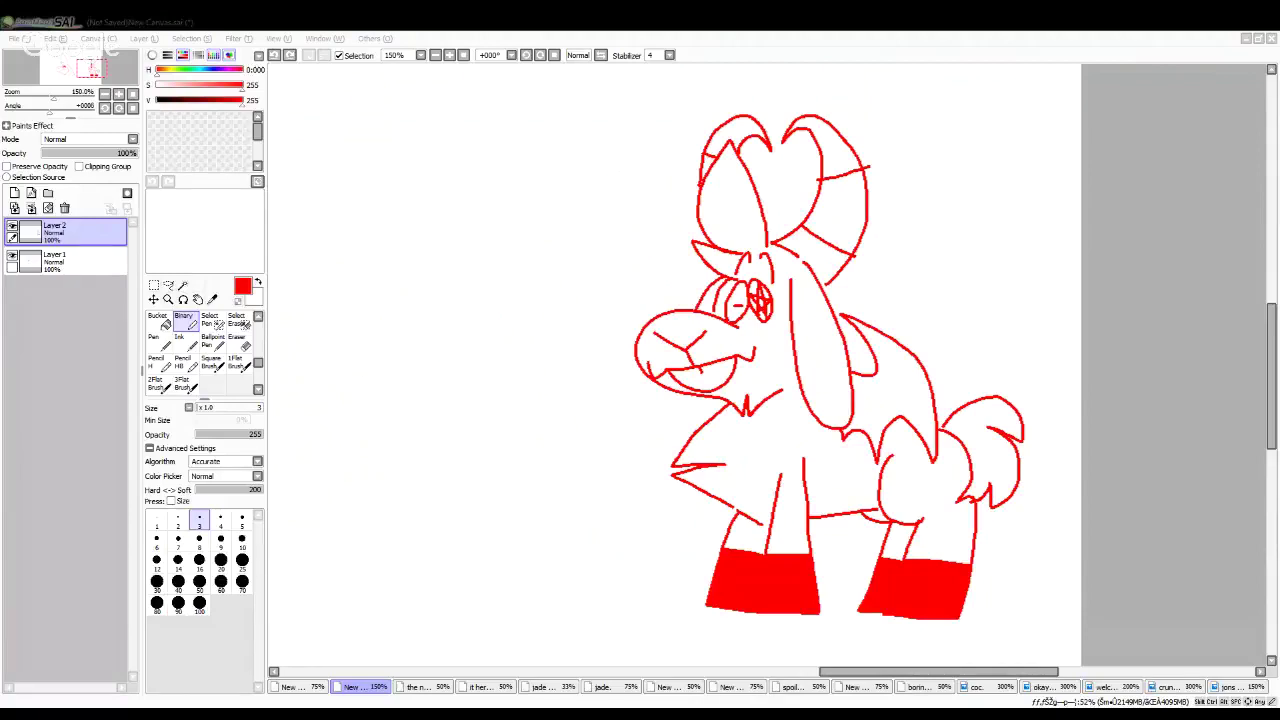
# Step: Start a second goat head between the two existing drawings with a small dot eye and a circular eye containing a five-pointed star
pyautogui.click(725, 280)
pyautogui.scroll(-3, 725, 280)
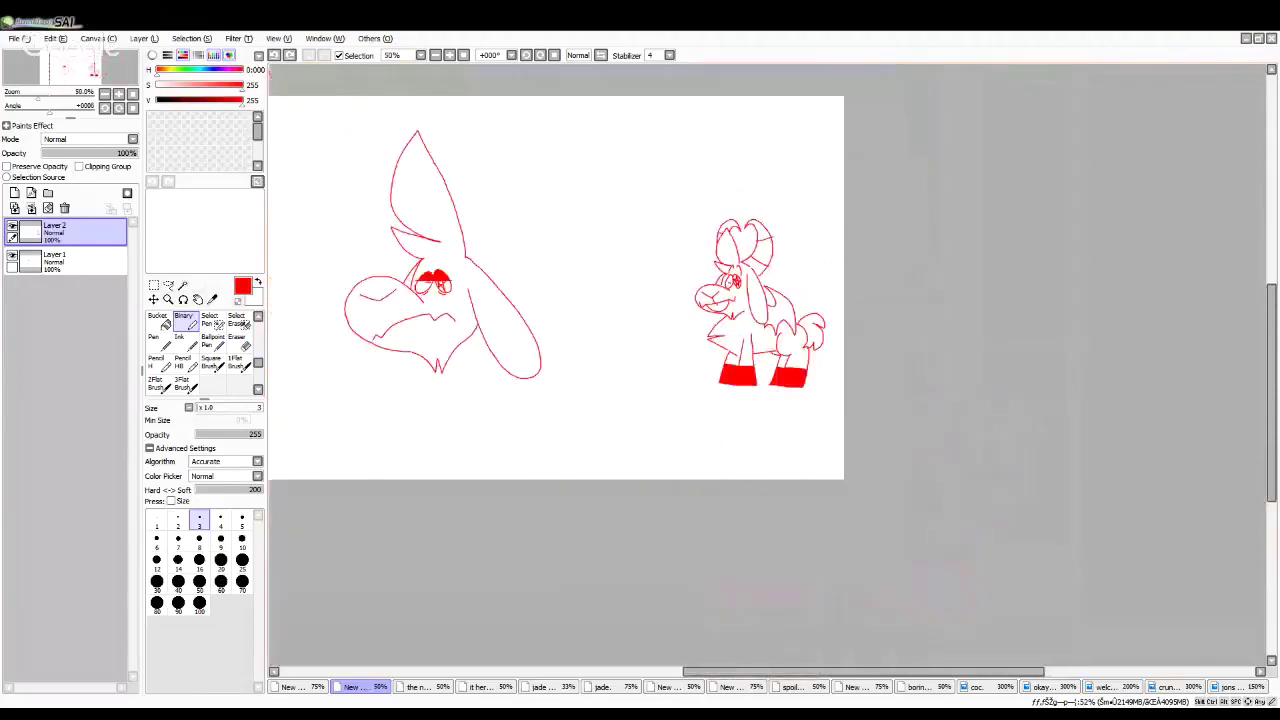
pyautogui.scroll(2, 649, 254)
pyautogui.click(536, 270)
pyautogui.click(509, 273)
pyautogui.scroll(4, 499, 279)
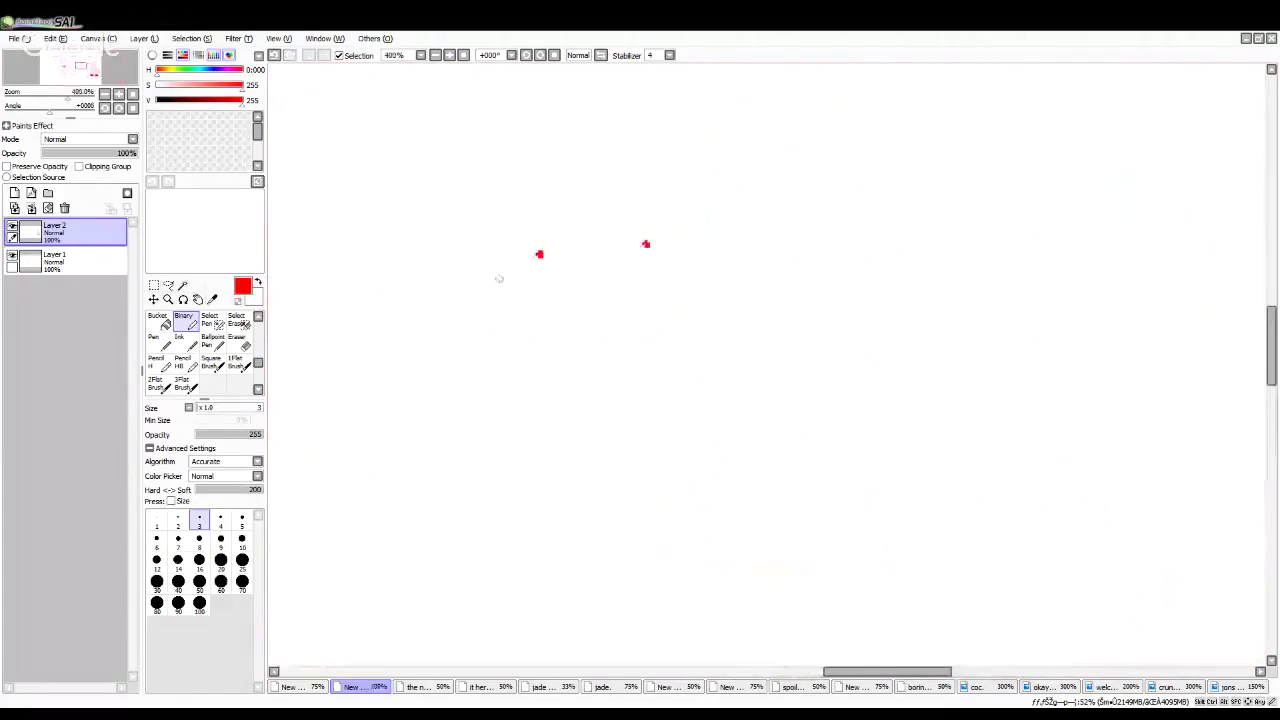
pyautogui.click(274, 55)
pyautogui.scroll(1, 680, 260)
pyautogui.moveTo(604, 279)
pyautogui.mouseDown()
pyautogui.moveTo(615, 192)
pyautogui.moveTo(586, 280)
pyautogui.mouseUp()
pyautogui.moveTo(588, 268)
pyautogui.mouseDown()
pyautogui.moveTo(625, 268)
pyautogui.moveTo(572, 228)
pyautogui.moveTo(640, 228)
pyautogui.moveTo(584, 268)
pyautogui.mouseUp()
# Step: Draw a rounded snout ending in a pointed chin tuft, with a V-shaped nose and a wavy frown joined by a nose line
pyautogui.hotkey('ctrl', '-')
pyautogui.hotkey('ctrl', '-')
pyautogui.moveTo(618, 334)
pyautogui.mouseDown()
pyautogui.moveTo(459, 278)
pyautogui.moveTo(352, 354)
pyautogui.moveTo(746, 512)
pyautogui.mouseUp()
pyautogui.click(274, 55)
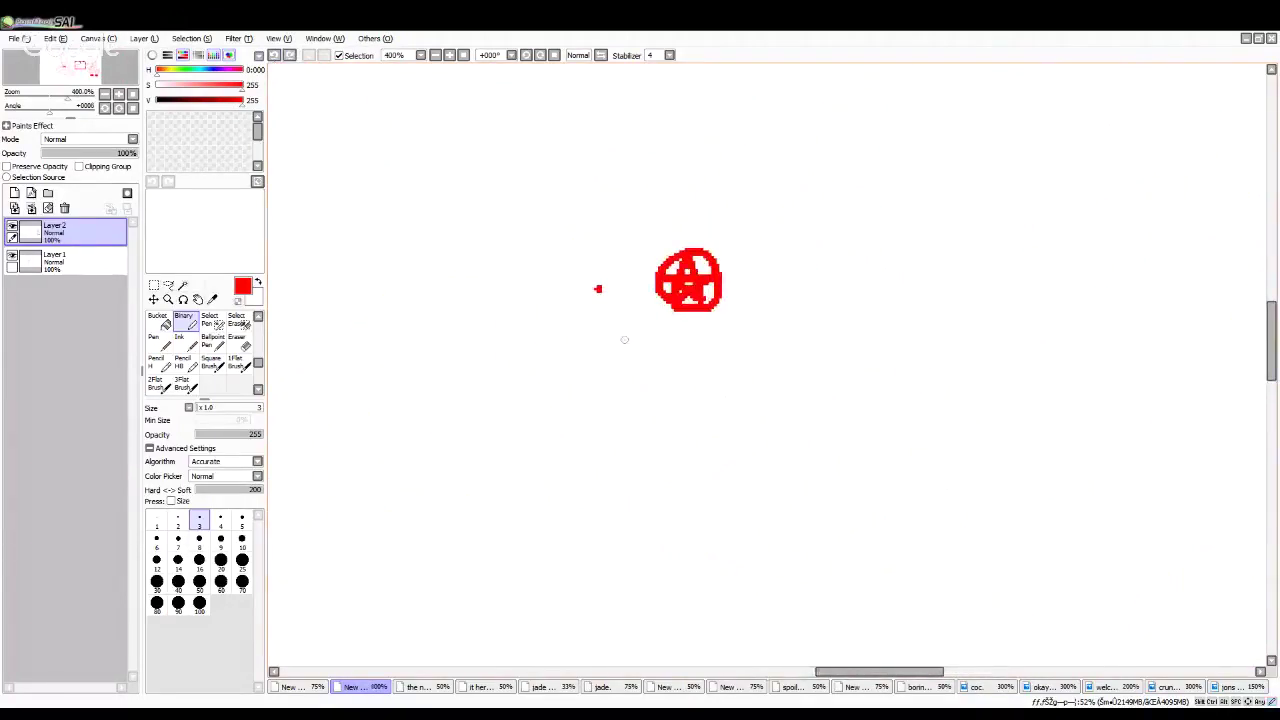
pyautogui.moveTo(625, 340)
pyautogui.mouseDown()
pyautogui.moveTo(366, 300)
pyautogui.moveTo(422, 522)
pyautogui.moveTo(635, 590)
pyautogui.moveTo(676, 588)
pyautogui.moveTo(766, 497)
pyautogui.mouseUp()
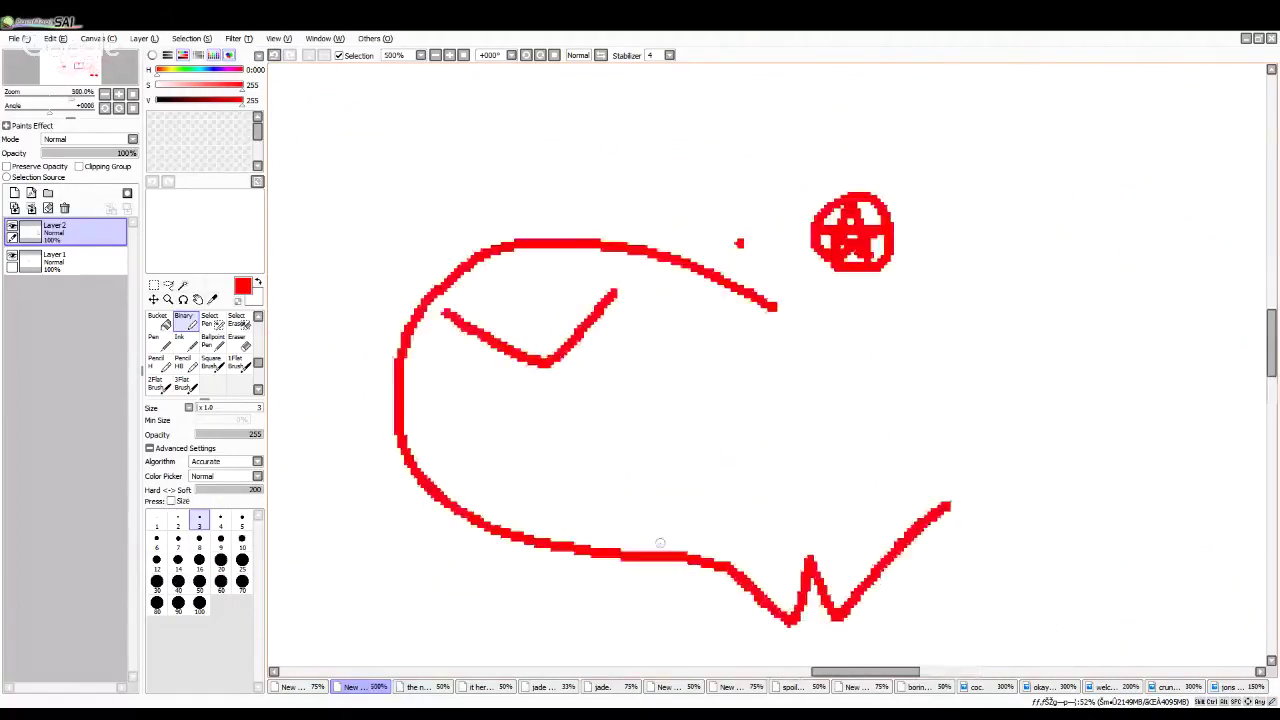
pyautogui.moveTo(513, 530)
pyautogui.mouseDown()
pyautogui.moveTo(540, 480)
pyautogui.moveTo(562, 498)
pyautogui.moveTo(578, 476)
pyautogui.moveTo(705, 425)
pyautogui.moveTo(728, 463)
pyautogui.moveTo(766, 426)
pyautogui.moveTo(803, 478)
pyautogui.mouseUp()
pyautogui.moveTo(555, 365); pyautogui.dragTo(610, 450)
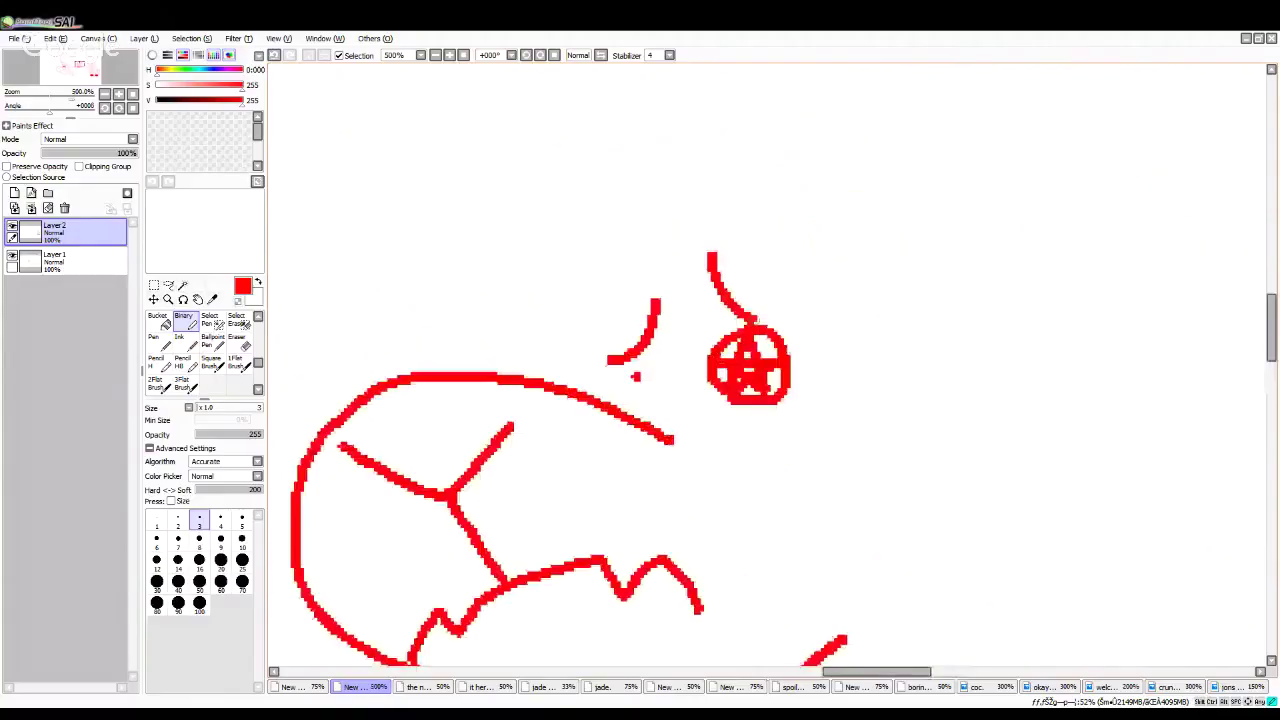
# Step: Finish the brow over the star eye, add a vertical line with a knob beneath it and a short tick under the dot eye
pyautogui.moveTo(756, 320); pyautogui.dragTo(788, 313)
pyautogui.scroll(-3, 768, 285)
pyautogui.scroll(3, 760, 318)
pyautogui.moveTo(752, 260); pyautogui.dragTo(753, 367)
pyautogui.scroll(2, 758, 354)
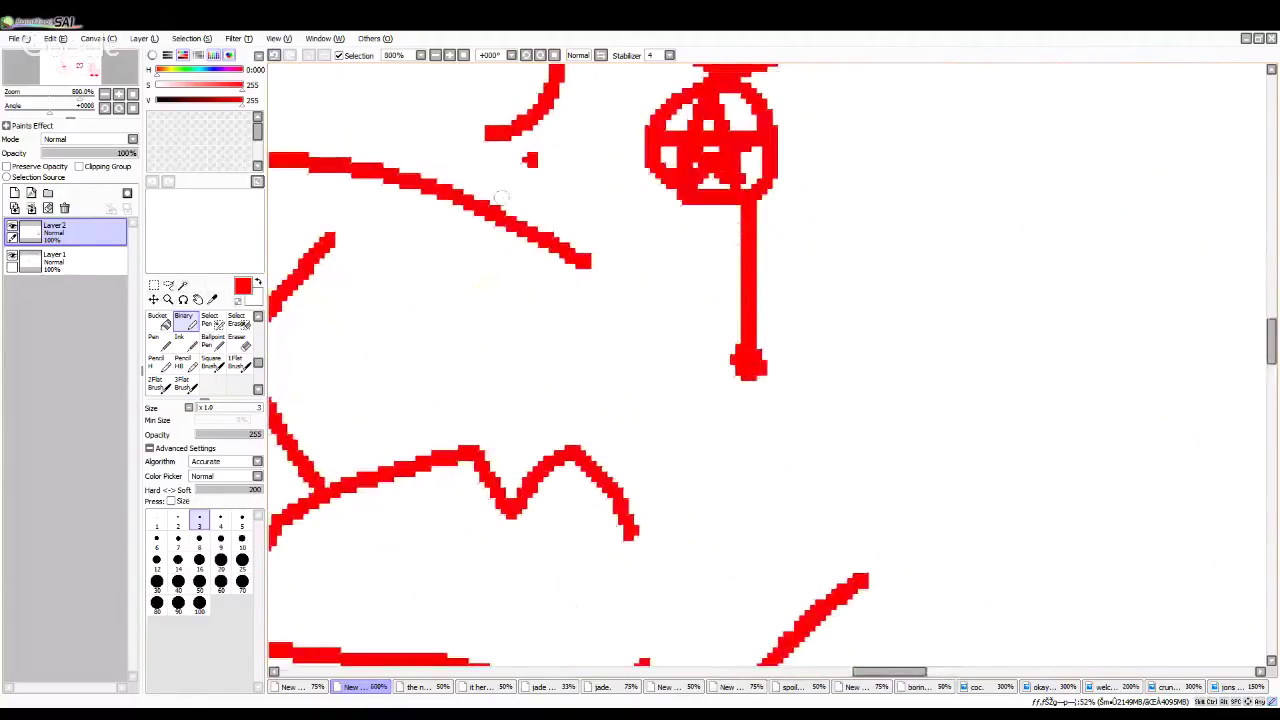
pyautogui.moveTo(524, 168); pyautogui.dragTo(530, 226)
pyautogui.scroll(-7, 530, 226)
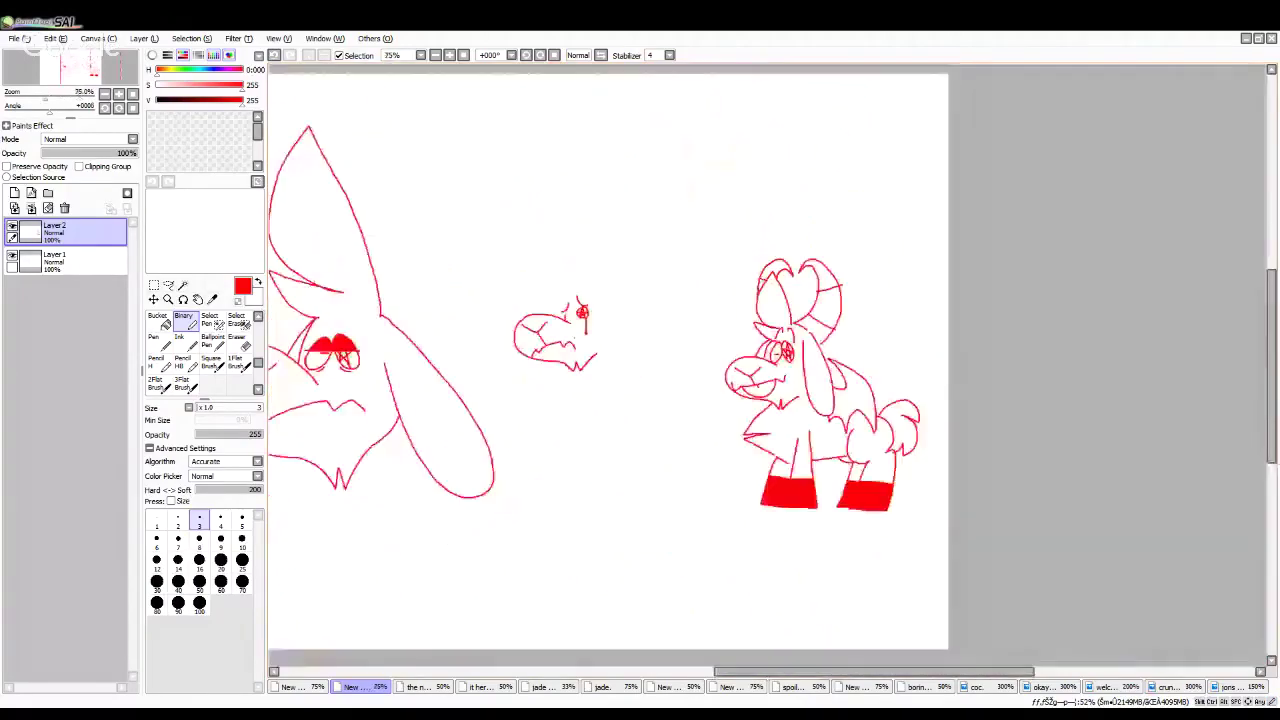
pyautogui.scroll(4, 573, 273)
pyautogui.moveTo(554, 328); pyautogui.dragTo(530, 350)
pyautogui.moveTo(620, 371)
pyautogui.mouseDown()
pyautogui.moveTo(575, 218)
pyautogui.moveTo(467, 132)
pyautogui.moveTo(457, 339)
pyautogui.moveTo(518, 380)
pyautogui.mouseUp()
pyautogui.click(276, 56)
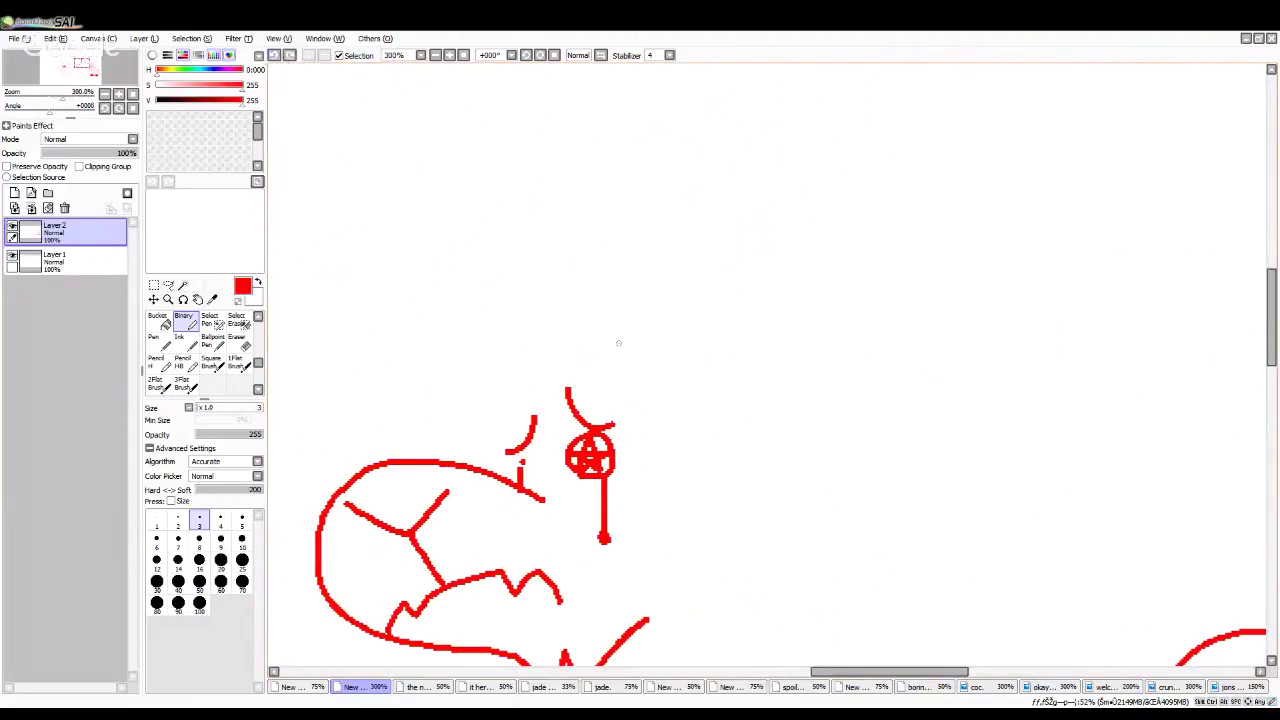
pyautogui.moveTo(620, 340)
pyautogui.mouseDown()
pyautogui.moveTo(473, 84)
pyautogui.moveTo(452, 113)
pyautogui.moveTo(473, 295)
pyautogui.moveTo(560, 336)
pyautogui.moveTo(528, 380)
pyautogui.mouseUp()
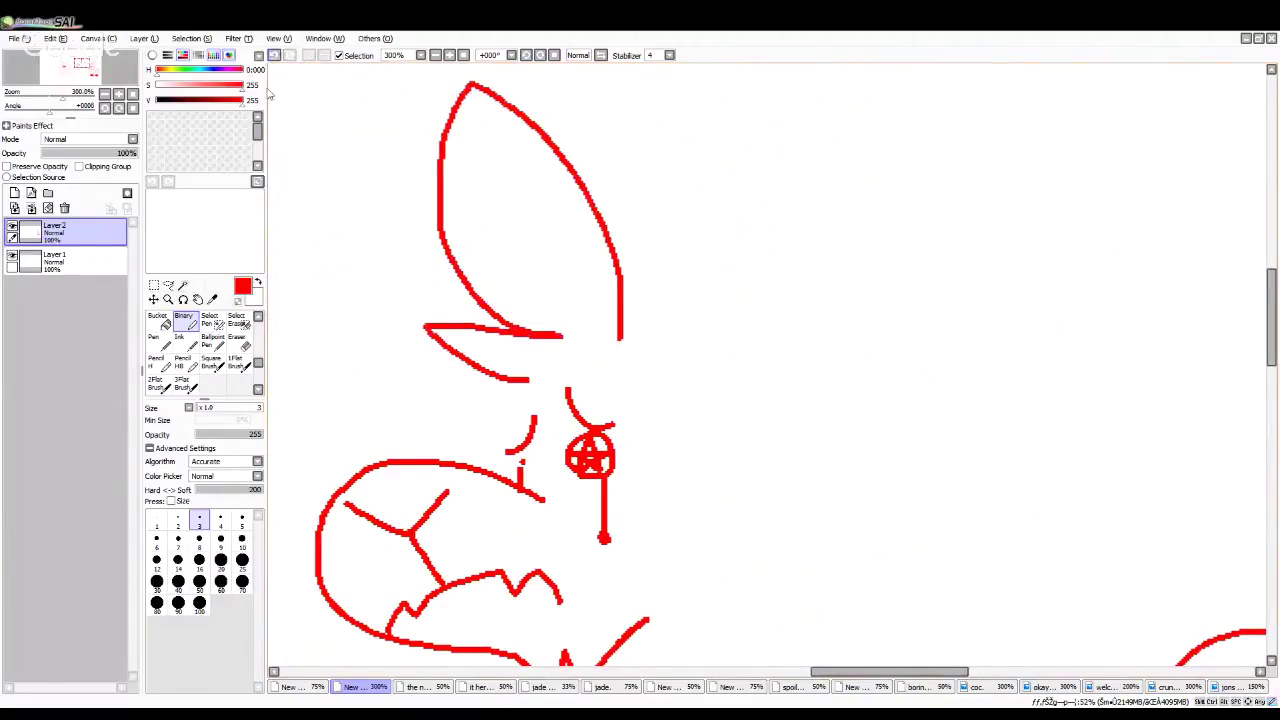
pyautogui.hotkey('ctrl', 'z')
pyautogui.moveTo(616, 335)
pyautogui.mouseDown()
pyautogui.moveTo(592, 186)
pyautogui.moveTo(476, 64)
pyautogui.moveTo(418, 220)
pyautogui.moveTo(449, 334)
pyautogui.moveTo(523, 374)
pyautogui.mouseUp()
pyautogui.scroll(-3, 533, 345)
pyautogui.scroll(2, 521, 232)
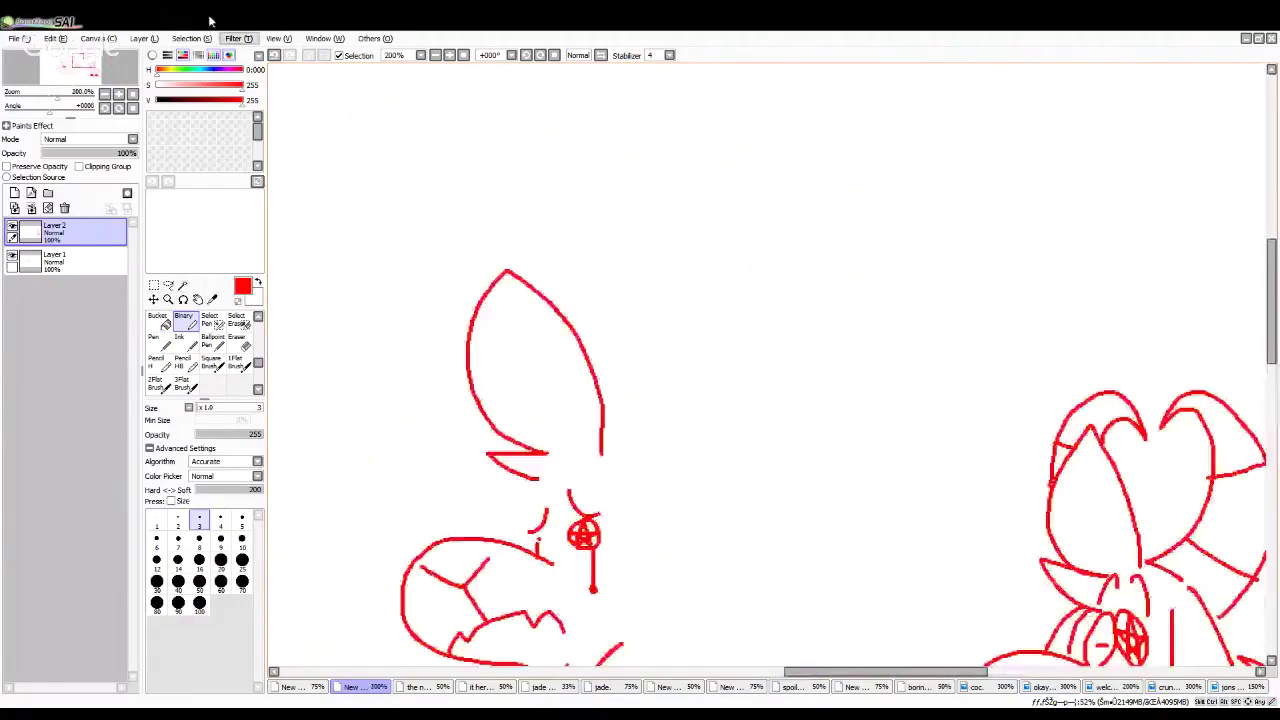
pyautogui.hotkey('ctrl', 'z')
# Step: Draw a narrow upright ear with a small tuft at its base, and a long floppy ear behind the jaw
pyautogui.scroll(1, 641, 421)
pyautogui.moveTo(592, 476)
pyautogui.mouseDown()
pyautogui.moveTo(519, 218)
pyautogui.moveTo(466, 150)
pyautogui.moveTo(435, 343)
pyautogui.moveTo(525, 458)
pyautogui.moveTo(498, 491)
pyautogui.mouseUp()
pyautogui.scroll(-3, 768, 365)
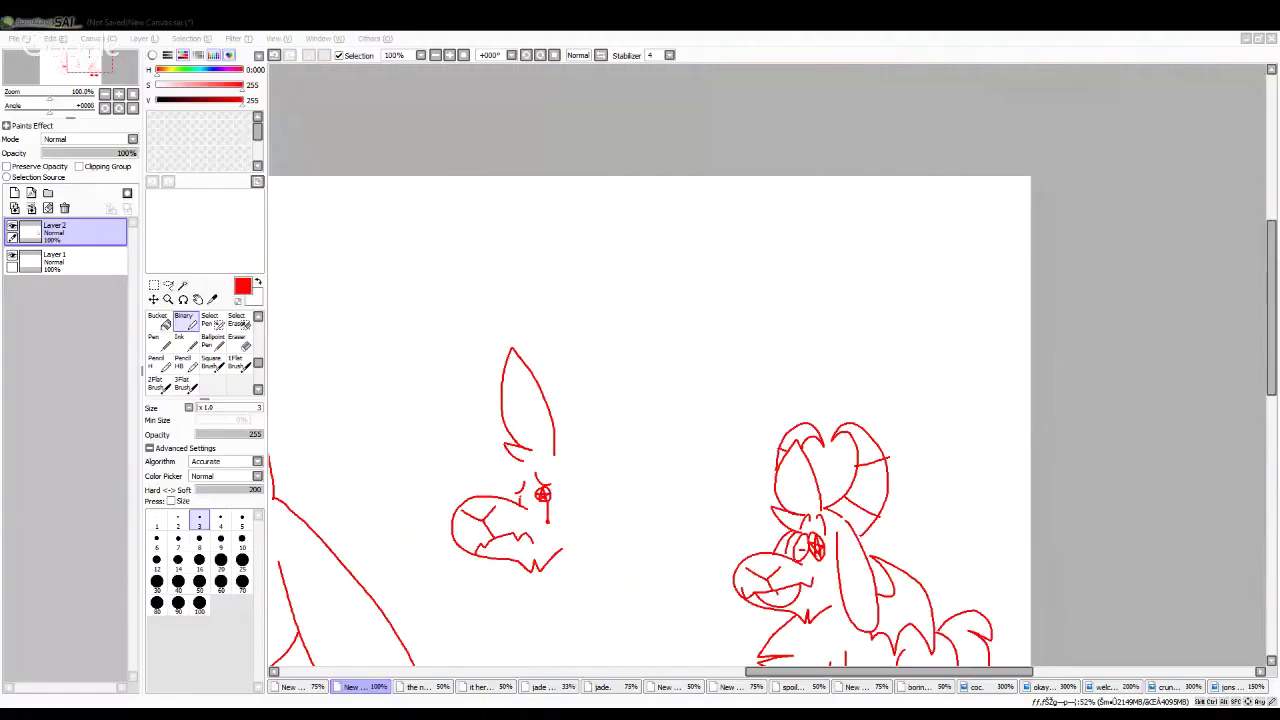
pyautogui.scroll(3, 768, 365)
pyautogui.moveTo(616, 304)
pyautogui.mouseDown()
pyautogui.moveTo(714, 456)
pyautogui.moveTo(756, 665)
pyautogui.mouseUp()
pyautogui.moveTo(618, 404); pyautogui.dragTo(655, 665)
pyautogui.scroll(-2, 619, 393)
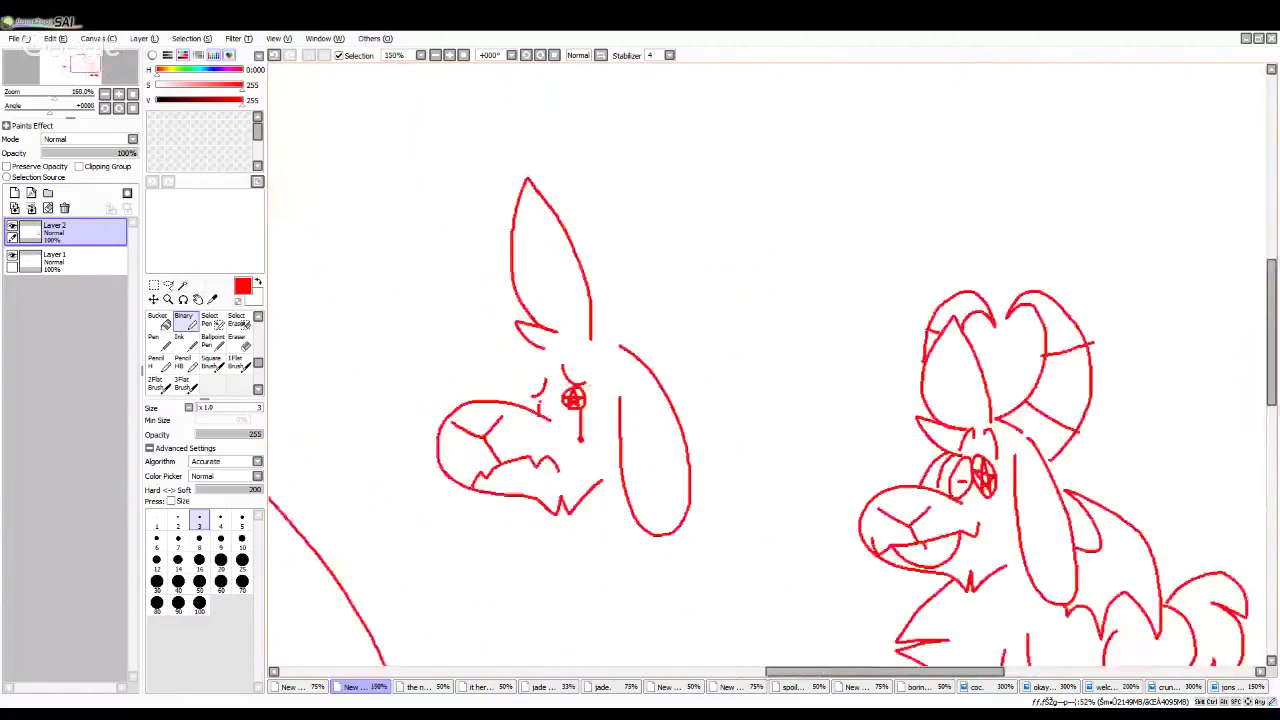
# Step: Draw two curved strokes from the tuft down to the bridge of the snout in front of the dot eye
pyautogui.scroll(1, 530, 393)
pyautogui.moveTo(534, 339); pyautogui.dragTo(502, 421)
pyautogui.moveTo(537, 352); pyautogui.dragTo(515, 413)
pyautogui.scroll(-3, 565, 408)
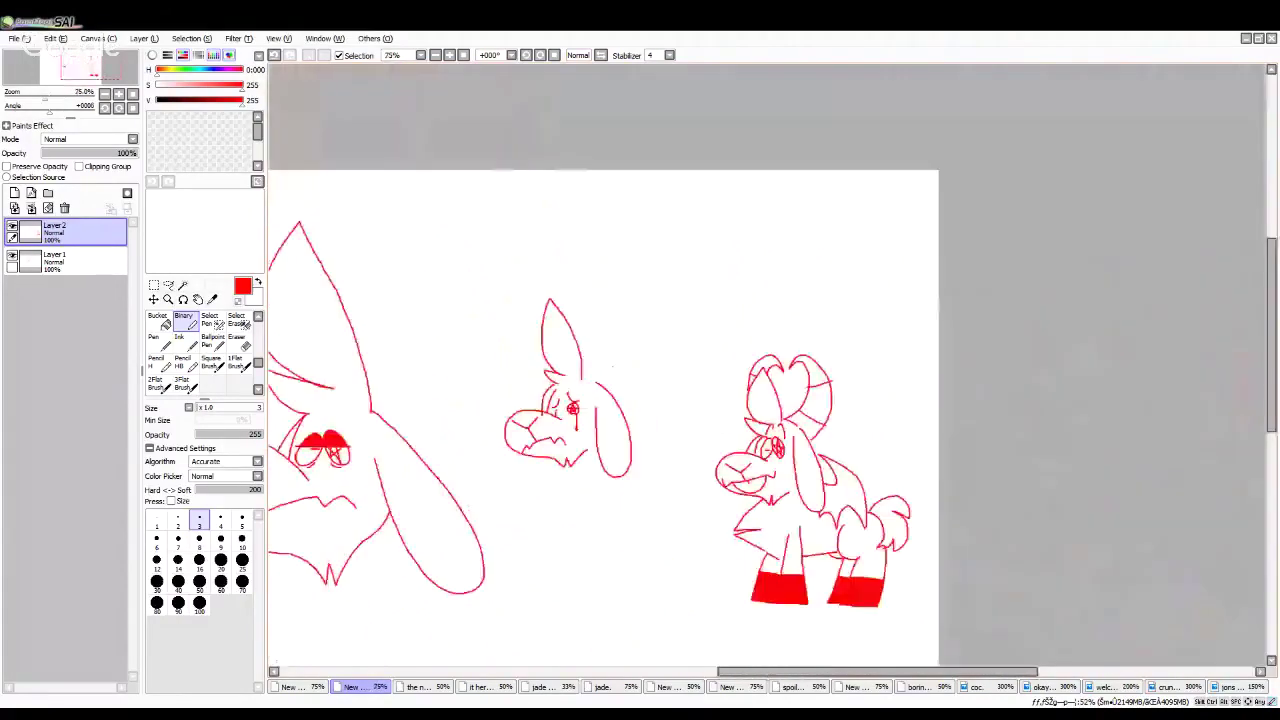
# Step: Draw a large curled horn between the upright ear and the floppy ear, crossed by two band lines
pyautogui.scroll(3, 609, 321)
pyautogui.moveTo(547, 333); pyautogui.dragTo(540, 460)
pyautogui.moveTo(547, 333)
pyautogui.mouseDown()
pyautogui.moveTo(620, 254)
pyautogui.moveTo(689, 472)
pyautogui.moveTo(638, 554)
pyautogui.mouseUp()
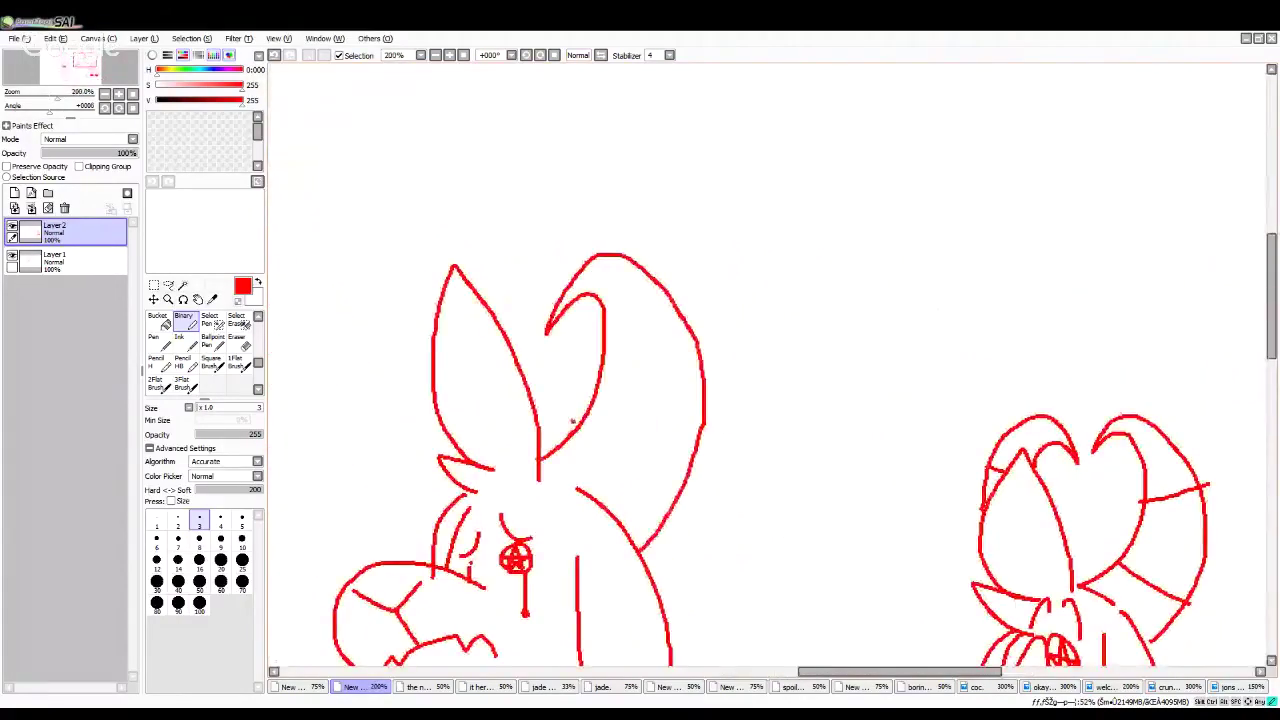
pyautogui.moveTo(572, 420); pyautogui.dragTo(673, 481)
pyautogui.moveTo(596, 346); pyautogui.dragTo(700, 350)
pyautogui.scroll(-3, 660, 368)
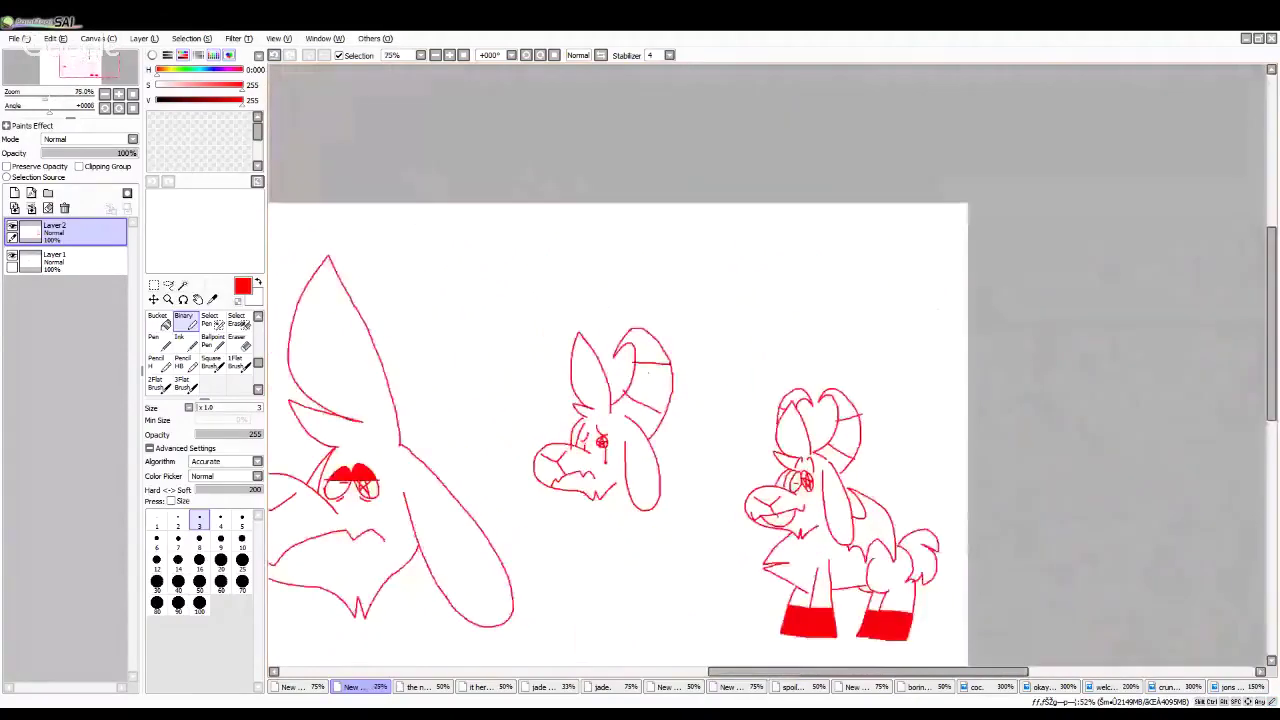
# Step: Draw the far horn curling behind the upright ear and down to the forehead, with band lines across it
pyautogui.scroll(2, 572, 393)
pyautogui.moveTo(644, 314); pyautogui.dragTo(611, 293)
pyautogui.moveTo(644, 314)
pyautogui.mouseDown()
pyautogui.moveTo(629, 272)
pyautogui.moveTo(588, 262)
pyautogui.mouseUp()
pyautogui.moveTo(578, 305)
pyautogui.mouseDown()
pyautogui.moveTo(542, 402)
pyautogui.moveTo(574, 462)
pyautogui.mouseUp()
pyautogui.moveTo(546, 418); pyautogui.dragTo(603, 392)
pyautogui.scroll(-3, 571, 398)
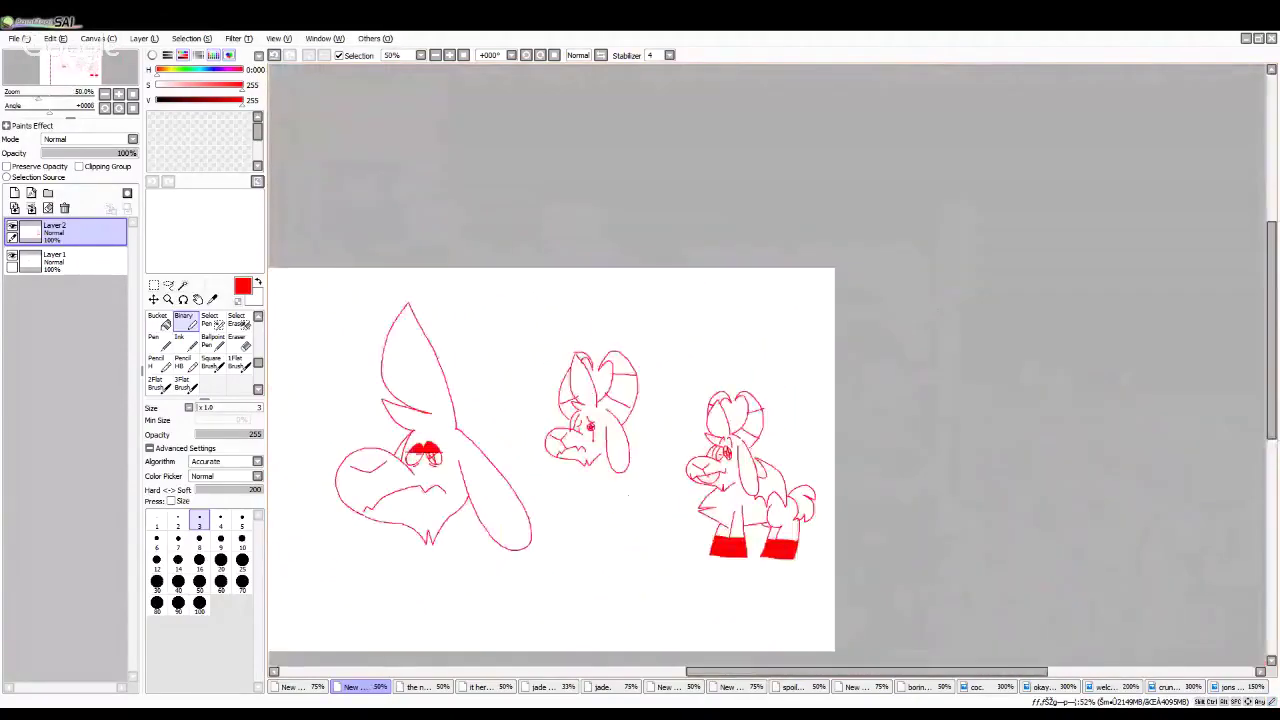
pyautogui.scroll(4, 618, 488)
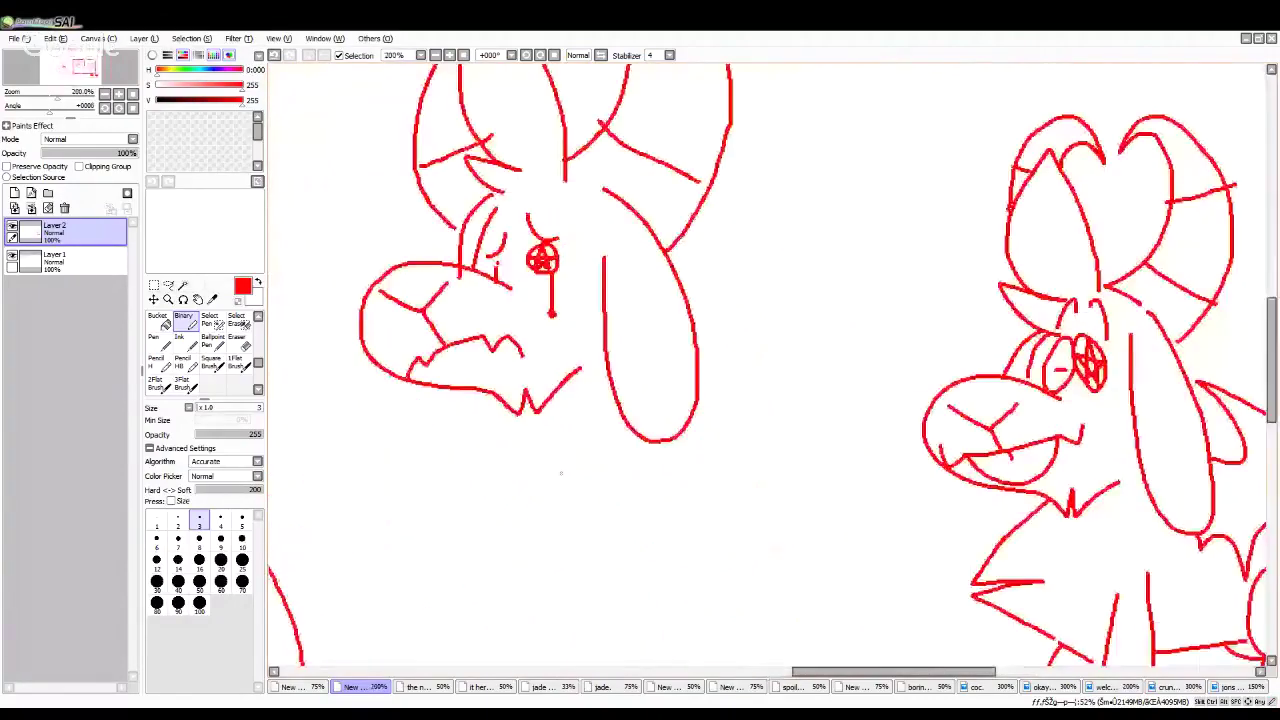
pyautogui.moveTo(515, 400)
pyautogui.mouseDown()
pyautogui.moveTo(406, 472)
pyautogui.moveTo(490, 537)
pyautogui.mouseUp()
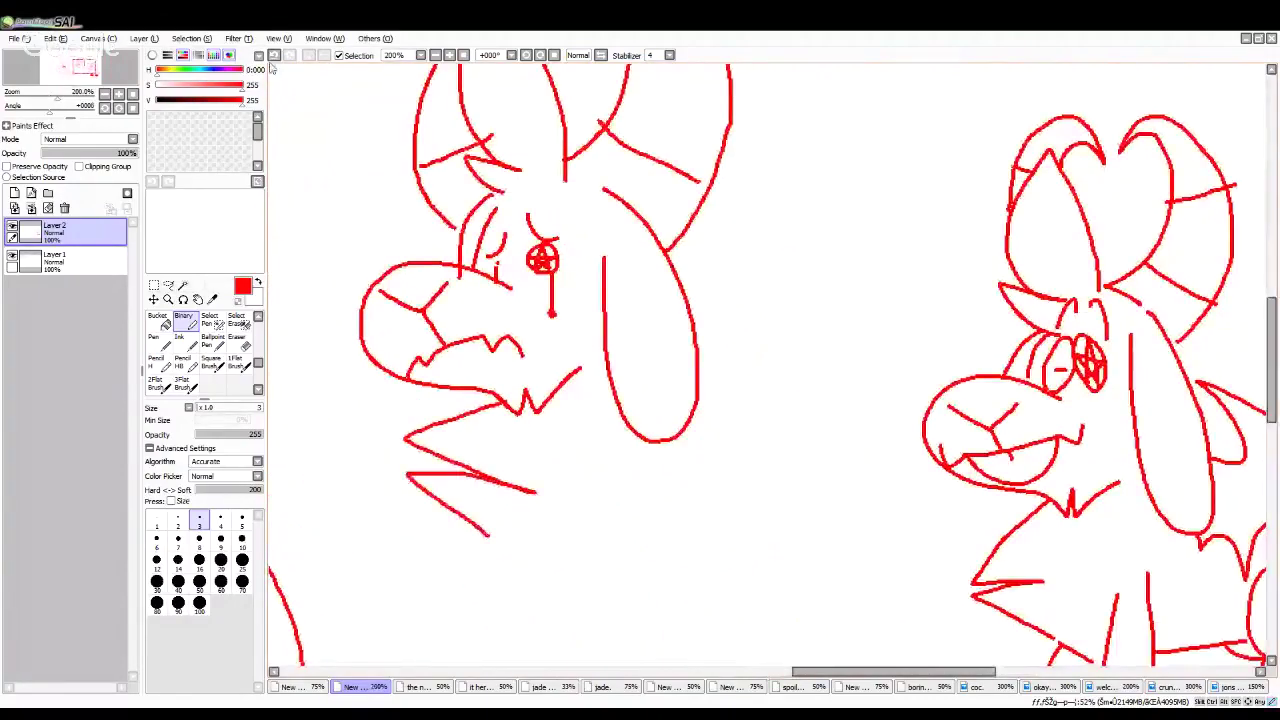
pyautogui.hotkey('ctrl', 'z')
pyautogui.moveTo(486, 388)
pyautogui.mouseDown()
pyautogui.moveTo(388, 444)
pyautogui.moveTo(423, 463)
pyautogui.moveTo(395, 480)
pyautogui.moveTo(453, 568)
pyautogui.mouseUp()
pyautogui.scroll(-1, 508, 460)
pyautogui.moveTo(508, 460); pyautogui.dragTo(514, 444)
pyautogui.hotkey('ctrl', 'z')
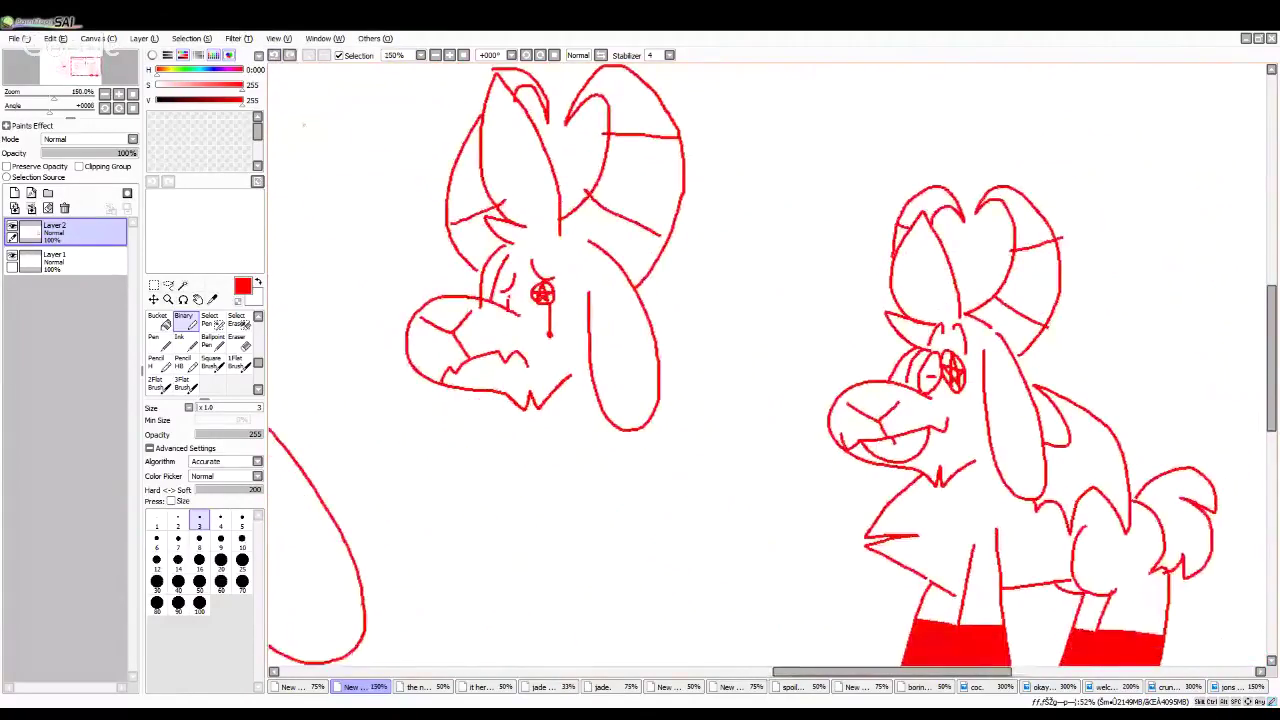
# Step: Draw jagged chest fur on both sides, zigzagging down from under the chin and from the tip of the floppy ear
pyautogui.scroll(2, 455, 483)
pyautogui.moveTo(541, 306)
pyautogui.mouseDown()
pyautogui.moveTo(379, 377)
pyautogui.moveTo(462, 500)
pyautogui.moveTo(523, 561)
pyautogui.mouseUp()
pyautogui.moveTo(752, 355)
pyautogui.mouseDown()
pyautogui.moveTo(818, 400)
pyautogui.moveTo(714, 440)
pyautogui.moveTo(786, 441)
pyautogui.moveTo(726, 527)
pyautogui.mouseUp()
pyautogui.scroll(-2, 724, 518)
pyautogui.scroll(1, 912, 596)
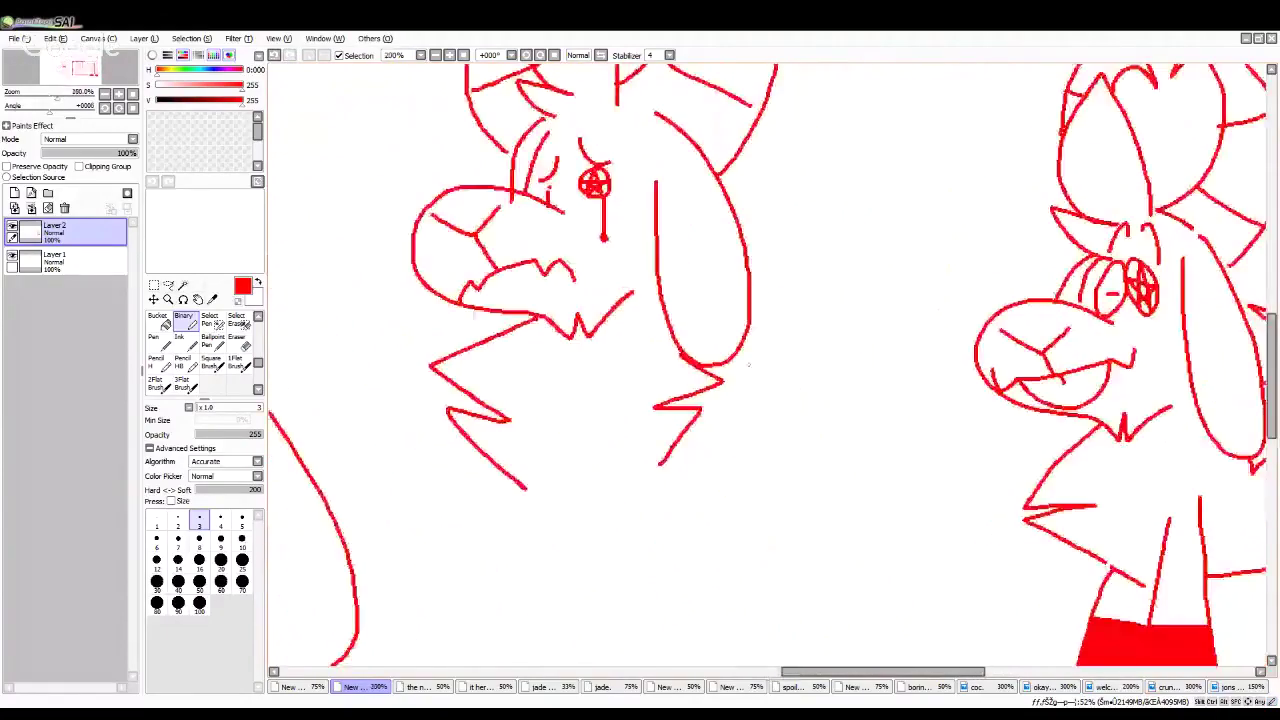
# Step: Draw two splayed front legs extending down and outward from the chest fur
pyautogui.scroll(-3, 680, 408)
pyautogui.scroll(2, 640, 360)
pyautogui.moveTo(655, 397)
pyautogui.mouseDown()
pyautogui.moveTo(712, 445)
pyautogui.moveTo(746, 535)
pyautogui.moveTo(682, 556)
pyautogui.moveTo(656, 400)
pyautogui.mouseUp()
pyautogui.moveTo(472, 448)
pyautogui.mouseDown()
pyautogui.moveTo(436, 582)
pyautogui.moveTo(444, 430)
pyautogui.moveTo(460, 405)
pyautogui.mouseUp()
# Step: Draw a hoof line across each front leg and fill both hooves with solid red using the Bucket
pyautogui.moveTo(418, 470); pyautogui.dragTo(458, 502)
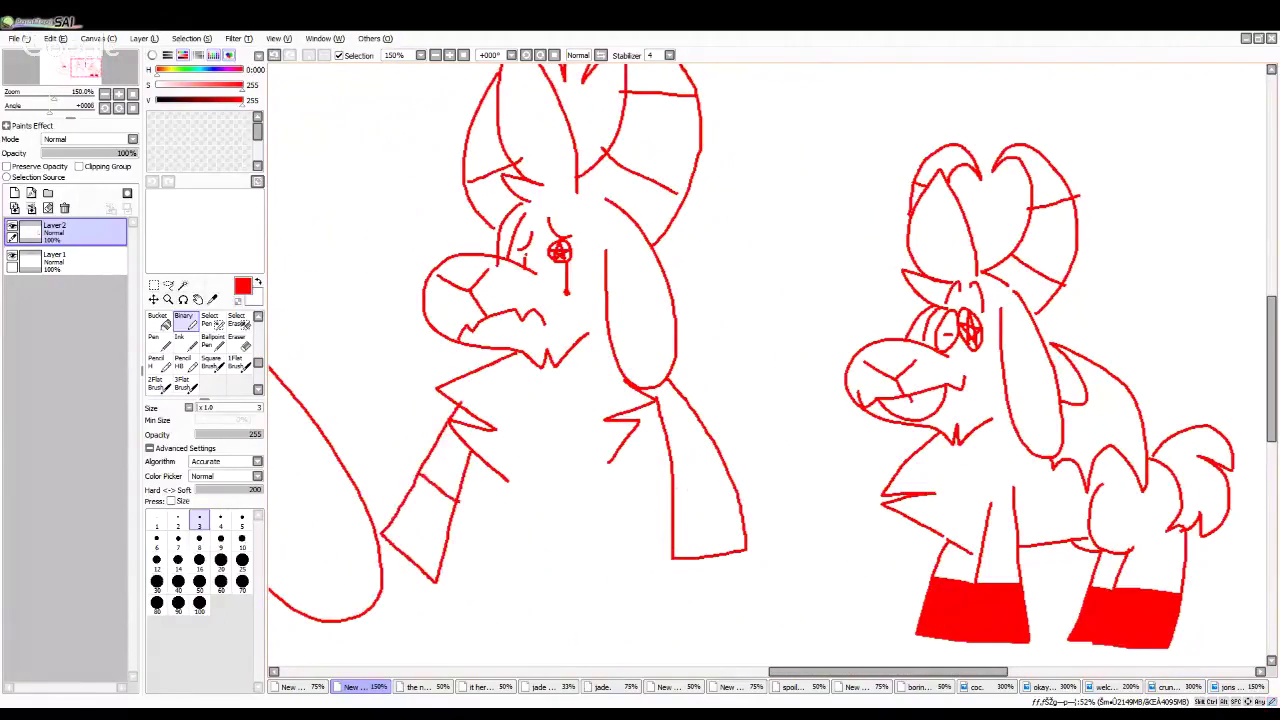
pyautogui.moveTo(674, 490); pyautogui.dragTo(724, 465)
pyautogui.click(158, 320)
pyautogui.click(420, 530)
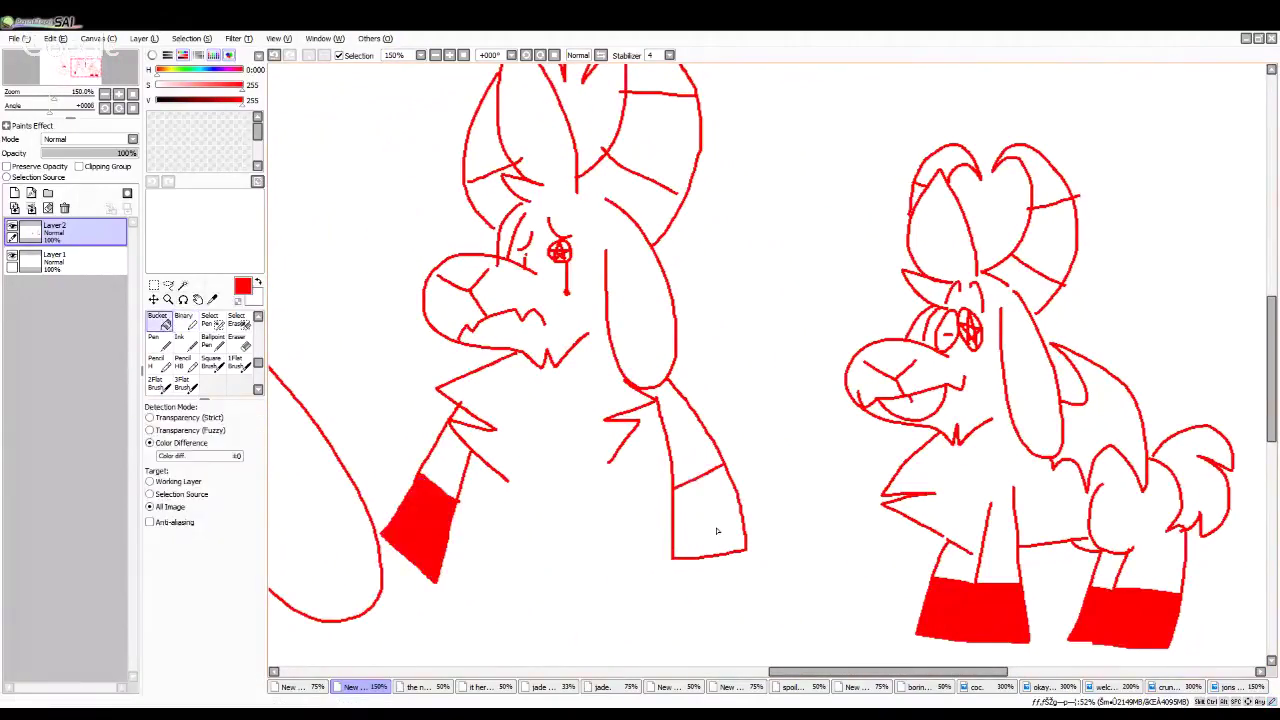
pyautogui.click(708, 520)
pyautogui.scroll(-2, 720, 465)
pyautogui.scroll(2, 720, 465)
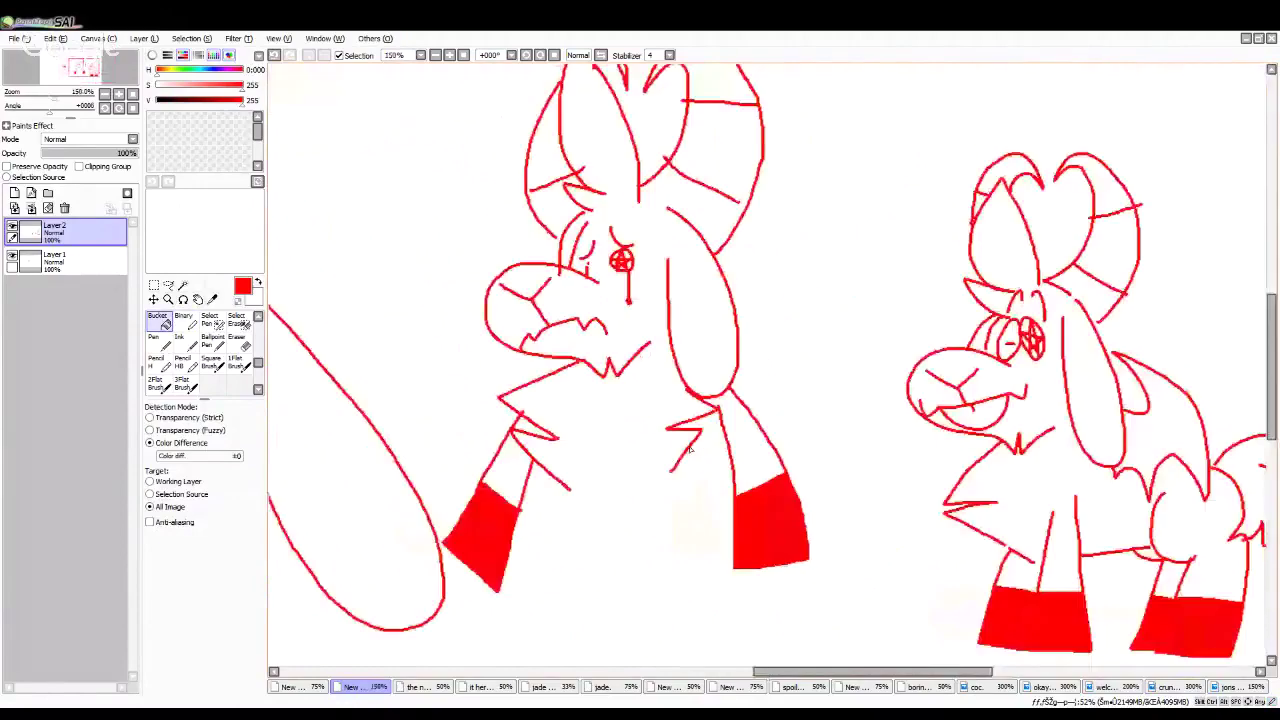
# Step: Cover the raised front leg beside the floppy ear with a solid black rectangle using a rectangular selection and the Pen, then deselect
pyautogui.click(154, 285)
pyautogui.scroll(1, 790, 492)
pyautogui.moveTo(678, 520); pyautogui.dragTo(828, 392)
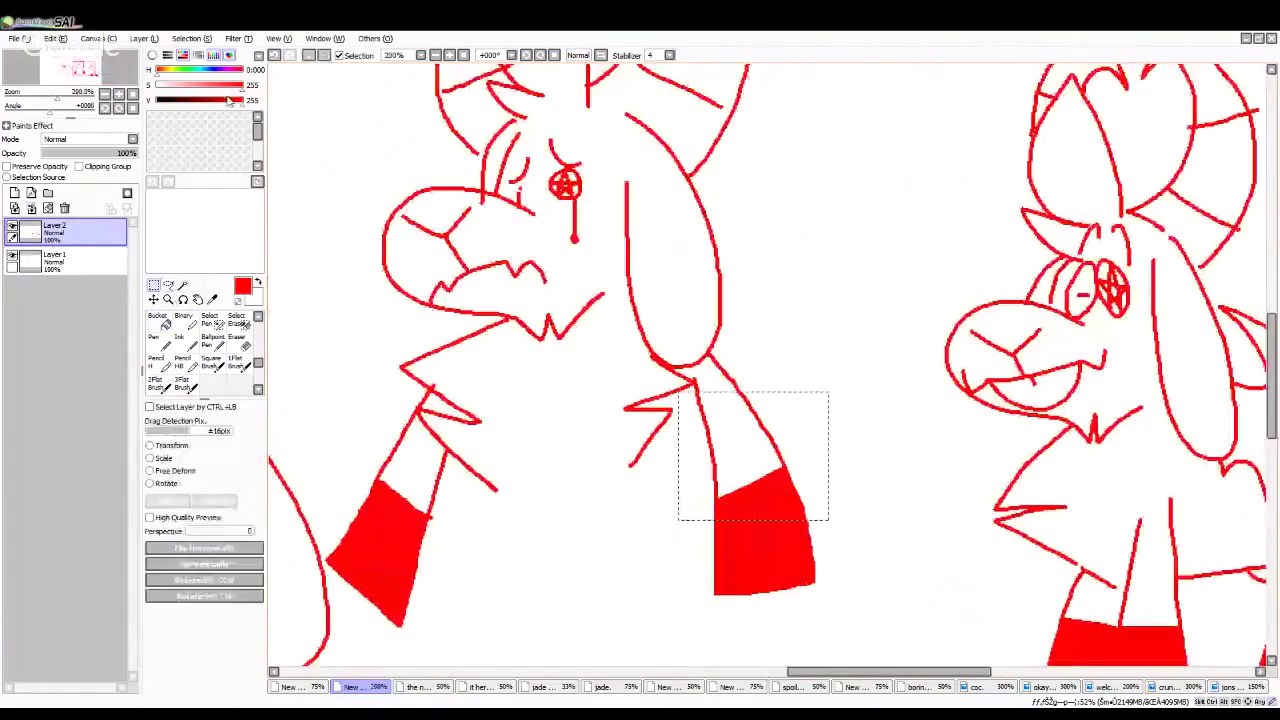
pyautogui.moveTo(228, 100); pyautogui.dragTo(155, 101)
pyautogui.click(152, 350)
pyautogui.moveTo(735, 408); pyautogui.dragTo(880, 402)
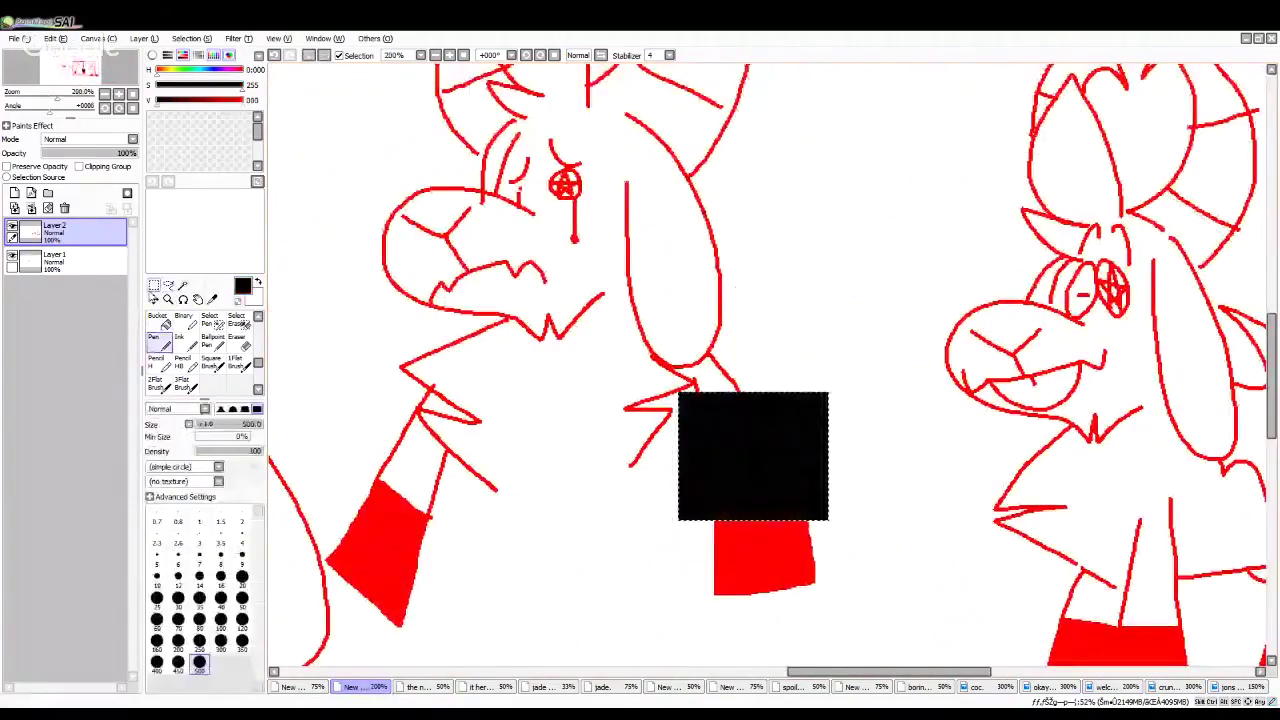
pyautogui.hotkey('ctrl', 'd')
# Step: Resample red from the hoof and draw both sides of the torso plus a short navel line with the Binary pen
pyautogui.click(212, 300)
pyautogui.click(368, 528)
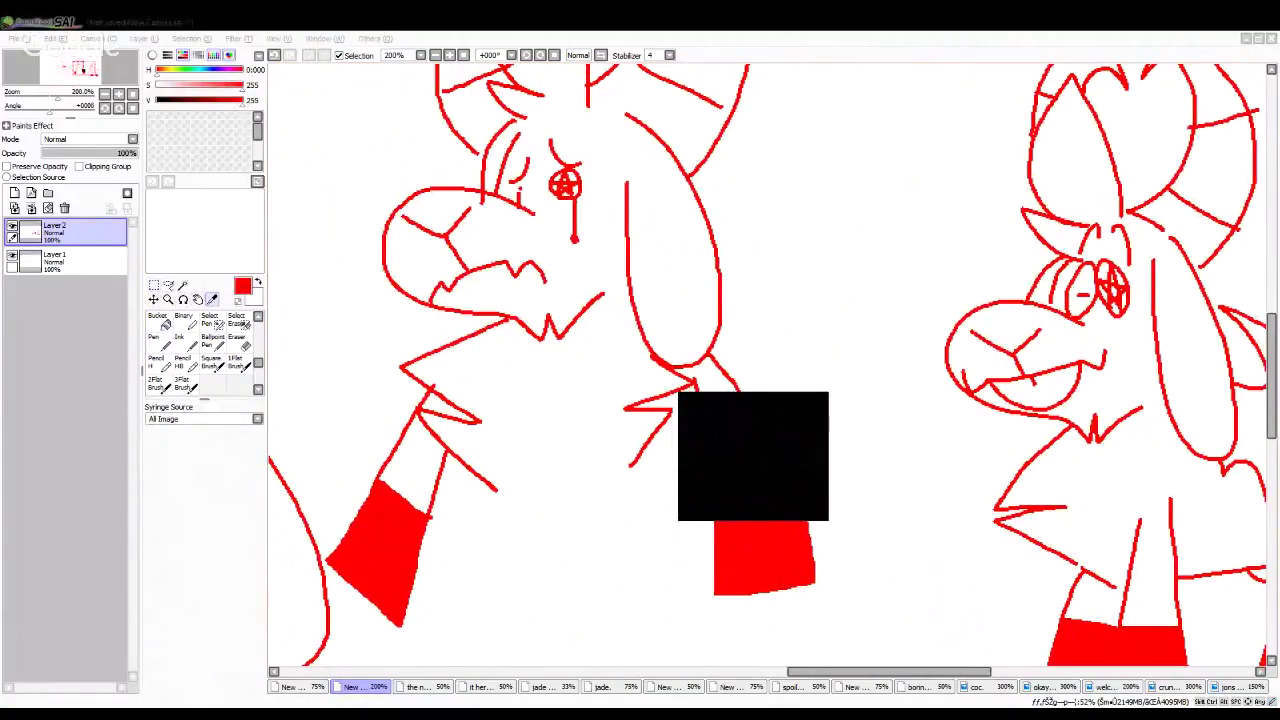
pyautogui.click(185, 321)
pyautogui.scroll(-2, 546, 312)
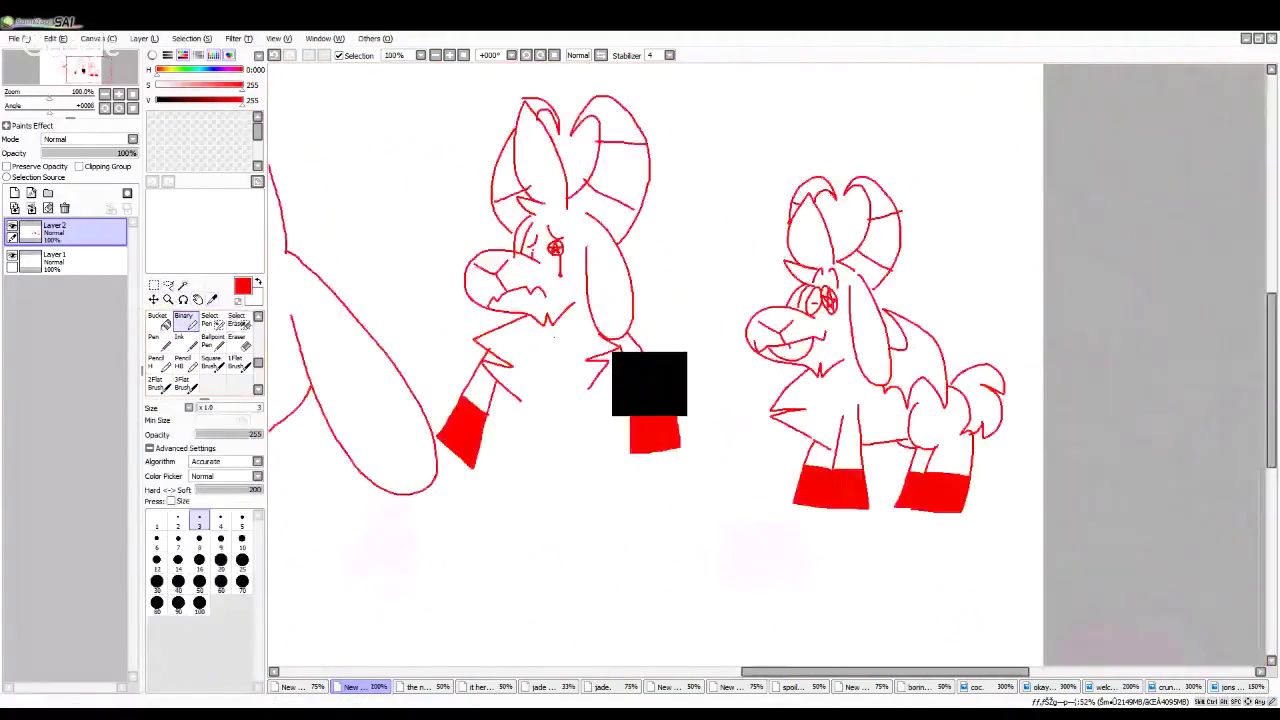
pyautogui.scroll(3, 514, 431)
pyautogui.moveTo(497, 309)
pyautogui.mouseDown()
pyautogui.moveTo(484, 380)
pyautogui.moveTo(437, 482)
pyautogui.mouseUp()
pyautogui.moveTo(761, 276)
pyautogui.mouseDown()
pyautogui.moveTo(776, 359)
pyautogui.moveTo(818, 417)
pyautogui.moveTo(814, 478)
pyautogui.mouseUp()
pyautogui.scroll(1, 680, 484)
pyautogui.moveTo(557, 442); pyautogui.dragTo(638, 446)
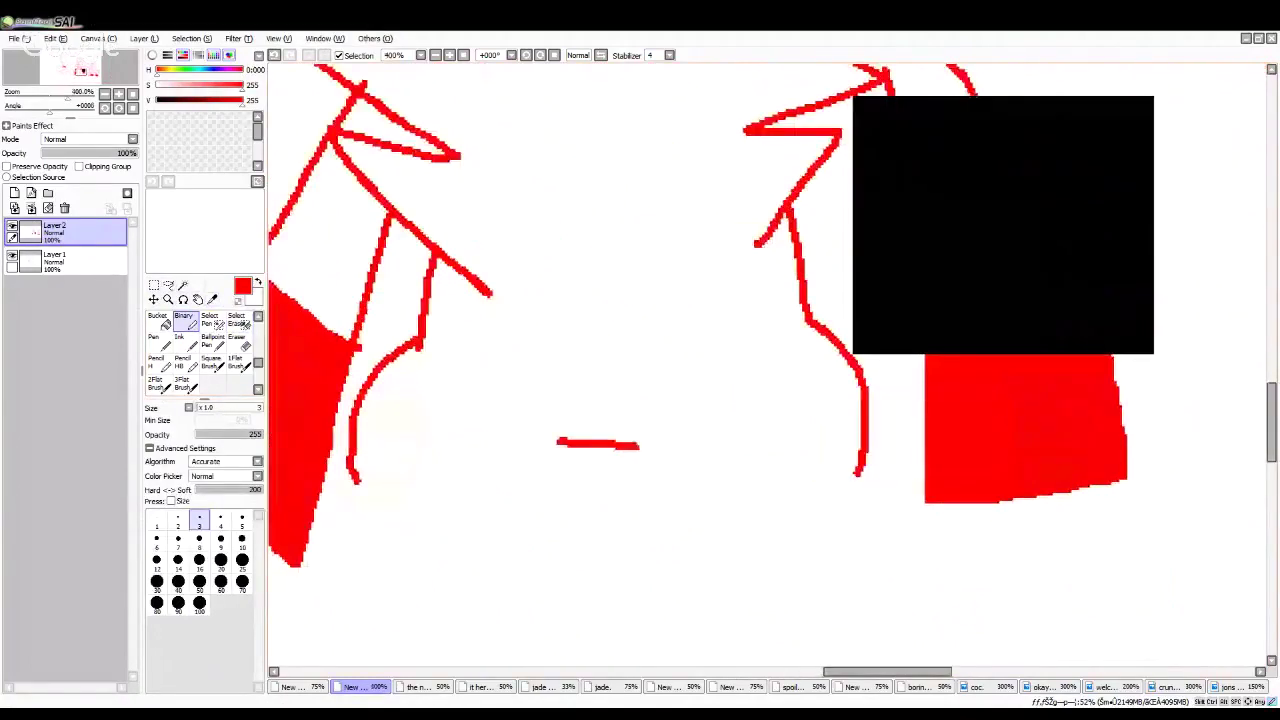
pyautogui.scroll(-4, 669, 447)
pyautogui.scroll(3, 707, 365)
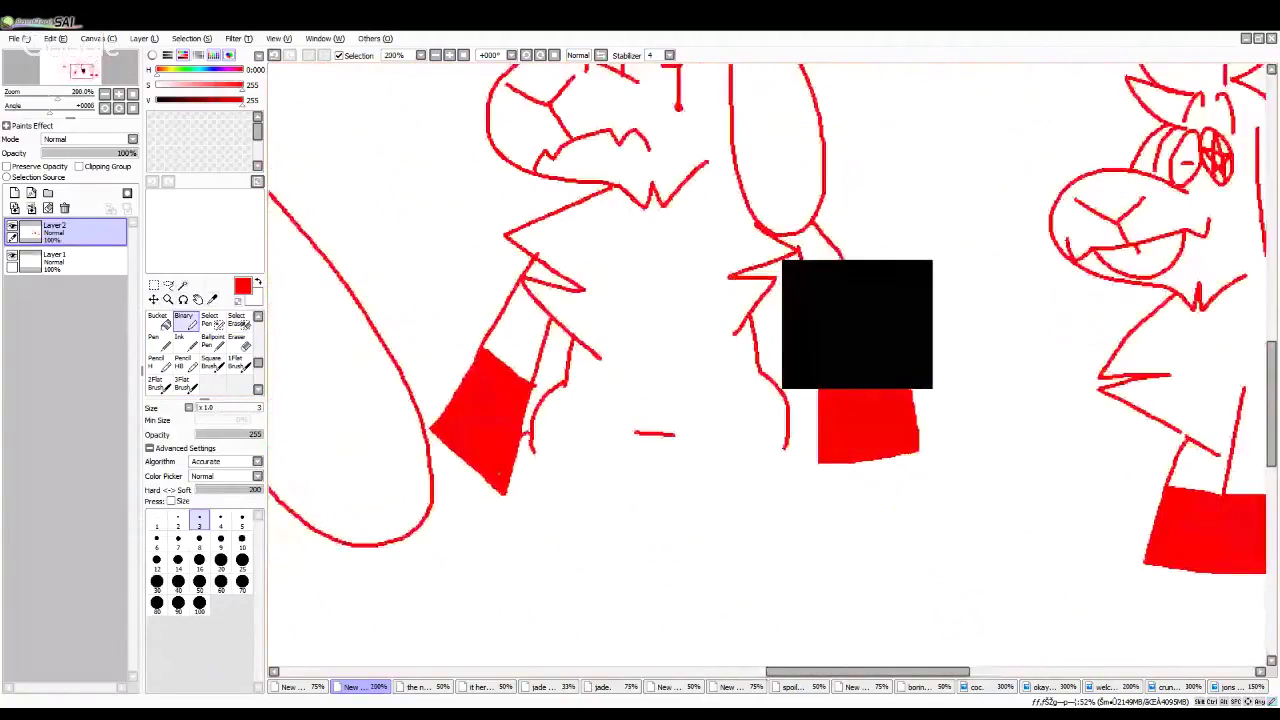
# Step: Draw the curved belly bottom, rounded hips and two splayed hind legs below the torso
pyautogui.scroll(-4, 707, 365)
pyautogui.scroll(1, 707, 365)
pyautogui.scroll(1, 535, 486)
pyautogui.moveTo(540, 495)
pyautogui.mouseDown()
pyautogui.moveTo(495, 646)
pyautogui.moveTo(598, 479)
pyautogui.moveTo(636, 490)
pyautogui.moveTo(802, 482)
pyautogui.mouseUp()
pyautogui.scroll(2, 601, 493)
pyautogui.moveTo(902, 334)
pyautogui.mouseDown()
pyautogui.moveTo(970, 402)
pyautogui.moveTo(926, 474)
pyautogui.mouseUp()
pyautogui.scroll(-4, 828, 438)
pyautogui.scroll(3, 866, 463)
pyautogui.moveTo(851, 417)
pyautogui.mouseDown()
pyautogui.moveTo(887, 463)
pyautogui.moveTo(854, 638)
pyautogui.moveTo(798, 440)
pyautogui.mouseUp()
pyautogui.scroll(2, 795, 432)
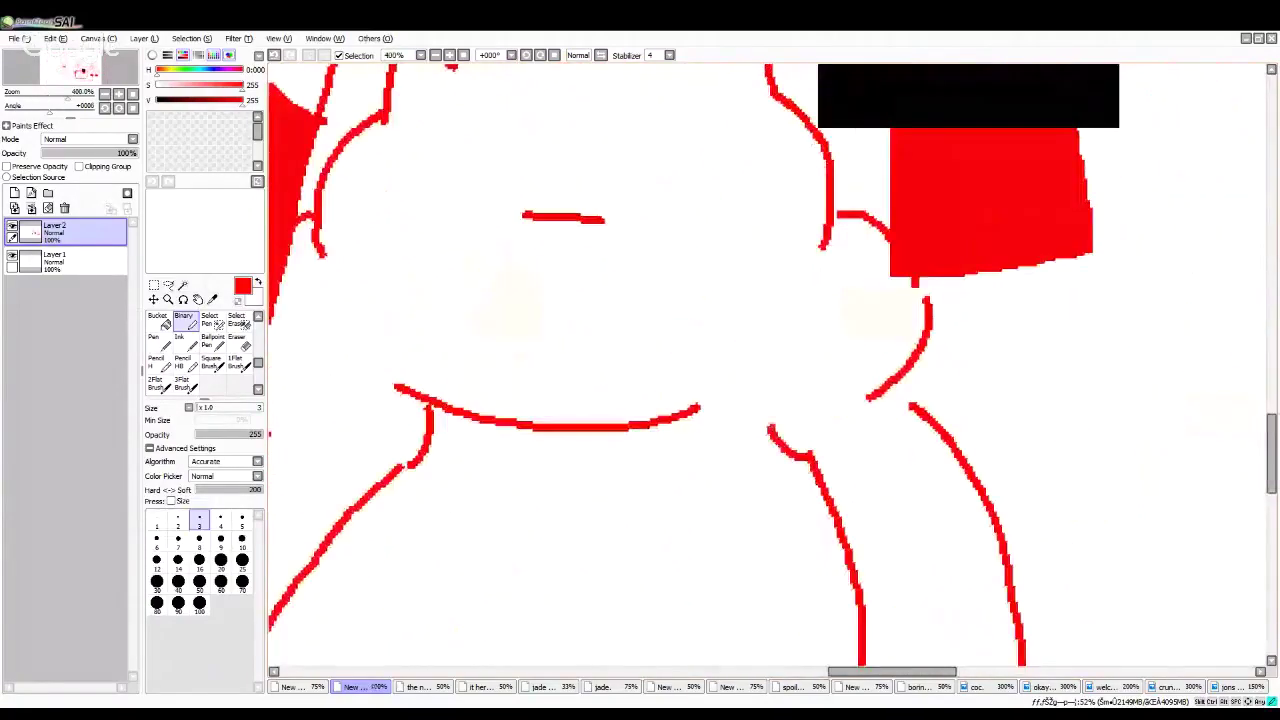
# Step: Draw a hoof line across each hind leg and fill both hind hooves with solid red using the Bucket
pyautogui.scroll(-3, 750, 400)
pyautogui.scroll(2, 570, 434)
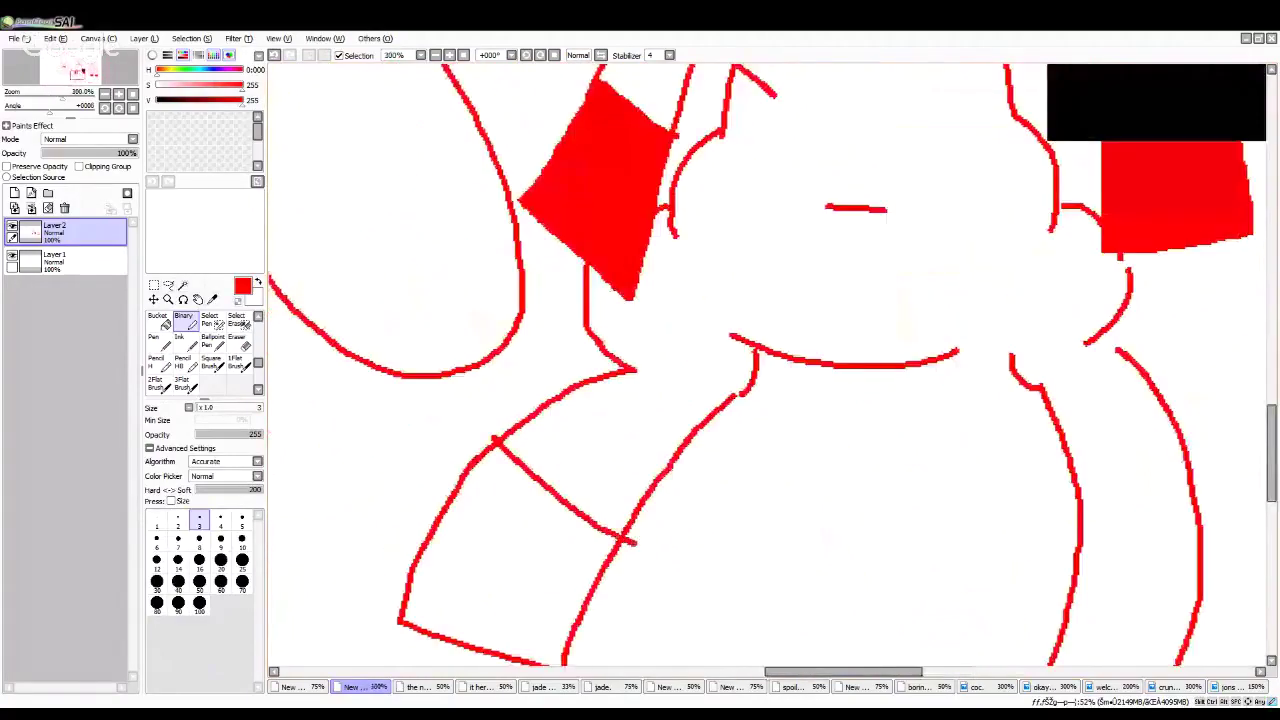
pyautogui.scroll(-1, 670, 460)
pyautogui.moveTo(670, 461); pyautogui.dragTo(750, 451)
pyautogui.click(157, 320)
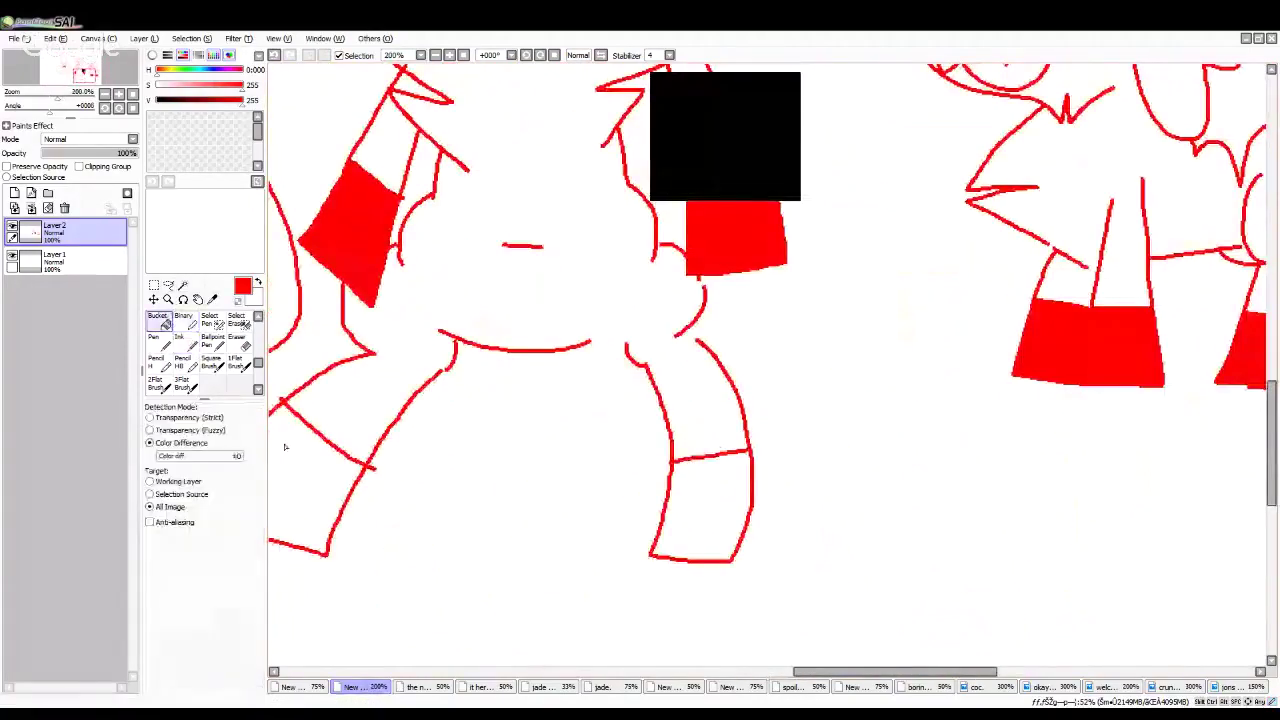
pyautogui.click(310, 490)
pyautogui.click(705, 505)
pyautogui.scroll(-5, 691, 470)
pyautogui.scroll(3, 691, 470)
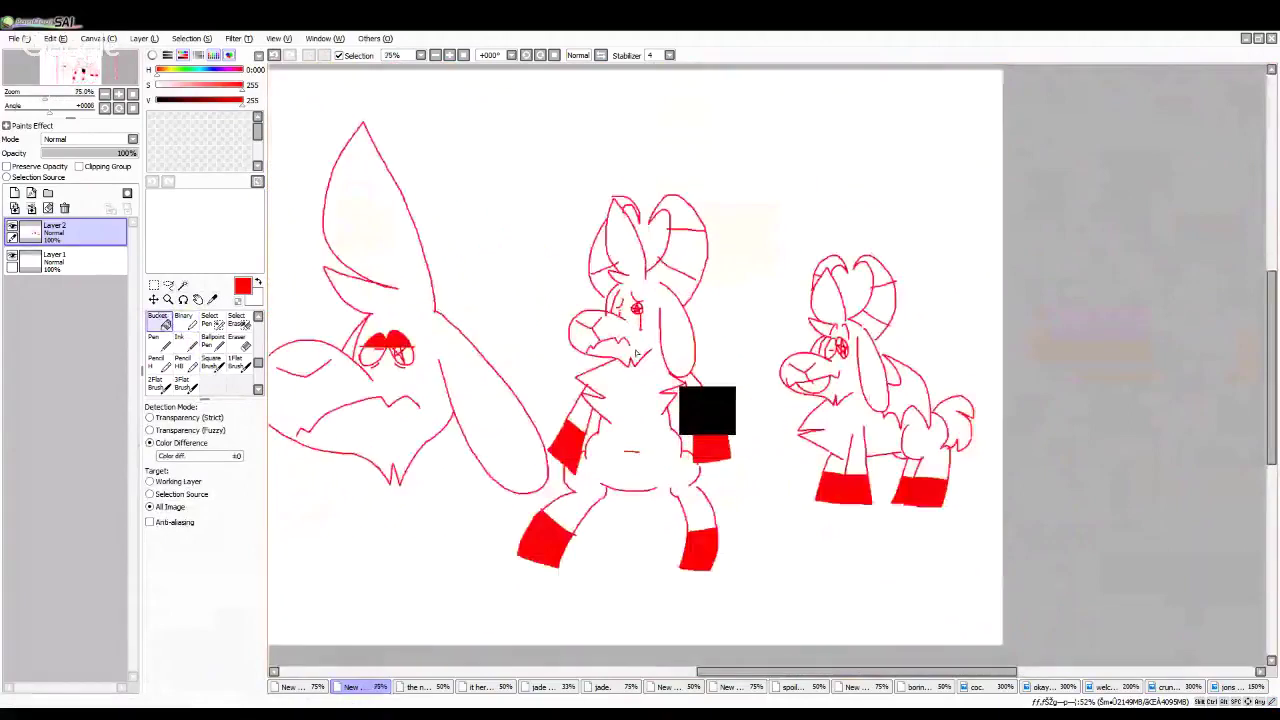
# Step: Lasso the sitting frowning goat, move it to the far left end of the canvas and deselect
pyautogui.click(168, 285)
pyautogui.moveTo(612, 150)
pyautogui.mouseDown()
pyautogui.moveTo(557, 282)
pyautogui.moveTo(546, 504)
pyautogui.moveTo(566, 664)
pyautogui.moveTo(768, 400)
pyautogui.moveTo(679, 146)
pyautogui.moveTo(614, 151)
pyautogui.mouseUp()
pyautogui.scroll(-4, 740, 301)
pyautogui.moveTo(775, 242)
pyautogui.mouseDown()
pyautogui.moveTo(587, 255)
pyautogui.moveTo(606, 261)
pyautogui.moveTo(560, 345)
pyautogui.moveTo(630, 224)
pyautogui.mouseUp()
pyautogui.hotkey('ctrl', 'd')
# Step: Lasso the large frowning head on Layer1, move it toward the small standing goat and deselect
pyautogui.scroll(1, 615, 226)
pyautogui.moveTo(641, 321); pyautogui.dragTo(725, 273)
pyautogui.click(92, 264)
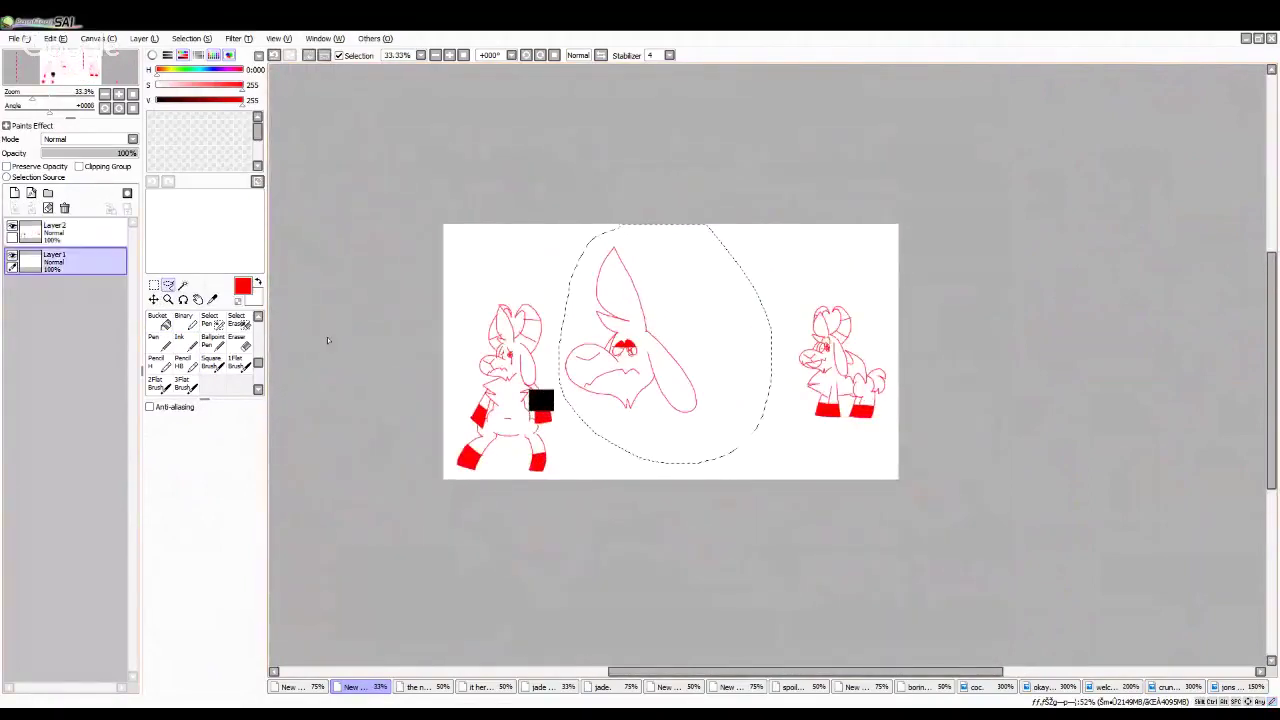
pyautogui.moveTo(683, 387)
pyautogui.mouseDown()
pyautogui.moveTo(800, 322)
pyautogui.moveTo(757, 340)
pyautogui.moveTo(772, 368)
pyautogui.mouseUp()
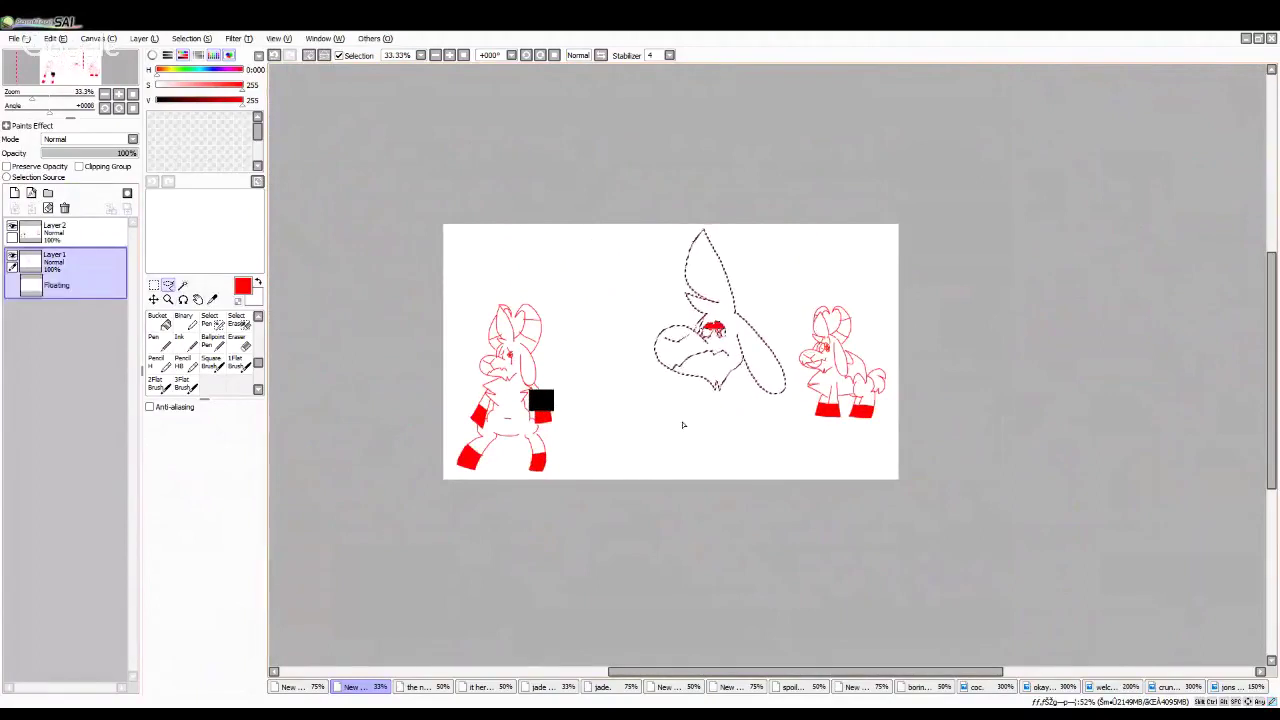
pyautogui.hotkey('ctrl', 'd')
# Step: Return to Layer2 and draw a scalloped bat wing on each side of the sitting goat with the Binary pen
pyautogui.click(183, 318)
pyautogui.click(78, 238)
pyautogui.scroll(-1, 510, 403)
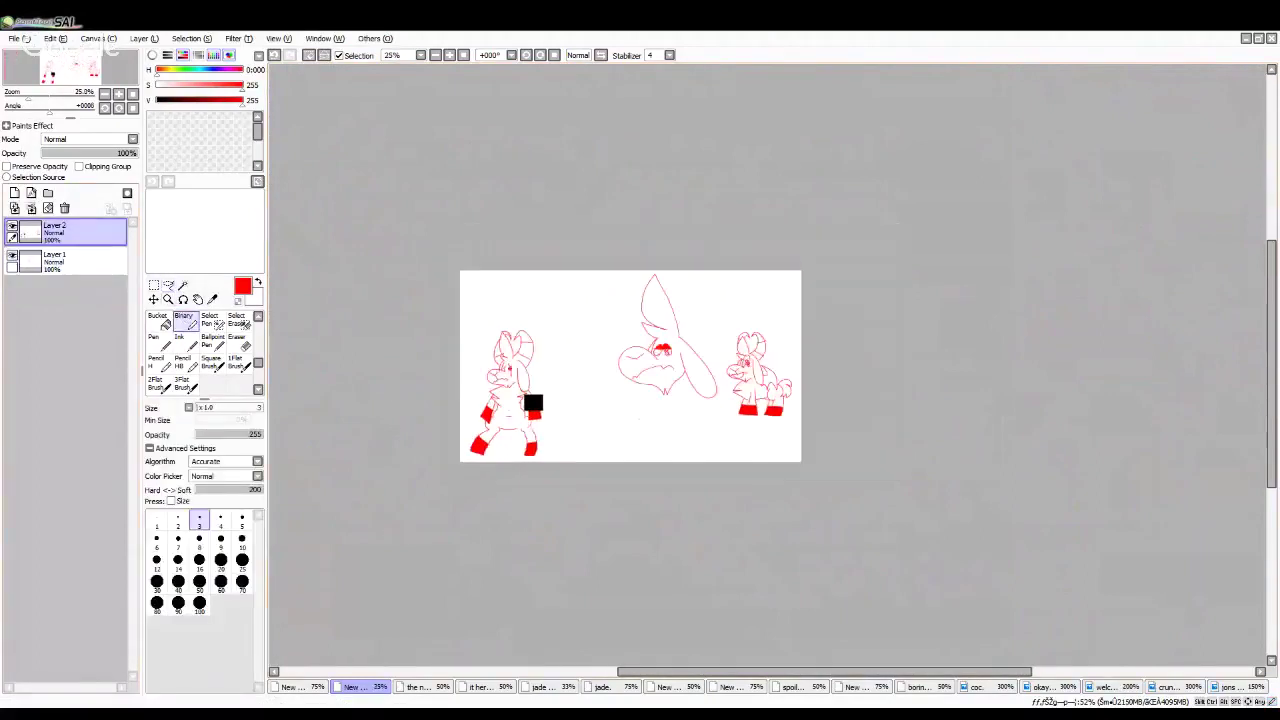
pyautogui.scroll(3, 504, 424)
pyautogui.click(186, 322)
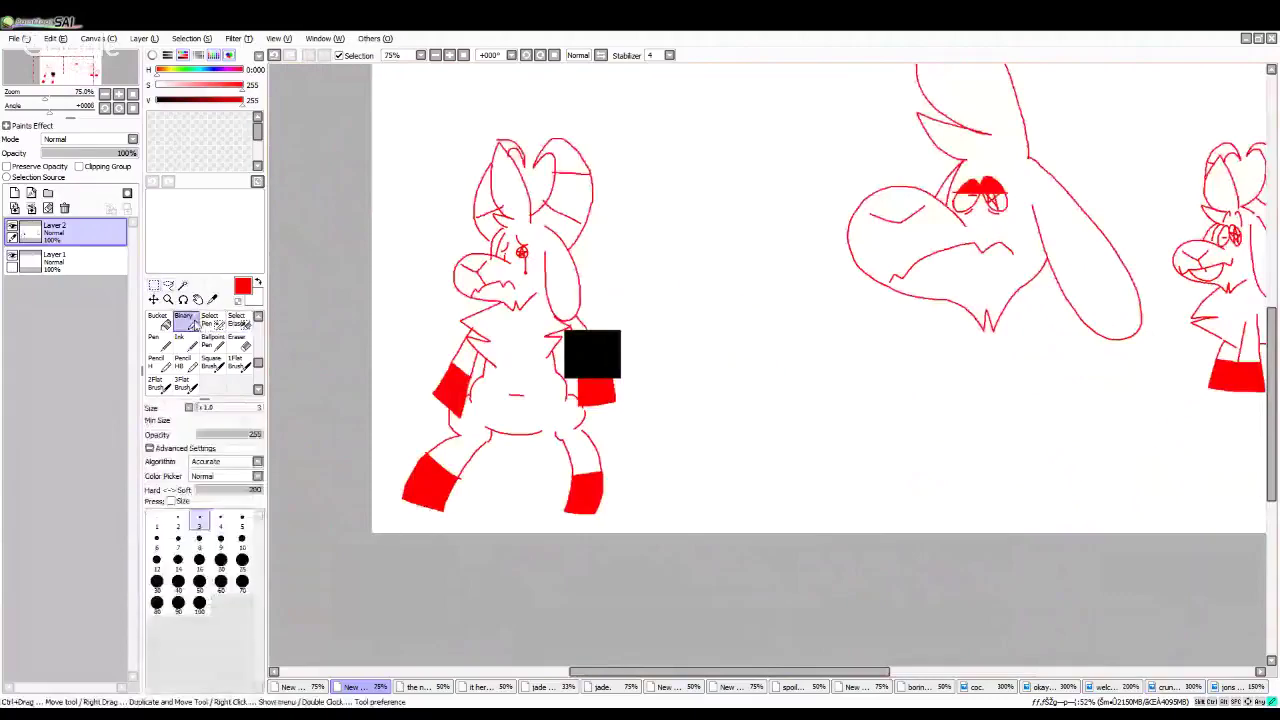
pyautogui.scroll(3, 607, 336)
pyautogui.moveTo(538, 263)
pyautogui.mouseDown()
pyautogui.moveTo(635, 177)
pyautogui.moveTo(707, 434)
pyautogui.moveTo(651, 438)
pyautogui.moveTo(644, 398)
pyautogui.mouseUp()
pyautogui.scroll(-3, 645, 400)
pyautogui.scroll(2, 444, 368)
pyautogui.moveTo(508, 309)
pyautogui.mouseDown()
pyautogui.moveTo(430, 336)
pyautogui.moveTo(486, 430)
pyautogui.moveTo(518, 414)
pyautogui.mouseUp()
# Step: Draw a fluffy, jagged-edged tail curling out beside the sitting goat's hip
pyautogui.scroll(-4, 533, 394)
pyautogui.scroll(6, 605, 431)
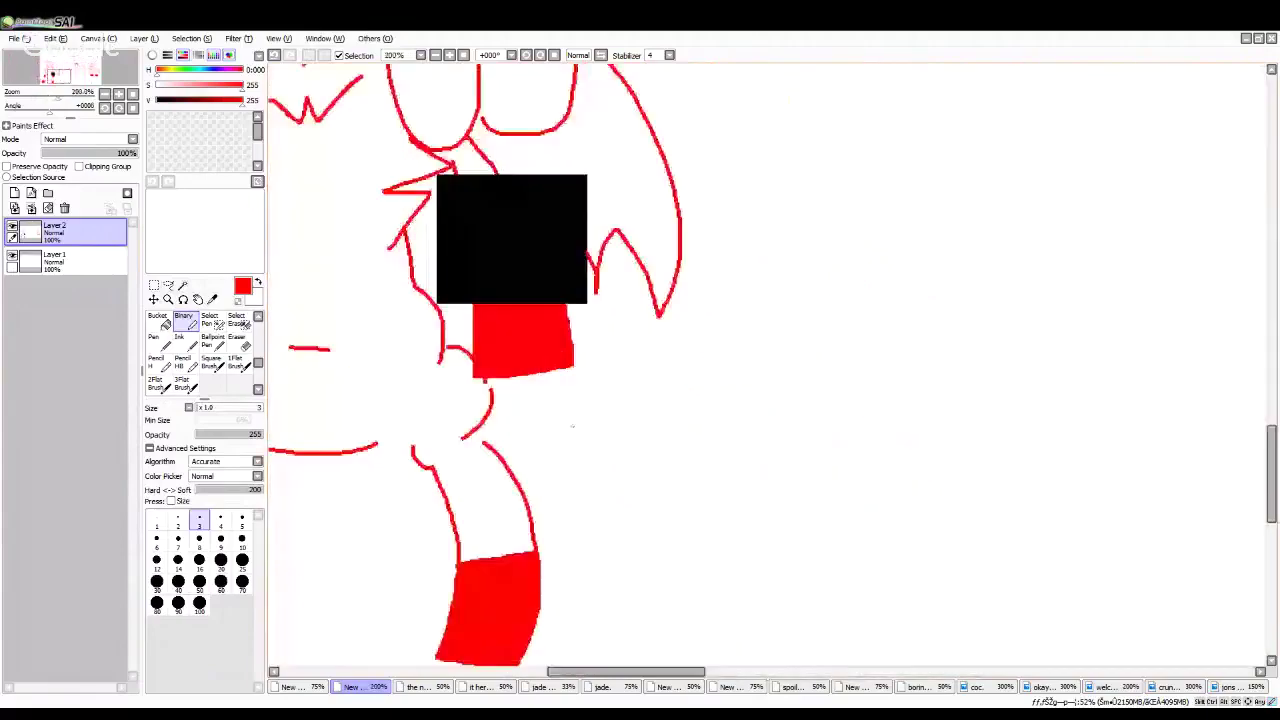
pyautogui.moveTo(545, 357)
pyautogui.mouseDown()
pyautogui.moveTo(587, 438)
pyautogui.moveTo(549, 527)
pyautogui.moveTo(518, 536)
pyautogui.mouseUp()
pyautogui.scroll(-7, 534, 480)
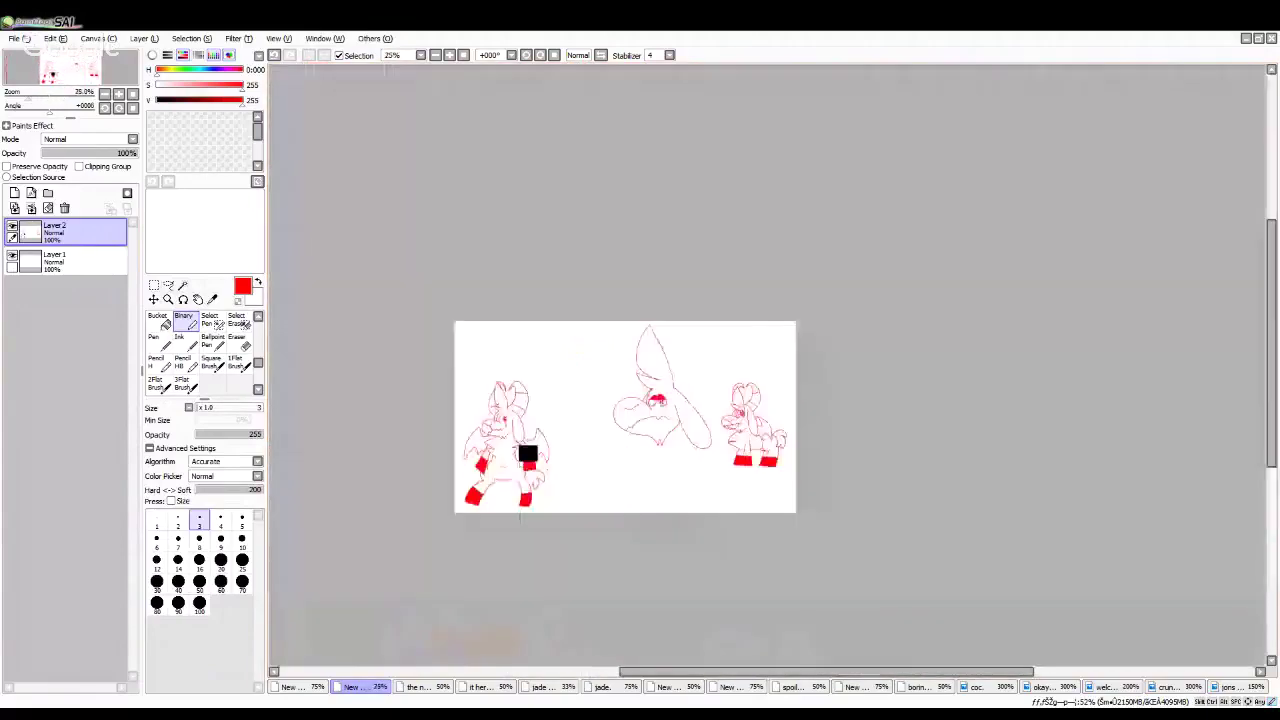
# Step: Add a new layer and paint a large solid red band over the sitting goat's upper half with the size 500 Pen
pyautogui.scroll(3, 475, 435)
pyautogui.click(14, 193)
pyautogui.click(159, 342)
pyautogui.moveTo(527, 335); pyautogui.dragTo(720, 380)
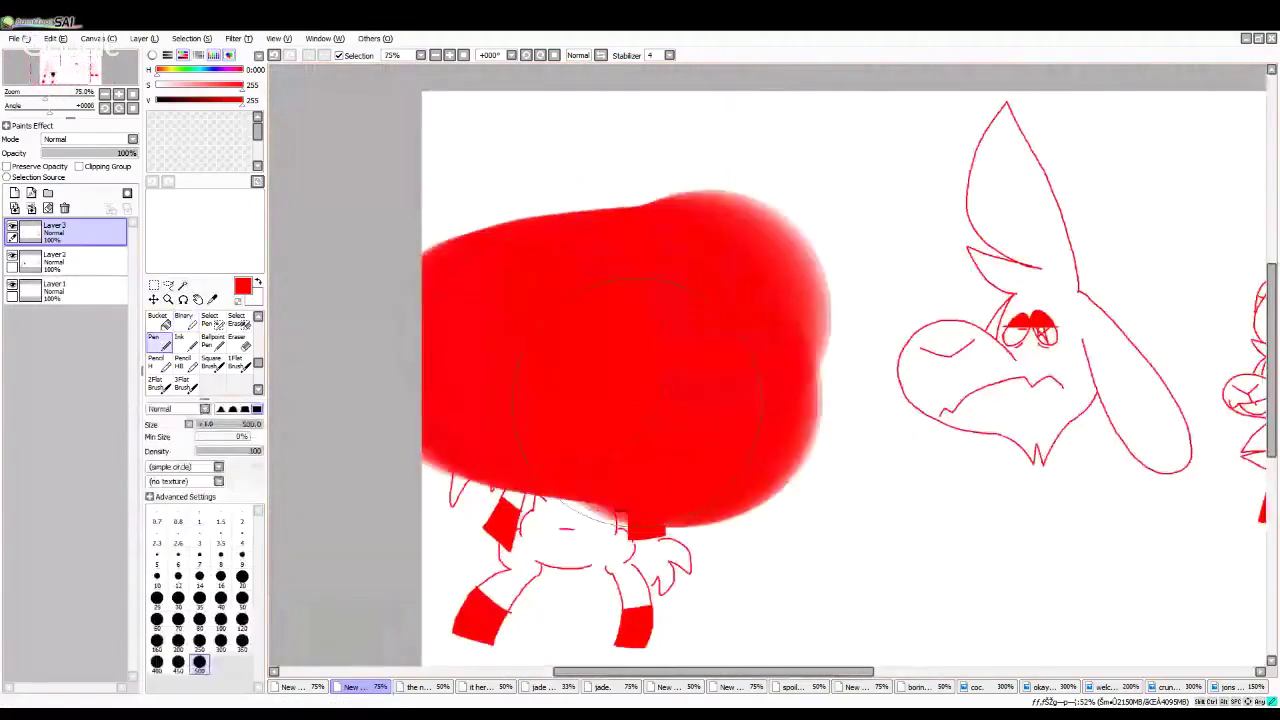
pyautogui.hotkey('ctrl', 'z')
pyautogui.click(540, 365)
pyautogui.moveTo(540, 365); pyautogui.dragTo(650, 365)
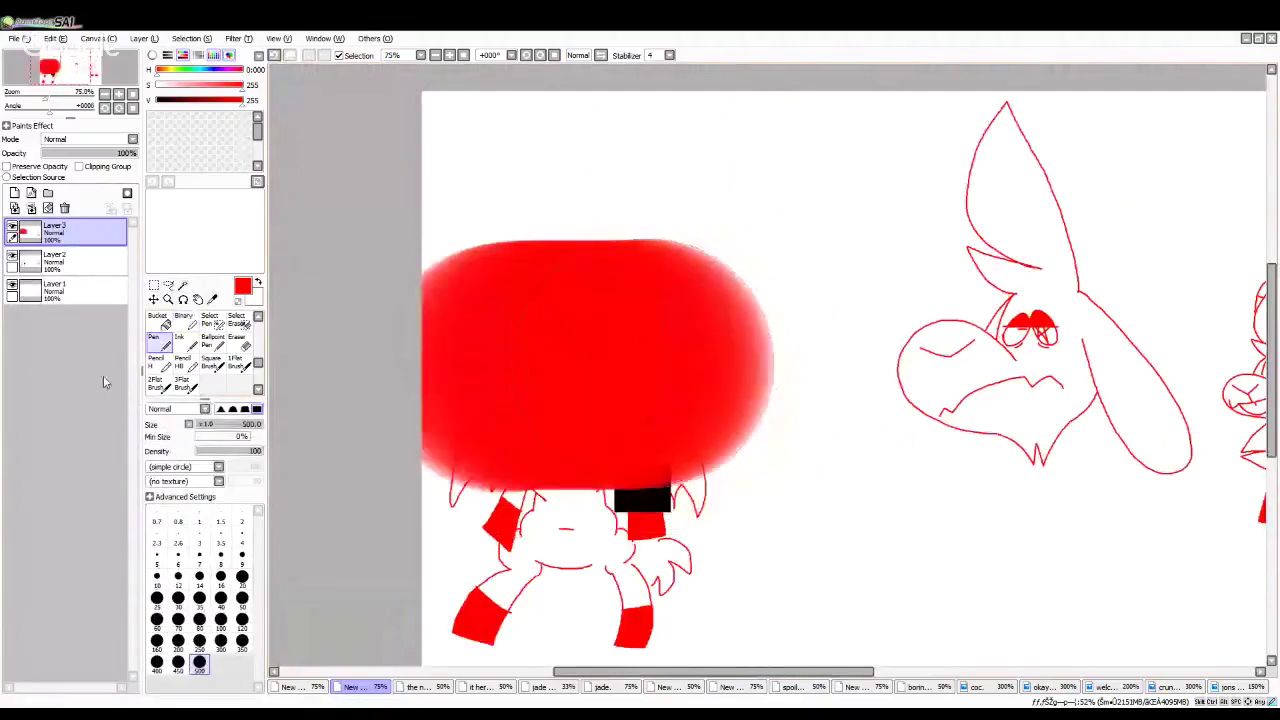
# Step: Smear the red band downward into a fade with the Blur brush at size 500, and lower the layer's opacity to 44%
pyautogui.scroll(-3, 205, 350)
pyautogui.click(236, 340)
pyautogui.click(199, 684)
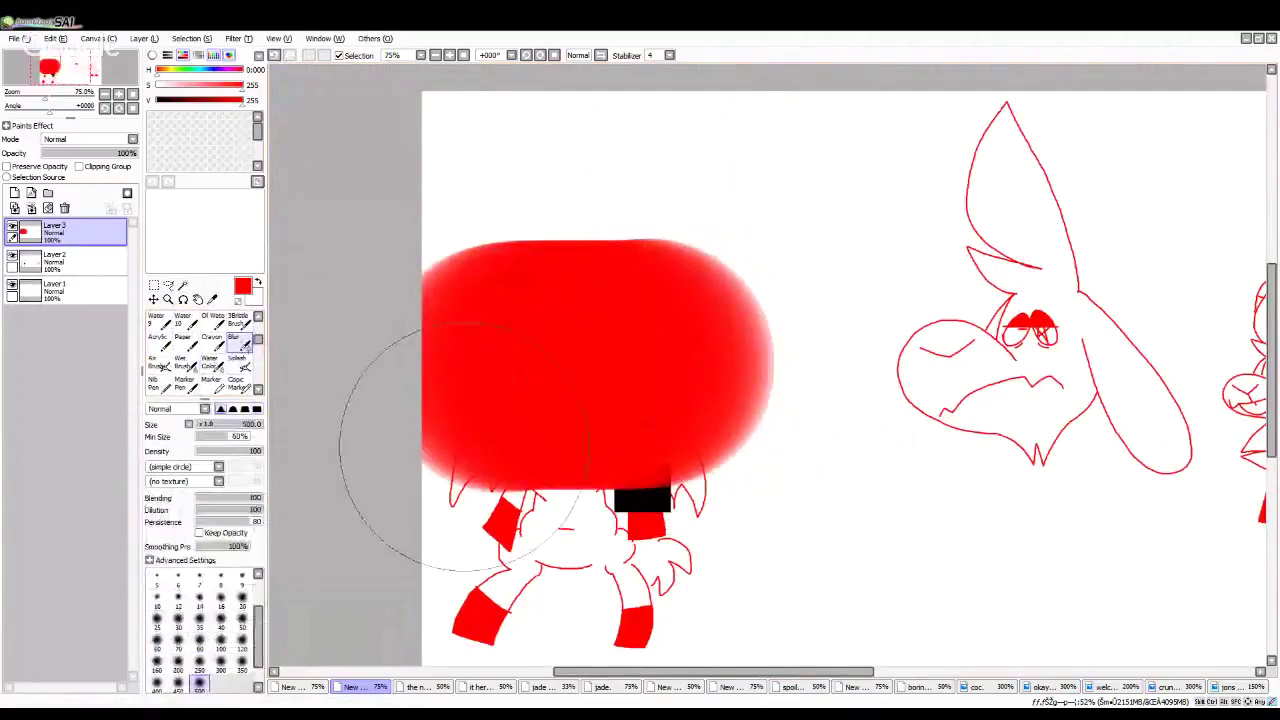
pyautogui.moveTo(440, 440)
pyautogui.mouseDown()
pyautogui.moveTo(525, 450)
pyautogui.moveTo(535, 414)
pyautogui.moveTo(716, 409)
pyautogui.moveTo(427, 405)
pyautogui.moveTo(465, 348)
pyautogui.mouseUp()
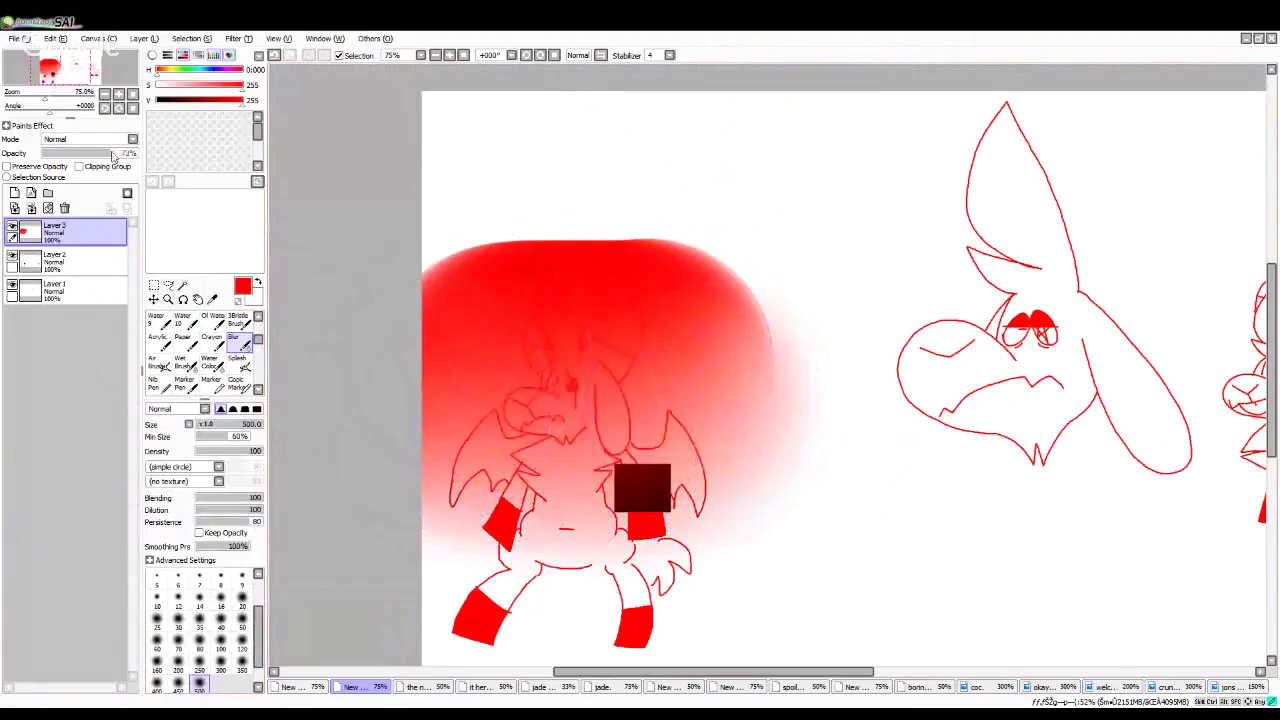
pyautogui.moveTo(125, 153); pyautogui.dragTo(86, 156)
pyautogui.scroll(-5, 546, 388)
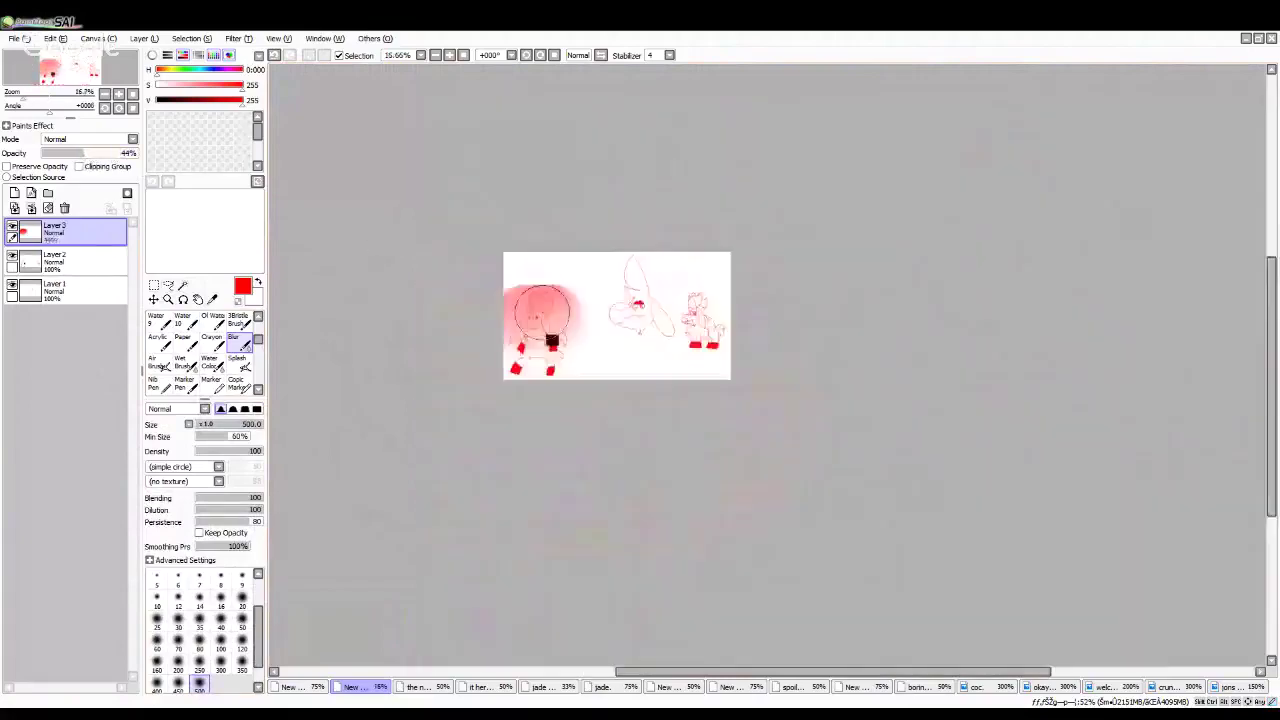
pyautogui.scroll(5, 546, 388)
pyautogui.scroll(-3, 162, 350)
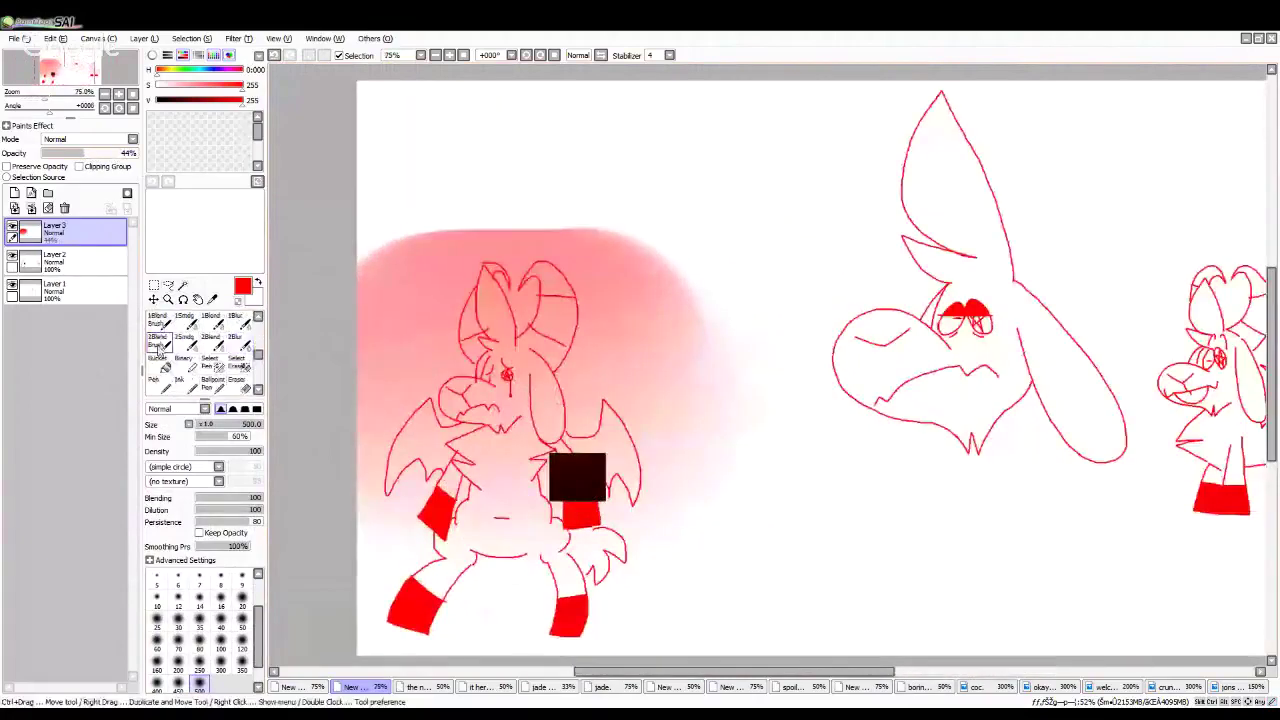
pyautogui.scroll(-1, 160, 348)
pyautogui.click(184, 340)
pyautogui.click(220, 581)
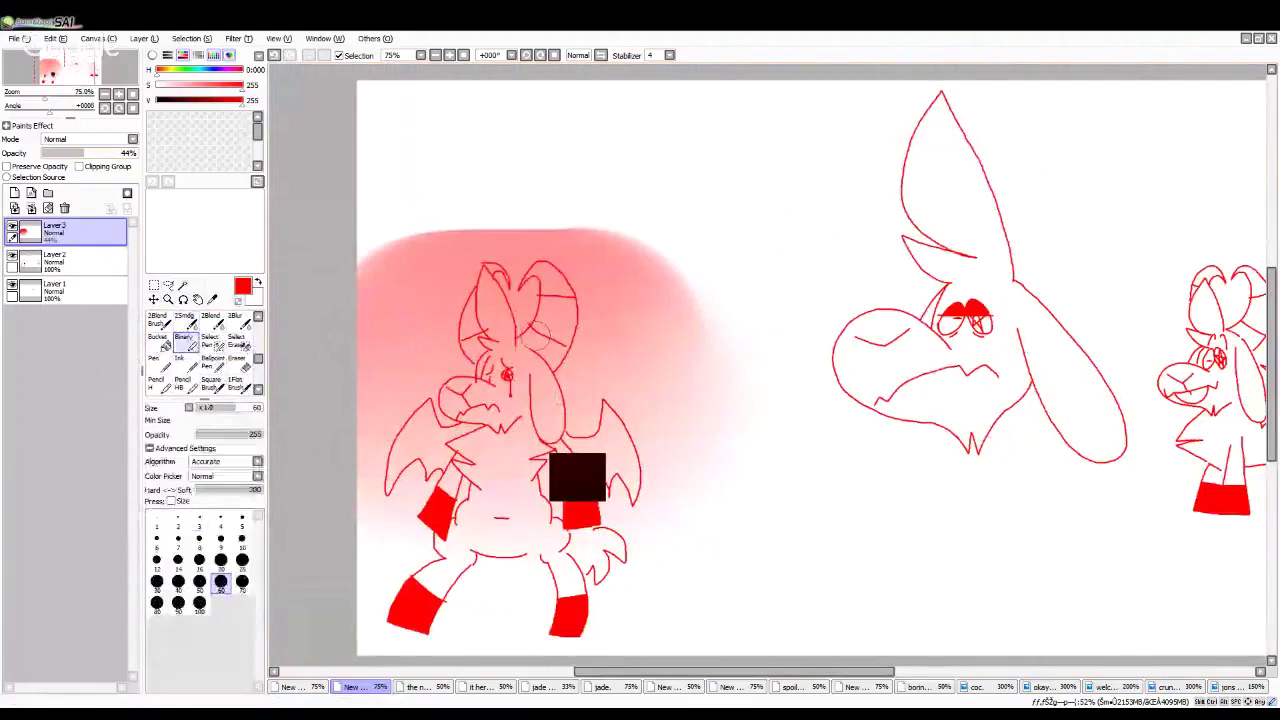
pyautogui.moveTo(490, 340); pyautogui.dragTo(458, 525)
pyautogui.click(273, 56)
pyautogui.moveTo(408, 270); pyautogui.dragTo(412, 423)
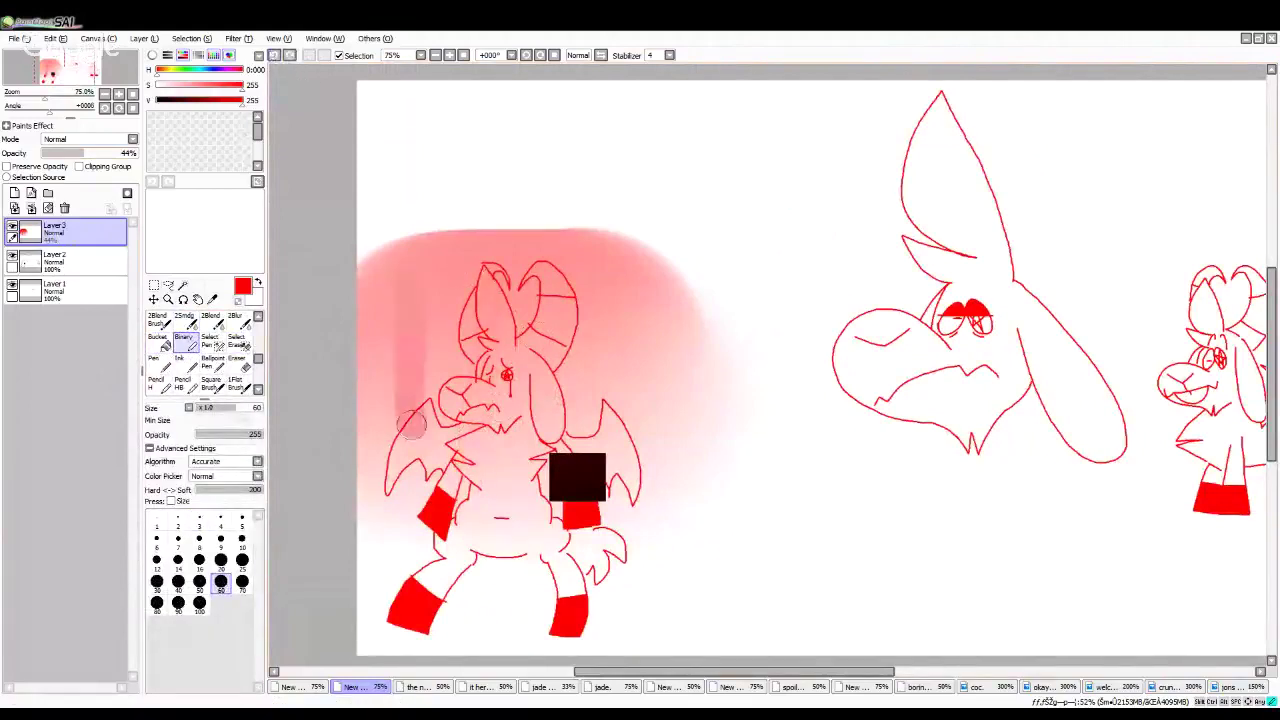
pyautogui.moveTo(532, 305); pyautogui.dragTo(526, 487)
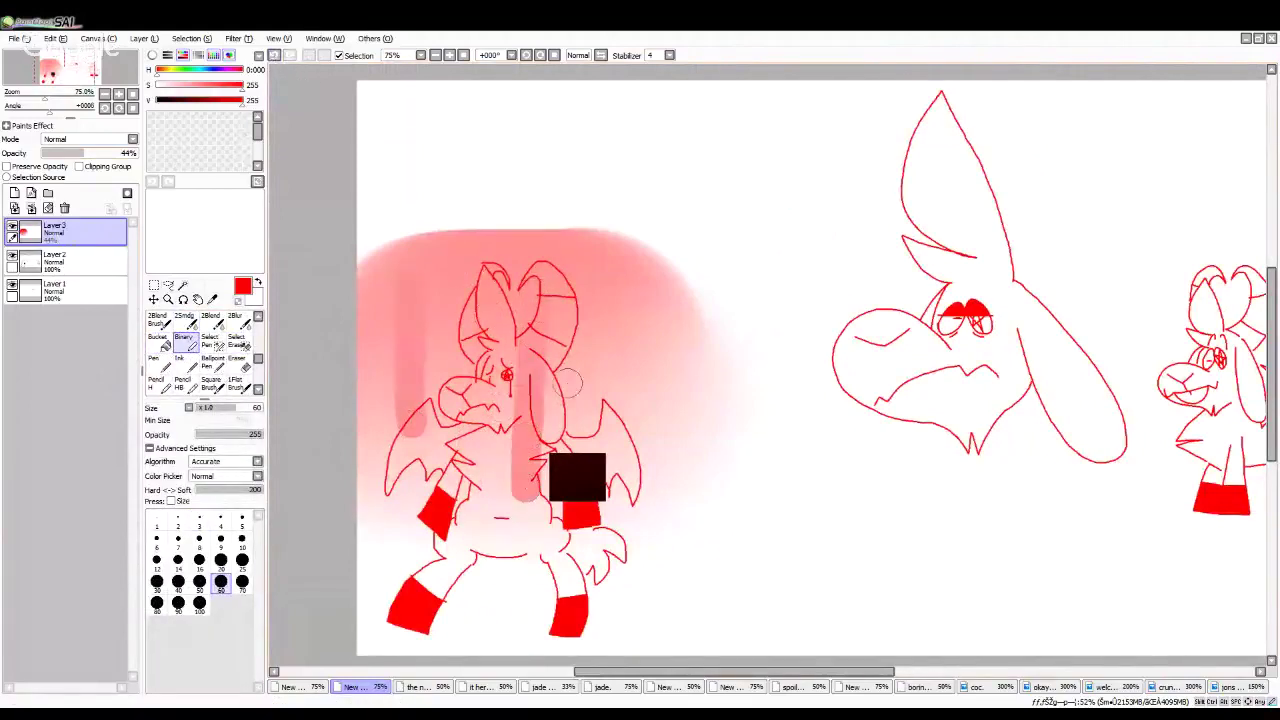
pyautogui.click(273, 55)
pyautogui.click(273, 55)
# Step: Draw thin vertical streaks running down through the red haze around the goat with the Binary pen at size 8
pyautogui.click(199, 539)
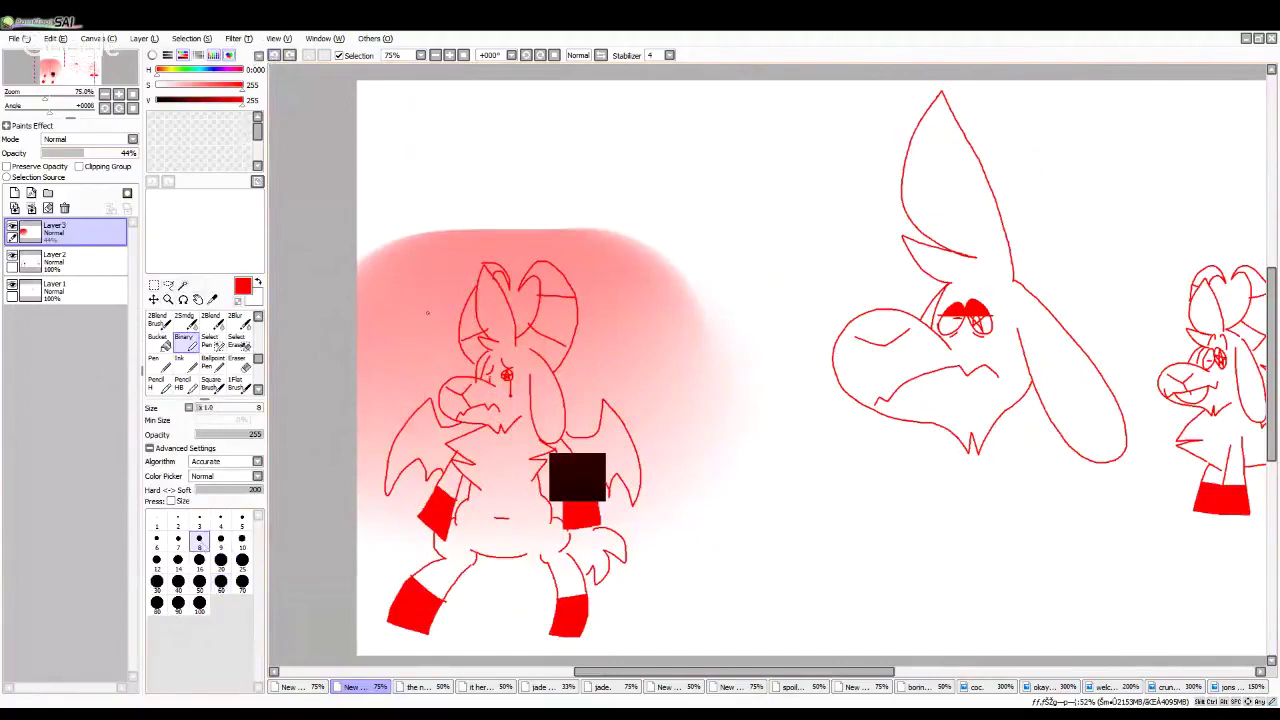
pyautogui.moveTo(427, 318); pyautogui.dragTo(427, 512)
pyautogui.moveTo(500, 378); pyautogui.dragTo(500, 534)
pyautogui.moveTo(582, 336); pyautogui.dragTo(582, 438)
pyautogui.moveTo(624, 316); pyautogui.dragTo(628, 418)
pyautogui.moveTo(390, 326); pyautogui.dragTo(392, 488)
pyautogui.moveTo(648, 342); pyautogui.dragTo(633, 550)
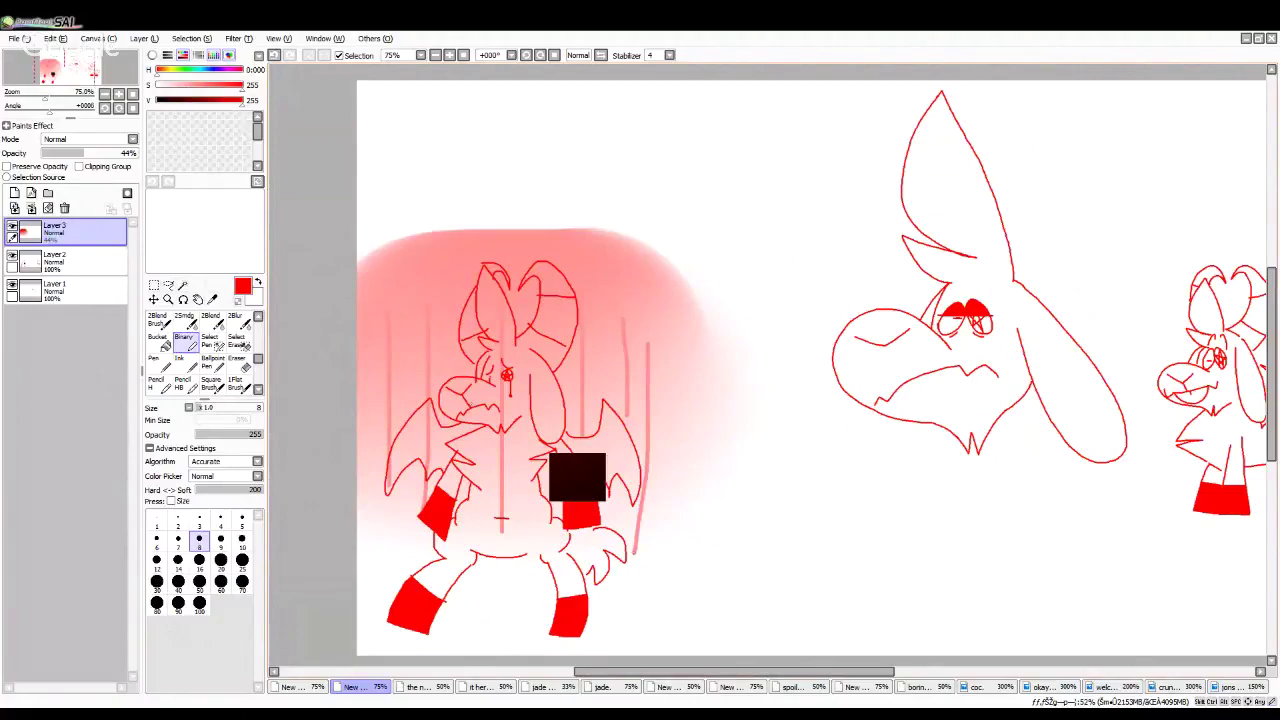
pyautogui.scroll(-3, 494, 405)
pyautogui.scroll(3, 467, 411)
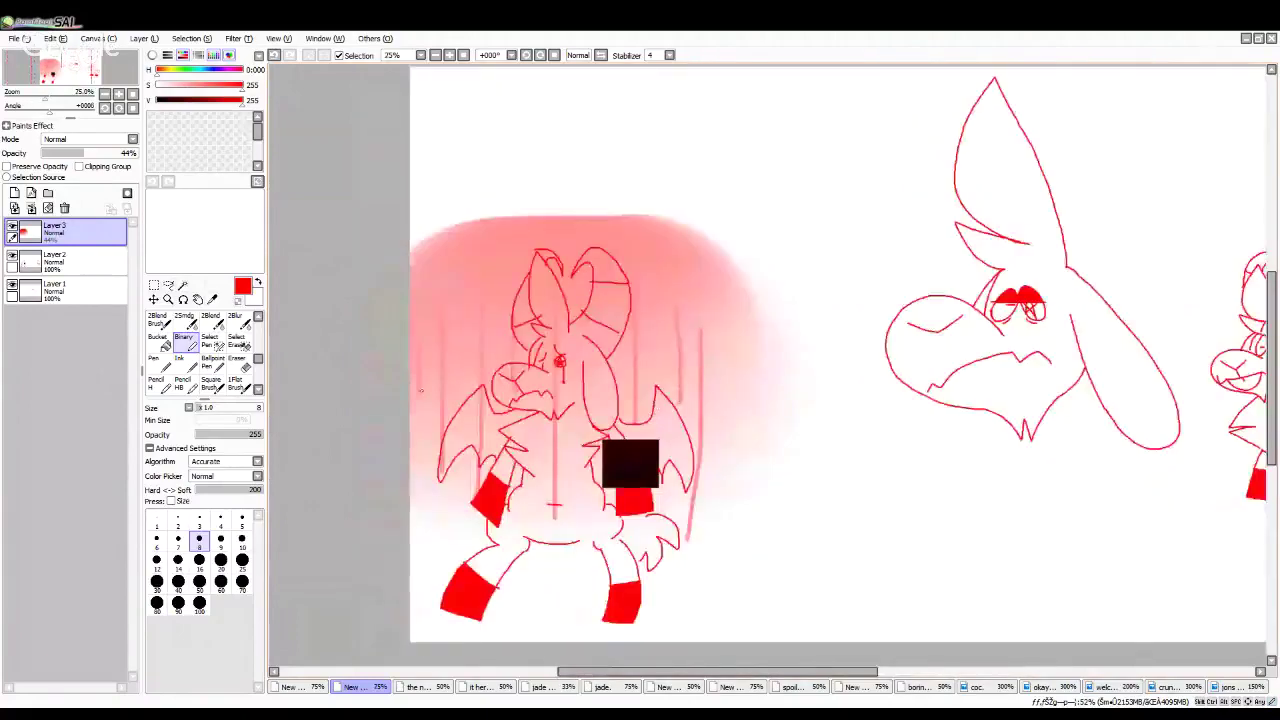
pyautogui.scroll(-3, 460, 385)
pyautogui.scroll(4, 560, 383)
pyautogui.scroll(-3, 595, 360)
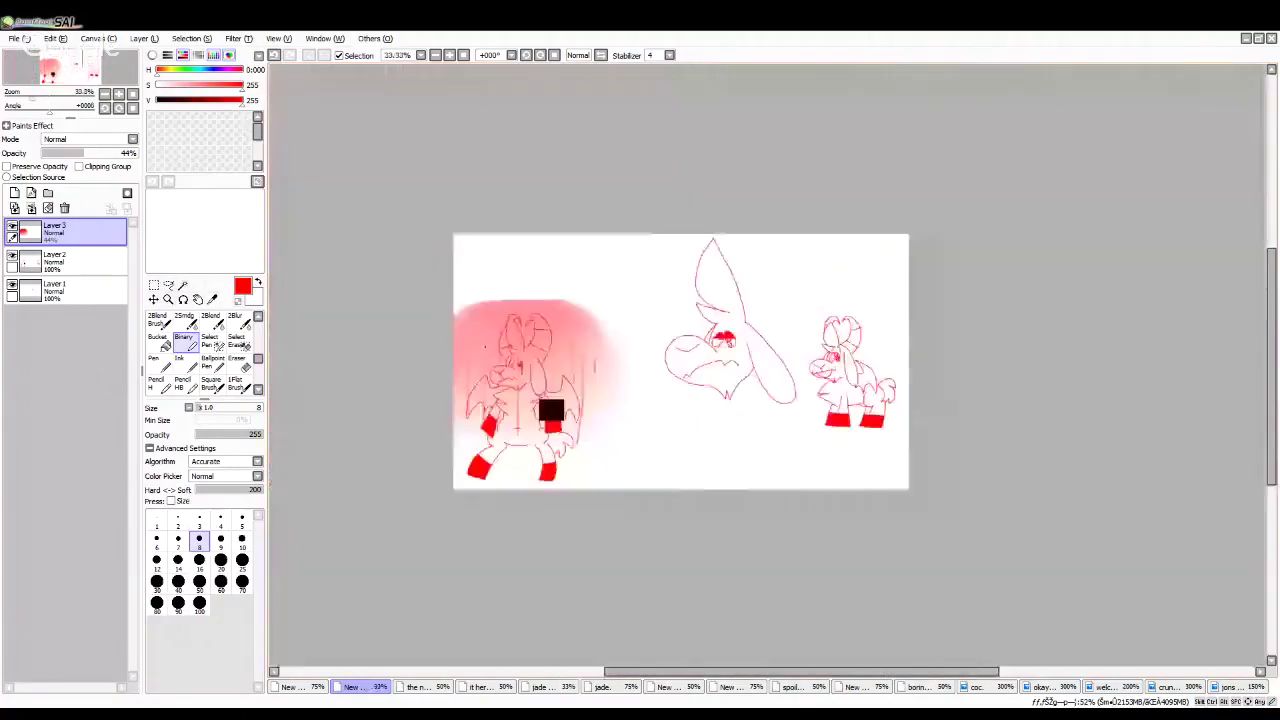
pyautogui.scroll(1, 548, 384)
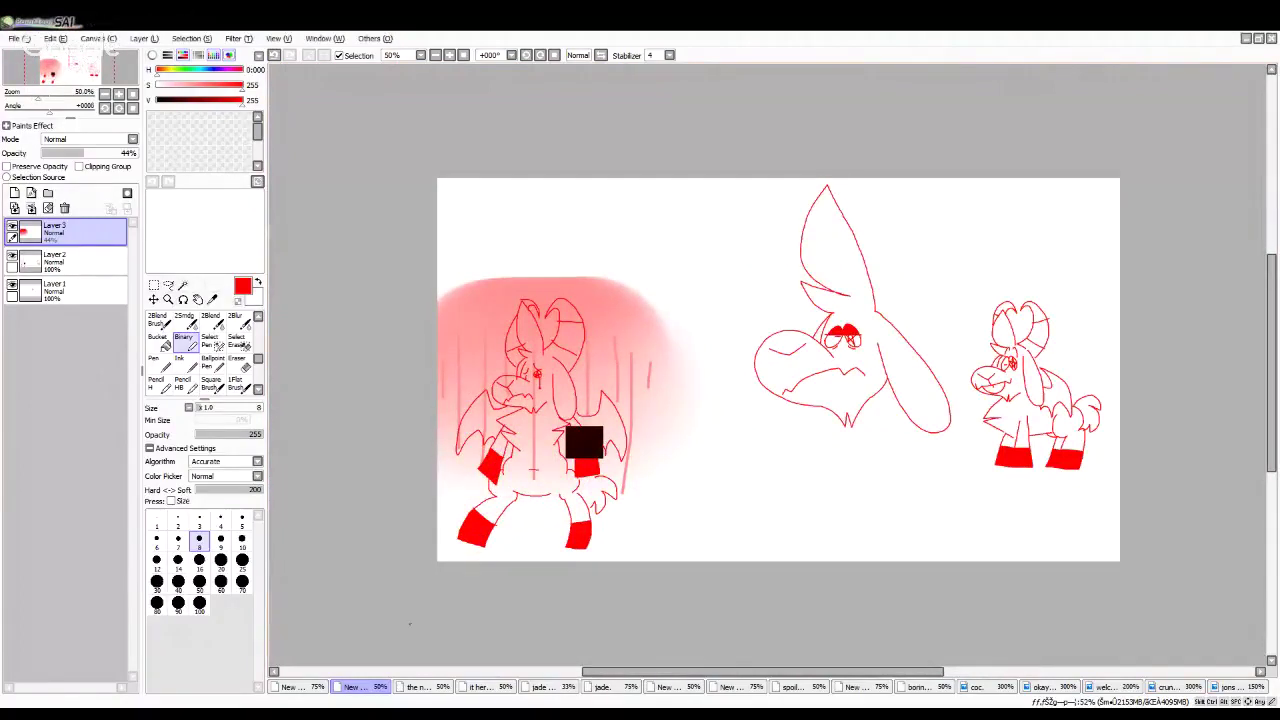
pyautogui.scroll(1, 540, 375)
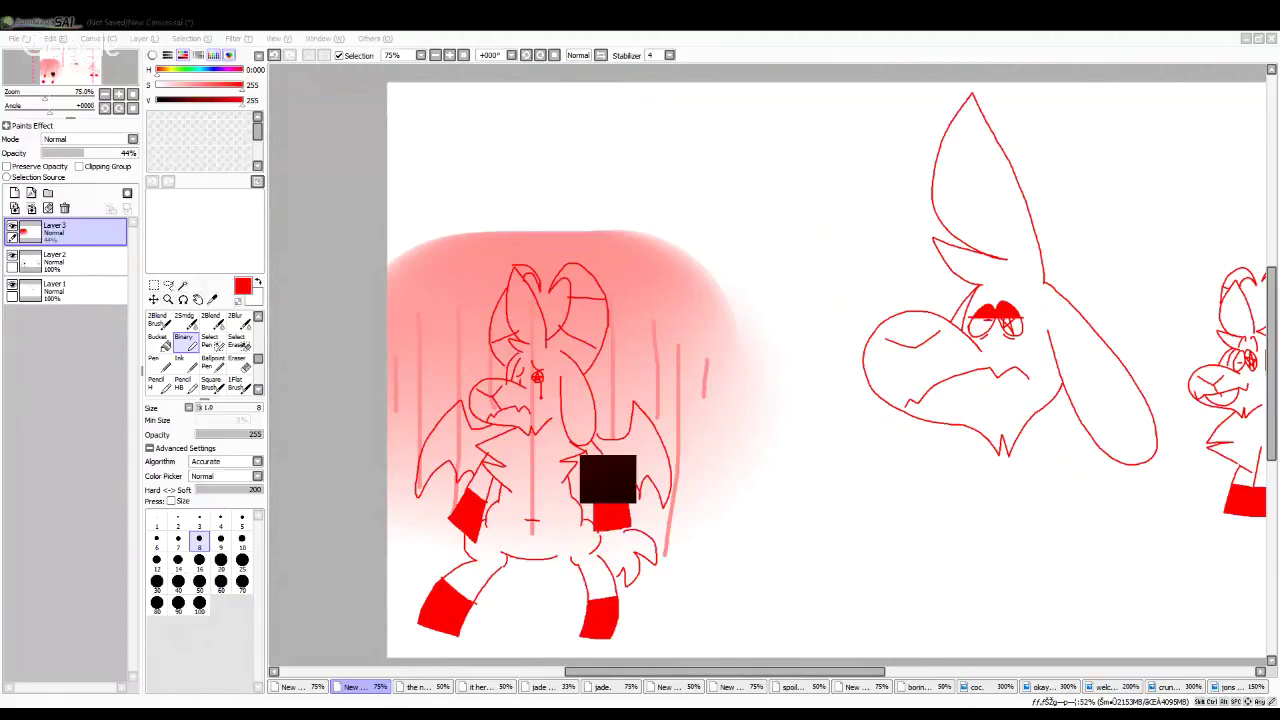
pyautogui.click(154, 285)
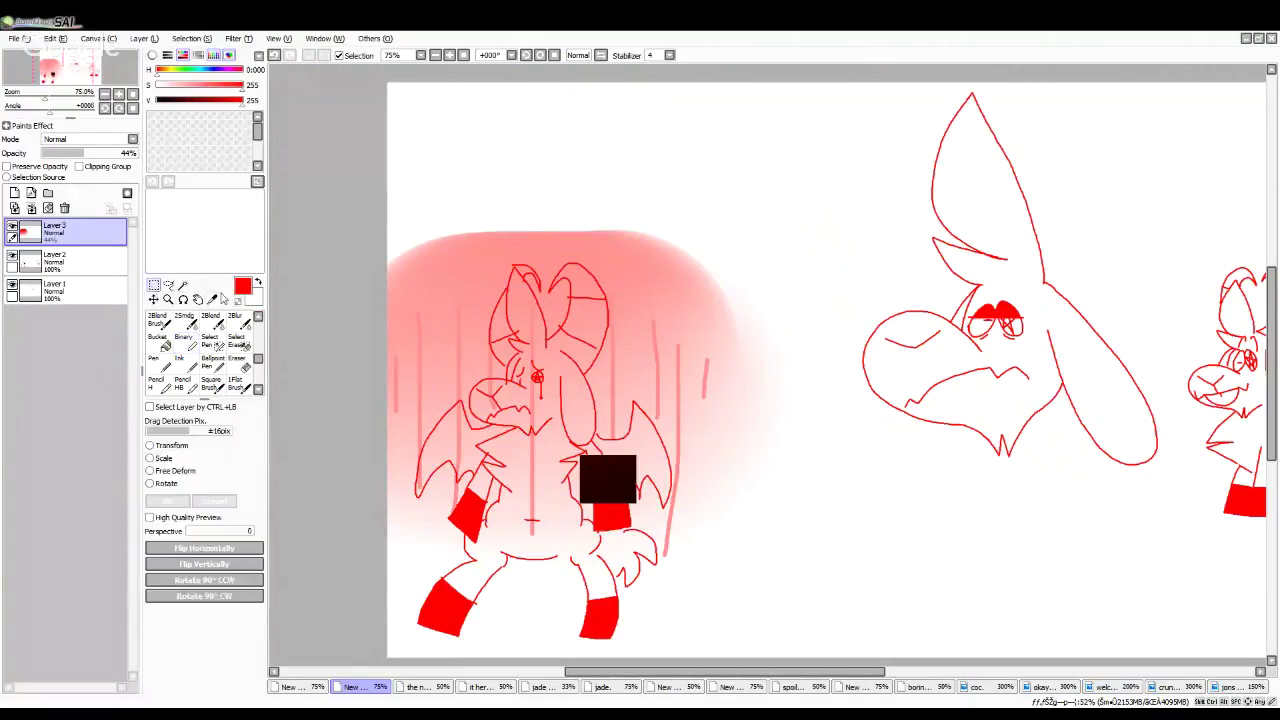
pyautogui.scroll(-2, 552, 417)
pyautogui.scroll(1, 721, 401)
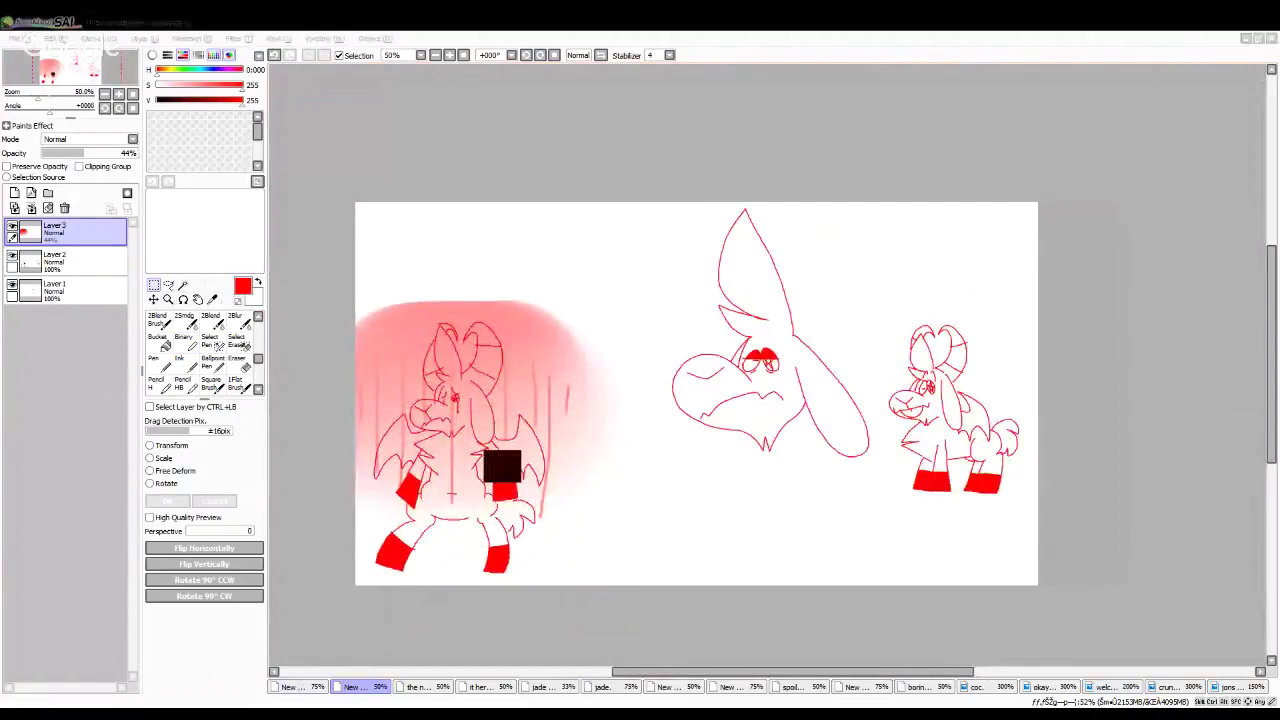
pyautogui.click(25, 39)
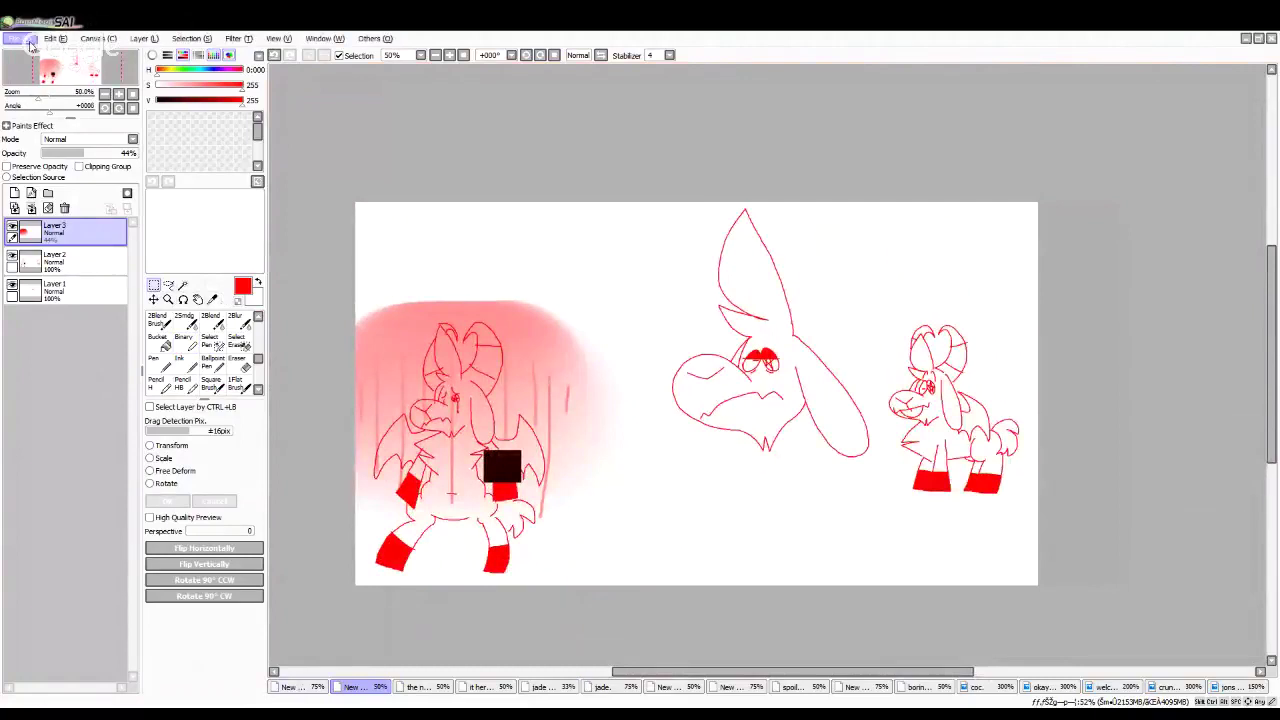
pyautogui.click(32, 53)
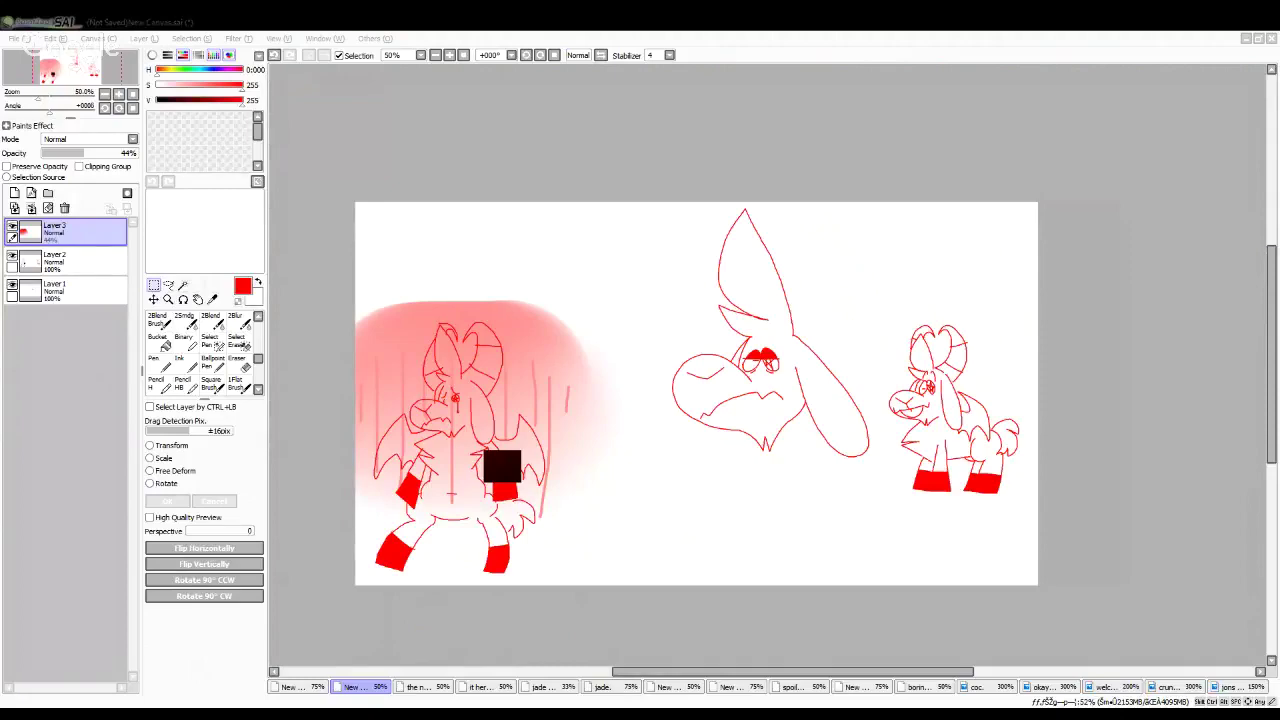
# Step: Open the three-panel "wana good sody pop" comic, look it over, and close it
pyautogui.click(785, 586)
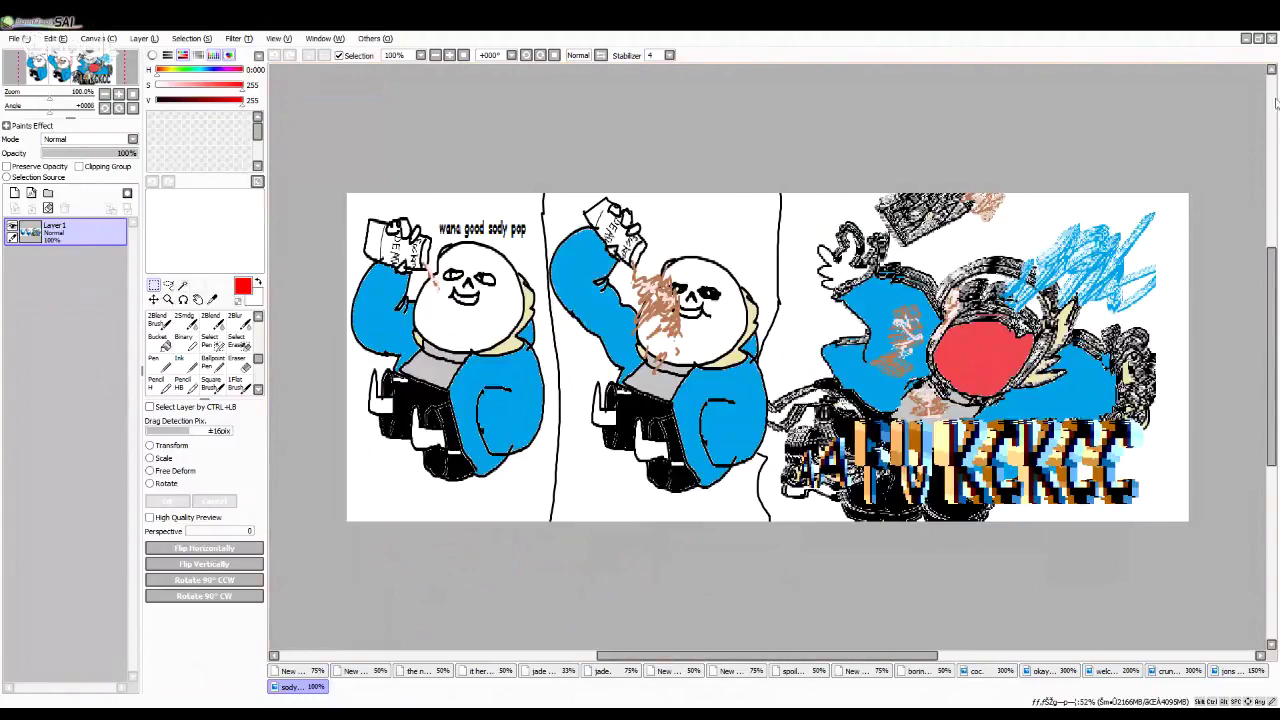
pyautogui.click(1271, 38)
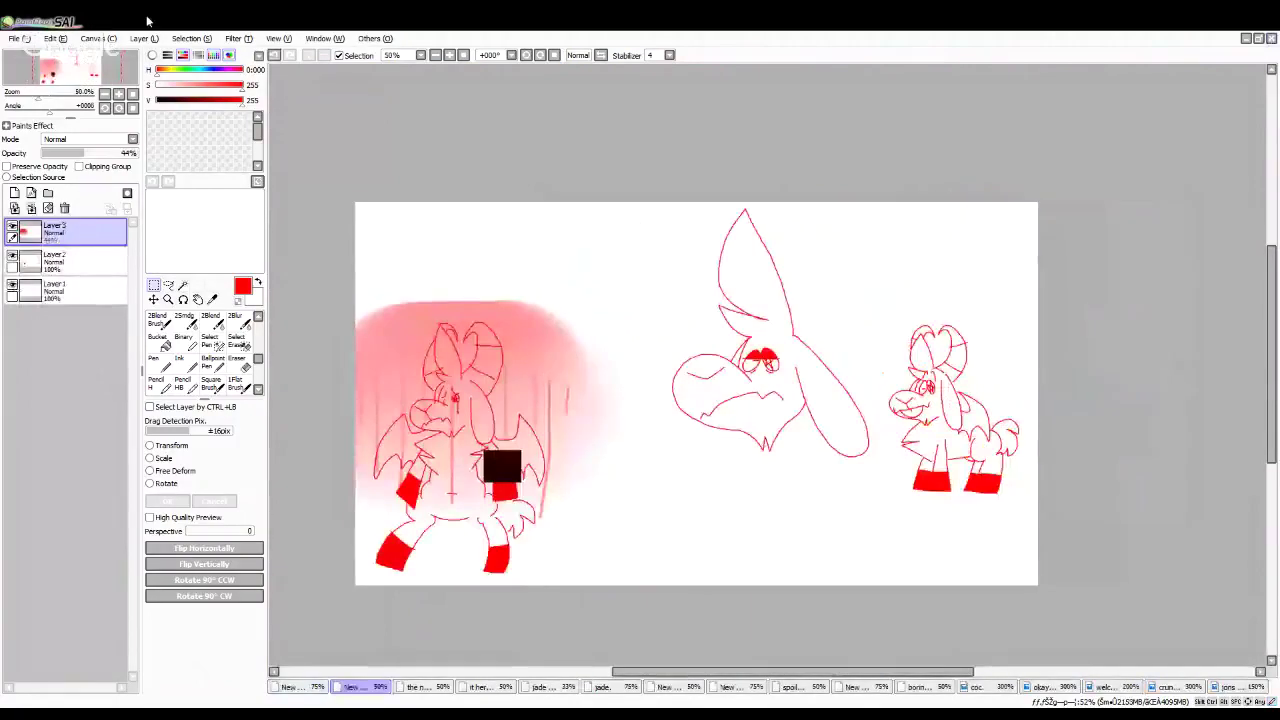
# Step: Open yah.png and view the screaming cat comic panel at 200%, checking its faces up close
pyautogui.click(38, 69)
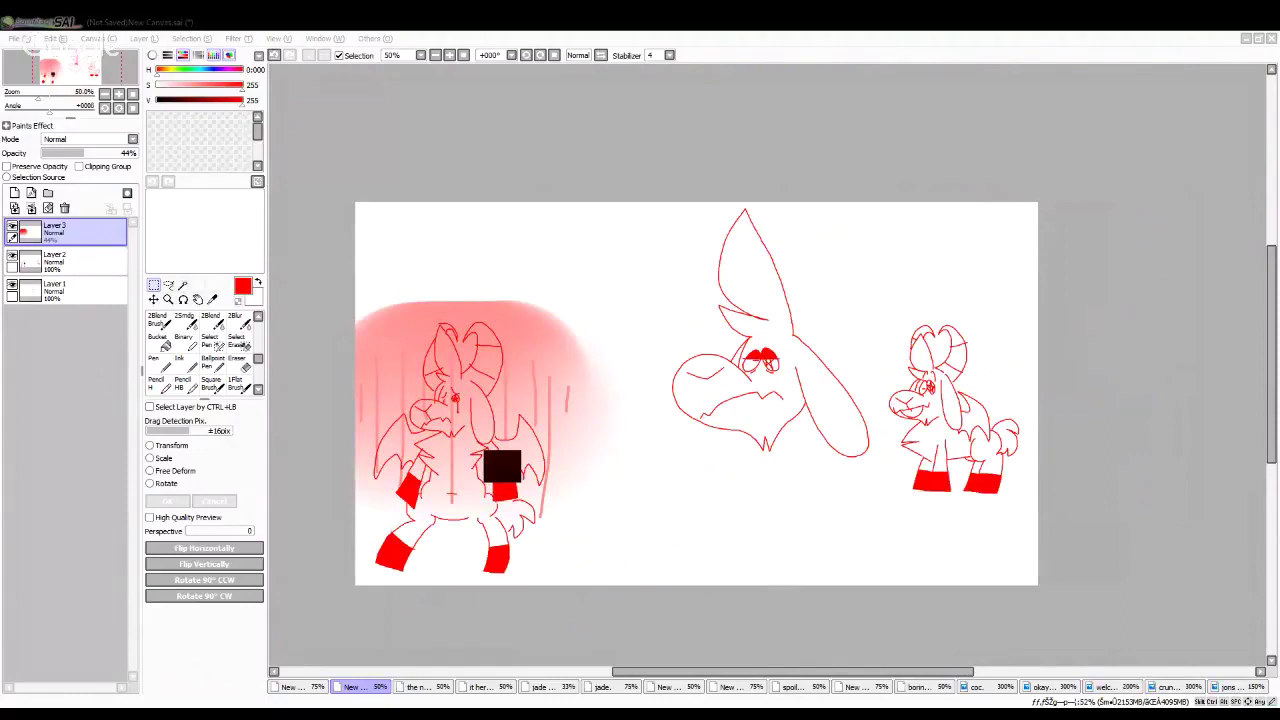
pyautogui.doubleClick(114, 266)
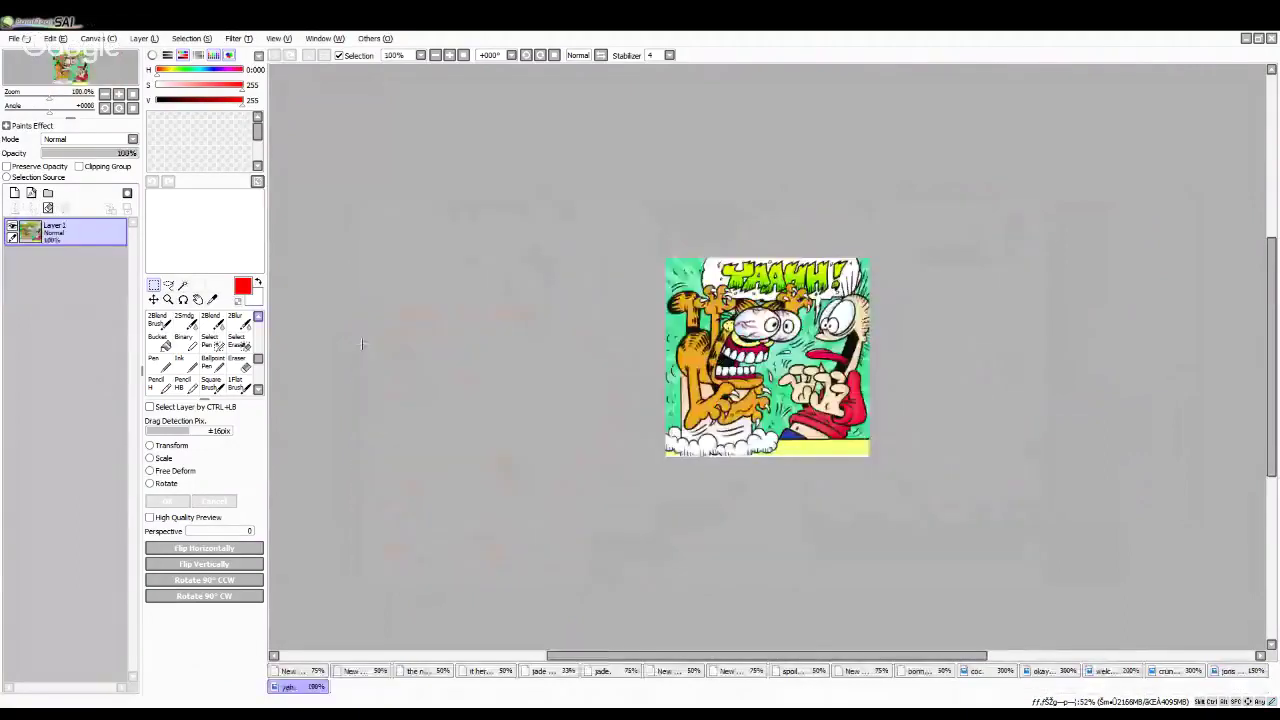
pyautogui.scroll(5, 833, 290)
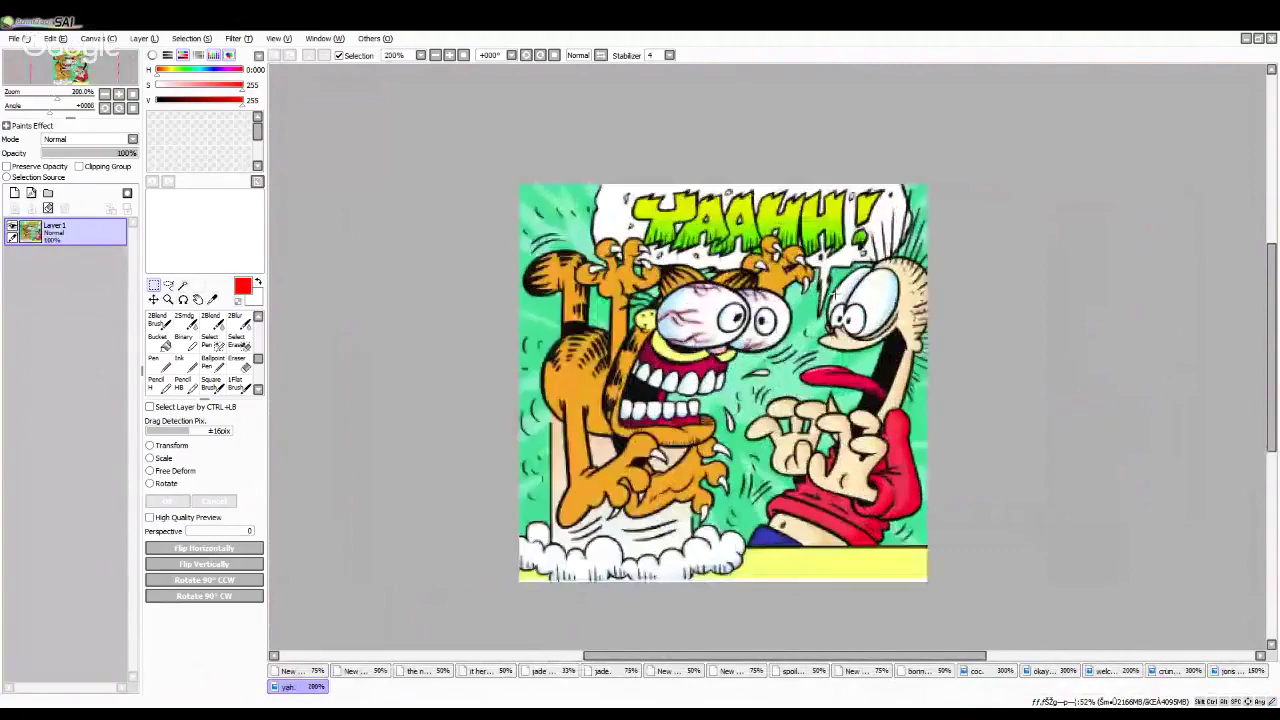
pyautogui.scroll(2, 829, 405)
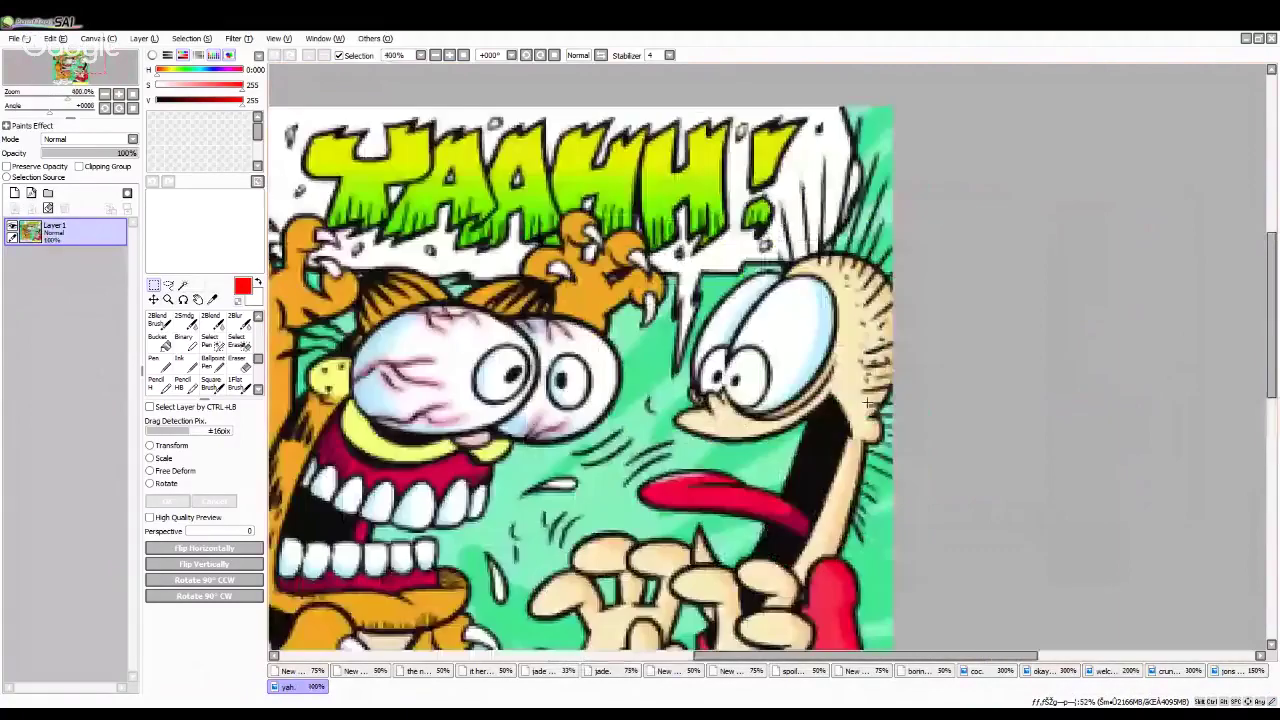
pyautogui.scroll(-4, 868, 403)
pyautogui.scroll(1, 770, 541)
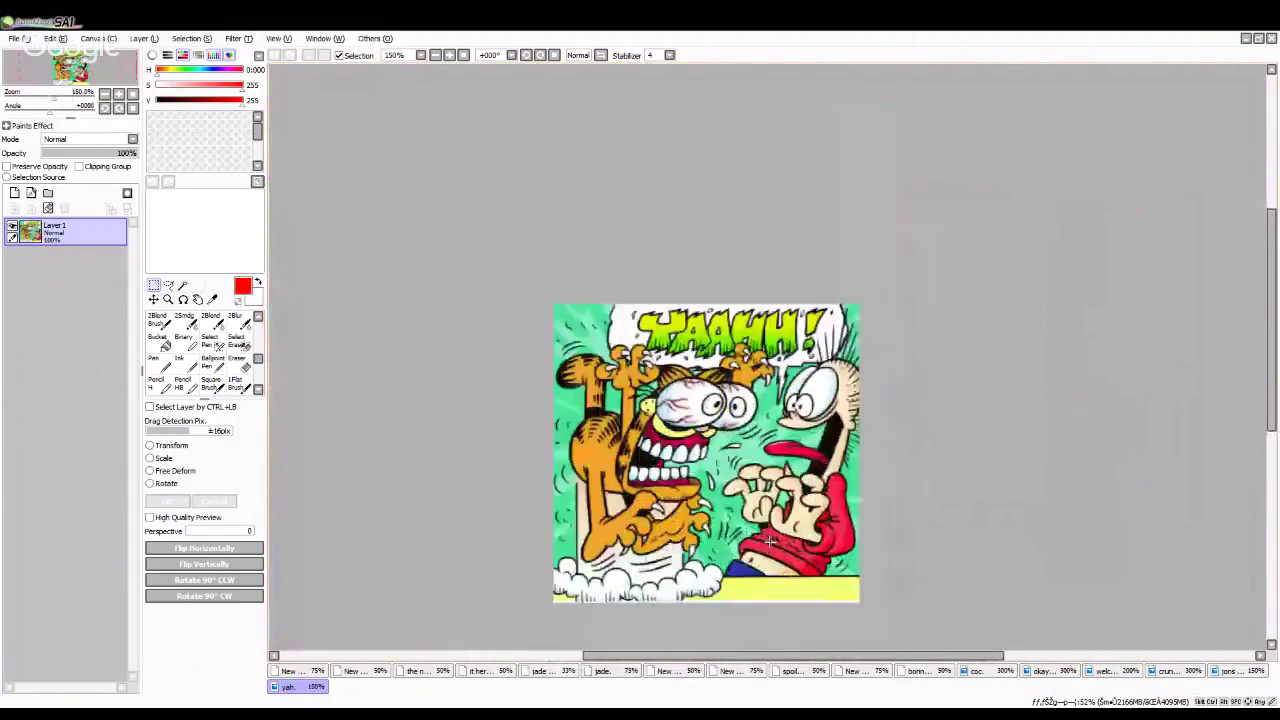
pyautogui.scroll(1, 770, 541)
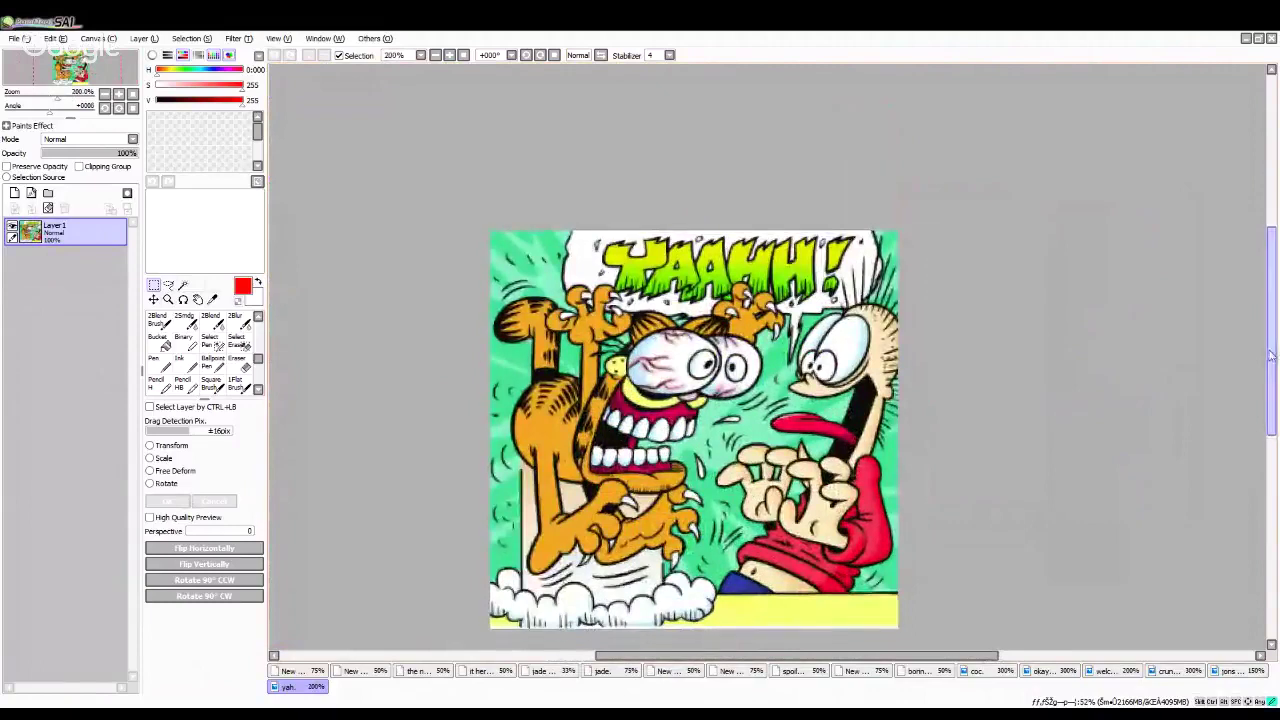
pyautogui.moveTo(1271, 355); pyautogui.dragTo(1271, 362)
pyautogui.click(363, 712)
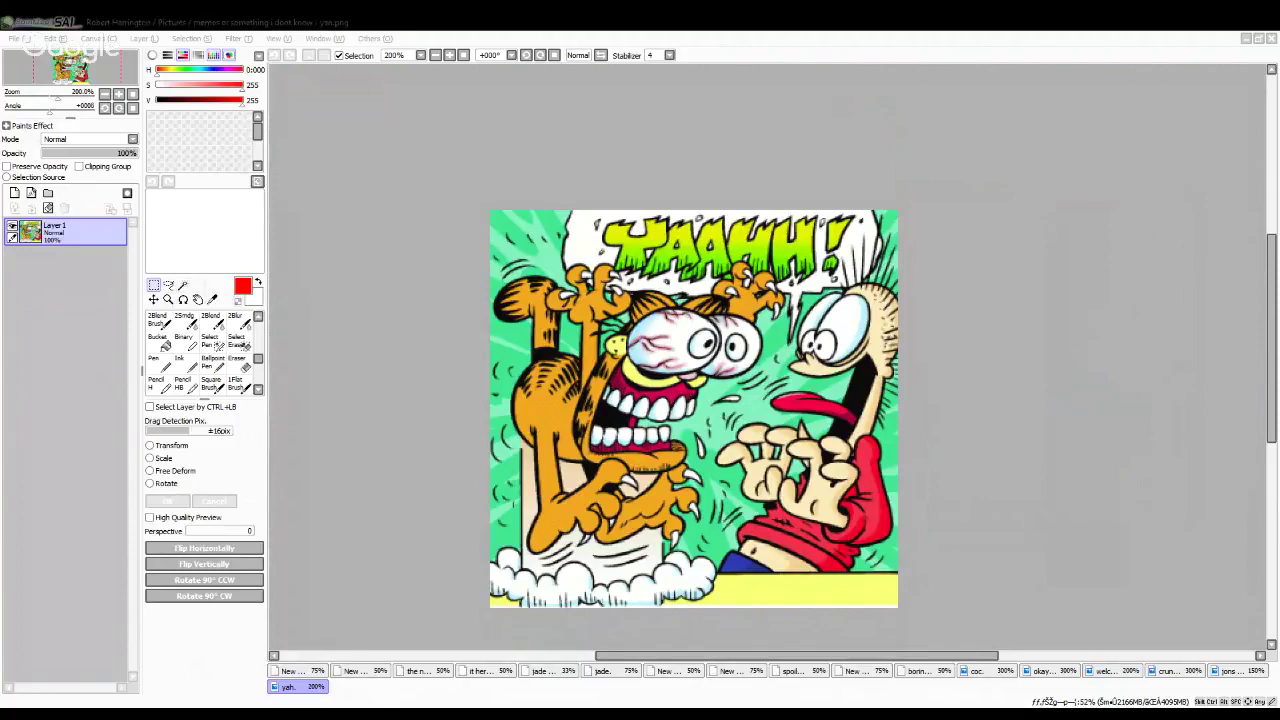
pyautogui.hotkey('alt', 'Tab')
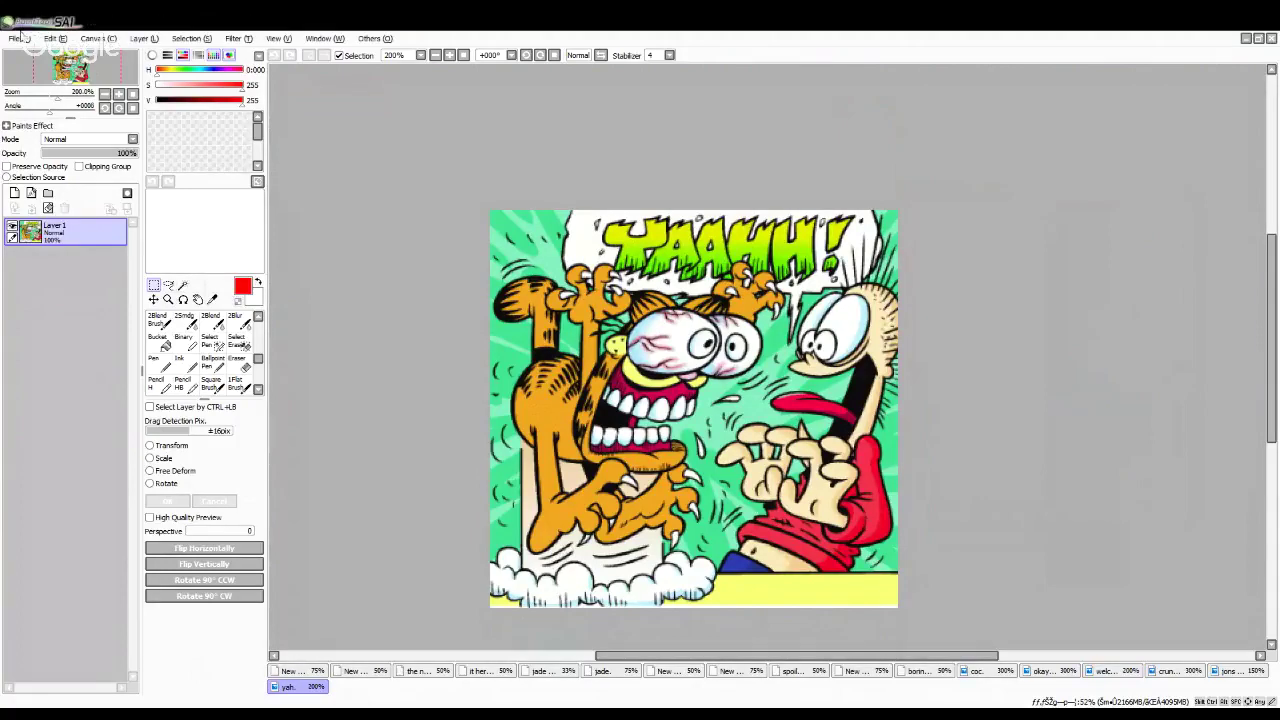
# Step: Open the photo of two people in shoe masks on a couch and enlarge it to 300%
pyautogui.click(20, 38)
pyautogui.click(30, 66)
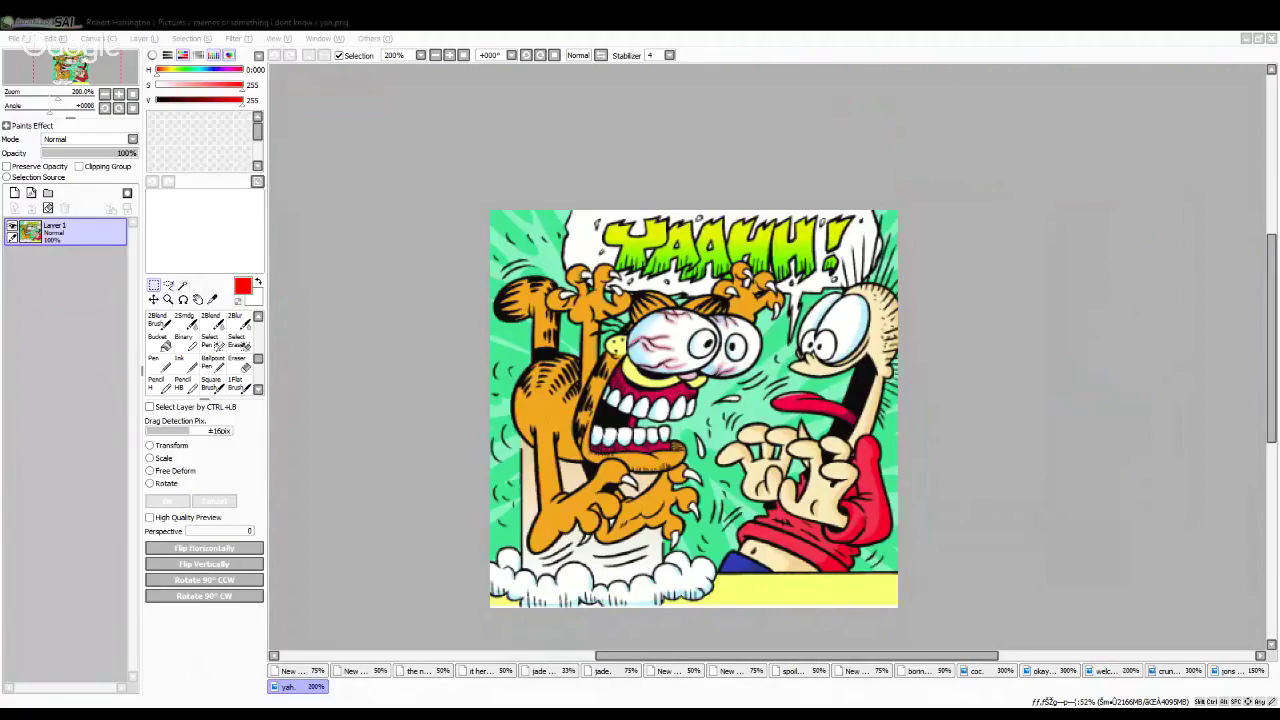
pyautogui.click(794, 583)
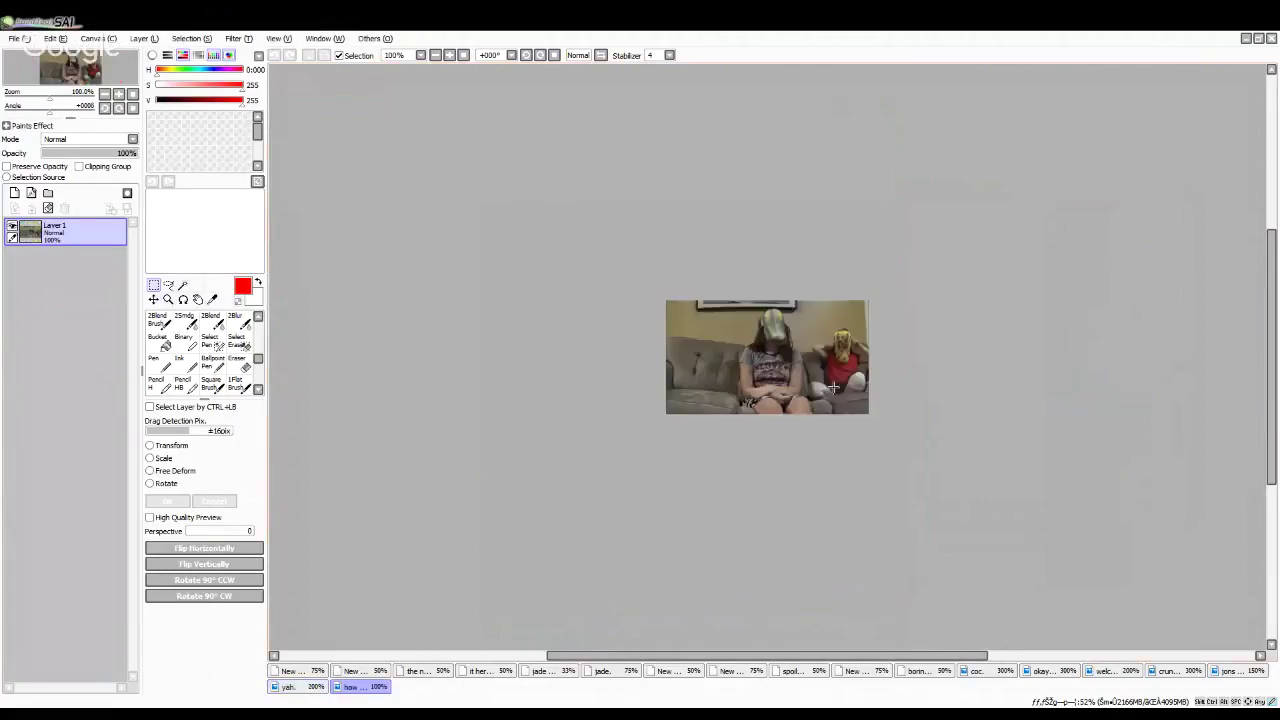
pyautogui.scroll(3, 787, 341)
pyautogui.hotkey('alt', 'Tab')
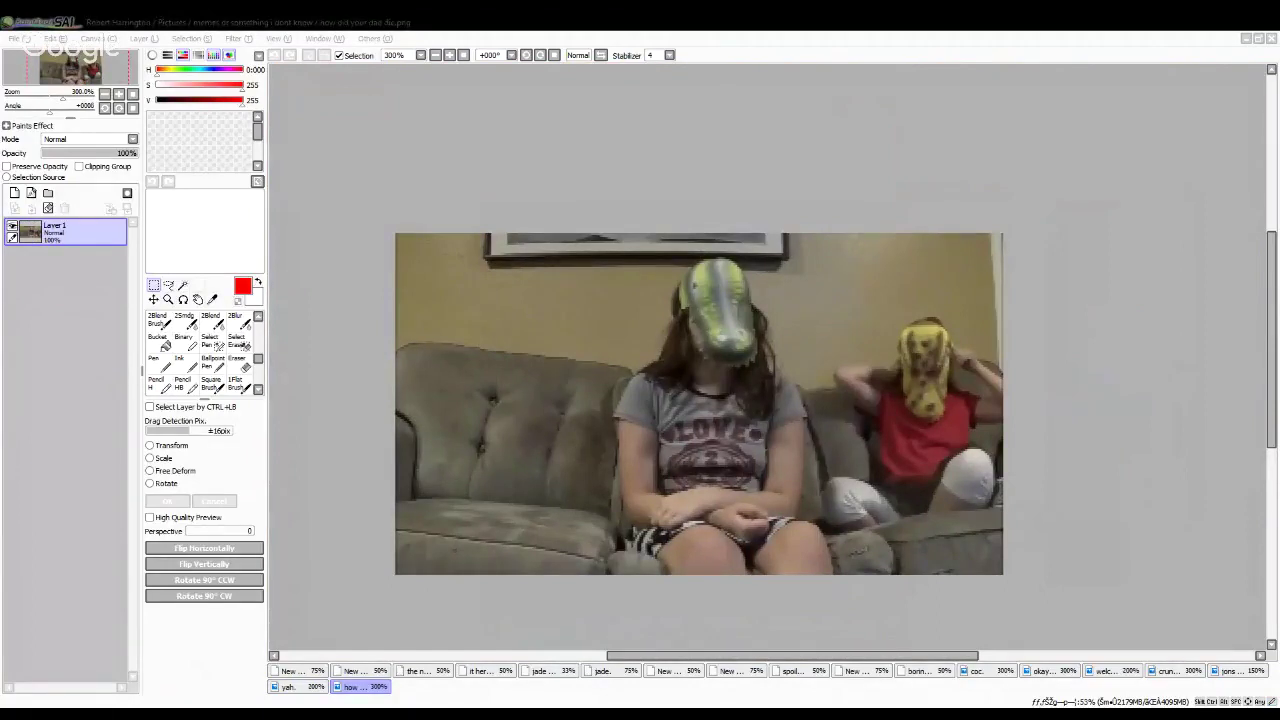
pyautogui.click(796, 410)
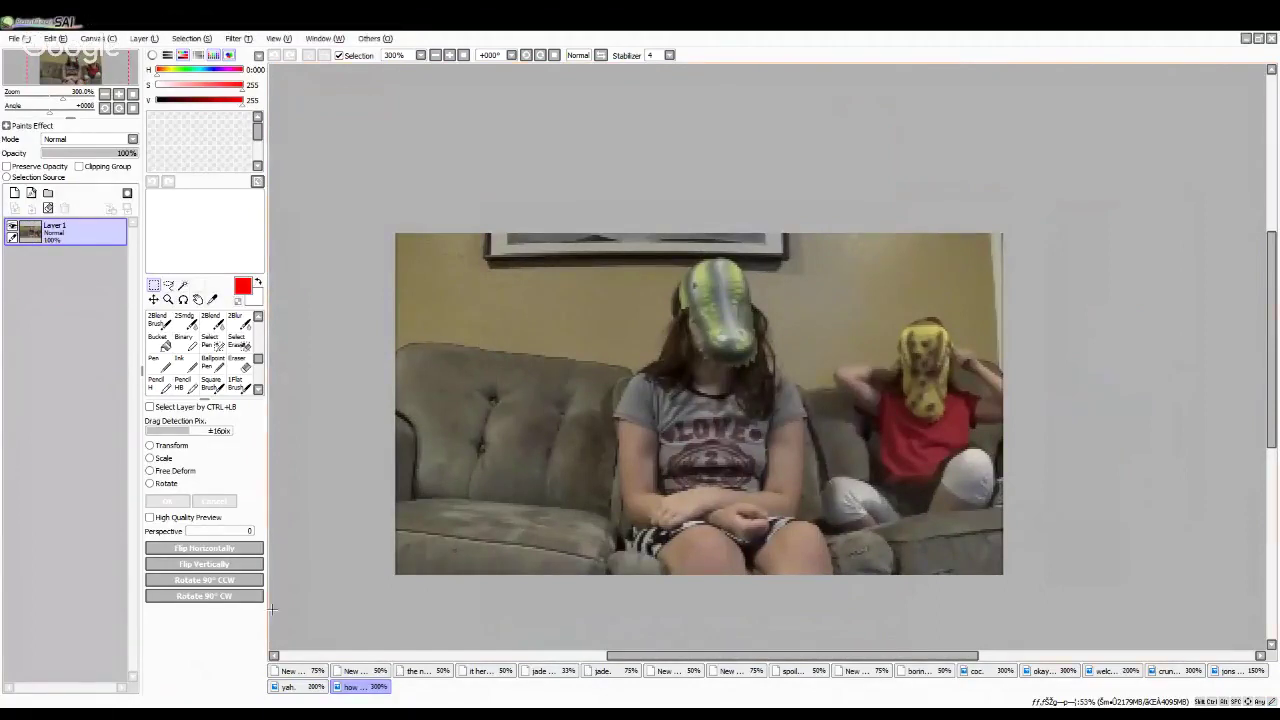
pyautogui.click(190, 712)
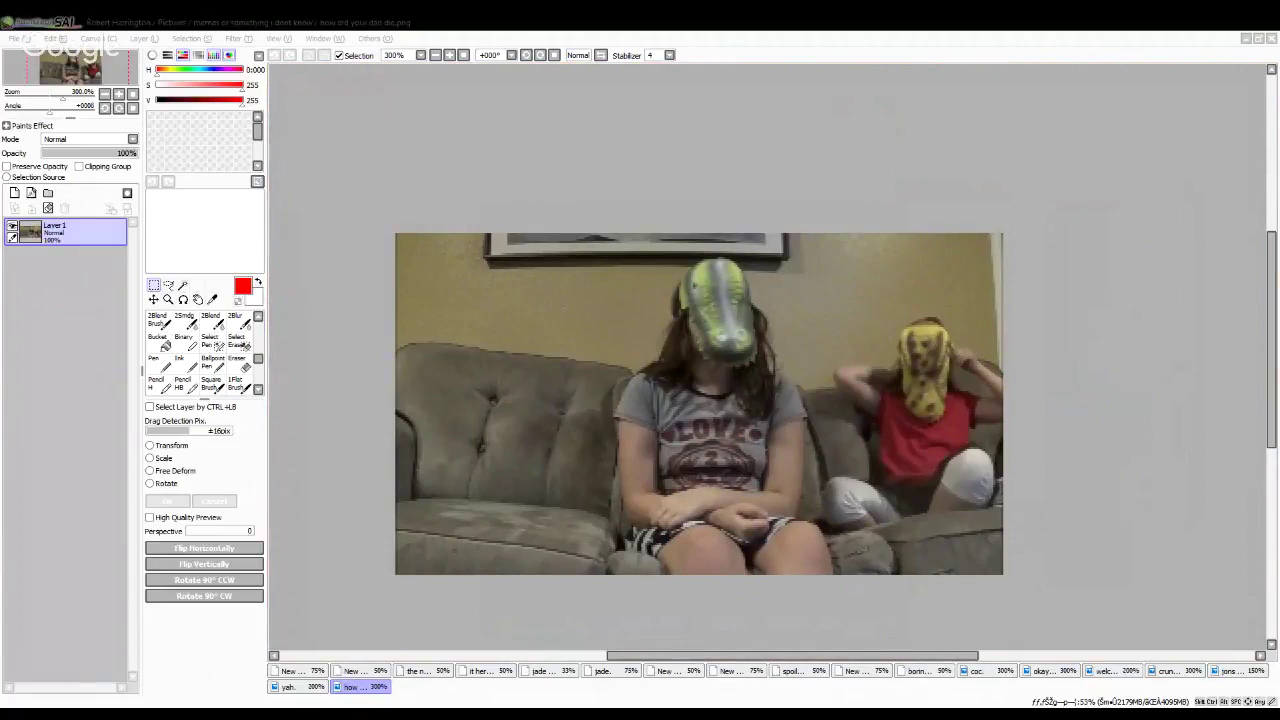
pyautogui.hotkey('alt', 'Tab')
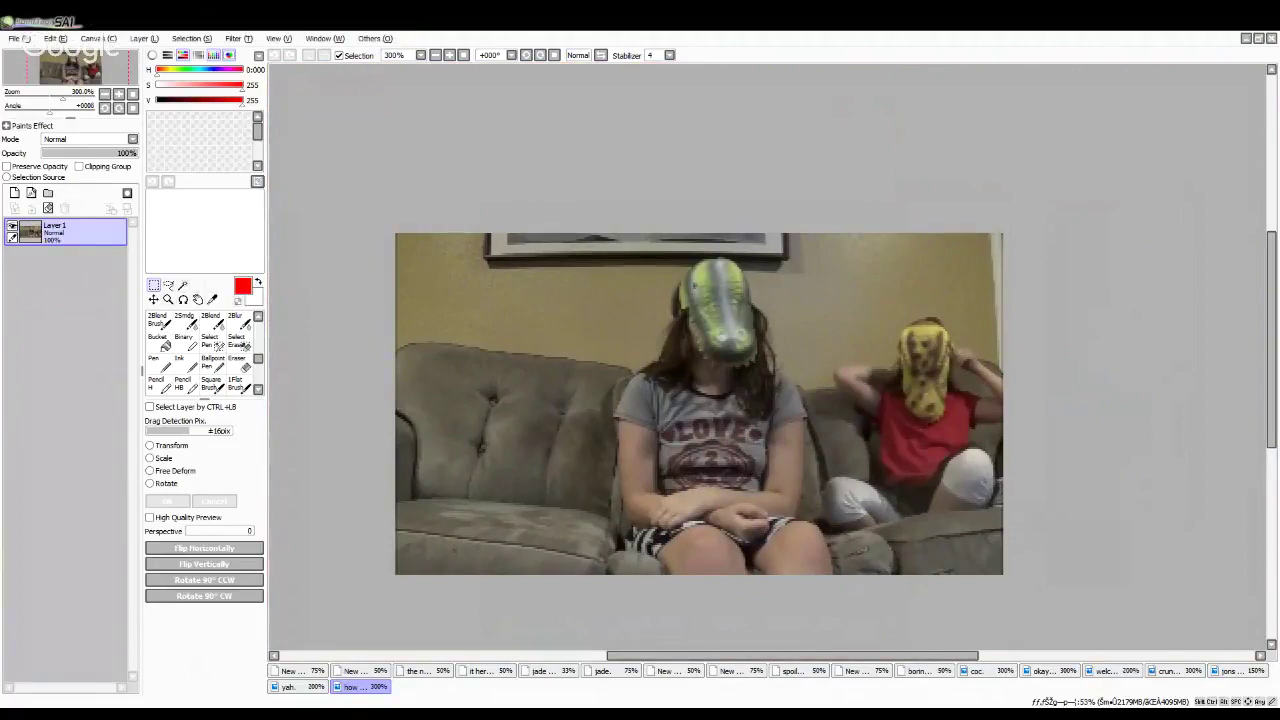
pyautogui.hotkey('alt', 'Tab')
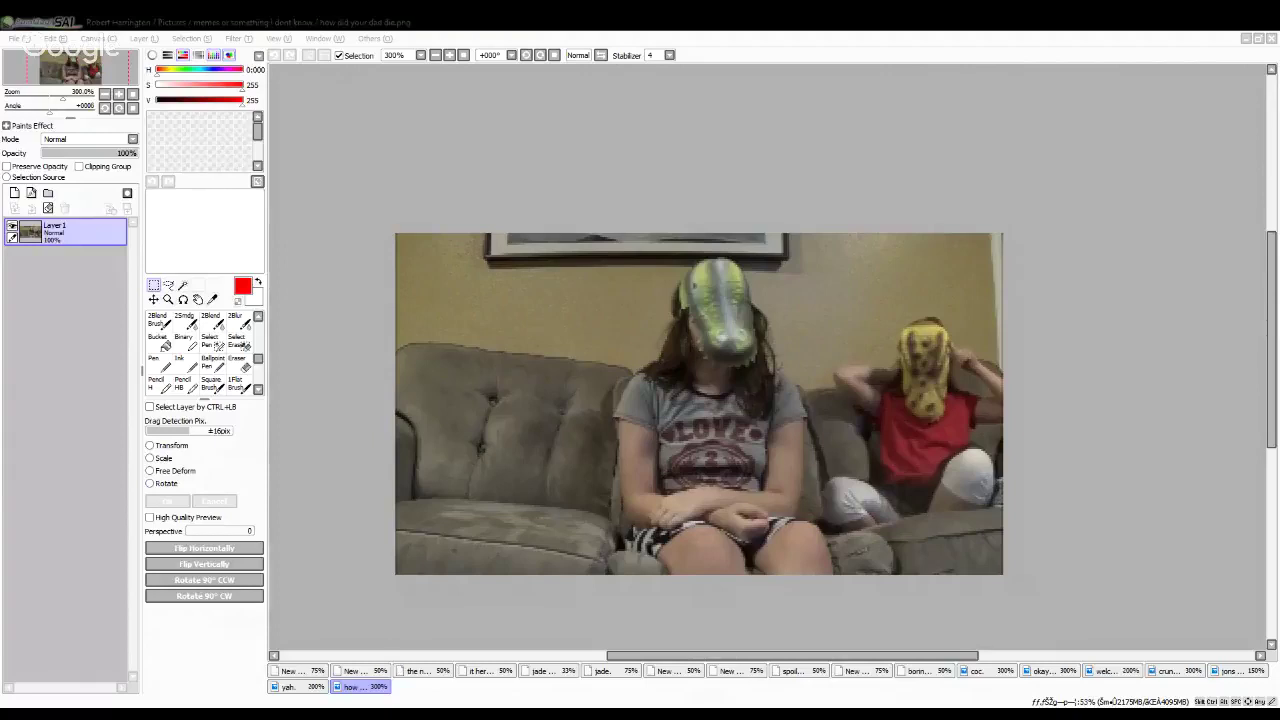
pyautogui.click(473, 685)
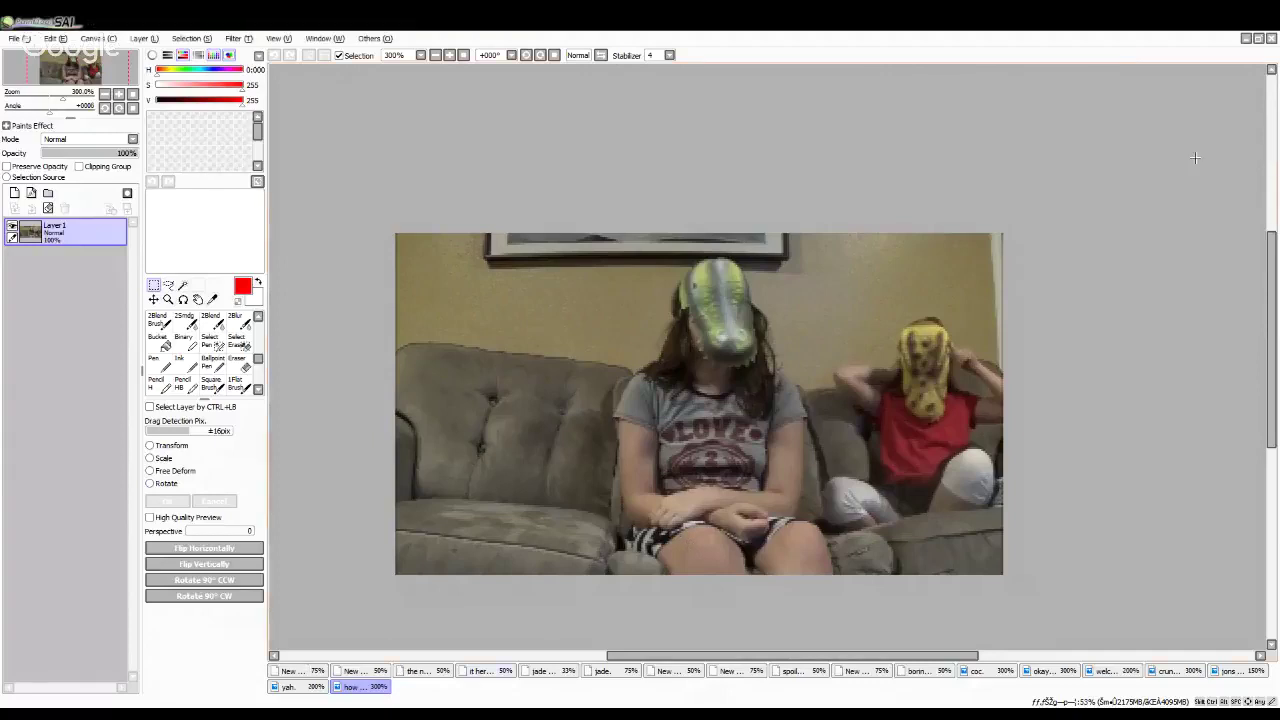
# Step: Close the couch photo, and view the sad blue-haired scientist cartoon at 150% before closing it
pyautogui.click(1271, 39)
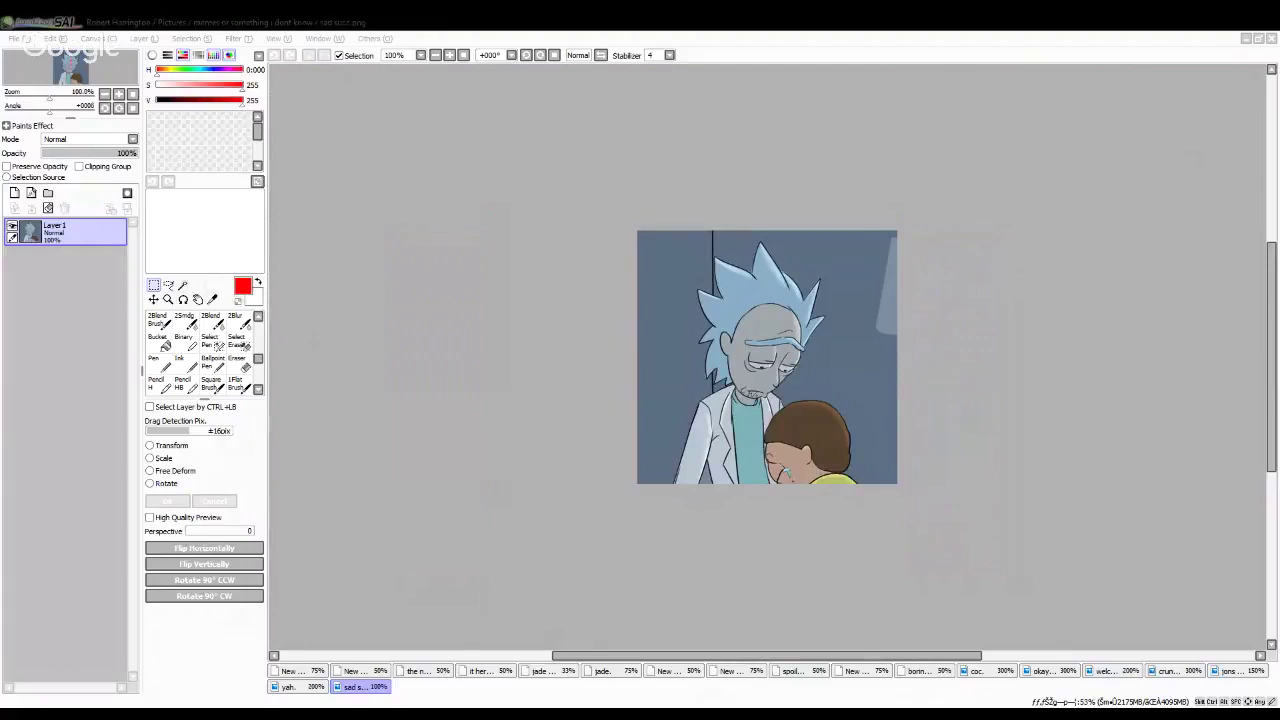
pyautogui.click(614, 374)
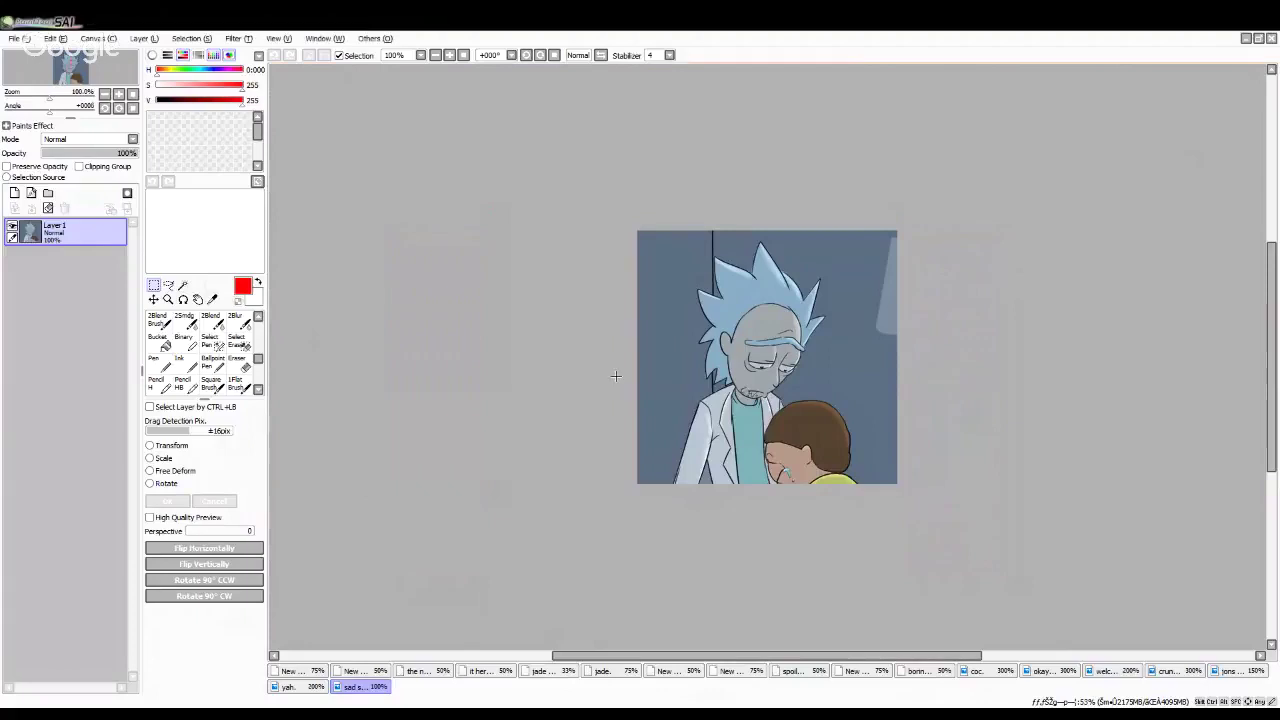
pyautogui.scroll(1, 785, 339)
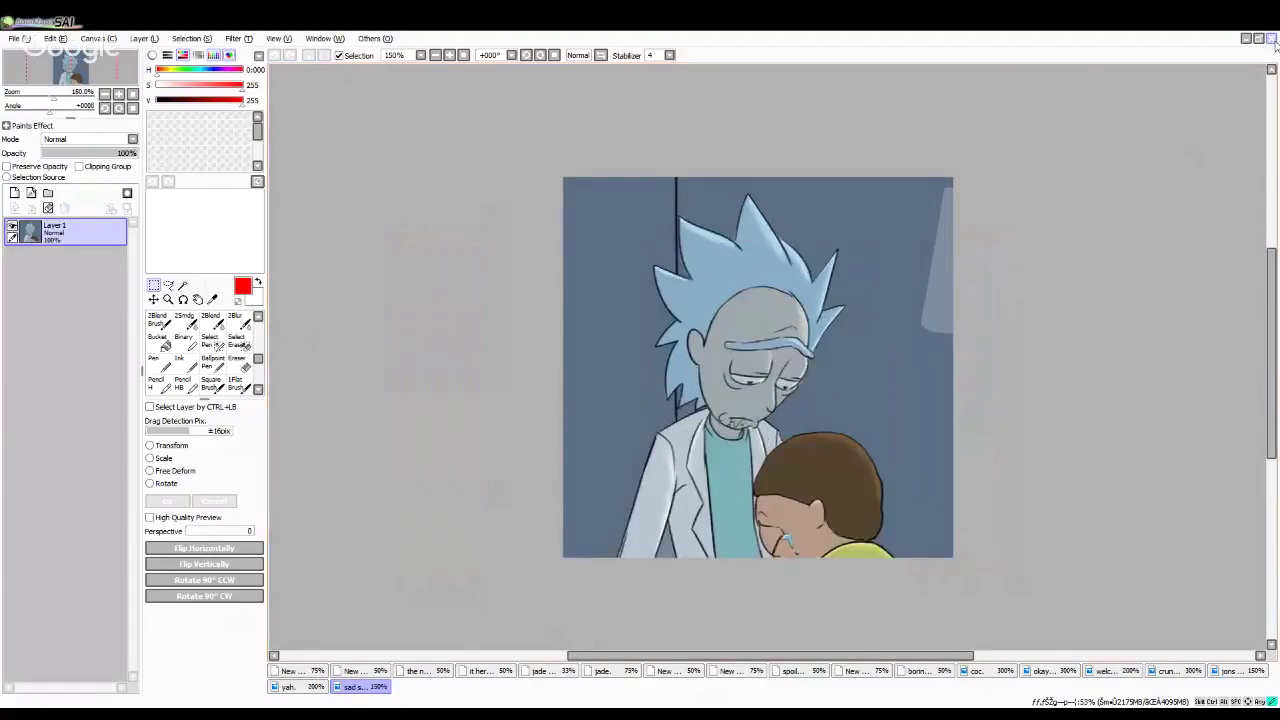
pyautogui.click(1271, 38)
# Step: Open the close-up photo of the frowning man in sunglasses, look at it, and close it
pyautogui.hotkey('alt', 'Tab')
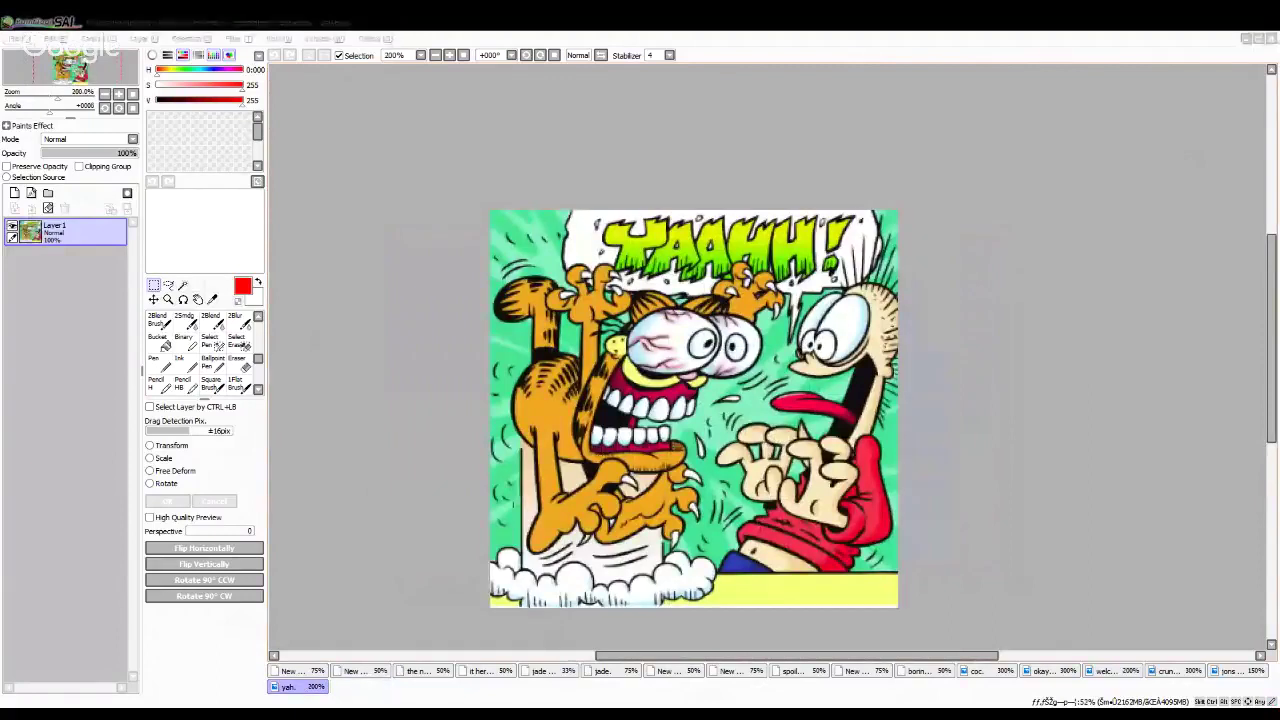
pyautogui.moveTo(772, 658); pyautogui.dragTo(802, 583)
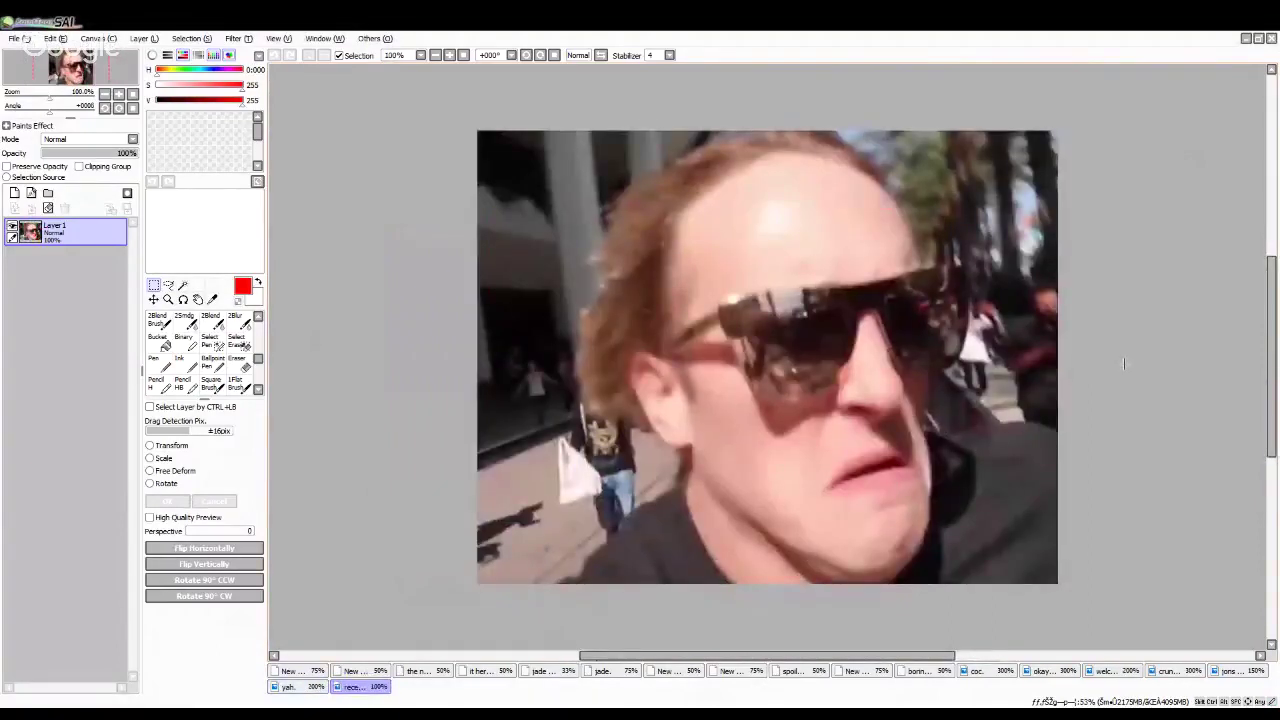
pyautogui.click(1271, 39)
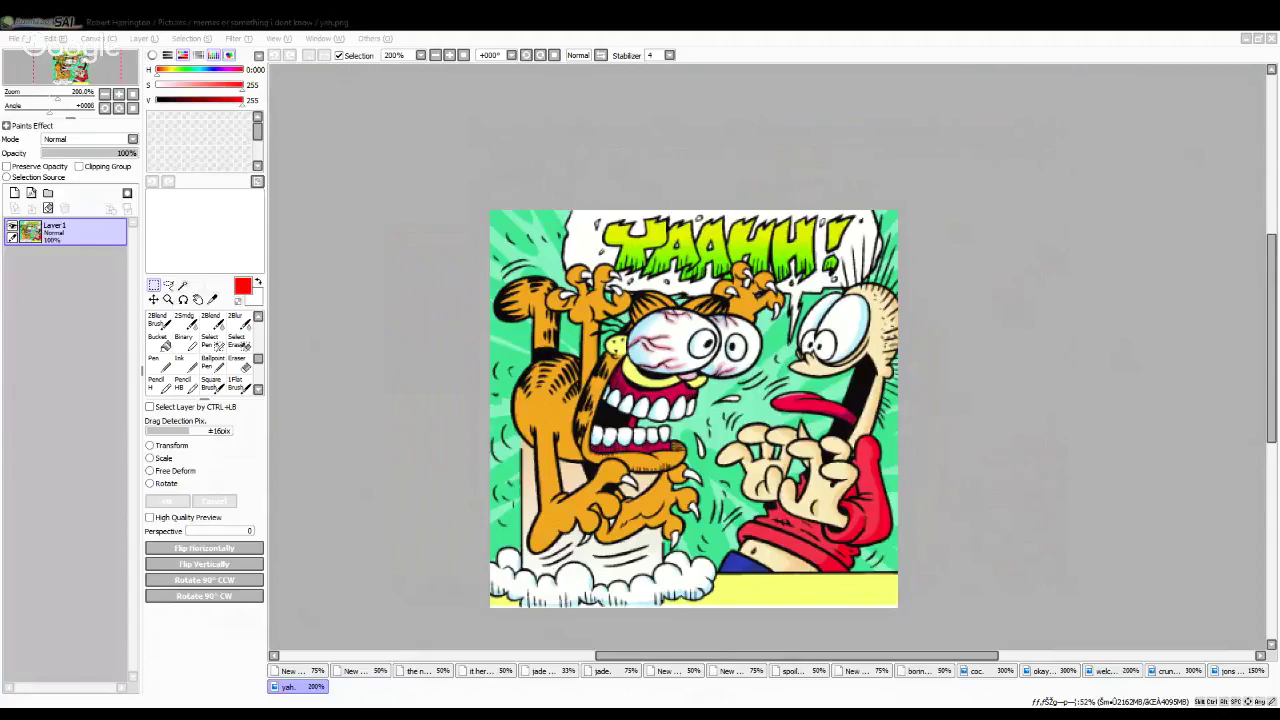
# Step: Open burp.png, enlarge the cat comic panel to 400% to view it, and close it
pyautogui.click(806, 587)
pyautogui.scroll(1, 804, 532)
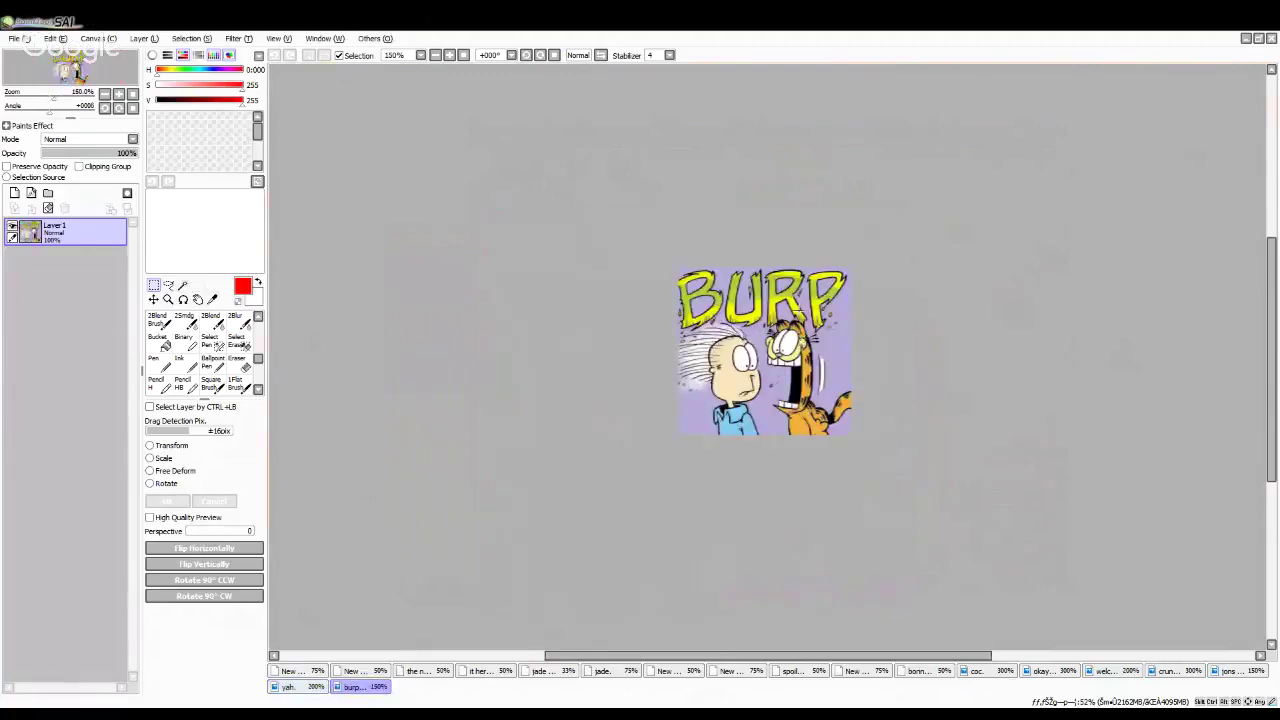
pyautogui.scroll(2, 710, 380)
pyautogui.scroll(1, 710, 380)
pyautogui.scroll(-1, 710, 380)
pyautogui.scroll(1, 710, 380)
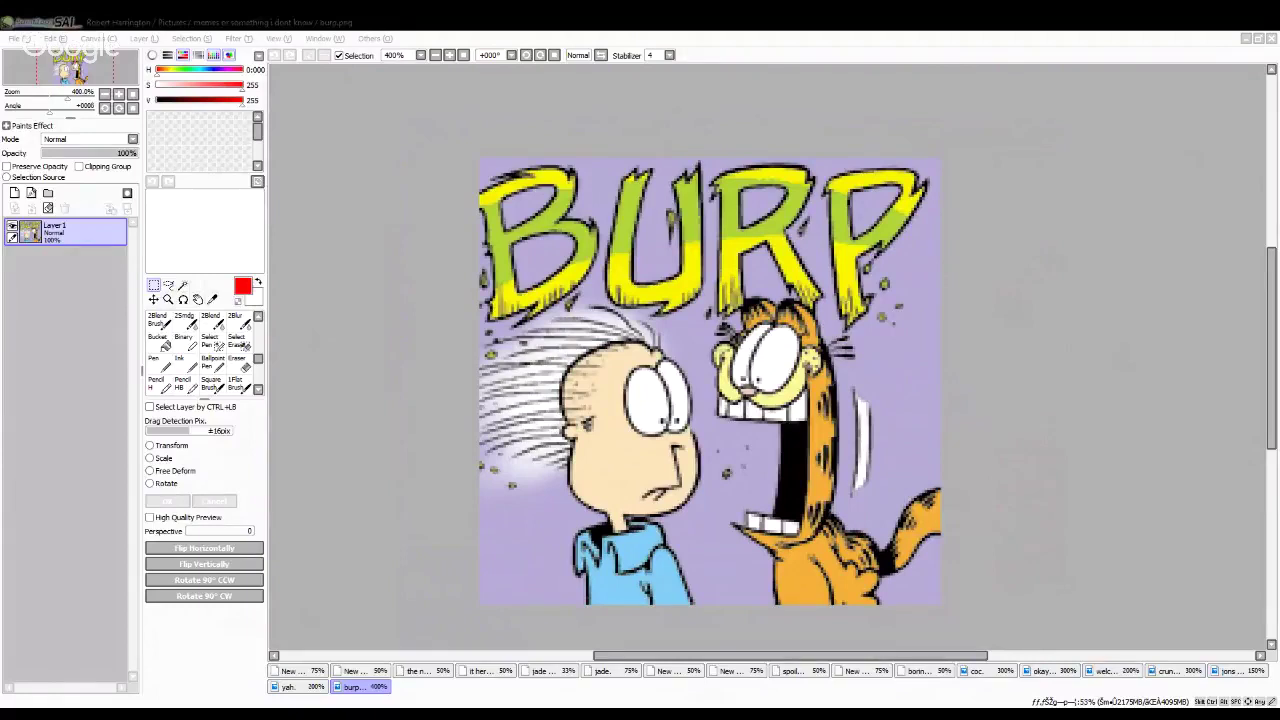
pyautogui.click(4, 22)
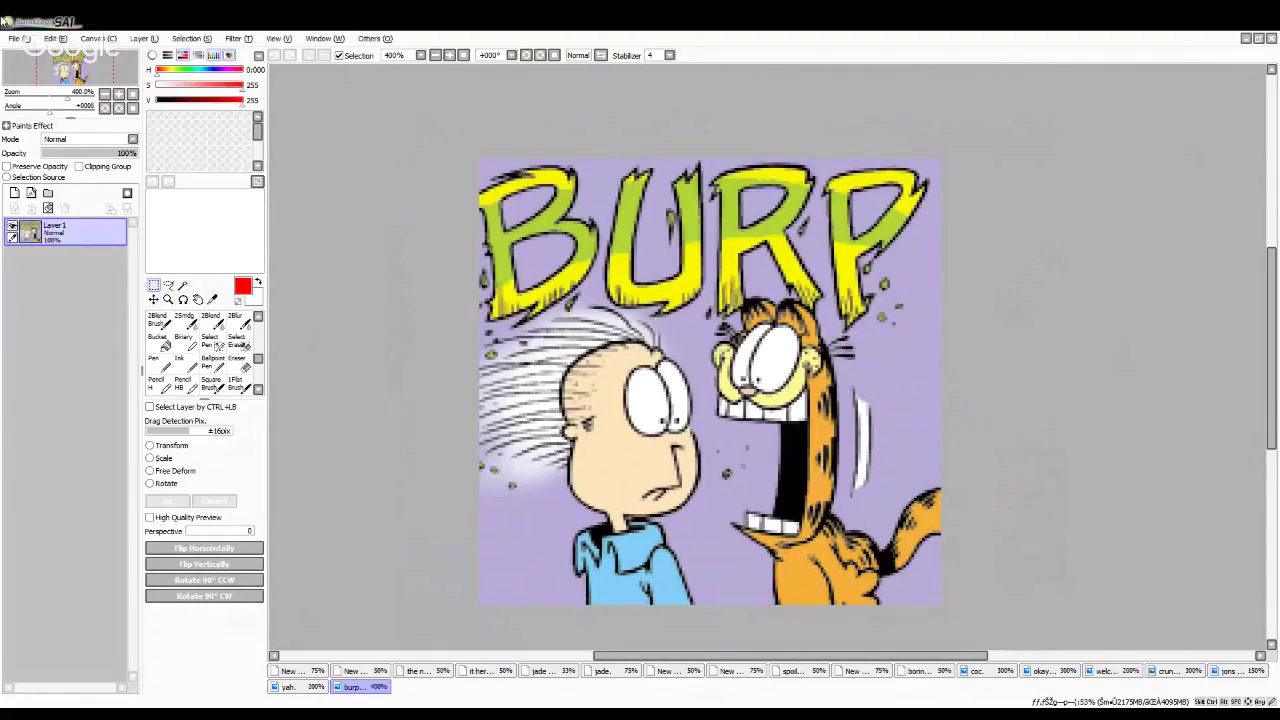
pyautogui.click(1272, 39)
# Step: Open the picture of the man in a blue sports outfit bending over and view it closer
pyautogui.click(20, 68)
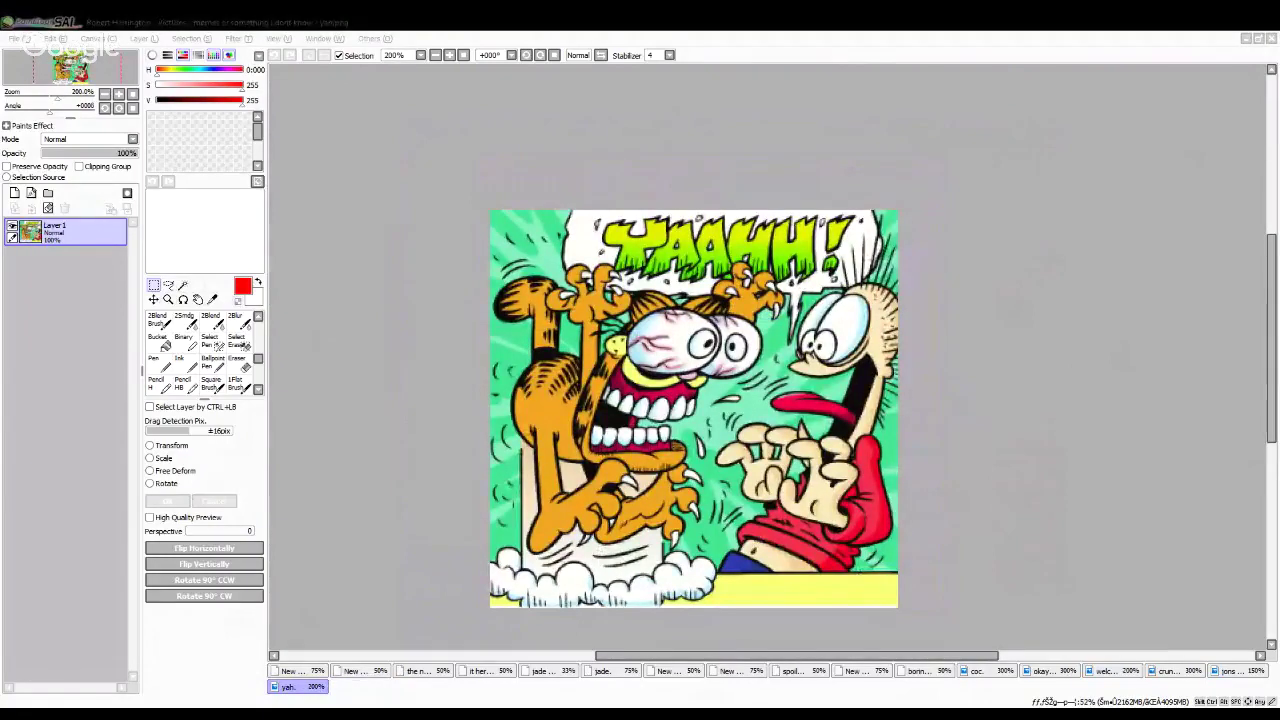
pyautogui.doubleClick(806, 535)
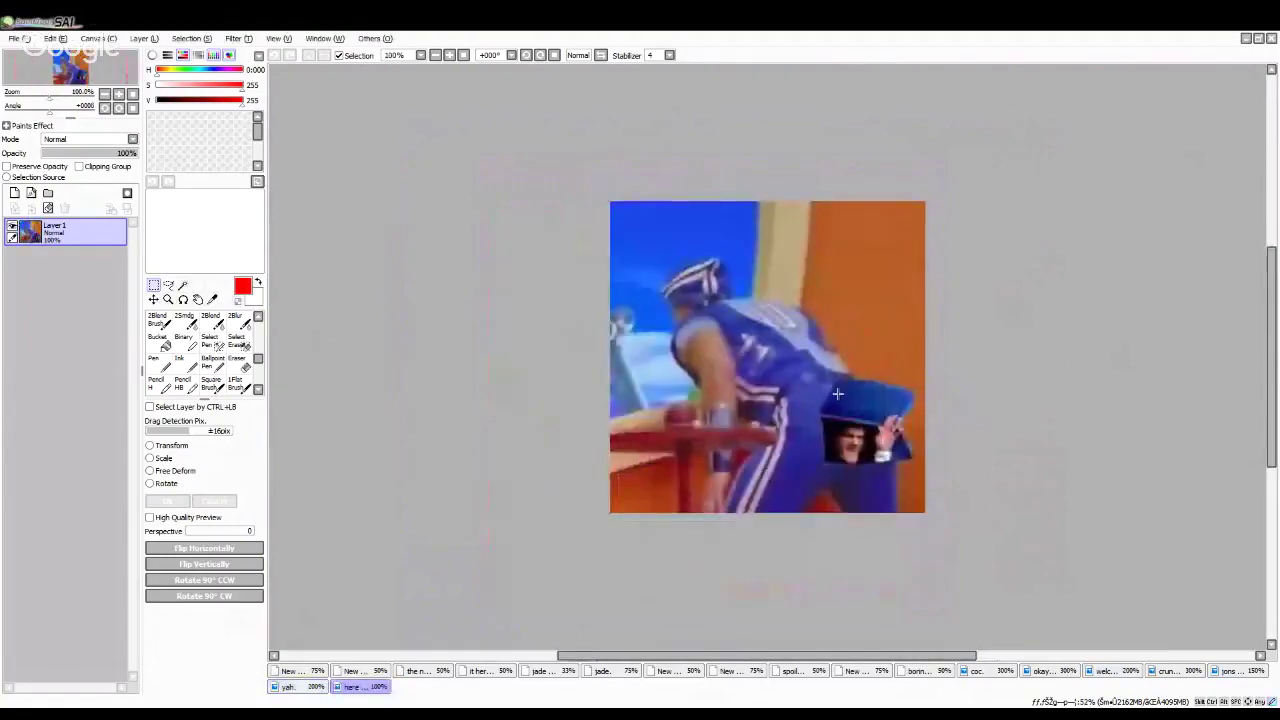
pyautogui.scroll(1, 833, 382)
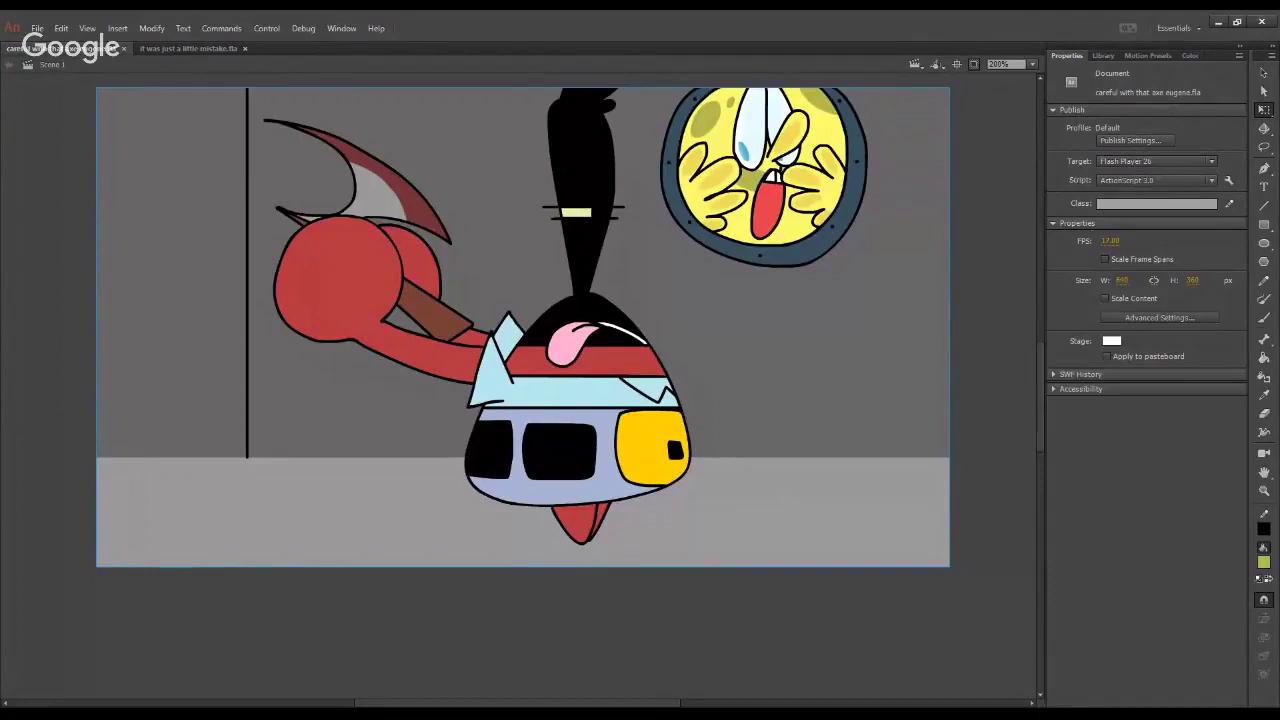
# Step: Switch to Animate, convert the axe-wielding character's artwork to a motion-tweened movie clip symbol, and show the instance's properties
pyautogui.press('F6')
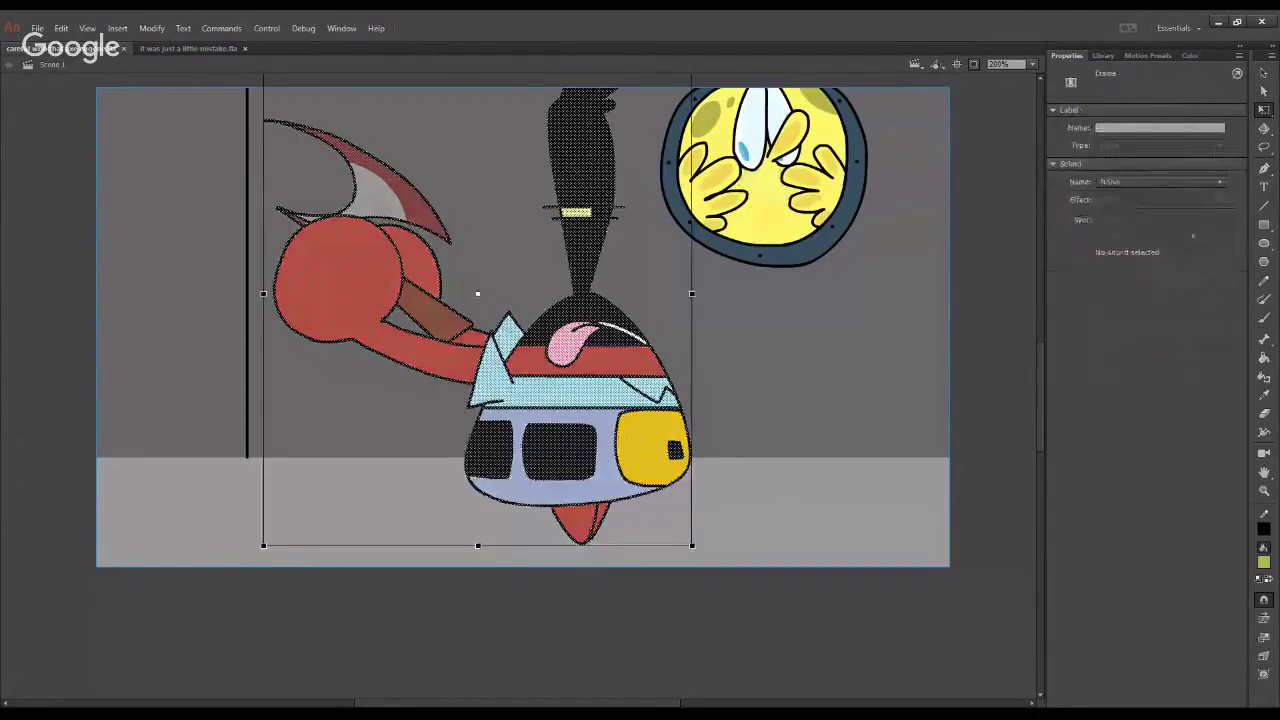
pyautogui.press('.')
pyautogui.hotkey('ctrl', 'a')
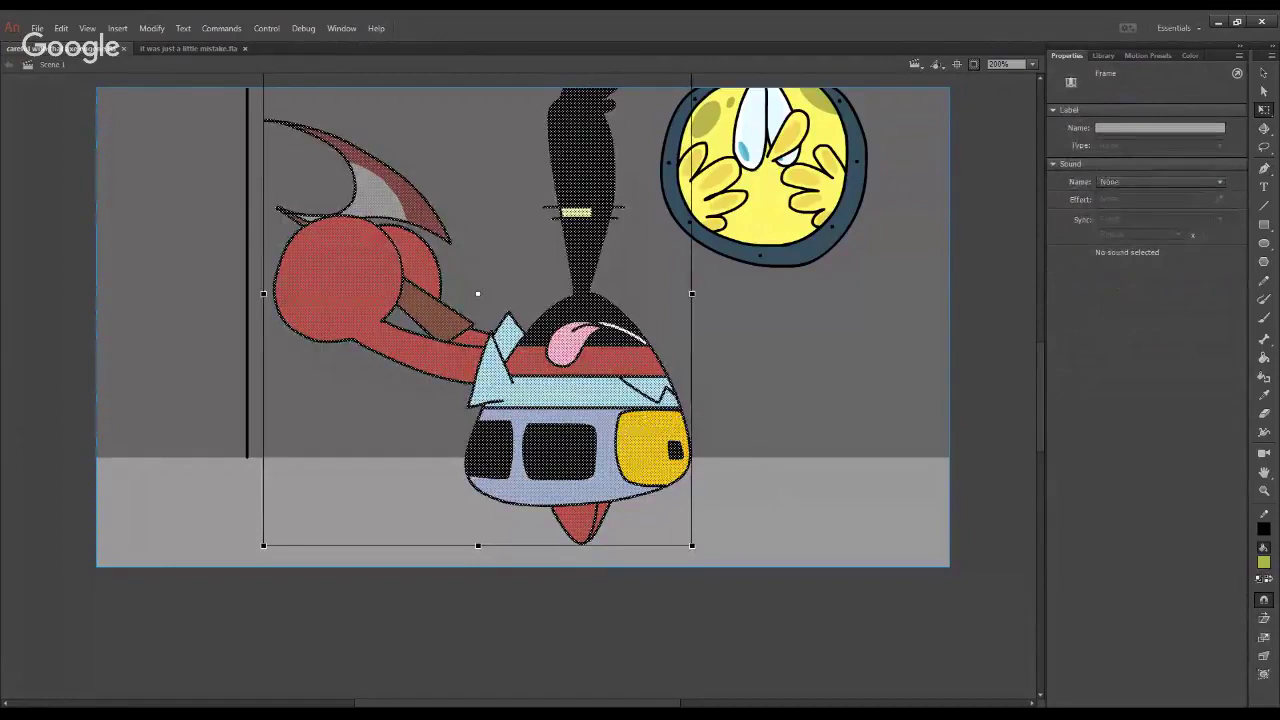
pyautogui.press('Return')
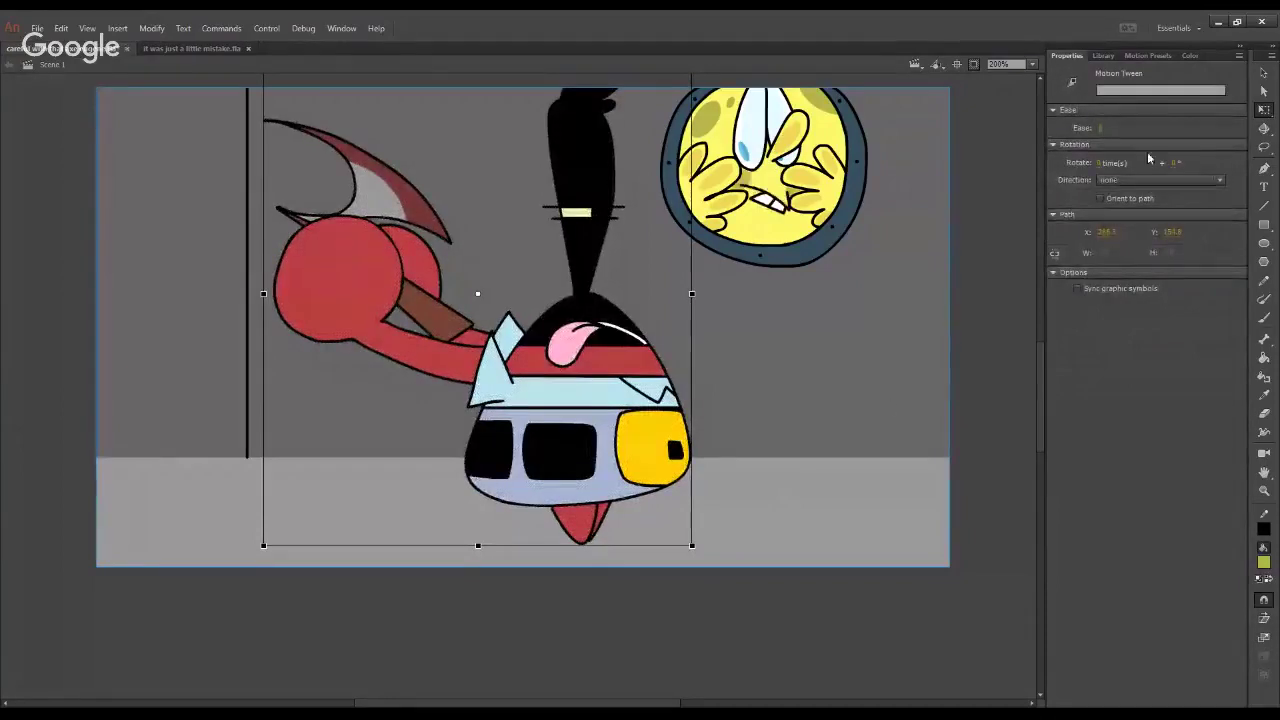
pyautogui.click(1104, 56)
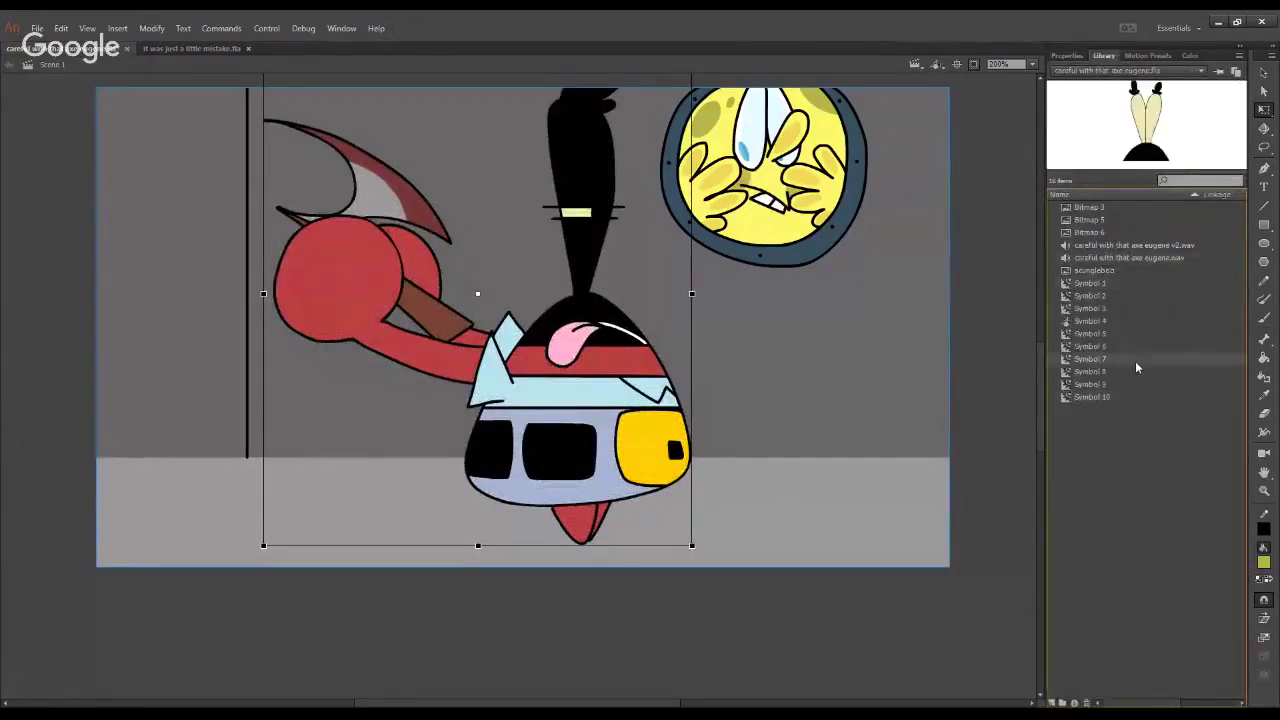
pyautogui.click(1066, 56)
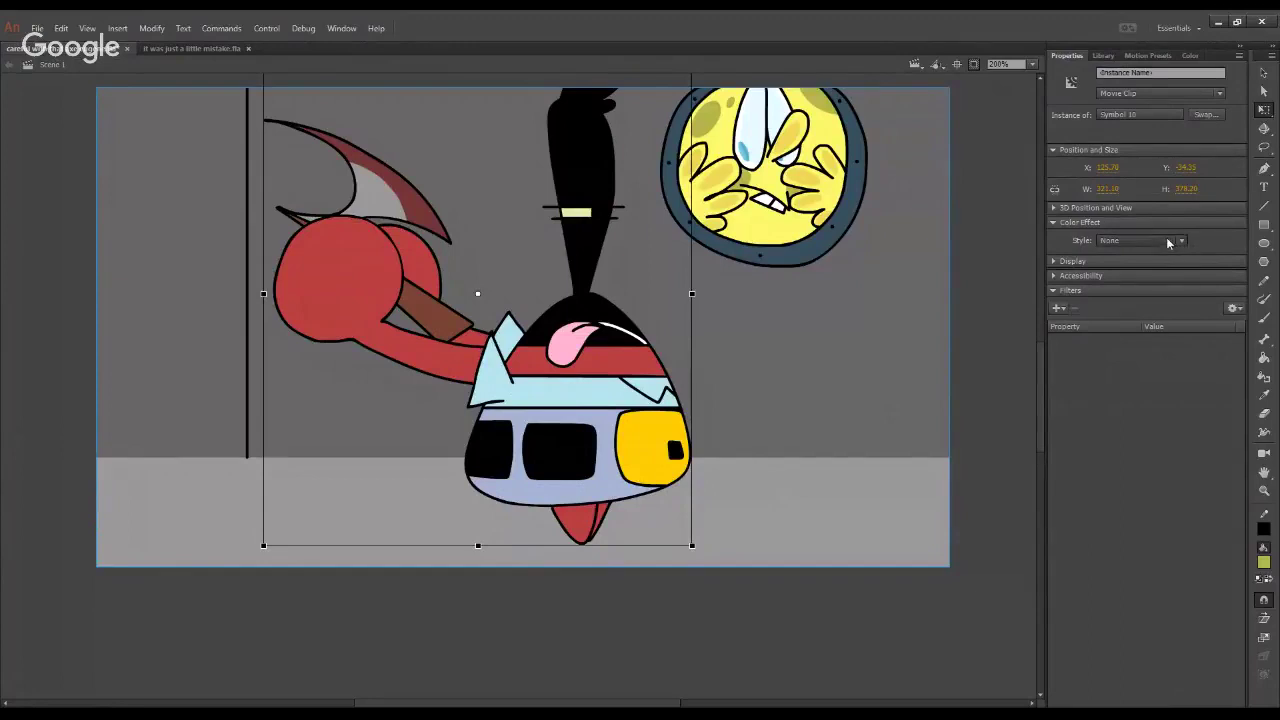
# Step: Try fading the axe-wielding character's instance with an Alpha color effect at 60%
pyautogui.click(1138, 309)
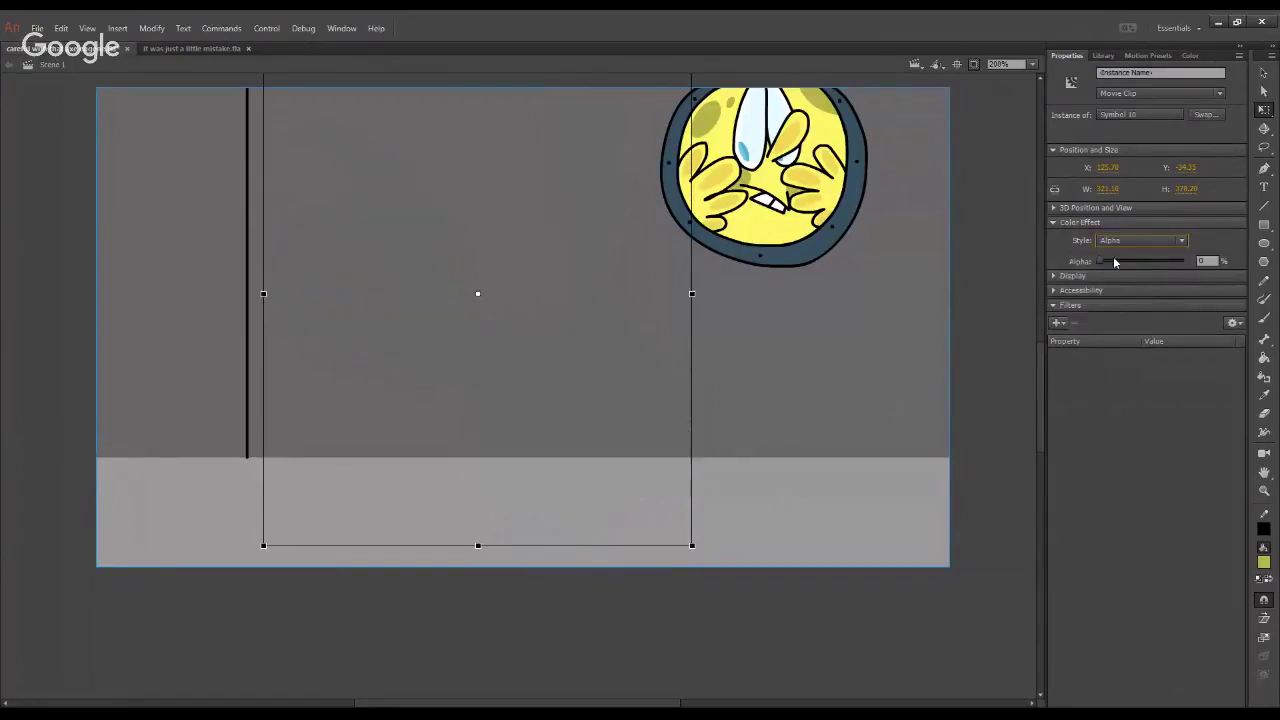
pyautogui.moveTo(1105, 261); pyautogui.dragTo(1157, 261)
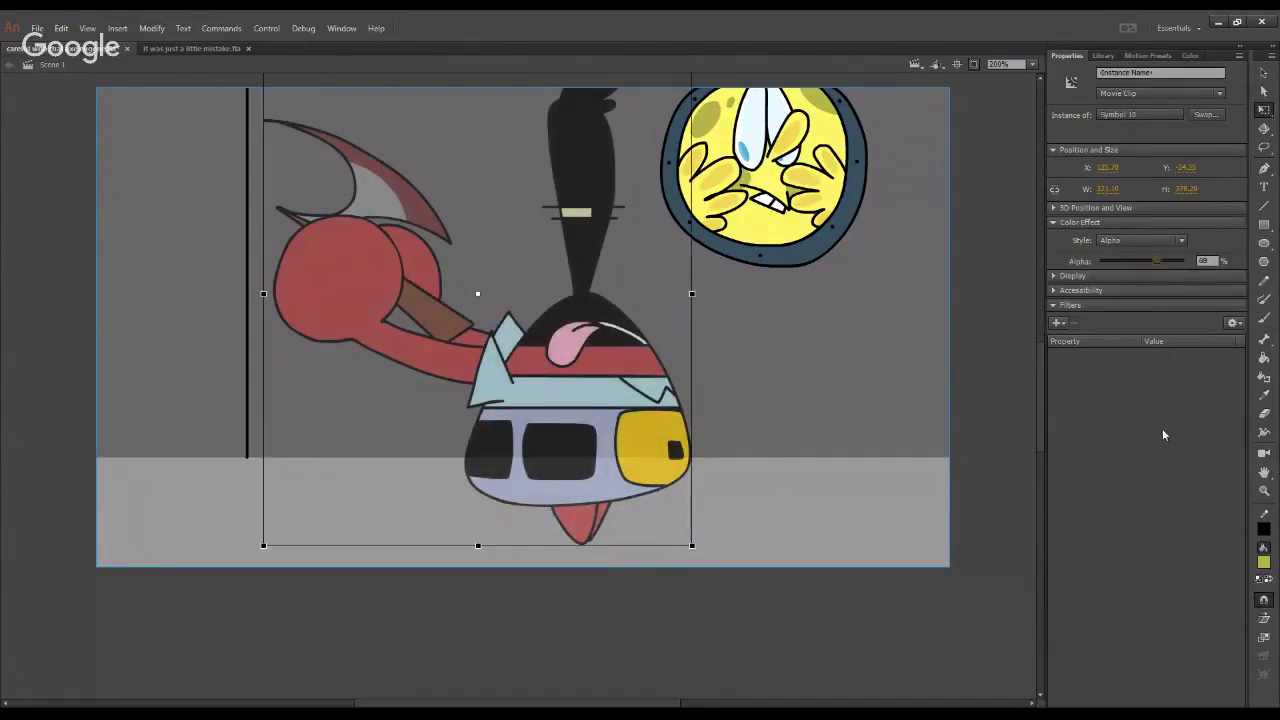
pyautogui.hotkey('ctrl', 'z')
pyautogui.hotkey('ctrl', 'z')
pyautogui.hotkey('ctrl', 'z')
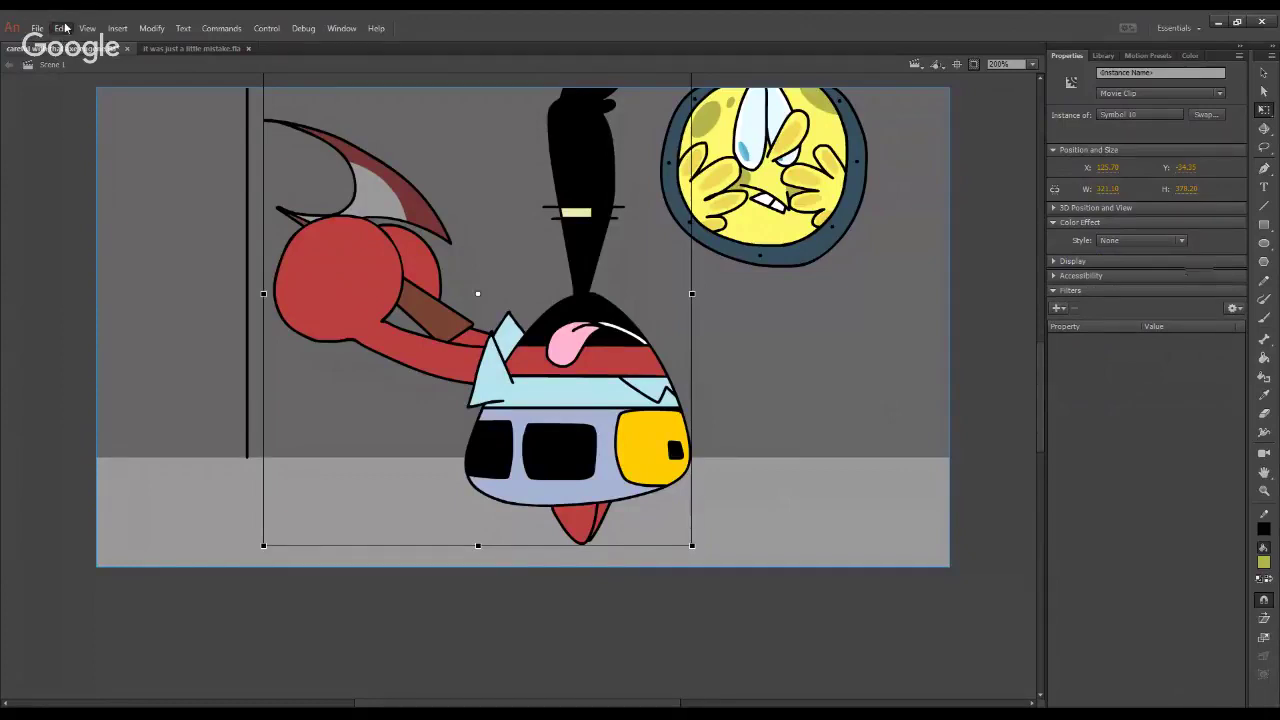
# Step: Break the axe-wielding character's instance apart and advance to the following frame
pyautogui.hotkey('ctrl', 'b')
pyautogui.press('.')
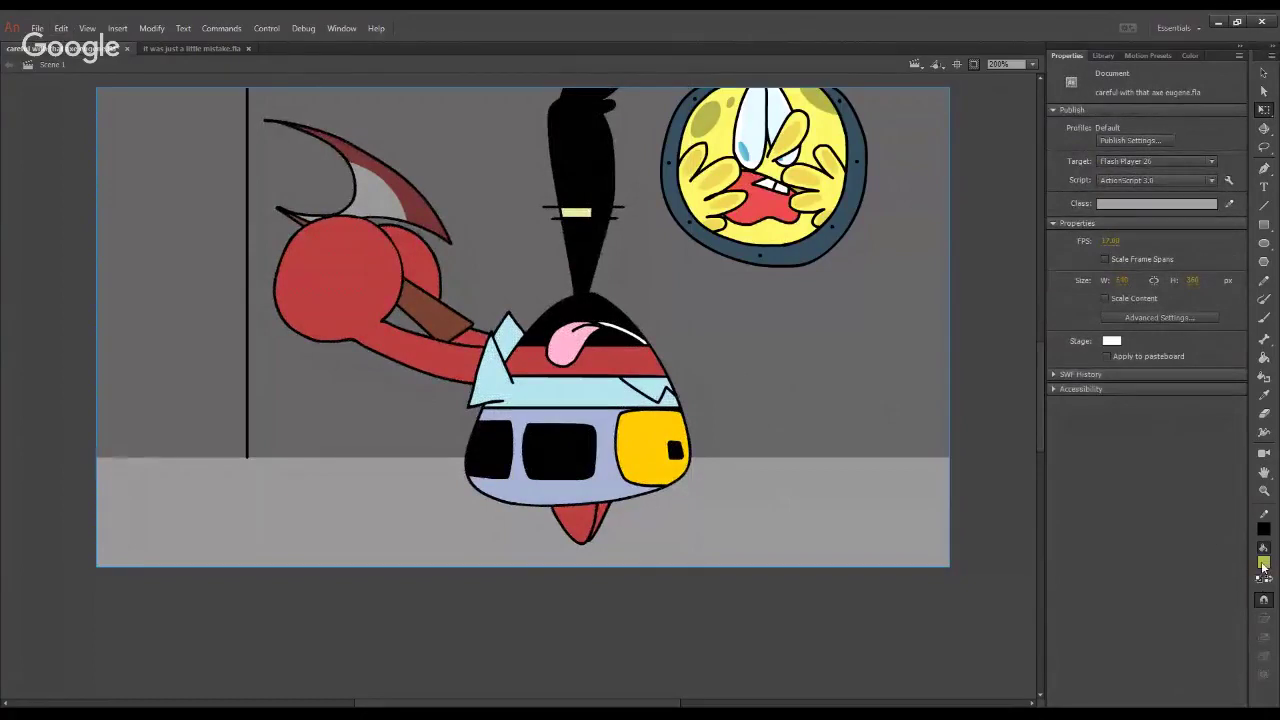
# Step: Try scribbling a looping red line across the axe-wielding character with the Brush tool at size 2
pyautogui.click(1202, 478)
pyautogui.click(1264, 562)
pyautogui.click(1188, 554)
pyautogui.click(1267, 564)
pyautogui.click(1253, 519)
pyautogui.click(1263, 316)
pyautogui.moveTo(140, 365)
pyautogui.mouseDown()
pyautogui.moveTo(290, 340)
pyautogui.moveTo(530, 250)
pyautogui.moveTo(660, 450)
pyautogui.moveTo(602, 413)
pyautogui.mouseUp()
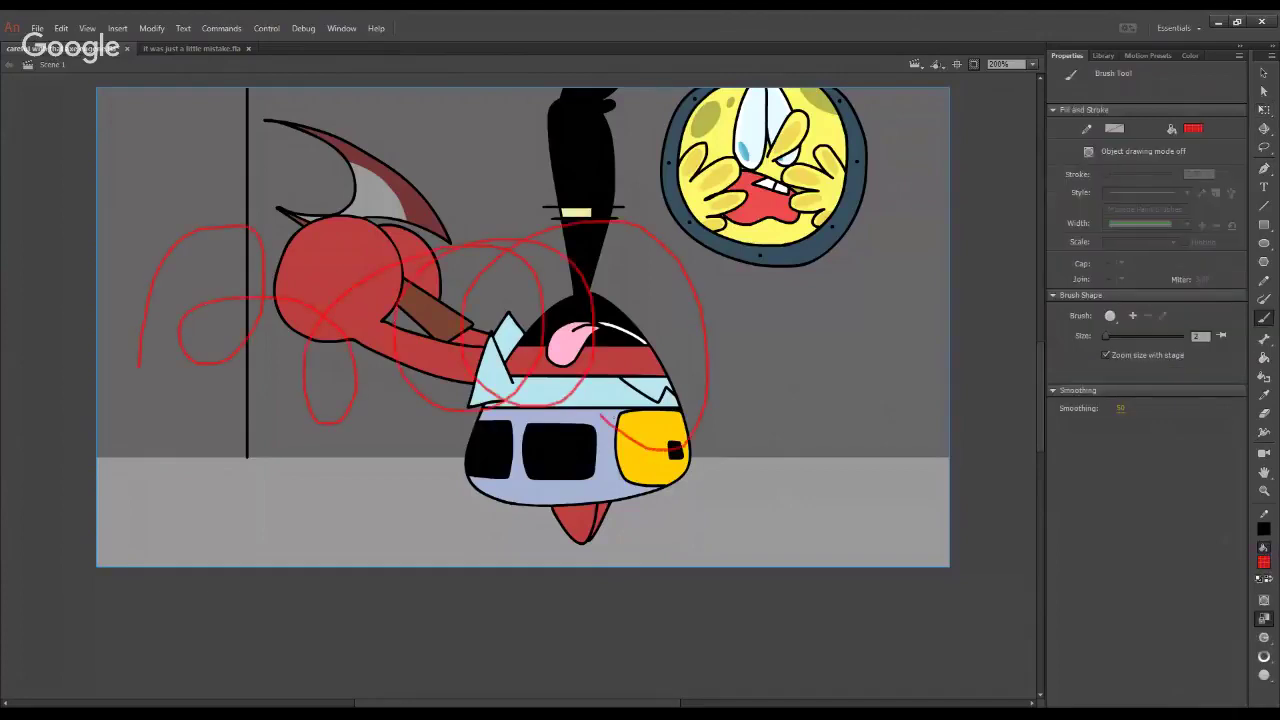
pyautogui.hotkey('ctrl', 'z')
pyautogui.hotkey('ctrl', 'z')
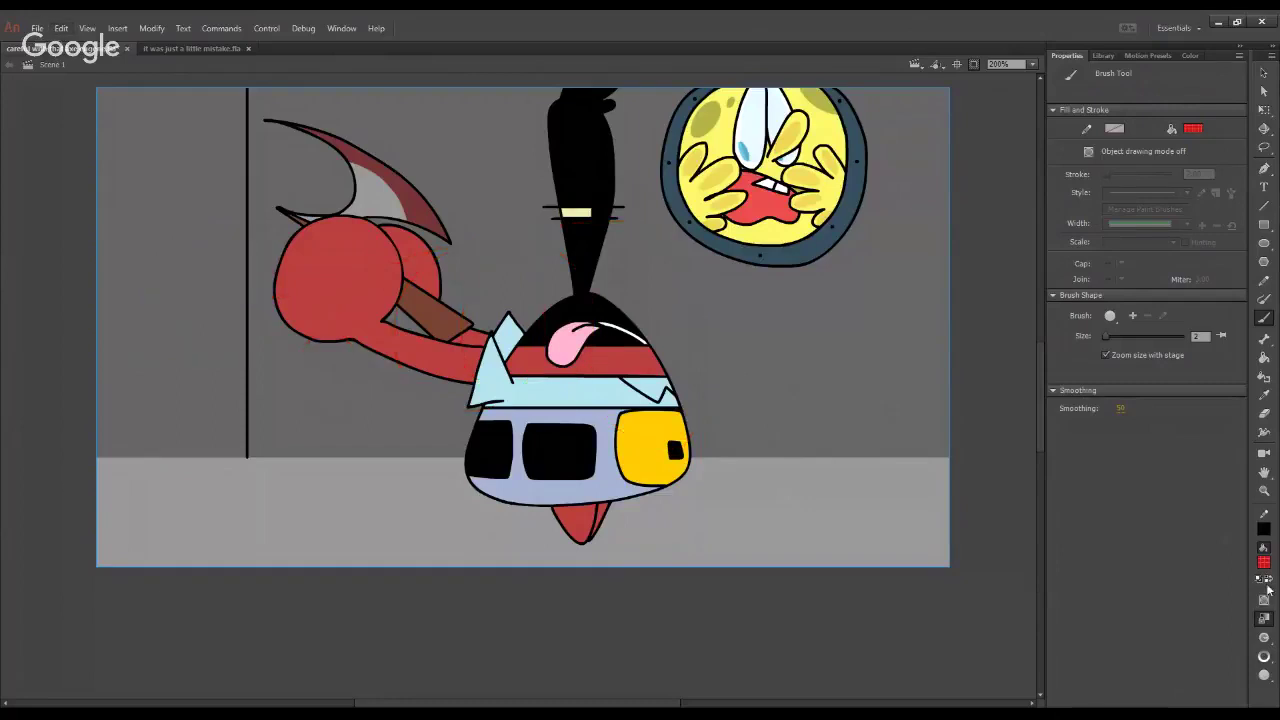
pyautogui.click(1261, 566)
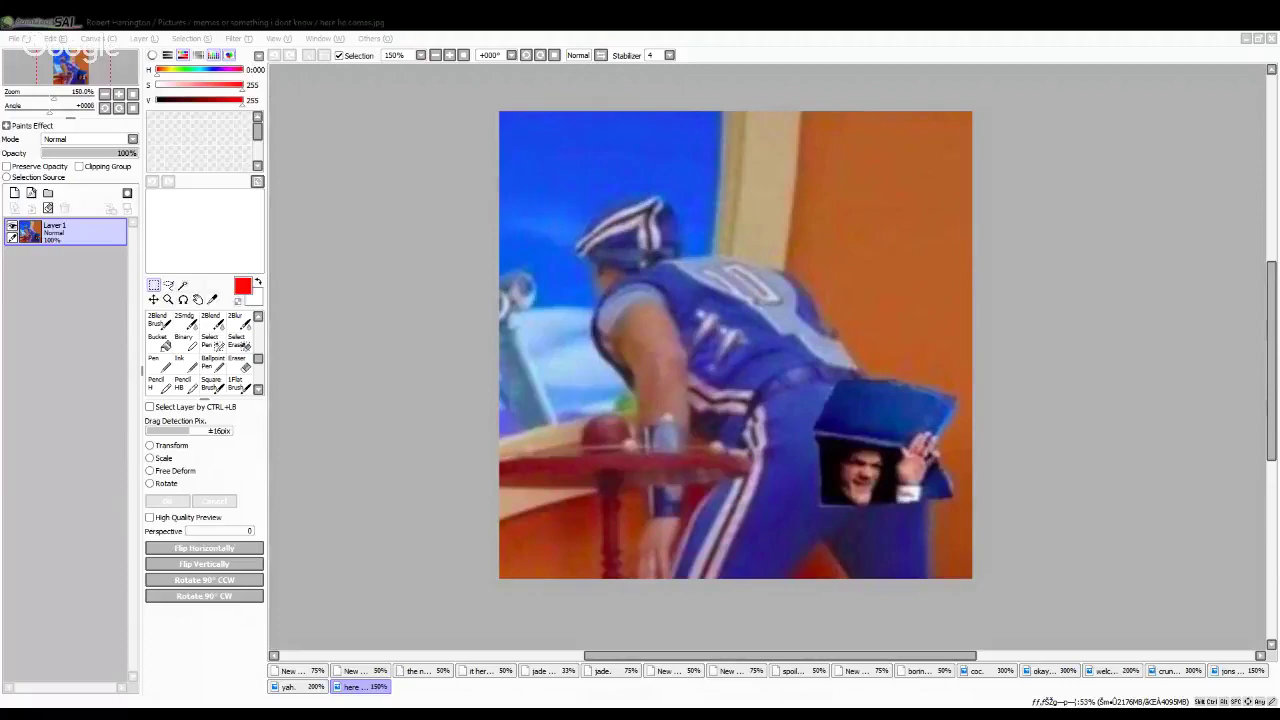
# Step: Switch to PaintTool SAI and start a new blank canvas with a second layer and black as the drawing color
pyautogui.click(322, 714)
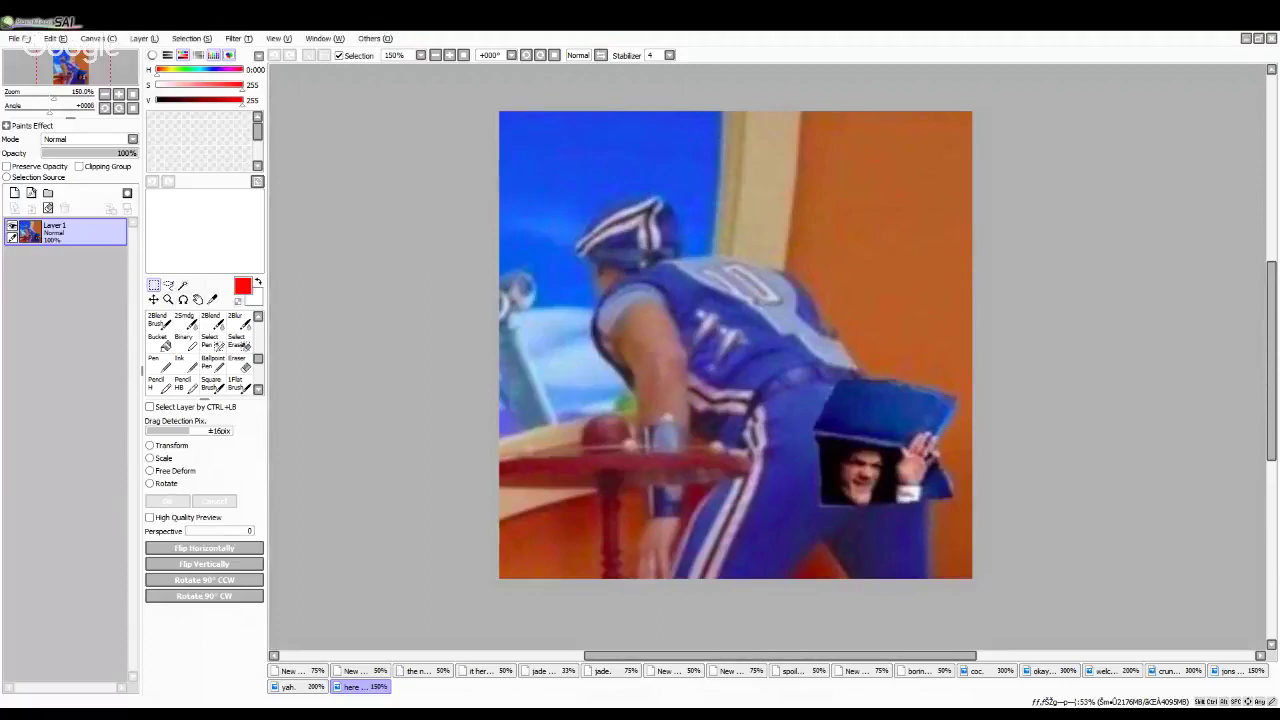
pyautogui.click(19, 39)
pyautogui.click(30, 58)
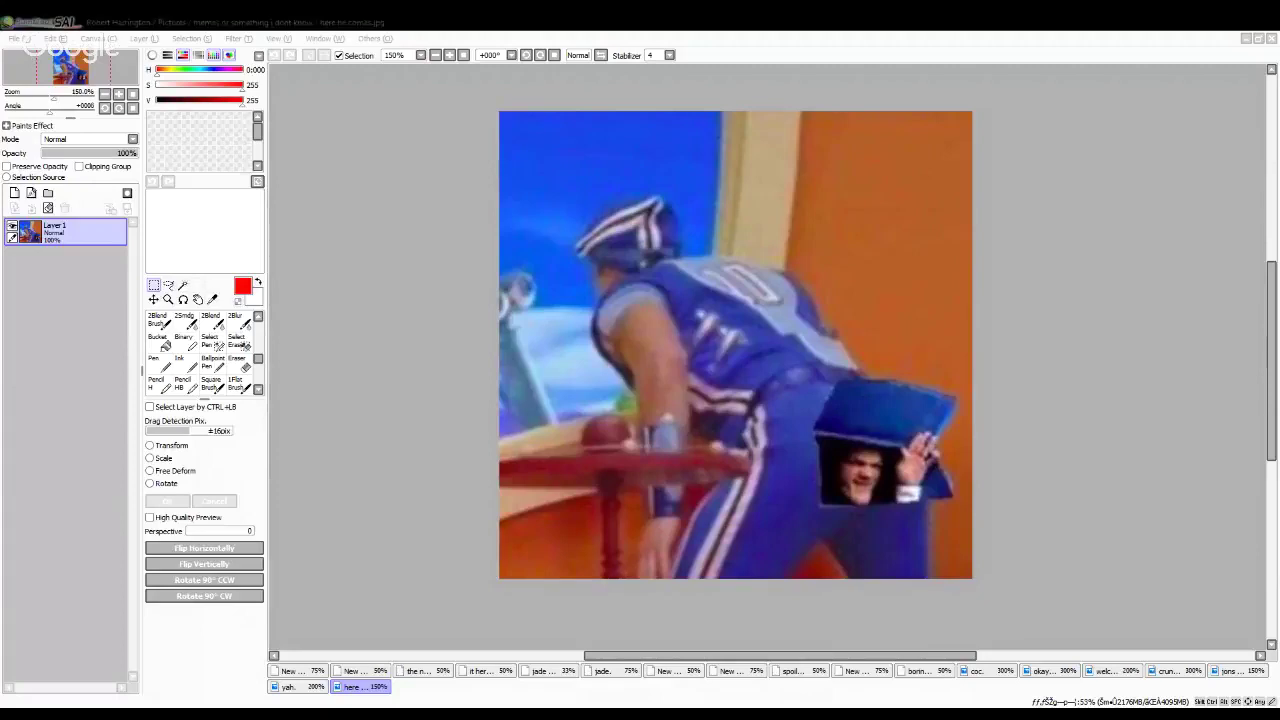
pyautogui.press('Return')
pyautogui.hotkey('ctrl', 'v')
pyautogui.moveTo(164, 101); pyautogui.dragTo(66, 98)
# Step: Set up the Binary pen at size 3 for drawing on the blank canvas
pyautogui.scroll(-5, 182, 330)
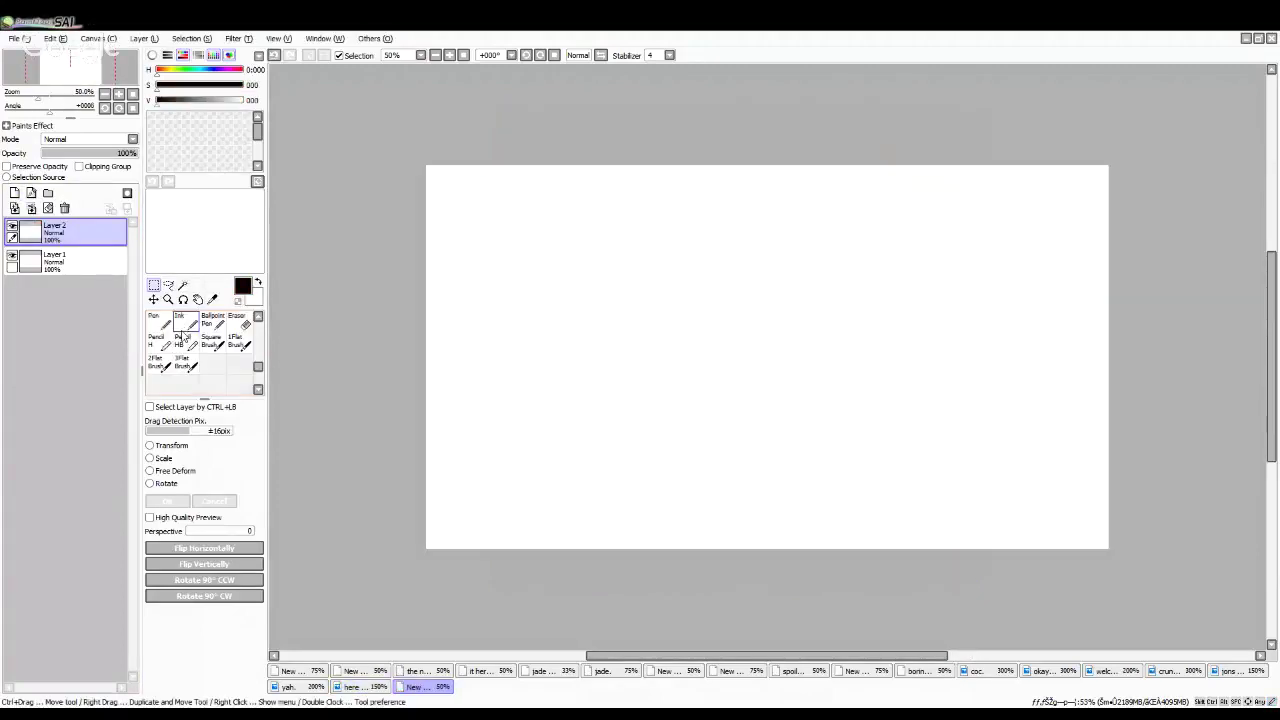
pyautogui.click(183, 329)
pyautogui.scroll(1, 183, 328)
pyautogui.click(185, 325)
pyautogui.scroll(-2, 700, 404)
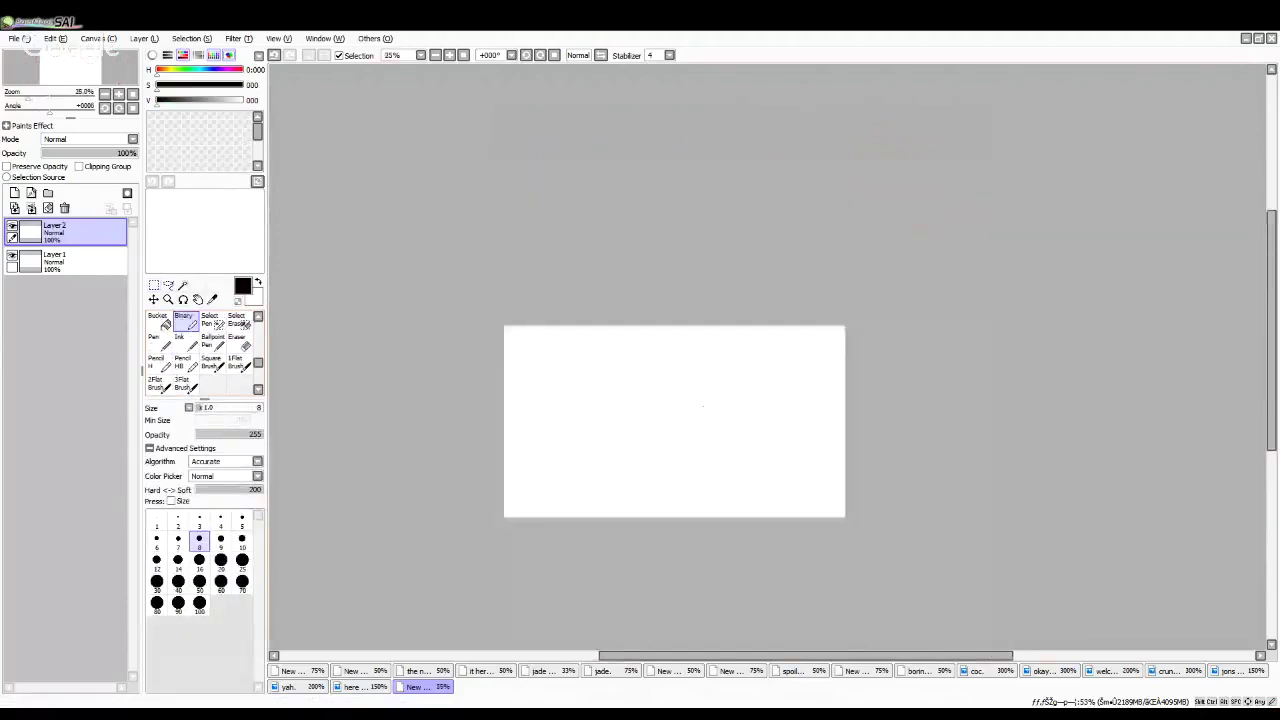
pyautogui.scroll(3, 700, 405)
pyautogui.click(198, 522)
pyautogui.hotkey('ctrl', '+')
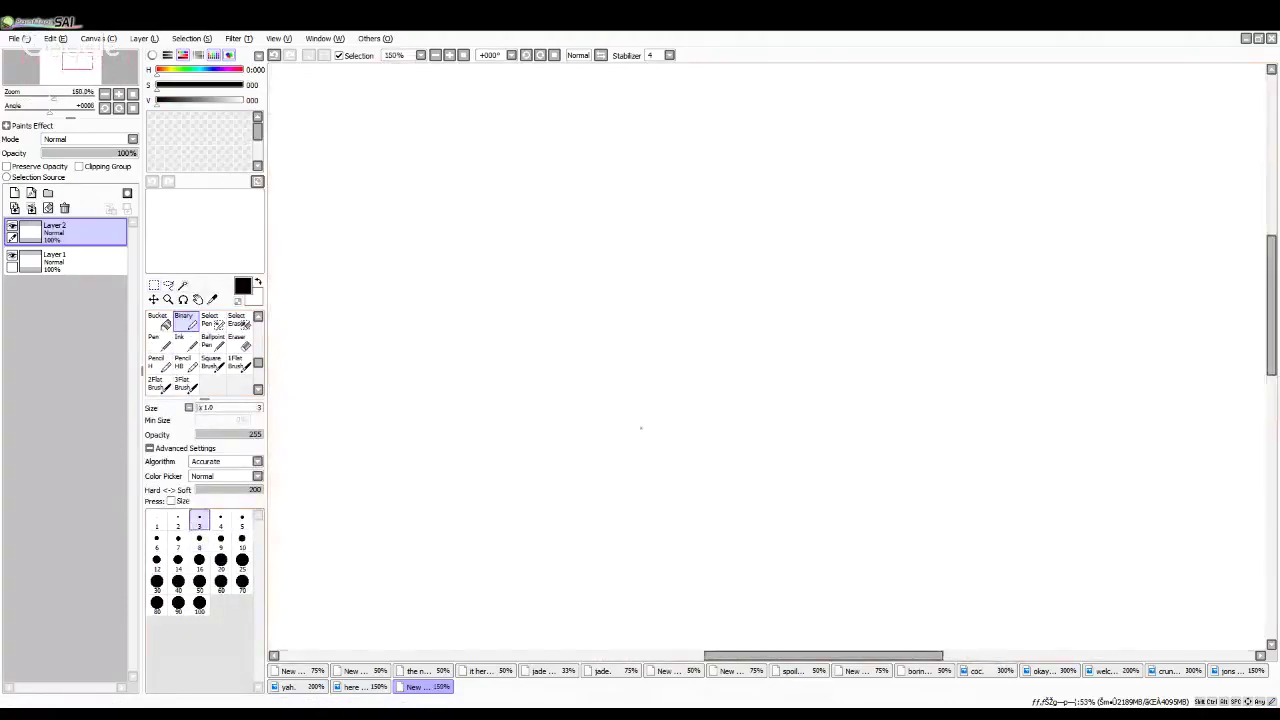
pyautogui.moveTo(601, 472)
pyautogui.mouseDown()
pyautogui.moveTo(829, 314)
pyautogui.moveTo(813, 463)
pyautogui.mouseUp()
pyautogui.hotkey('ctrl', 'z')
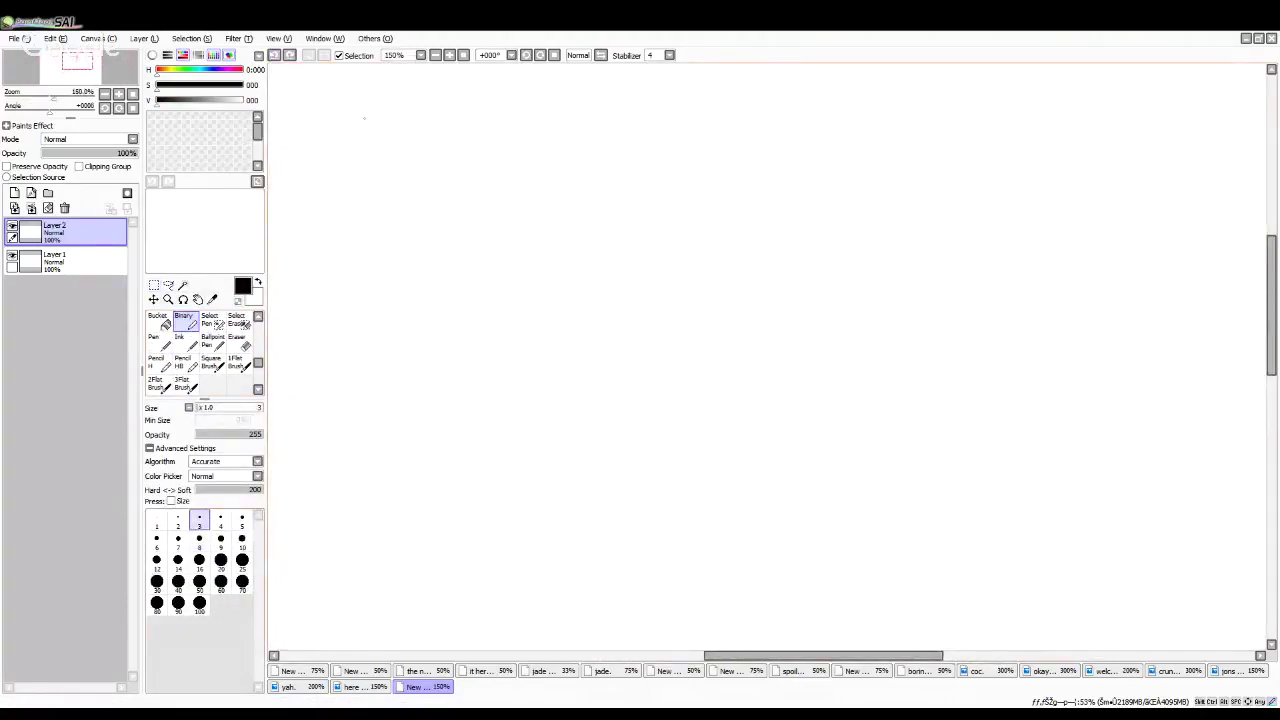
pyautogui.moveTo(590, 430)
pyautogui.mouseDown()
pyautogui.moveTo(657, 234)
pyautogui.moveTo(786, 449)
pyautogui.moveTo(723, 471)
pyautogui.mouseUp()
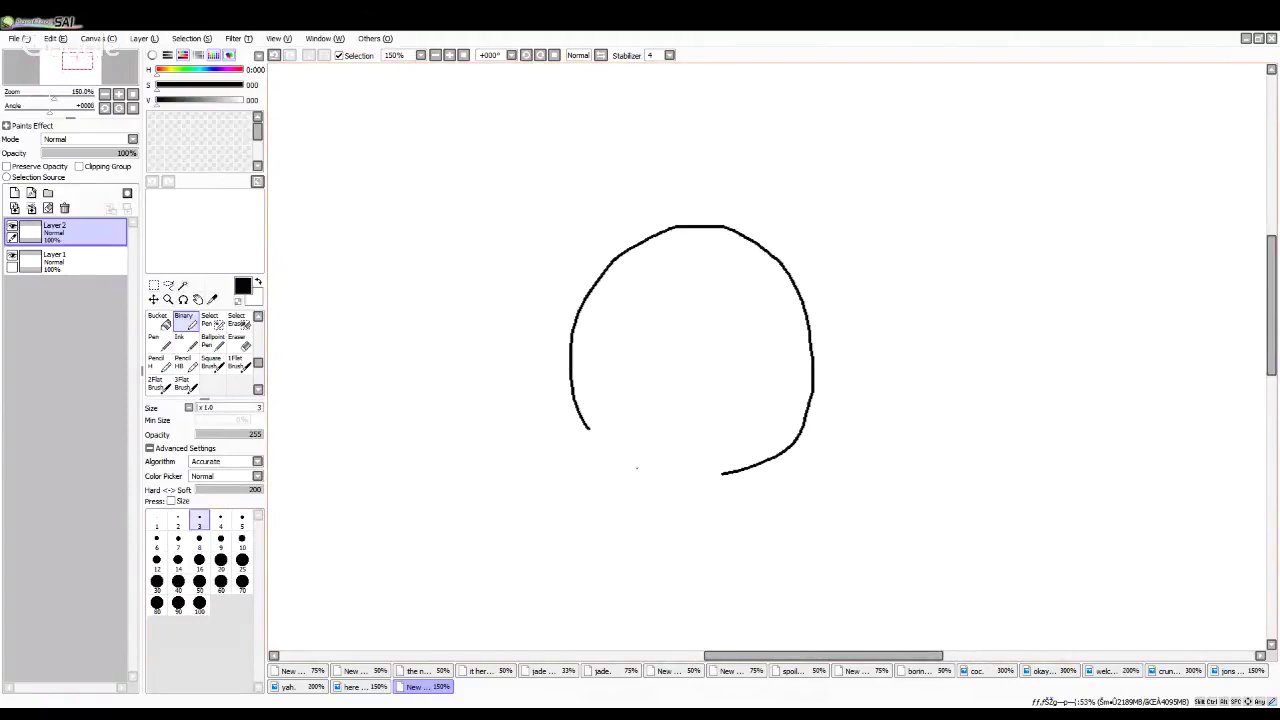
pyautogui.hotkey('ctrl', '+')
pyautogui.moveTo(545, 387)
pyautogui.mouseDown()
pyautogui.moveTo(443, 457)
pyautogui.moveTo(500, 486)
pyautogui.mouseUp()
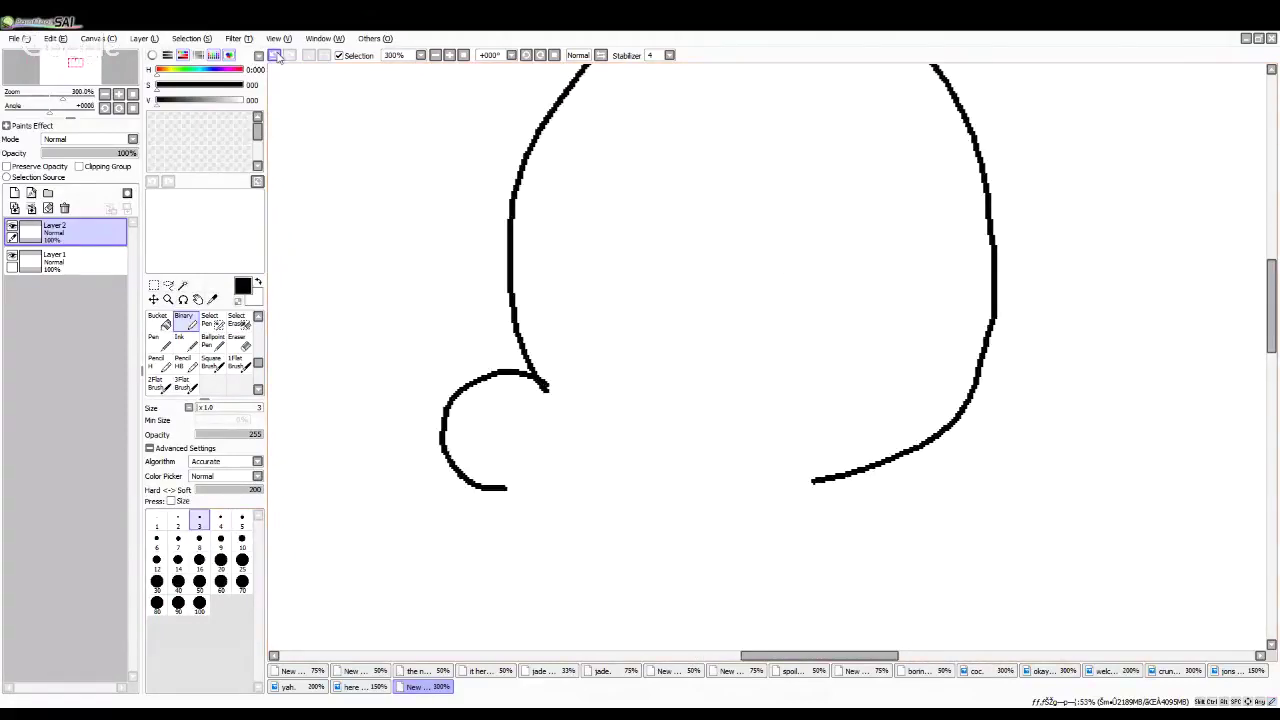
pyautogui.hotkey('ctrl', 'z')
pyautogui.hotkey('ctrl', 'z')
pyautogui.hotkey('ctrl', '-')
pyautogui.moveTo(618, 320)
pyautogui.mouseDown()
pyautogui.moveTo(852, 158)
pyautogui.moveTo(829, 394)
pyautogui.mouseUp()
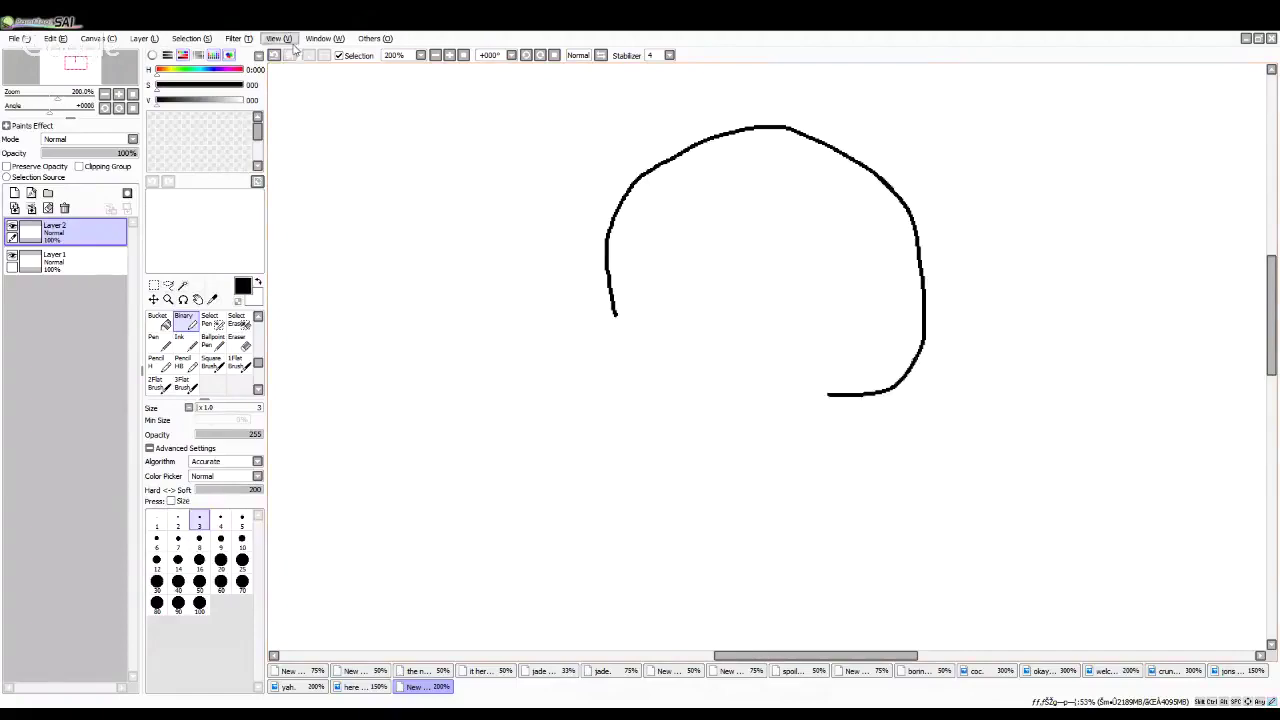
pyautogui.hotkey('ctrl', 'z')
# Step: Draw a large round head outline with a bulging cheek on its left side and a nearly closed lower edge
pyautogui.moveTo(617, 293)
pyautogui.mouseDown()
pyautogui.moveTo(763, 146)
pyautogui.moveTo(886, 386)
pyautogui.moveTo(820, 416)
pyautogui.mouseUp()
pyautogui.hotkey('ctrl', '+')
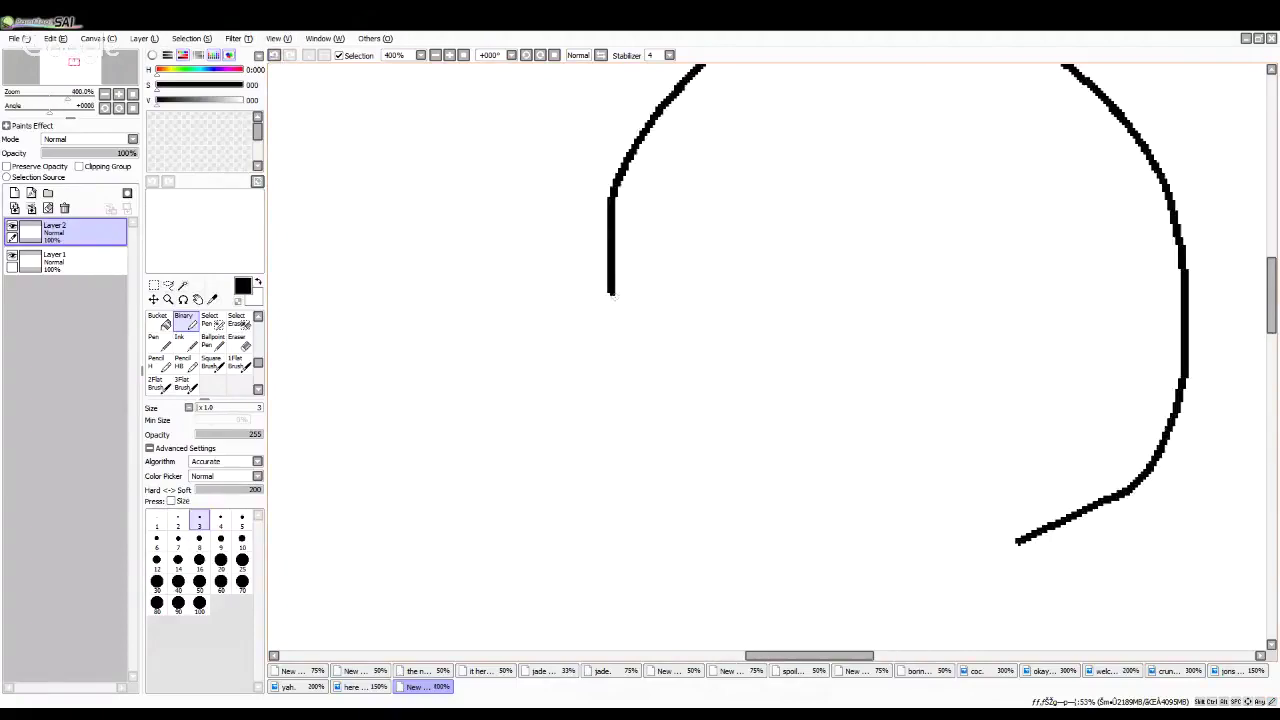
pyautogui.moveTo(624, 310)
pyautogui.mouseDown()
pyautogui.moveTo(490, 442)
pyautogui.moveTo(828, 580)
pyautogui.moveTo(888, 578)
pyautogui.mouseUp()
pyautogui.moveTo(914, 574); pyautogui.dragTo(1022, 541)
pyautogui.scroll(-3, 838, 450)
pyautogui.scroll(3, 846, 310)
pyautogui.scroll(-3, 614, 394)
pyautogui.scroll(3, 651, 462)
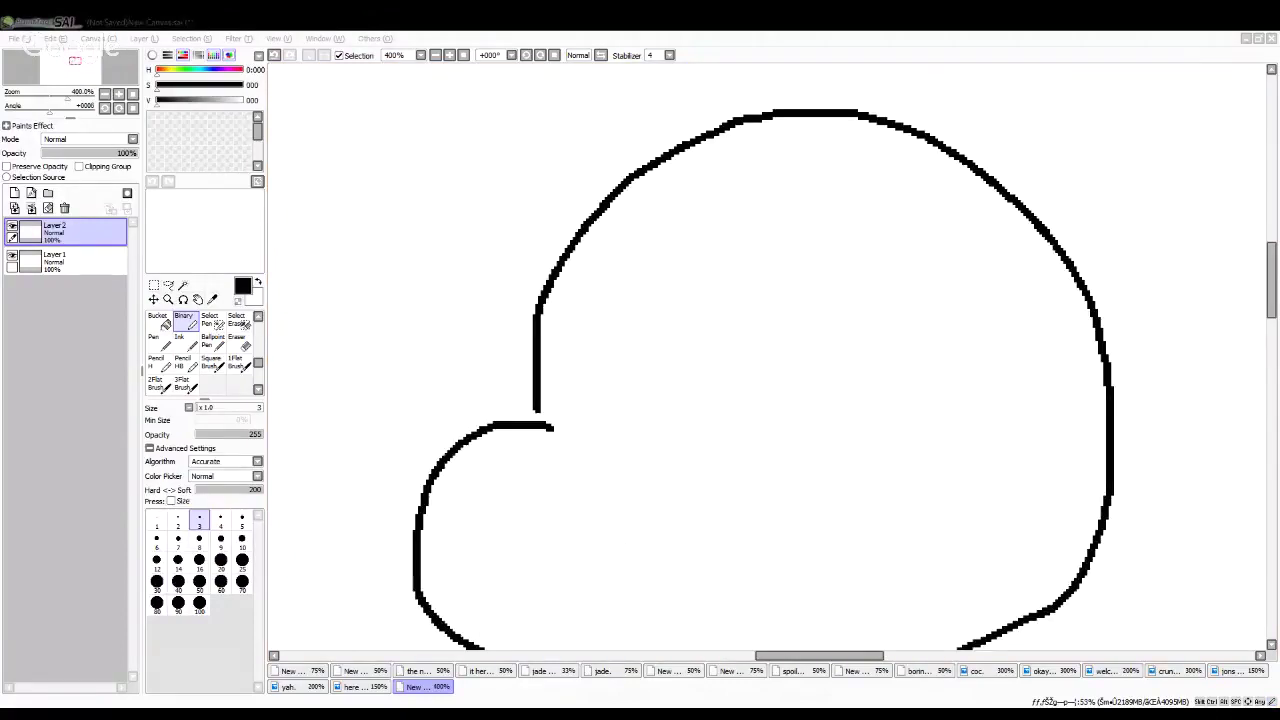
pyautogui.scroll(-3, 538, 303)
pyautogui.scroll(3, 545, 389)
pyautogui.moveTo(545, 389)
pyautogui.mouseDown()
pyautogui.moveTo(667, 177)
pyautogui.moveTo(706, 318)
pyautogui.moveTo(626, 409)
pyautogui.moveTo(541, 385)
pyautogui.mouseUp()
pyautogui.moveTo(820, 425)
pyautogui.mouseDown()
pyautogui.moveTo(757, 288)
pyautogui.moveTo(904, 226)
pyautogui.moveTo(925, 410)
pyautogui.moveTo(824, 436)
pyautogui.mouseUp()
pyautogui.click(283, 55)
pyautogui.click(283, 55)
pyautogui.click(283, 55)
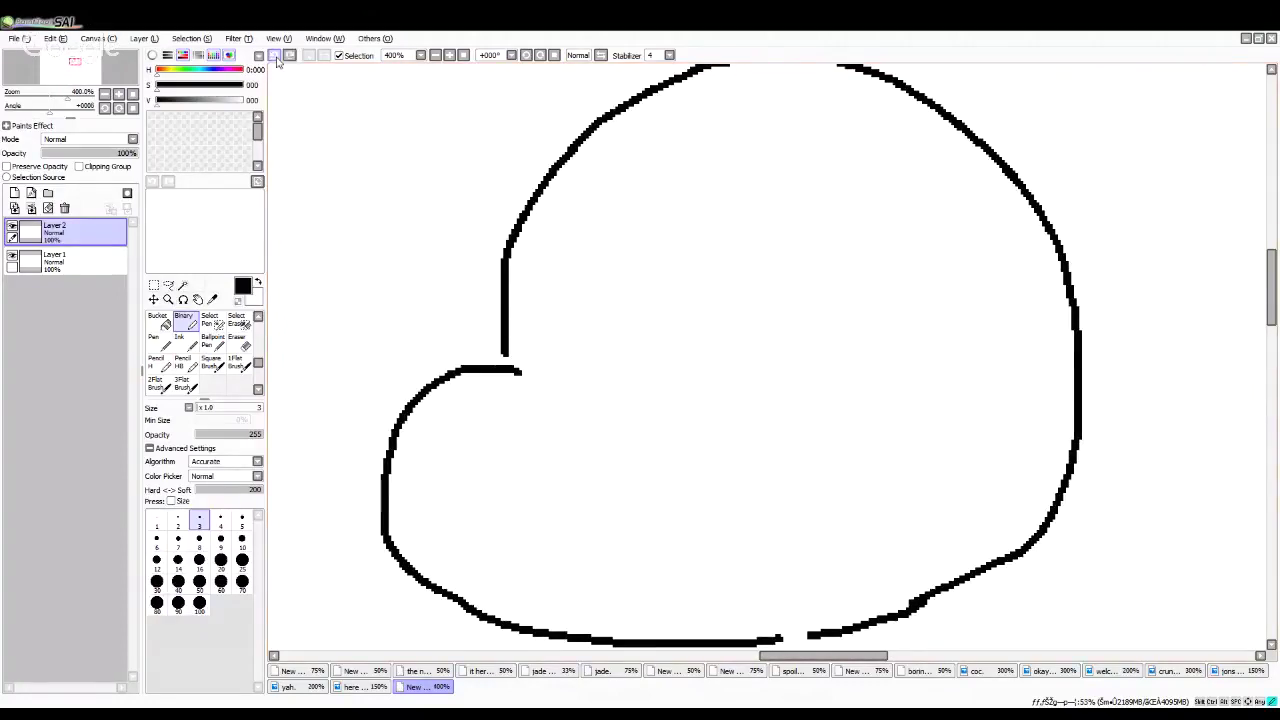
# Step: Draw a large slanted oval eye socket in the left half of the head, touching the cheek
pyautogui.scroll(-2, 555, 470)
pyautogui.scroll(2, 555, 470)
pyautogui.moveTo(560, 480)
pyautogui.mouseDown()
pyautogui.moveTo(508, 365)
pyautogui.moveTo(670, 111)
pyautogui.moveTo(785, 345)
pyautogui.moveTo(576, 490)
pyautogui.moveTo(548, 466)
pyautogui.mouseUp()
pyautogui.scroll(-3, 628, 376)
pyautogui.scroll(2, 628, 376)
pyautogui.moveTo(722, 450)
pyautogui.mouseDown()
pyautogui.moveTo(657, 232)
pyautogui.moveTo(738, 152)
pyautogui.moveTo(808, 230)
pyautogui.moveTo(753, 471)
pyautogui.moveTo(646, 330)
pyautogui.mouseUp()
pyautogui.click(276, 56)
pyautogui.click(276, 56)
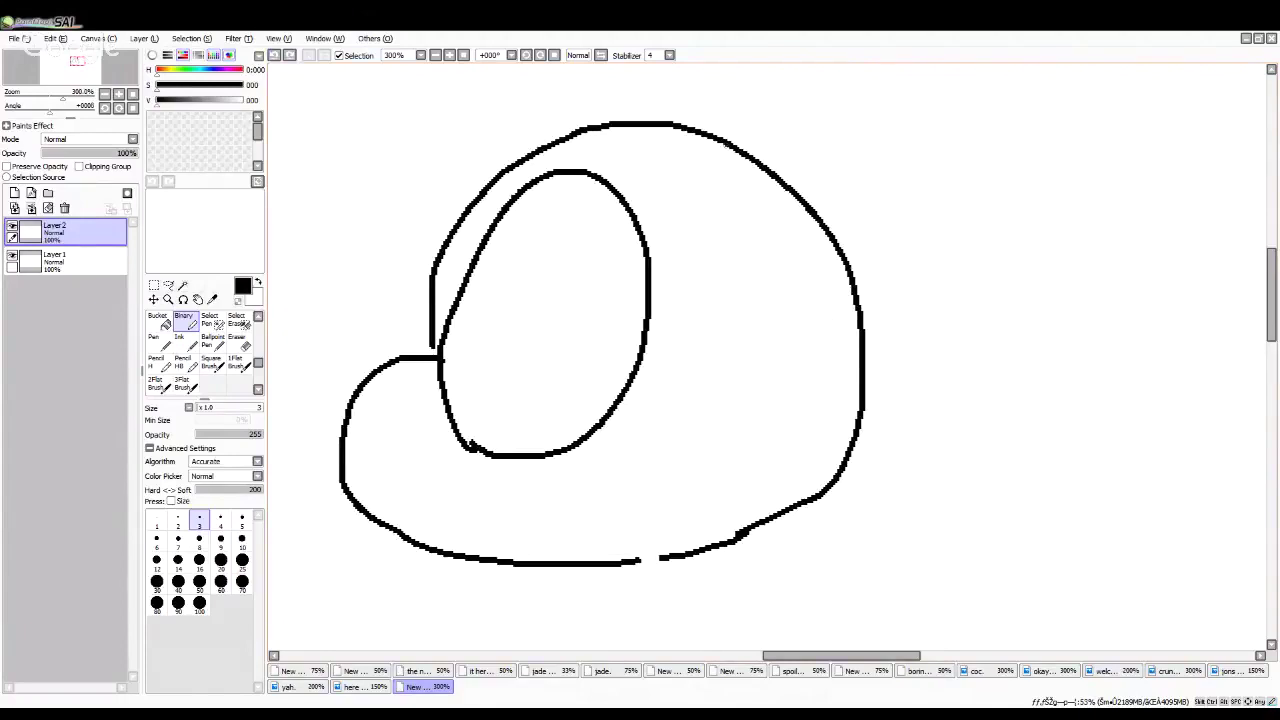
# Step: Draw the right eye socket against the head's edge and fill both sockets with black
pyautogui.moveTo(712, 141)
pyautogui.mouseDown()
pyautogui.moveTo(652, 264)
pyautogui.moveTo(722, 456)
pyautogui.moveTo(830, 432)
pyautogui.moveTo(862, 290)
pyautogui.mouseUp()
pyautogui.click(160, 322)
pyautogui.click(570, 300)
pyautogui.click(780, 287)
pyautogui.scroll(-2, 599, 265)
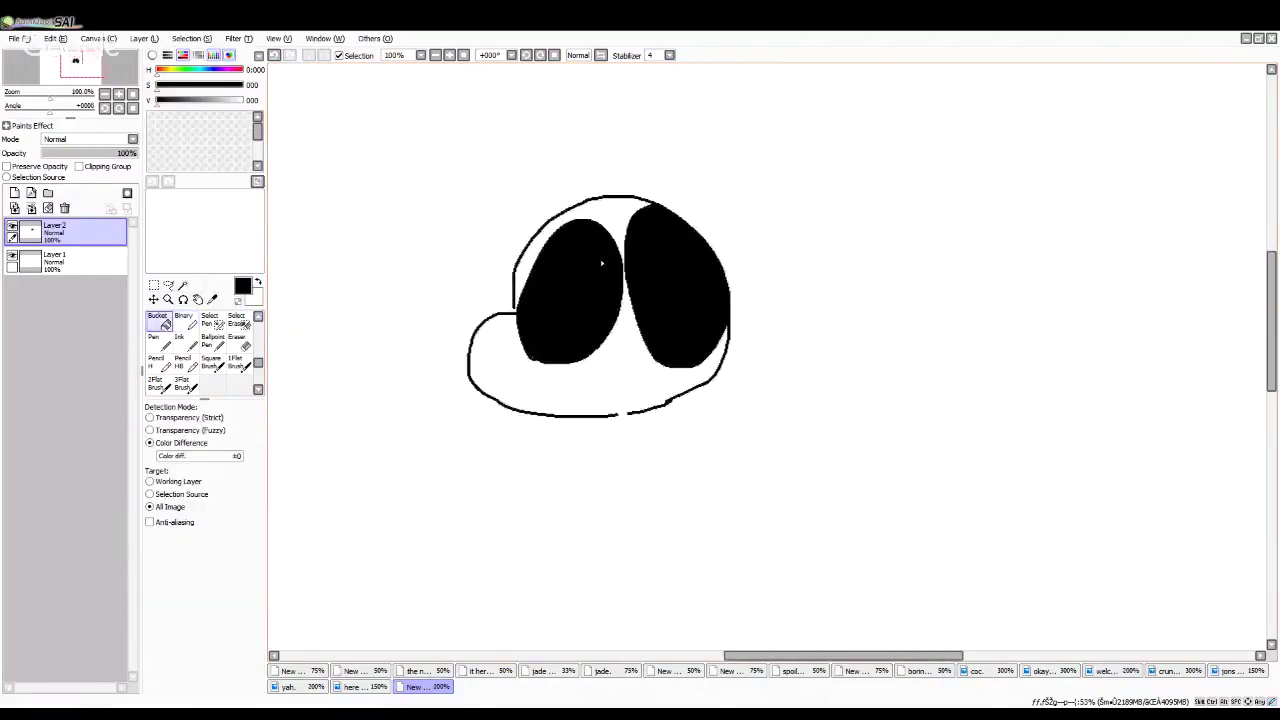
# Step: Outline a white oval inside each black eye socket with the Binary pen and fill both ovals with white
pyautogui.scroll(2, 581, 250)
pyautogui.click(196, 321)
pyautogui.rightClick(674, 350)
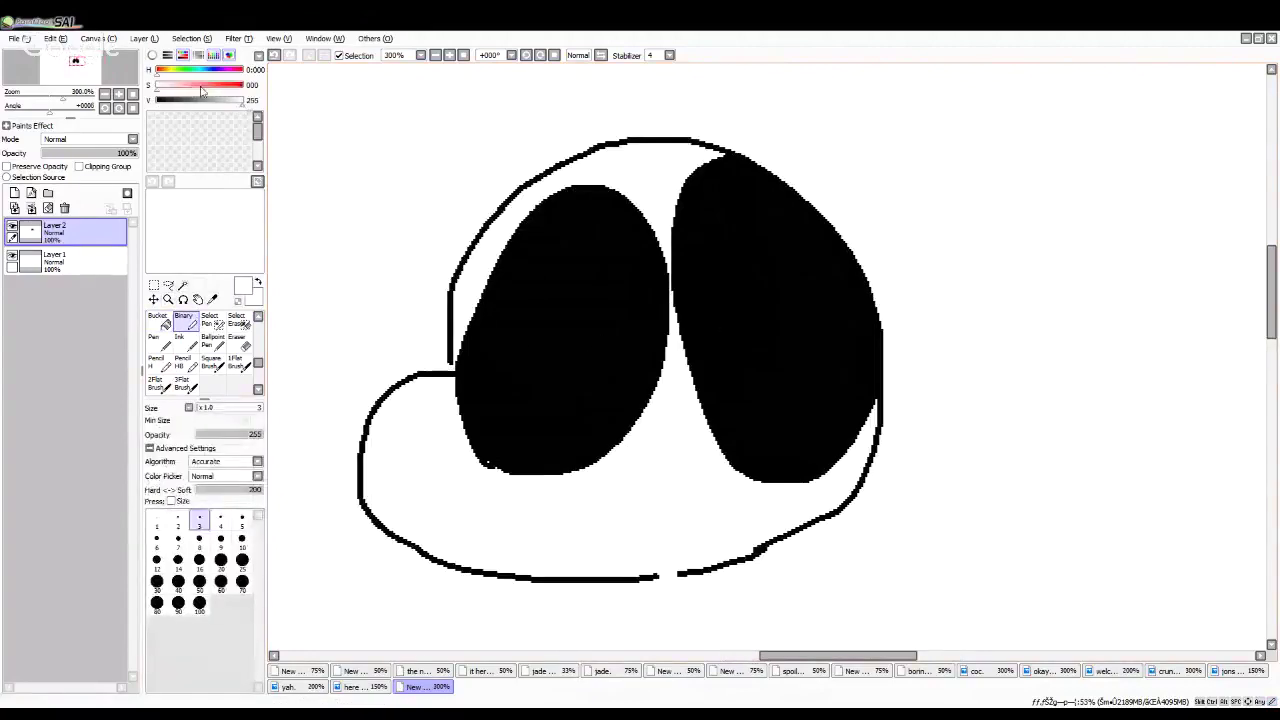
pyautogui.scroll(1, 739, 300)
pyautogui.moveTo(608, 367)
pyautogui.mouseDown()
pyautogui.moveTo(600, 380)
pyautogui.moveTo(609, 326)
pyautogui.mouseUp()
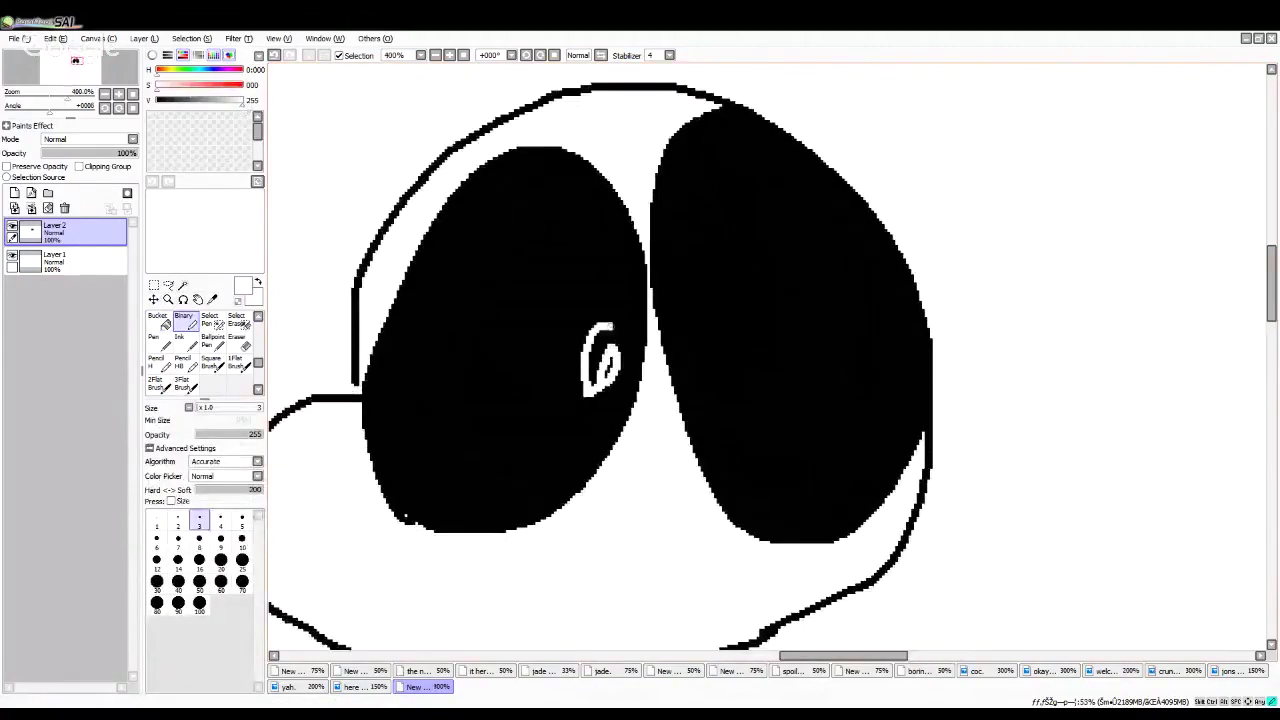
pyautogui.click(274, 55)
pyautogui.moveTo(590, 240)
pyautogui.mouseDown()
pyautogui.moveTo(584, 441)
pyautogui.moveTo(609, 340)
pyautogui.moveTo(597, 242)
pyautogui.mouseUp()
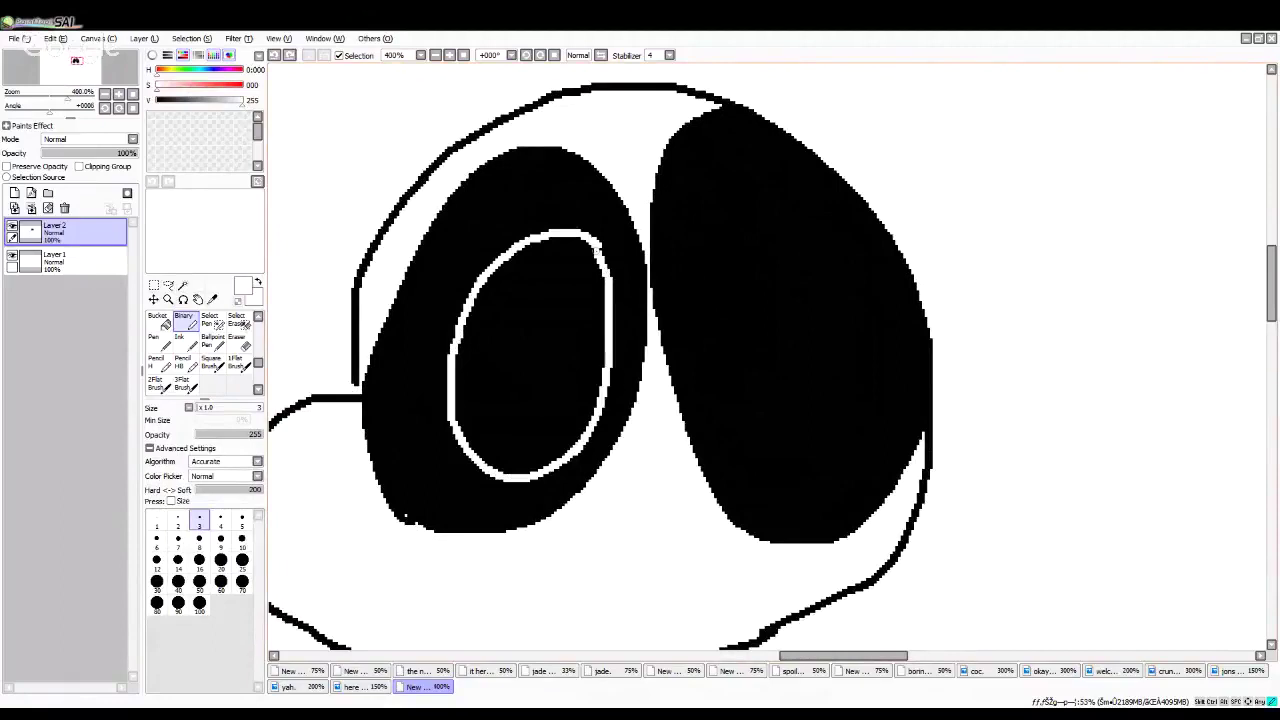
pyautogui.moveTo(750, 442)
pyautogui.mouseDown()
pyautogui.moveTo(687, 214)
pyautogui.moveTo(753, 192)
pyautogui.moveTo(839, 335)
pyautogui.moveTo(752, 436)
pyautogui.mouseUp()
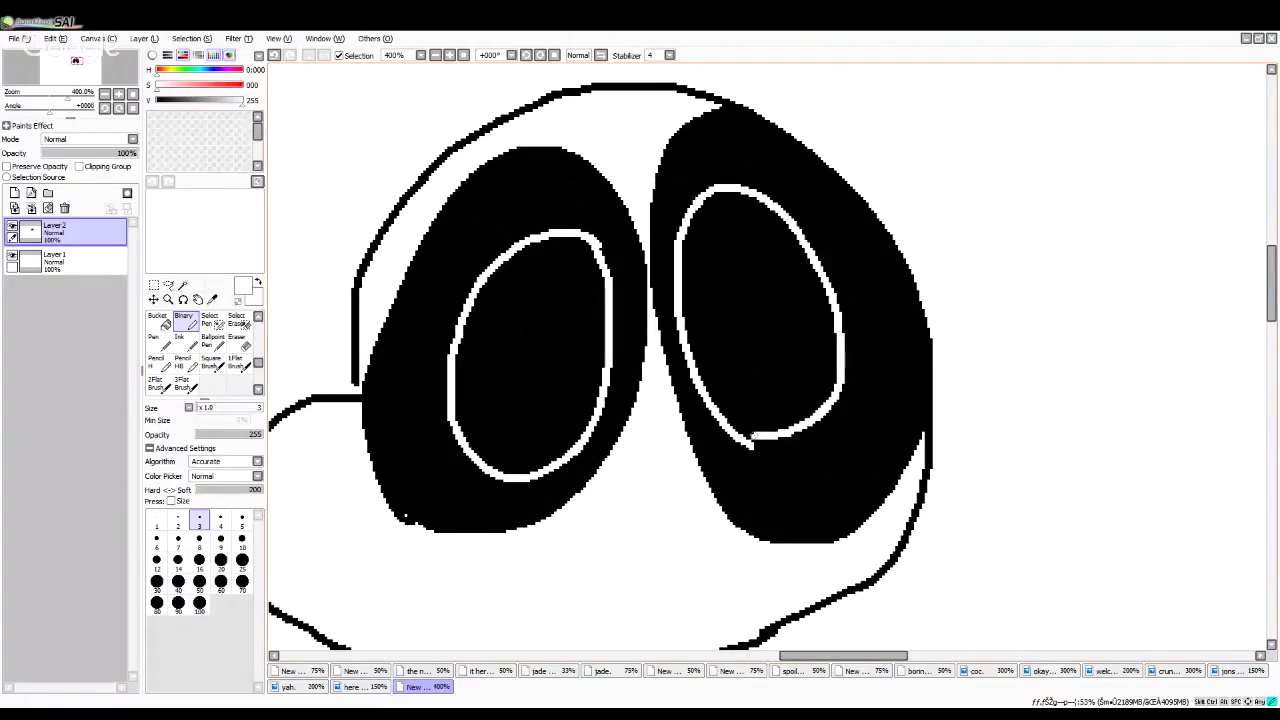
pyautogui.click(158, 322)
pyautogui.click(540, 335)
pyautogui.click(763, 314)
pyautogui.scroll(-4, 555, 308)
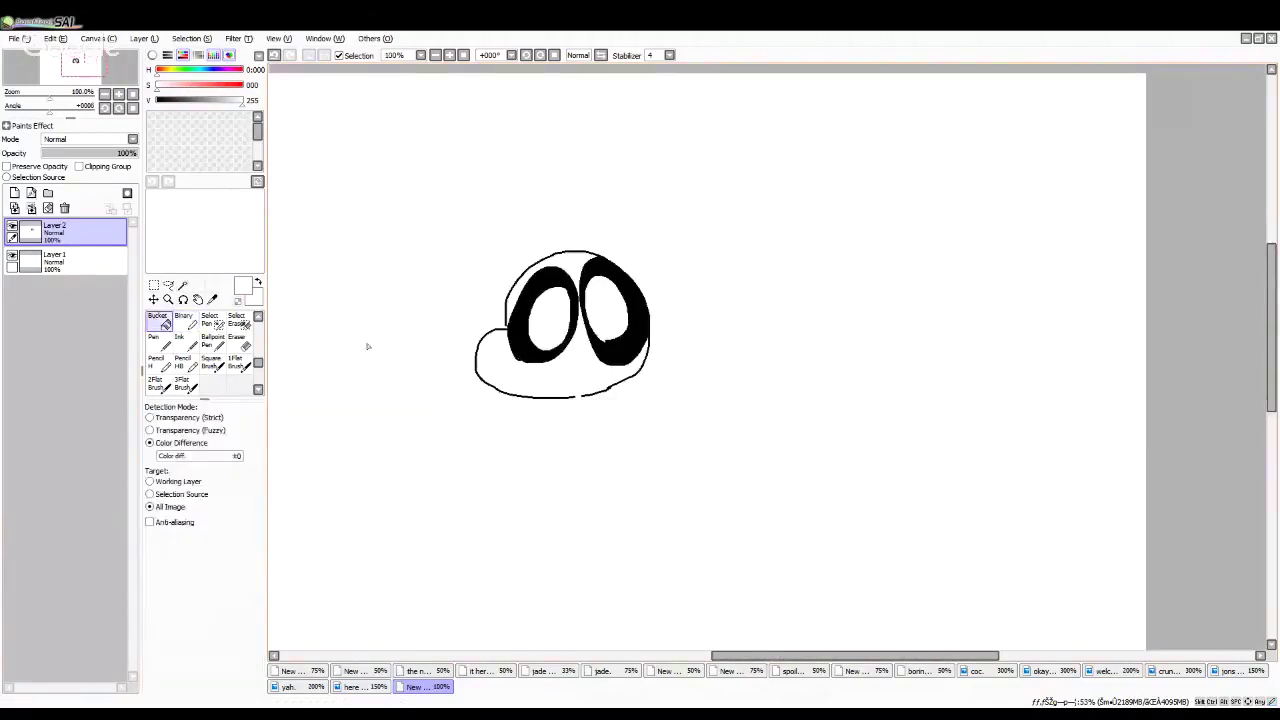
# Step: Pick black from the drawing, draw a small triangular nose between the eyes, and fill it with black
pyautogui.click(213, 300)
pyautogui.click(551, 276)
pyautogui.click(186, 322)
pyautogui.scroll(1, 549, 350)
pyautogui.scroll(4, 548, 352)
pyautogui.moveTo(598, 420)
pyautogui.mouseDown()
pyautogui.moveTo(645, 317)
pyautogui.moveTo(622, 420)
pyautogui.mouseUp()
pyautogui.click(158, 321)
pyautogui.click(651, 378)
pyautogui.scroll(-4, 653, 374)
pyautogui.scroll(2, 561, 346)
# Step: Draw a wavy open mouth along the bottom of the head with two vertical tooth lines
pyautogui.click(183, 318)
pyautogui.scroll(2, 675, 492)
pyautogui.moveTo(585, 543)
pyautogui.mouseDown()
pyautogui.moveTo(650, 462)
pyautogui.moveTo(940, 428)
pyautogui.moveTo(950, 498)
pyautogui.mouseUp()
pyautogui.moveTo(655, 465); pyautogui.dragTo(658, 530)
pyautogui.moveTo(832, 448); pyautogui.dragTo(830, 515)
pyautogui.scroll(-6, 832, 493)
pyautogui.scroll(2, 832, 493)
pyautogui.hotkey('alt', 'Tab')
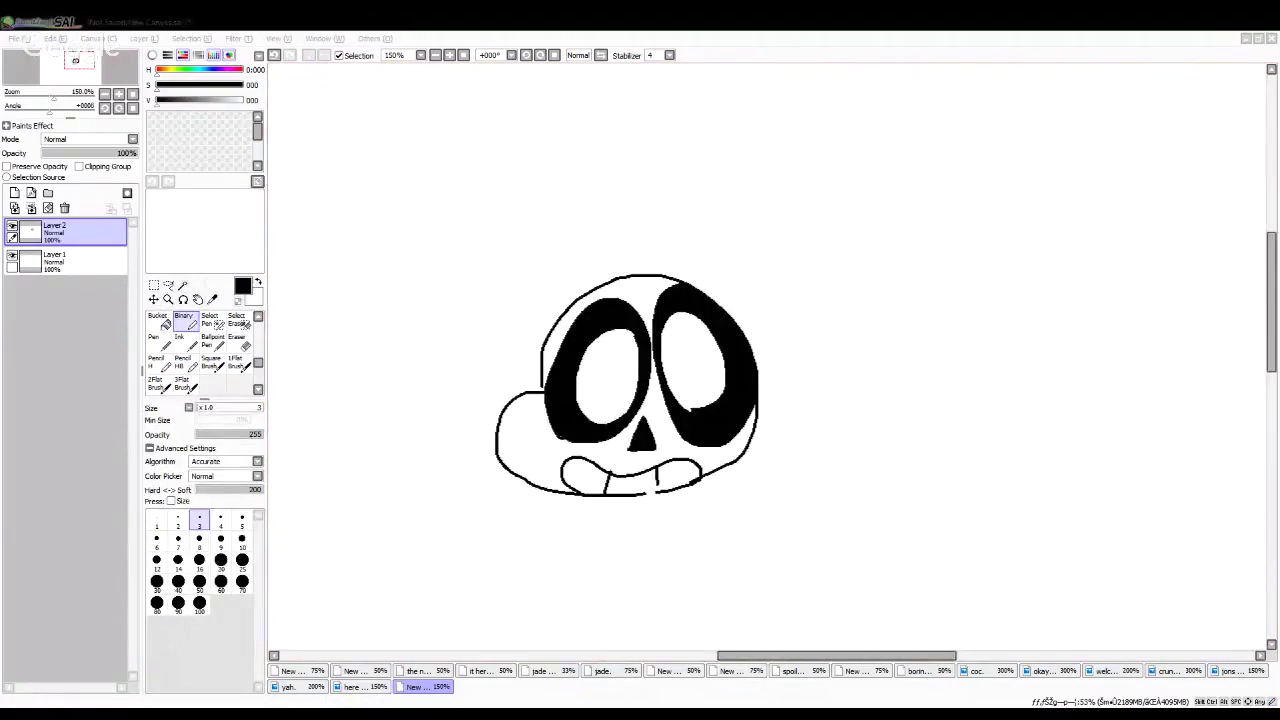
pyautogui.hotkey('alt', 'Tab')
pyautogui.scroll(-1, 1212, 276)
pyautogui.scroll(2, 598, 305)
pyautogui.moveTo(494, 407)
pyautogui.mouseDown()
pyautogui.moveTo(465, 324)
pyautogui.moveTo(525, 236)
pyautogui.moveTo(664, 226)
pyautogui.mouseUp()
pyautogui.hotkey('ctrl', 'z')
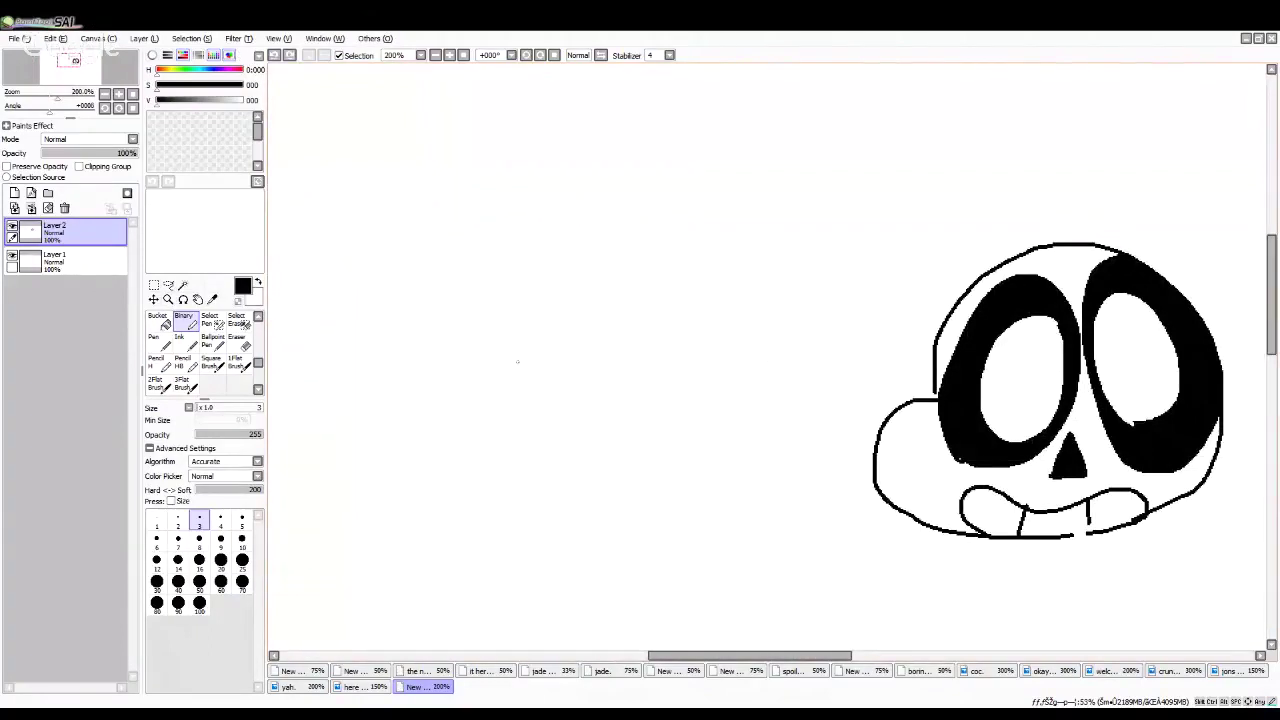
pyautogui.moveTo(515, 357)
pyautogui.mouseDown()
pyautogui.moveTo(433, 358)
pyautogui.moveTo(507, 516)
pyautogui.mouseUp()
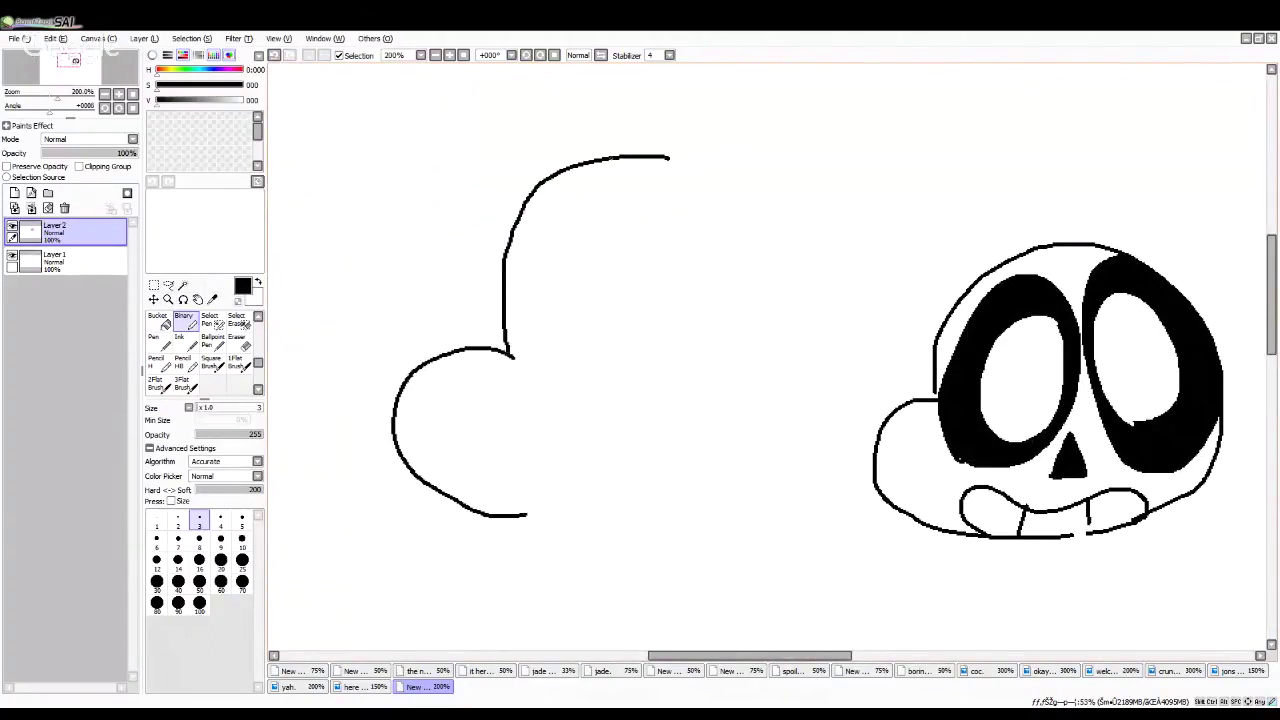
pyautogui.click(273, 57)
pyautogui.click(273, 57)
pyautogui.moveTo(513, 363); pyautogui.dragTo(503, 533)
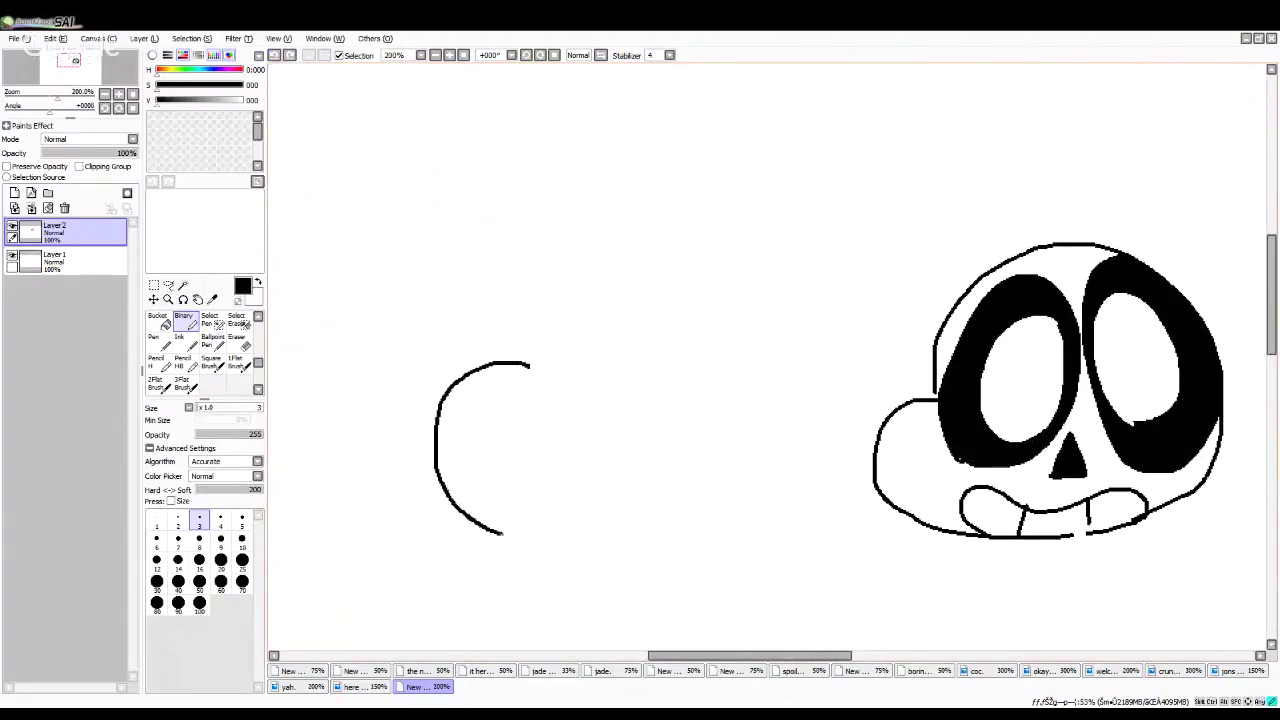
pyautogui.moveTo(526, 340); pyautogui.dragTo(700, 176)
pyautogui.click(274, 56)
pyautogui.click(274, 56)
# Step: Draw a second round head outline with a bulging left cheek, to the left of the finished face
pyautogui.moveTo(516, 324)
pyautogui.mouseDown()
pyautogui.moveTo(797, 415)
pyautogui.moveTo(646, 517)
pyautogui.mouseUp()
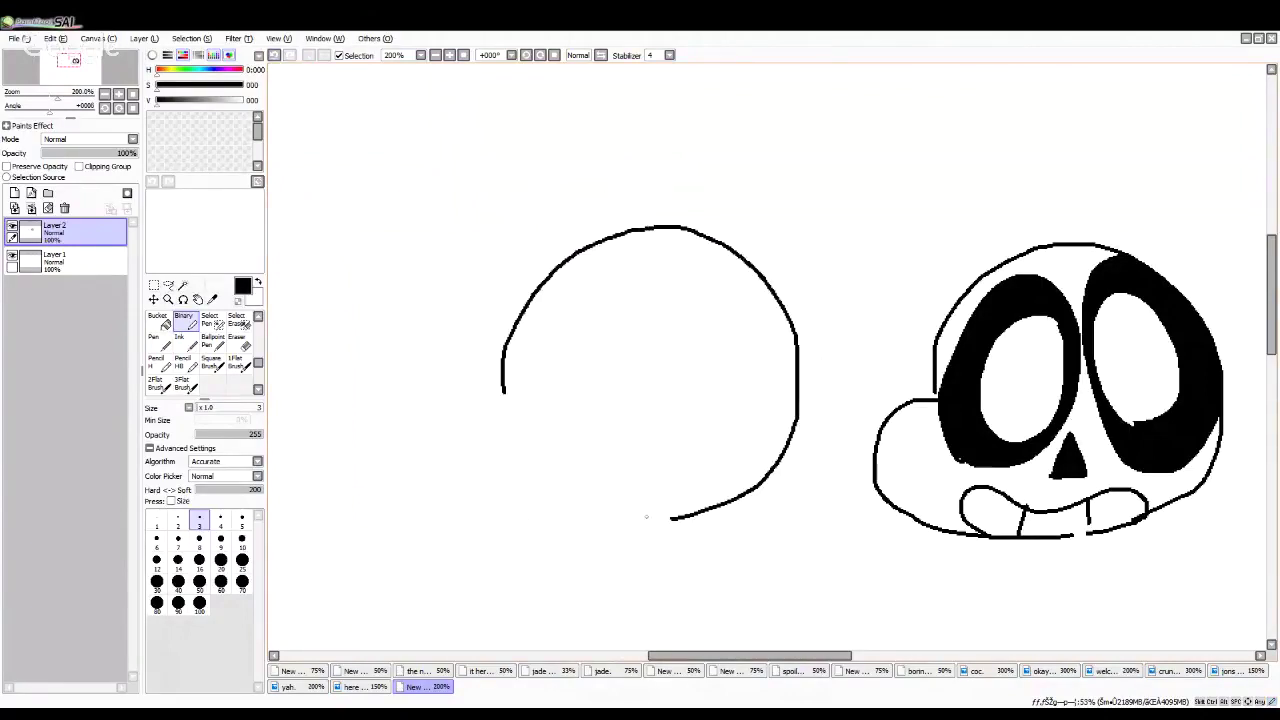
pyautogui.moveTo(505, 530); pyautogui.dragTo(633, 533)
pyautogui.scroll(2, 572, 329)
# Step: Draw two tall oval eye sockets touching each other on the second head and fill them with black
pyautogui.moveTo(500, 440)
pyautogui.mouseDown()
pyautogui.moveTo(562, 282)
pyautogui.moveTo(668, 262)
pyautogui.moveTo(567, 480)
pyautogui.mouseUp()
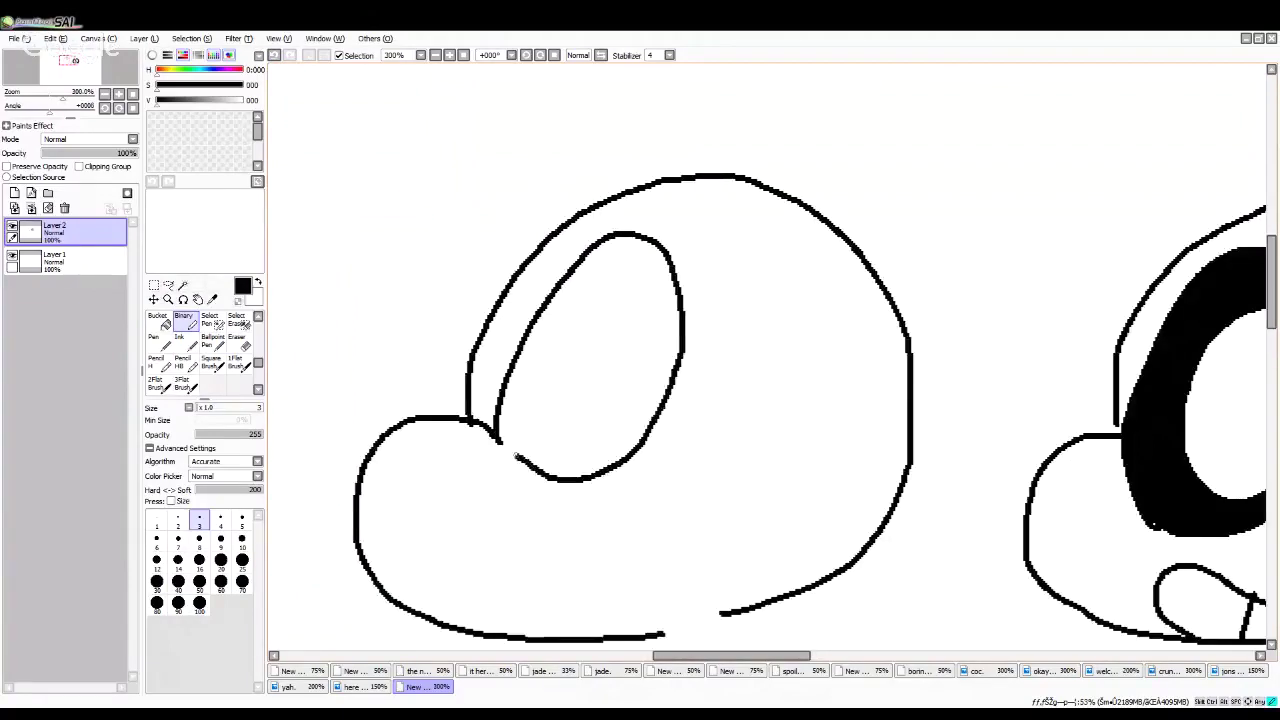
pyautogui.click(275, 56)
pyautogui.moveTo(493, 467)
pyautogui.mouseDown()
pyautogui.moveTo(561, 281)
pyautogui.moveTo(625, 229)
pyautogui.moveTo(659, 397)
pyautogui.moveTo(550, 496)
pyautogui.mouseUp()
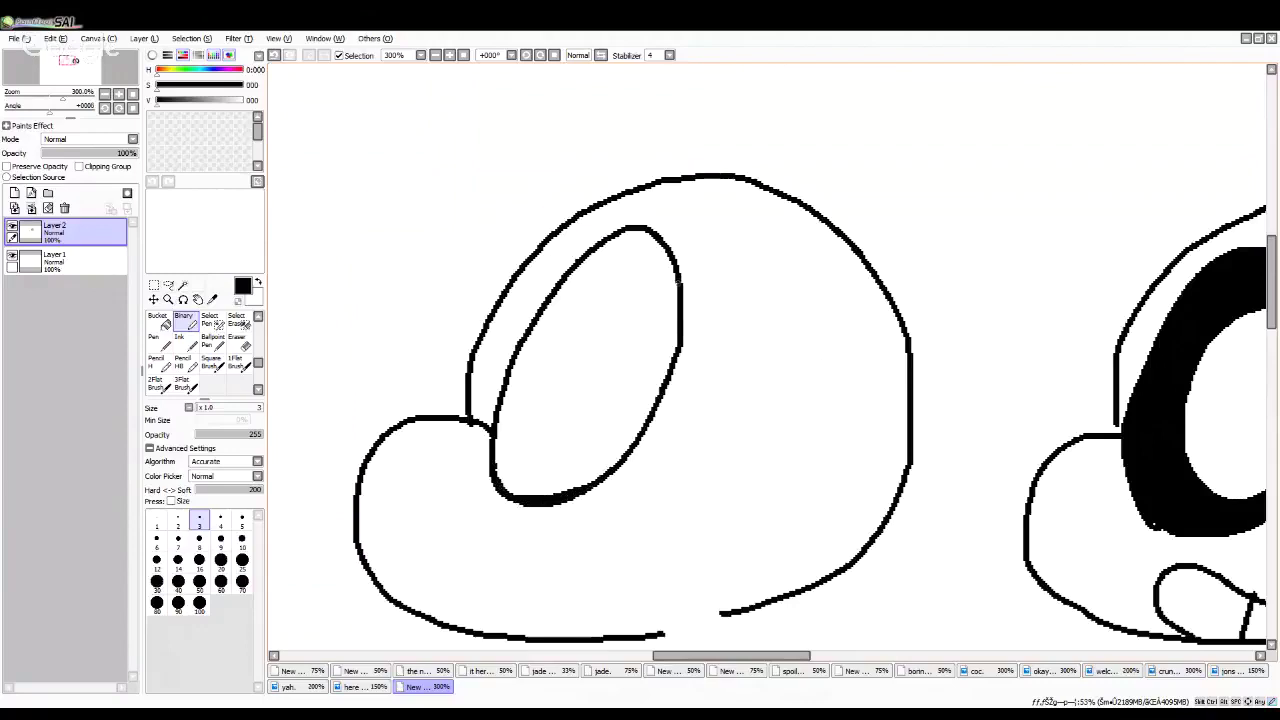
pyautogui.moveTo(722, 224)
pyautogui.mouseDown()
pyautogui.moveTo(751, 232)
pyautogui.moveTo(788, 302)
pyautogui.moveTo(812, 408)
pyautogui.moveTo(756, 542)
pyautogui.mouseUp()
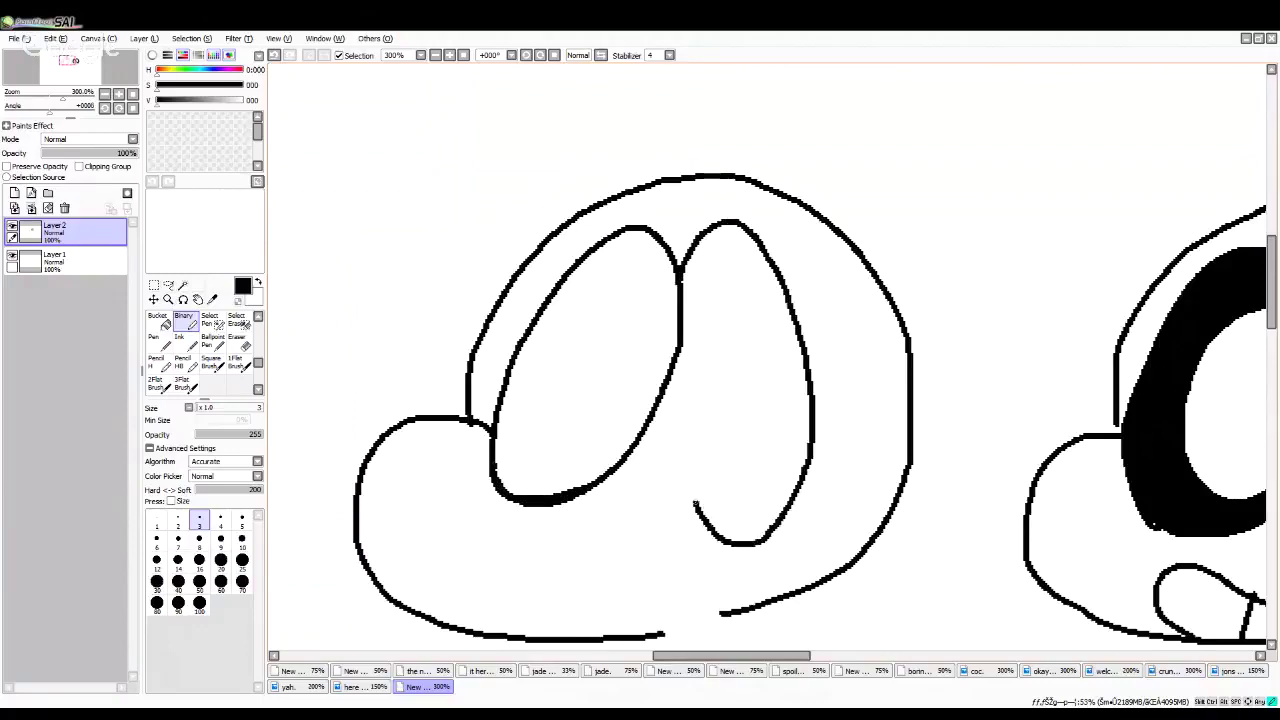
pyautogui.moveTo(695, 503); pyautogui.dragTo(677, 362)
pyautogui.click(158, 320)
pyautogui.click(585, 360)
pyautogui.click(745, 380)
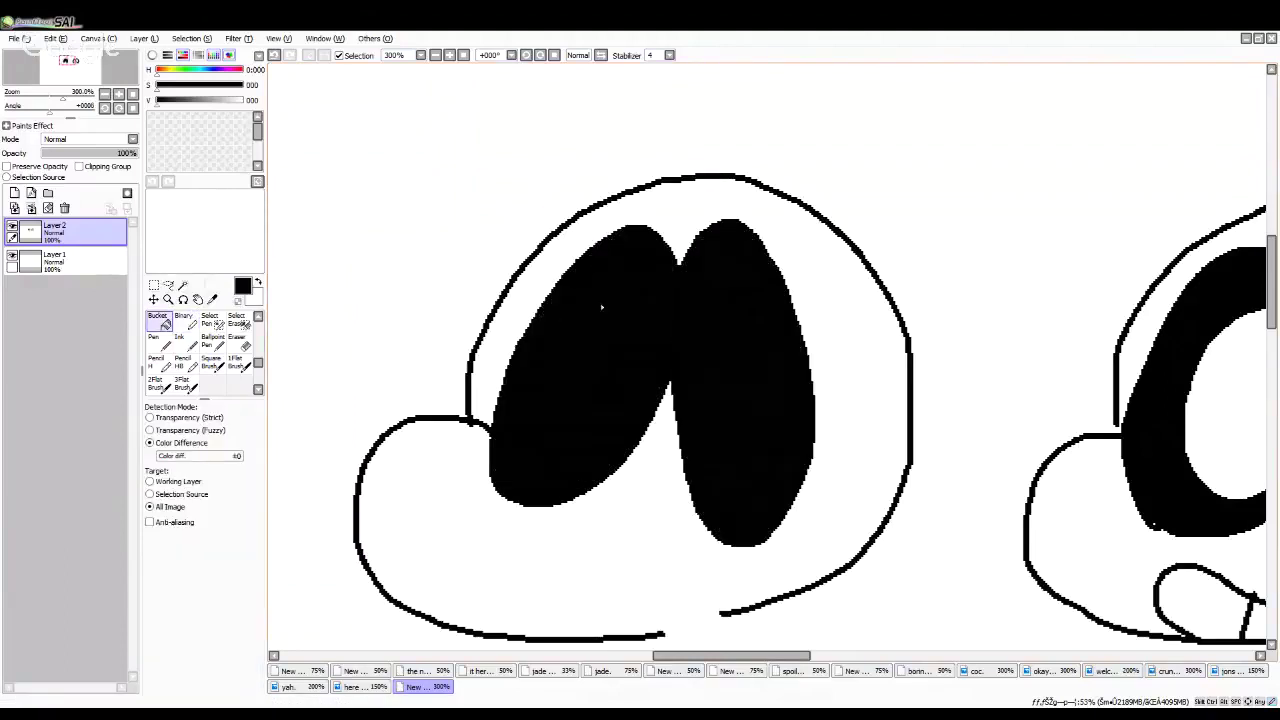
# Step: Switch to white, draw a narrow slanted oval pupil inside the second head's left eye socket, and fill it with white
pyautogui.scroll(-1, 630, 288)
pyautogui.click(185, 321)
pyautogui.moveTo(230, 101); pyautogui.dragTo(249, 100)
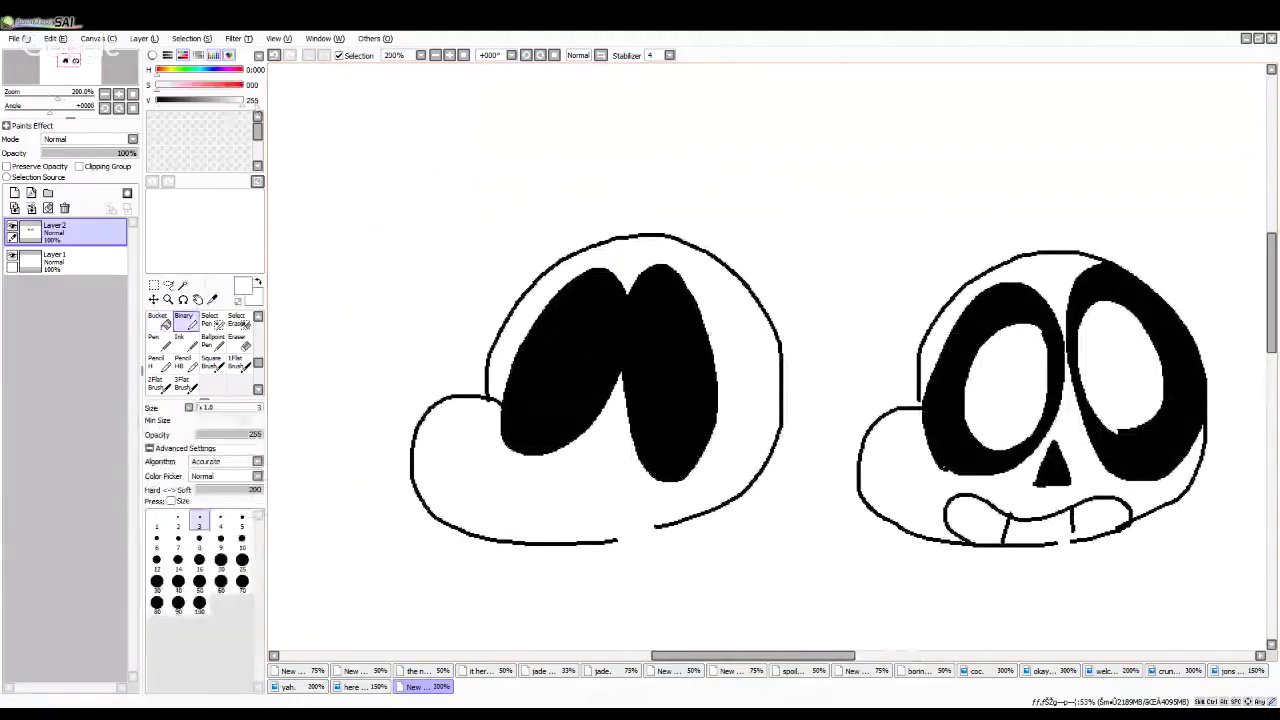
pyautogui.scroll(4, 640, 360)
pyautogui.moveTo(487, 548)
pyautogui.mouseDown()
pyautogui.moveTo(494, 484)
pyautogui.moveTo(614, 318)
pyautogui.moveTo(494, 572)
pyautogui.moveTo(514, 440)
pyautogui.moveTo(597, 266)
pyautogui.mouseUp()
pyautogui.click(158, 320)
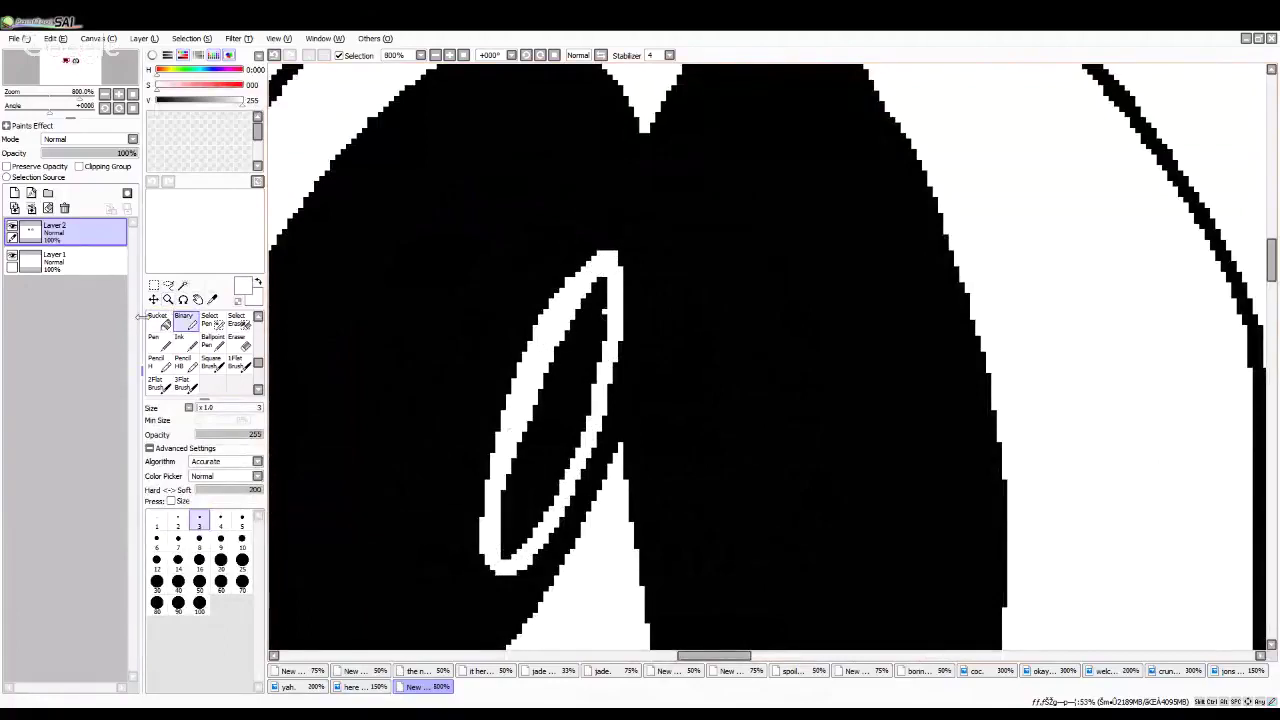
pyautogui.click(533, 353)
pyautogui.scroll(-5, 533, 300)
pyautogui.scroll(5, 534, 298)
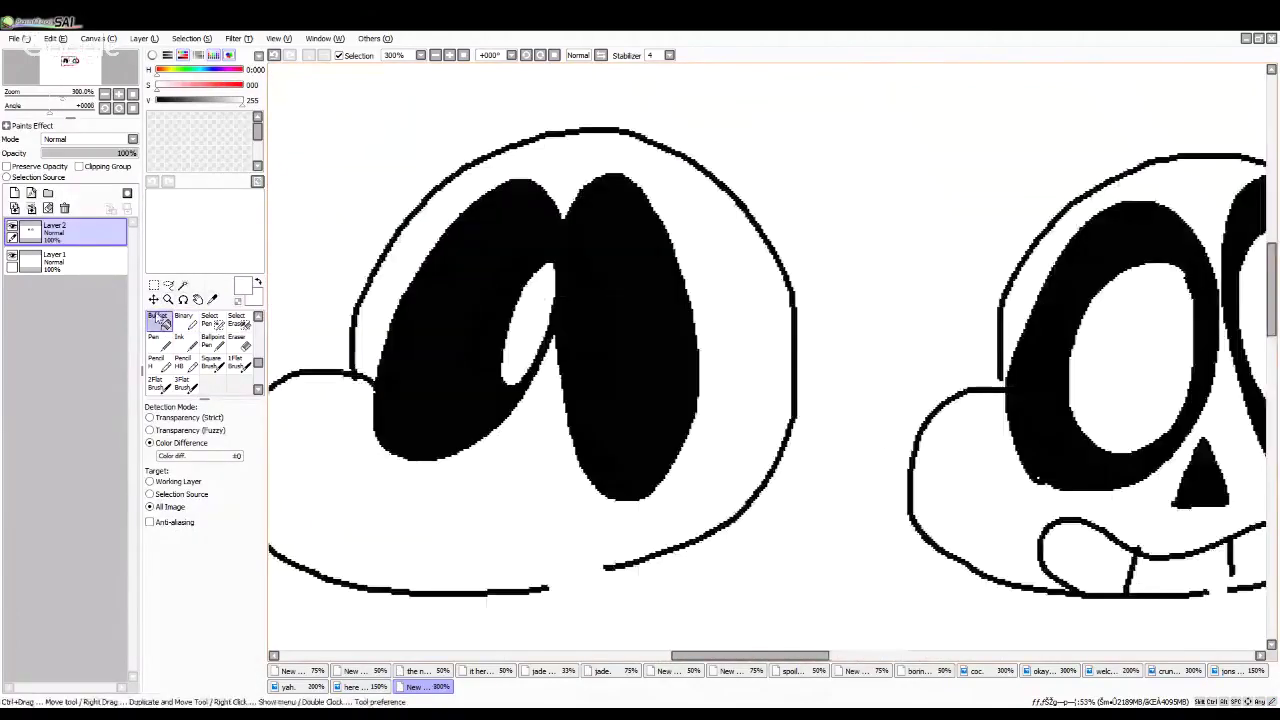
# Step: Draw a smaller white oval pupil along the inner edge of the second head's right eye socket
pyautogui.click(185, 321)
pyautogui.moveTo(627, 408)
pyautogui.mouseDown()
pyautogui.moveTo(653, 385)
pyautogui.moveTo(635, 428)
pyautogui.moveTo(615, 328)
pyautogui.moveTo(617, 296)
pyautogui.moveTo(639, 410)
pyautogui.moveTo(625, 302)
pyautogui.mouseUp()
pyautogui.scroll(-7, 623, 335)
pyautogui.scroll(-2, 615, 335)
pyautogui.scroll(6, 612, 340)
pyautogui.scroll(-2, 620, 343)
pyautogui.scroll(2, 616, 345)
pyautogui.scroll(3, 556, 364)
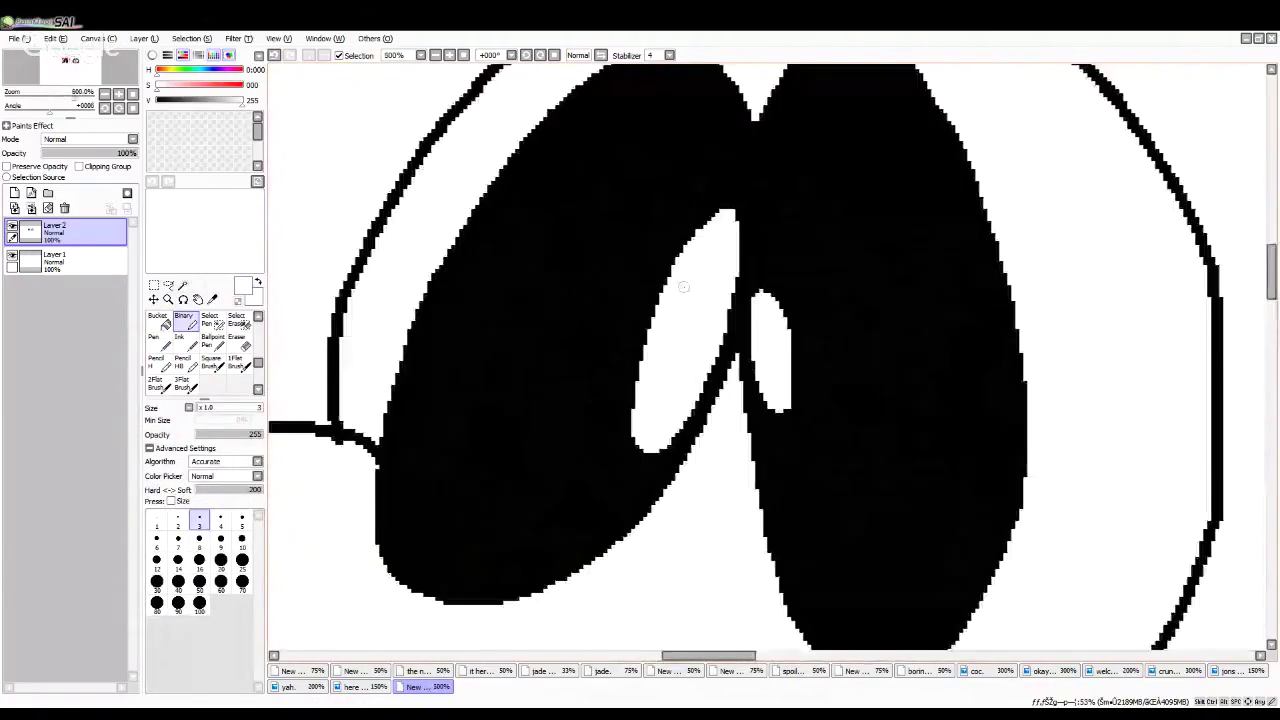
# Step: Try to add a small white highlight beside the pupil in the second head's left eye
pyautogui.moveTo(645, 286); pyautogui.dragTo(602, 361)
pyautogui.scroll(-3, 616, 343)
pyautogui.scroll(2, 620, 343)
pyautogui.click(275, 57)
pyautogui.scroll(1, 636, 391)
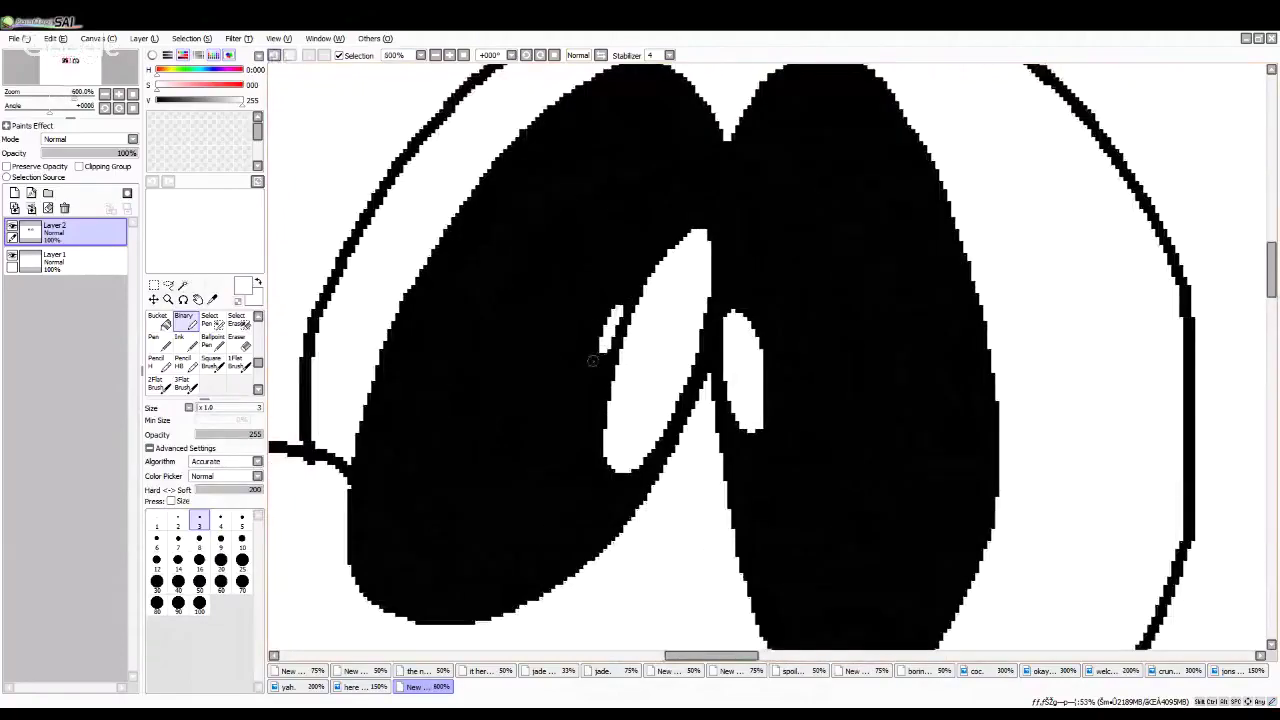
# Step: Pick black from the drawing and draw a small caret-shaped nose below the second head's eyes
pyautogui.keyDown('alt'); pyautogui.click(646, 274); pyautogui.keyUp('alt')
pyautogui.scroll(-3, 667, 219)
pyautogui.scroll(4, 654, 380)
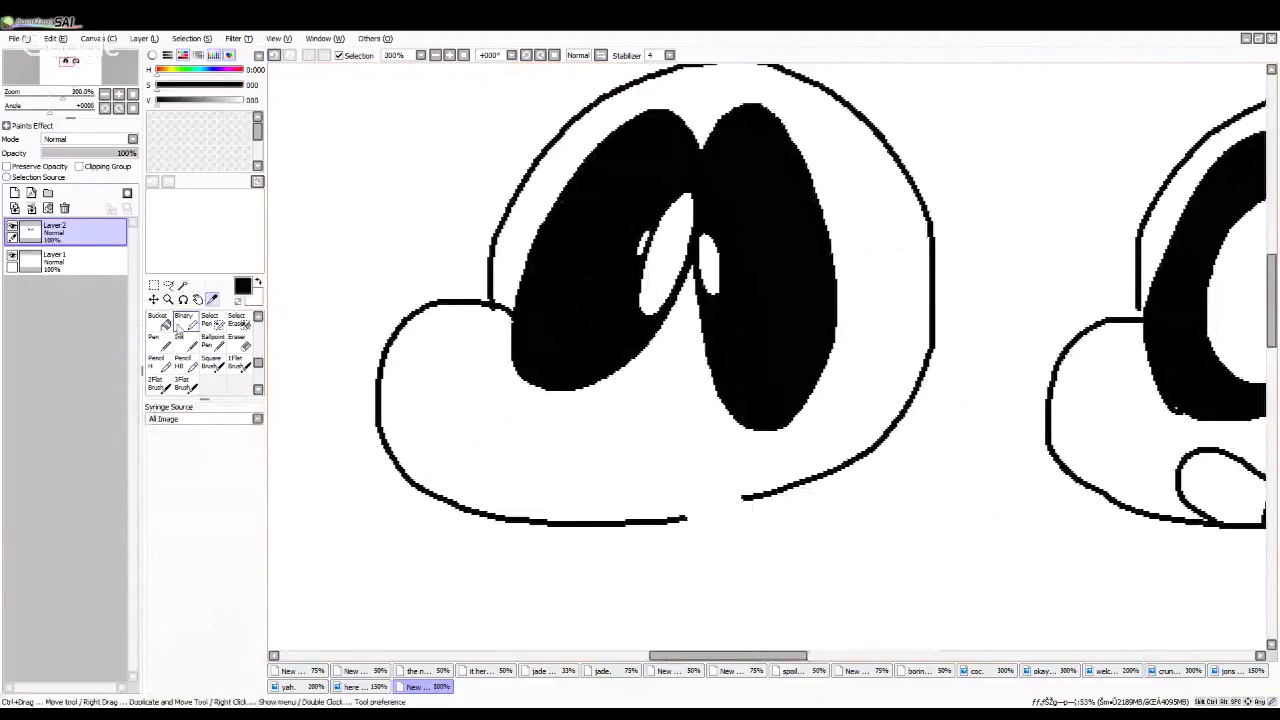
pyautogui.moveTo(663, 407); pyautogui.dragTo(705, 381)
pyautogui.scroll(-5, 640, 400)
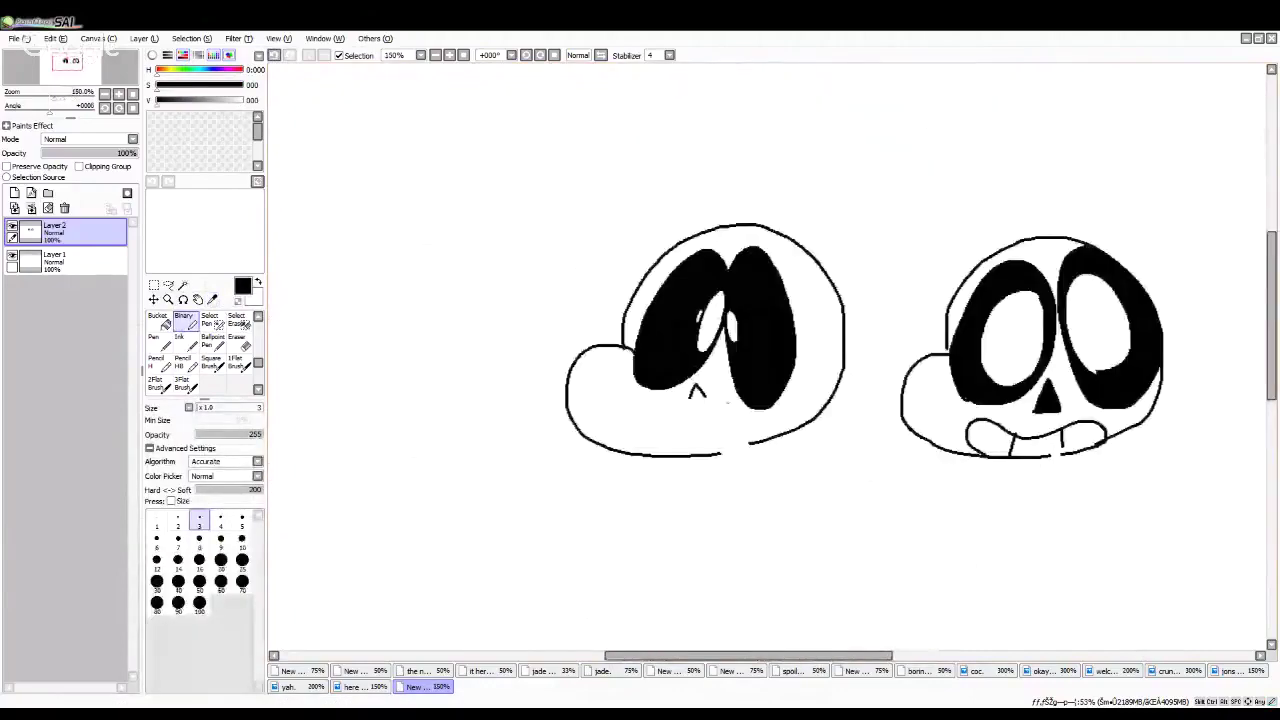
# Step: Try to draw a mouth line across the cheek and a curve beside the second head's right eye
pyautogui.scroll(5, 450, 450)
pyautogui.moveTo(430, 458)
pyautogui.mouseDown()
pyautogui.moveTo(483, 394)
pyautogui.moveTo(617, 460)
pyautogui.moveTo(664, 464)
pyautogui.moveTo(766, 346)
pyautogui.mouseUp()
pyautogui.moveTo(939, 323)
pyautogui.mouseDown()
pyautogui.moveTo(946, 415)
pyautogui.moveTo(904, 465)
pyautogui.moveTo(835, 498)
pyautogui.mouseUp()
pyautogui.scroll(-4, 835, 498)
pyautogui.scroll(1, 748, 462)
pyautogui.scroll(2, 748, 462)
pyautogui.scroll(-3, 748, 462)
pyautogui.scroll(3, 748, 462)
# Step: Switch to red, try to draw the second head's mouth line, and undo it
pyautogui.click(242, 86)
pyautogui.click(243, 101)
pyautogui.scroll(-2, 657, 449)
pyautogui.scroll(2, 657, 449)
pyautogui.moveTo(440, 545)
pyautogui.mouseDown()
pyautogui.moveTo(895, 310)
pyautogui.moveTo(834, 491)
pyautogui.mouseUp()
pyautogui.click(274, 56)
# Step: Return to black and draw a wavy open mouth rising behind the right eye of the second head, replacing the first stroke
pyautogui.click(156, 101)
pyautogui.click(156, 86)
pyautogui.moveTo(420, 540)
pyautogui.mouseDown()
pyautogui.moveTo(535, 453)
pyautogui.moveTo(635, 434)
pyautogui.moveTo(690, 340)
pyautogui.moveTo(875, 300)
pyautogui.moveTo(864, 494)
pyautogui.mouseUp()
pyautogui.scroll(-2, 864, 494)
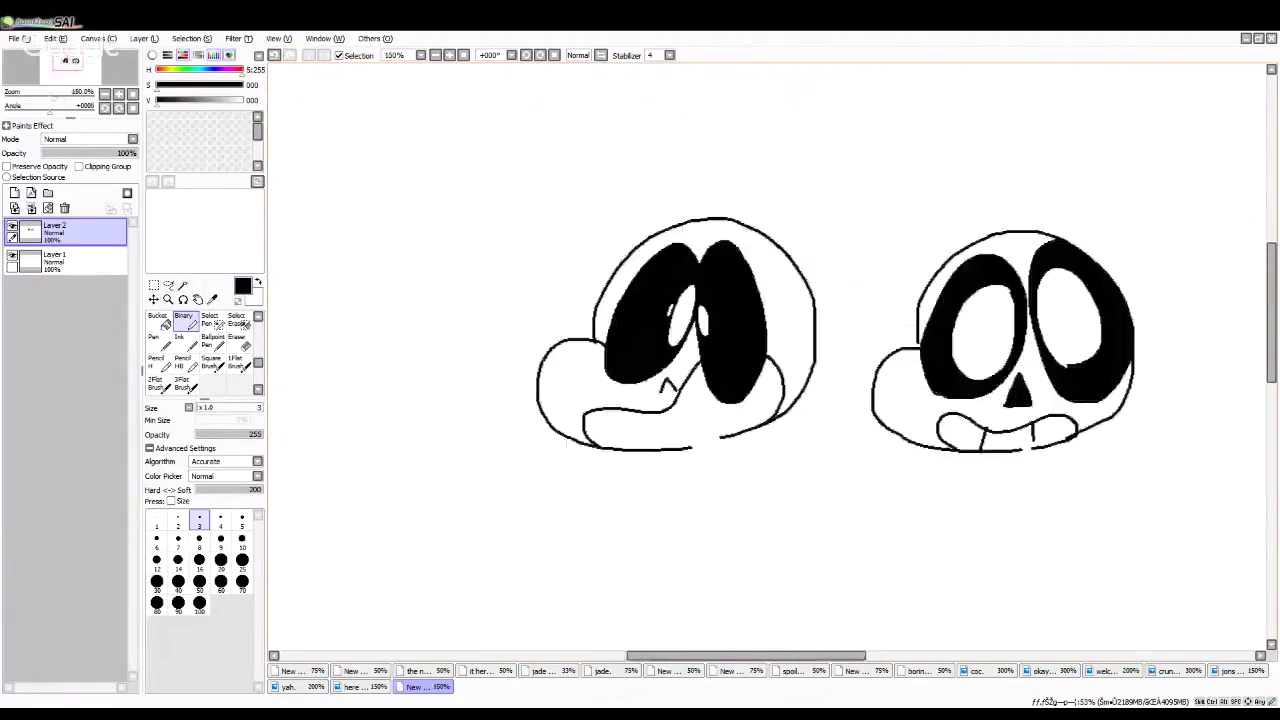
pyautogui.scroll(1, 701, 365)
pyautogui.click(274, 56)
pyautogui.scroll(2, 701, 422)
pyautogui.moveTo(434, 530)
pyautogui.mouseDown()
pyautogui.moveTo(420, 454)
pyautogui.moveTo(584, 462)
pyautogui.moveTo(807, 306)
pyautogui.moveTo(882, 440)
pyautogui.moveTo(868, 474)
pyautogui.mouseUp()
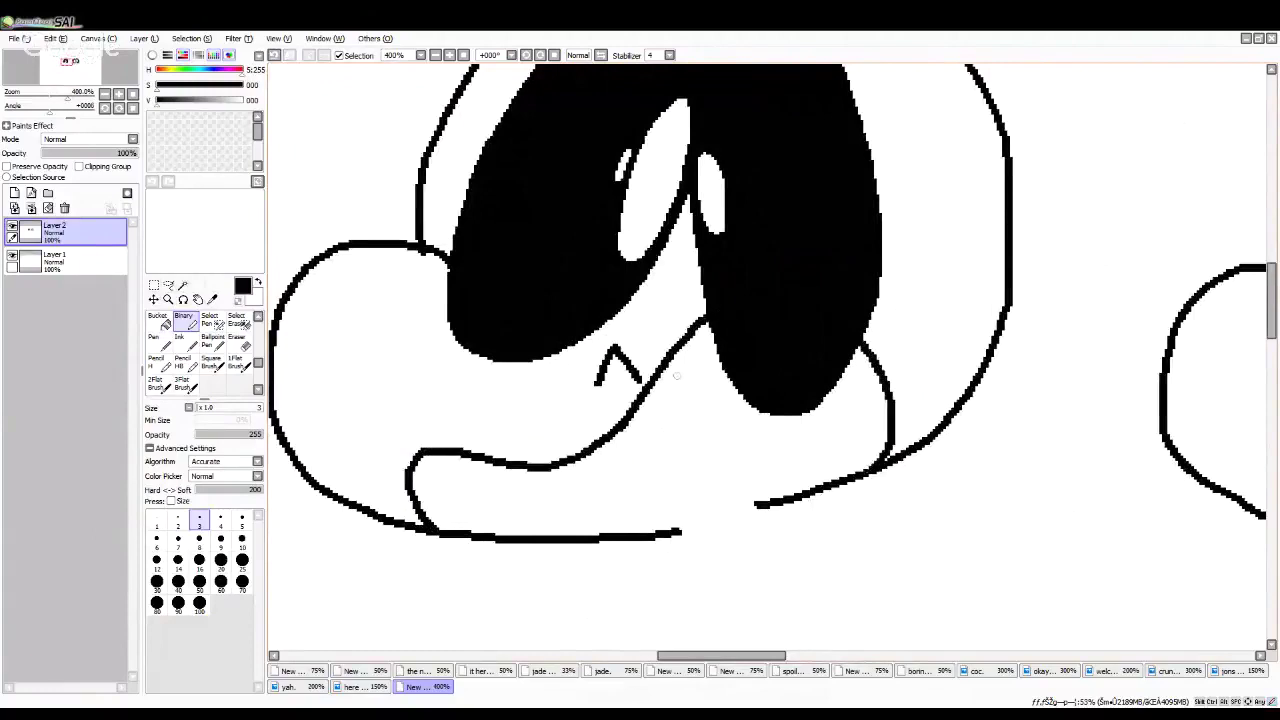
# Step: Draw two slanted tooth lines inside the second head's mouth
pyautogui.moveTo(676, 375); pyautogui.dragTo(737, 494)
pyautogui.moveTo(519, 485); pyautogui.dragTo(546, 535)
pyautogui.scroll(-3, 573, 487)
pyautogui.scroll(3, 688, 246)
# Step: Draw two pointed tufts rising from the crown of the second head
pyautogui.moveTo(573, 240)
pyautogui.mouseDown()
pyautogui.moveTo(601, 198)
pyautogui.moveTo(642, 391)
pyautogui.mouseUp()
pyautogui.moveTo(428, 374)
pyautogui.mouseDown()
pyautogui.moveTo(492, 243)
pyautogui.moveTo(536, 210)
pyautogui.mouseUp()
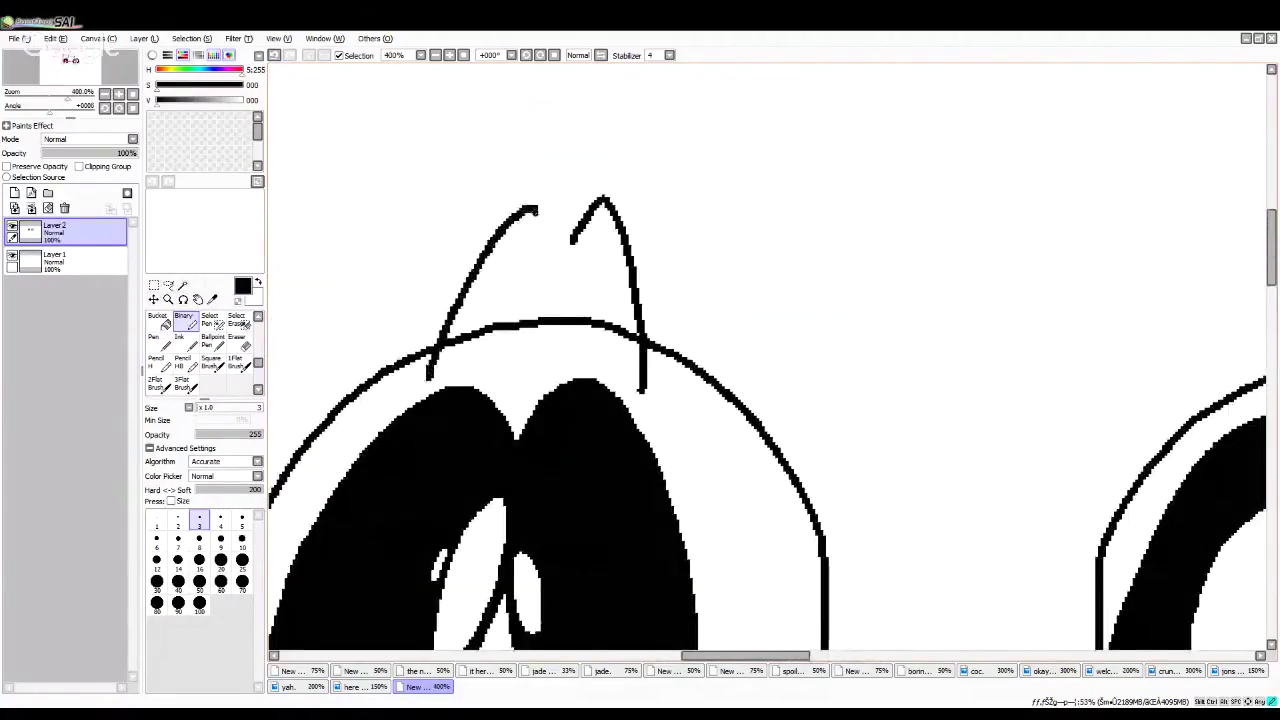
pyautogui.scroll(-6, 606, 266)
pyautogui.scroll(4, 588, 268)
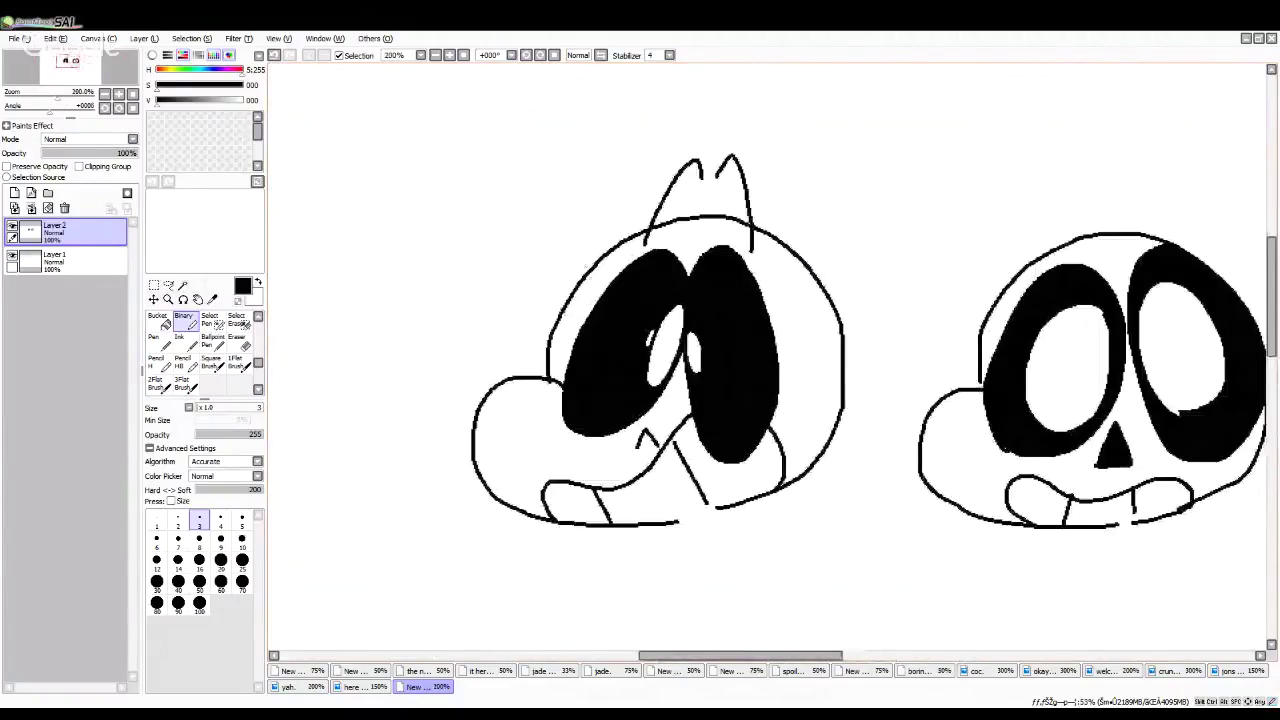
pyautogui.scroll(3, 544, 282)
pyautogui.scroll(-2, 543, 294)
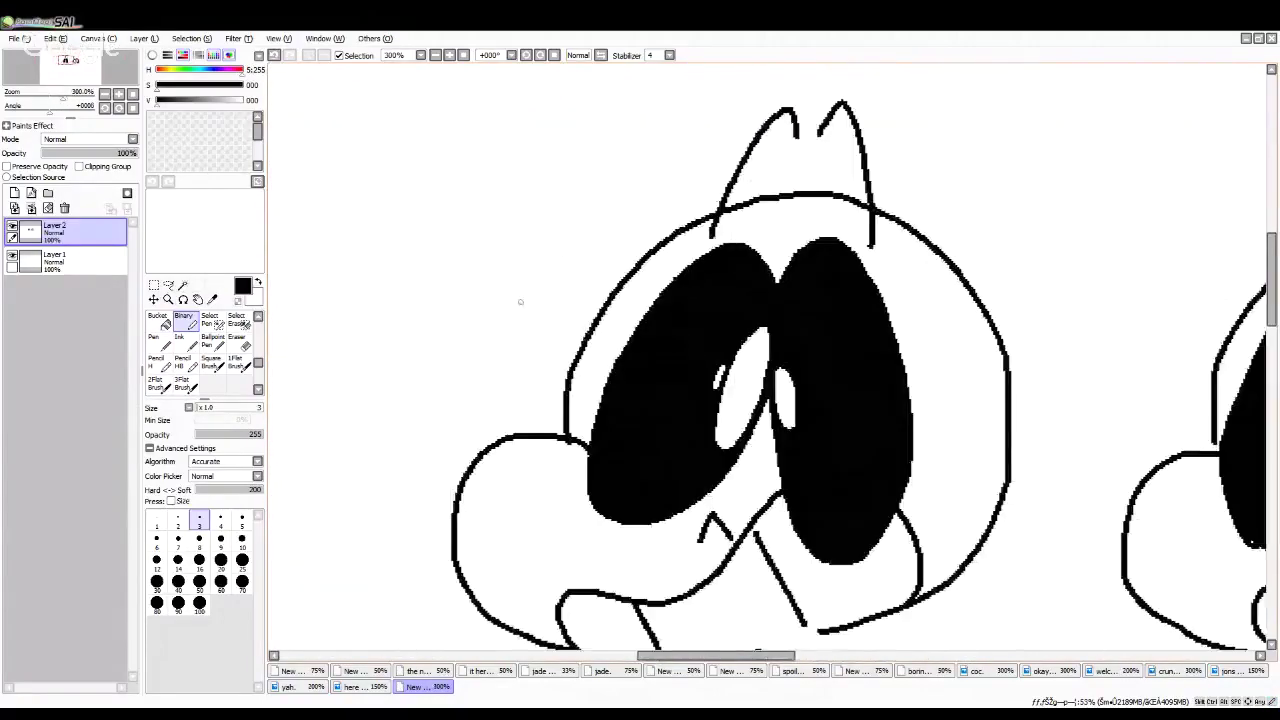
pyautogui.scroll(-3, 520, 301)
pyautogui.scroll(3, 543, 297)
pyautogui.scroll(-1, 543, 300)
pyautogui.scroll(1, 566, 296)
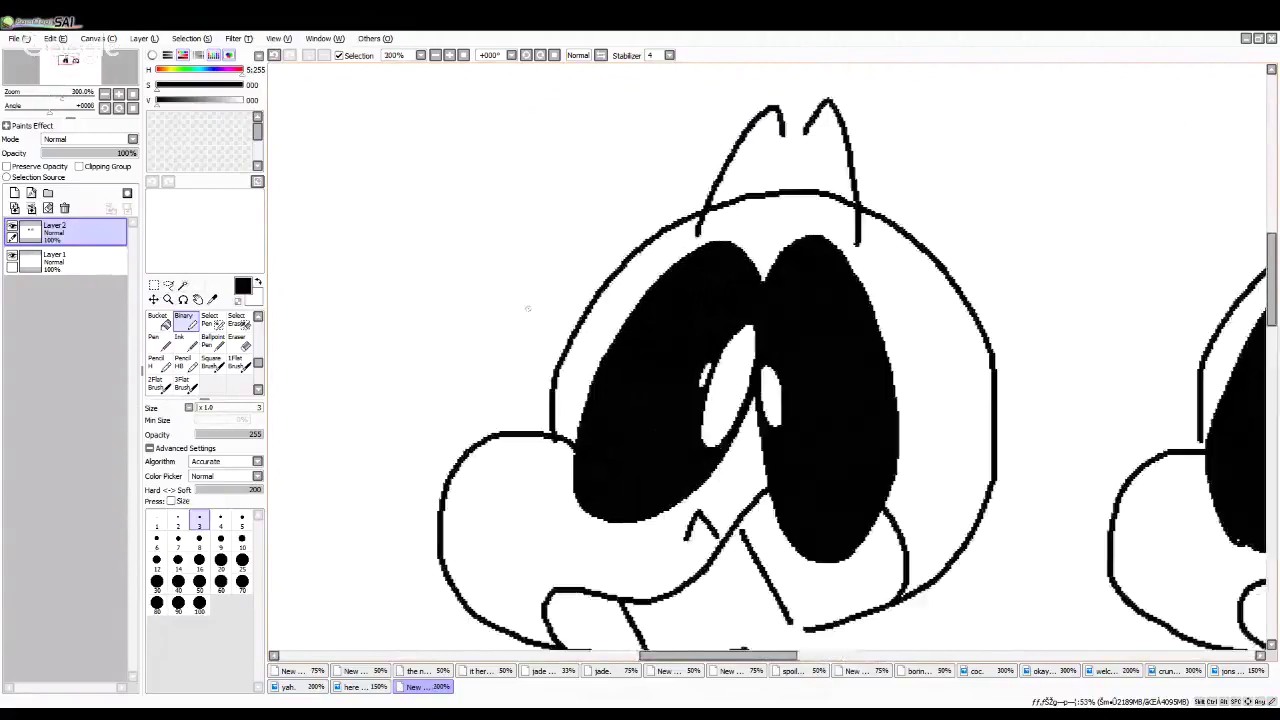
# Step: Draw two short accent lines in the empty space to the left of the second head, redoing the uneven strokes
pyautogui.moveTo(524, 324)
pyautogui.mouseDown()
pyautogui.moveTo(446, 228)
pyautogui.moveTo(537, 302)
pyautogui.mouseUp()
pyautogui.hotkey('ctrl', 'z')
pyautogui.scroll(1, 530, 360)
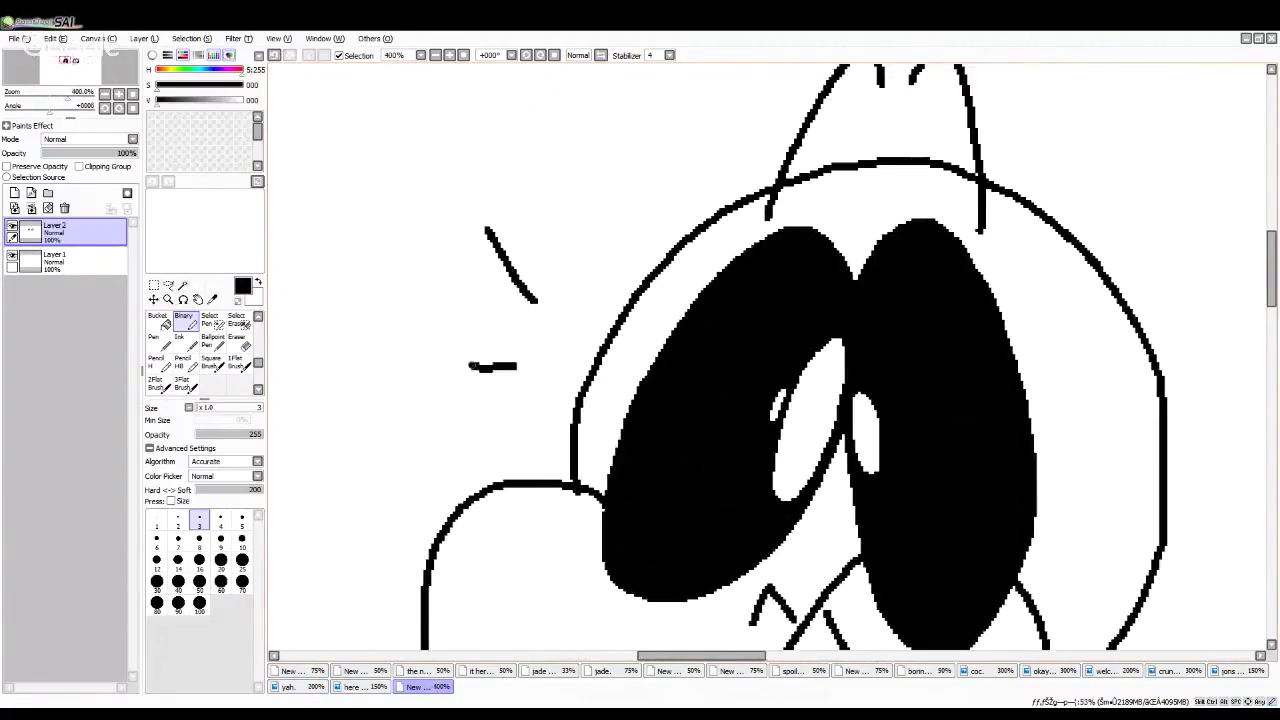
pyautogui.scroll(-3, 486, 349)
pyautogui.scroll(1, 486, 349)
pyautogui.click(274, 55)
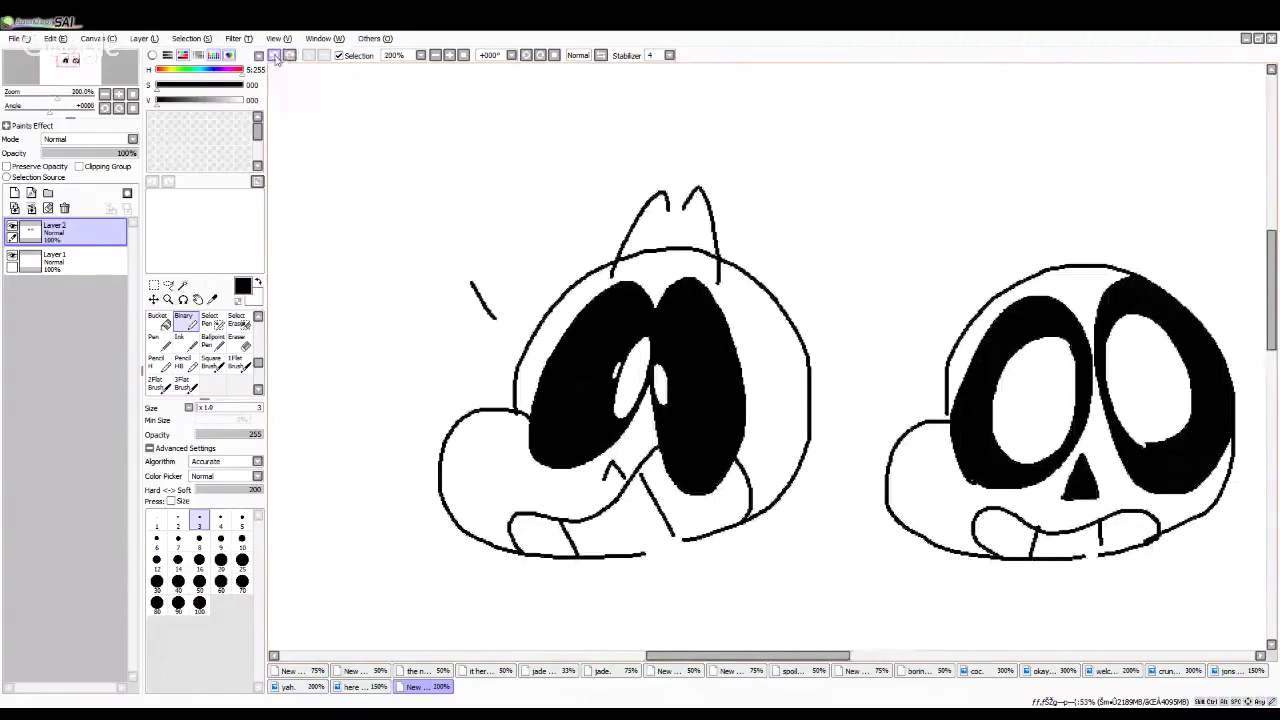
pyautogui.scroll(1, 392, 245)
pyautogui.moveTo(596, 352); pyautogui.dragTo(542, 287)
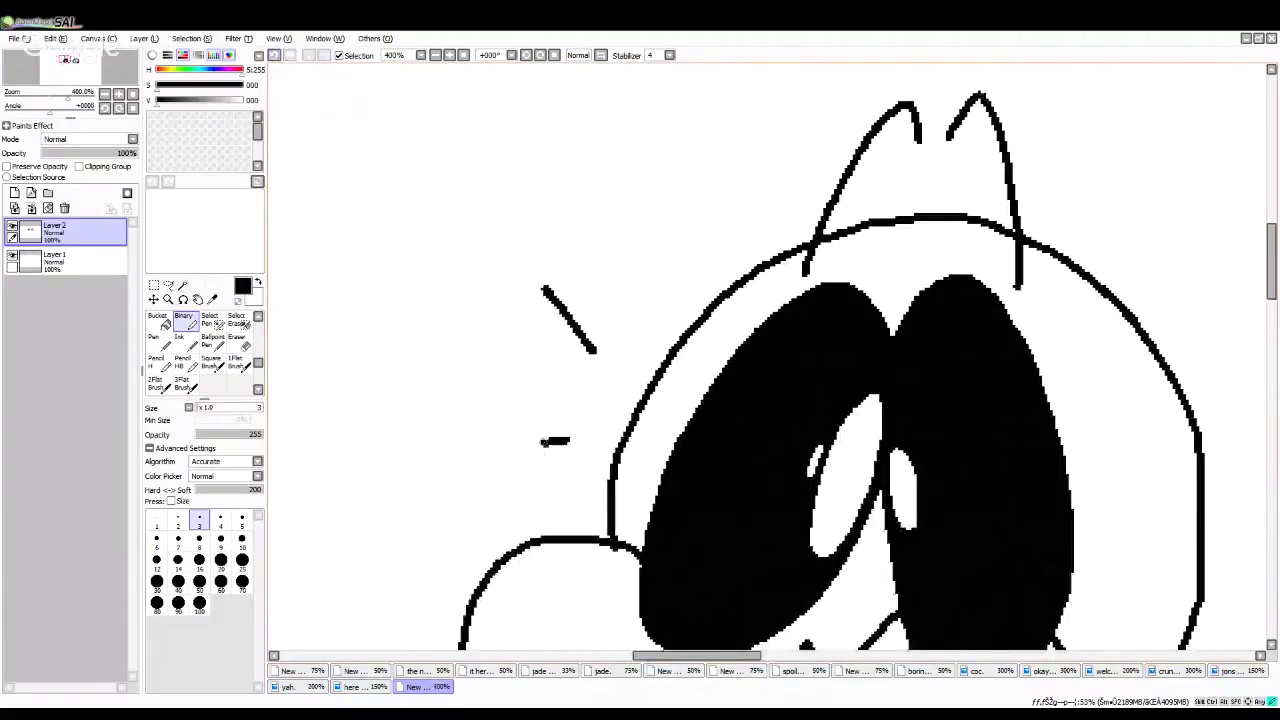
pyautogui.scroll(-3, 502, 421)
pyautogui.scroll(1, 502, 421)
# Step: Fill the small white highlight beside the left eye's pupil with black
pyautogui.click(157, 320)
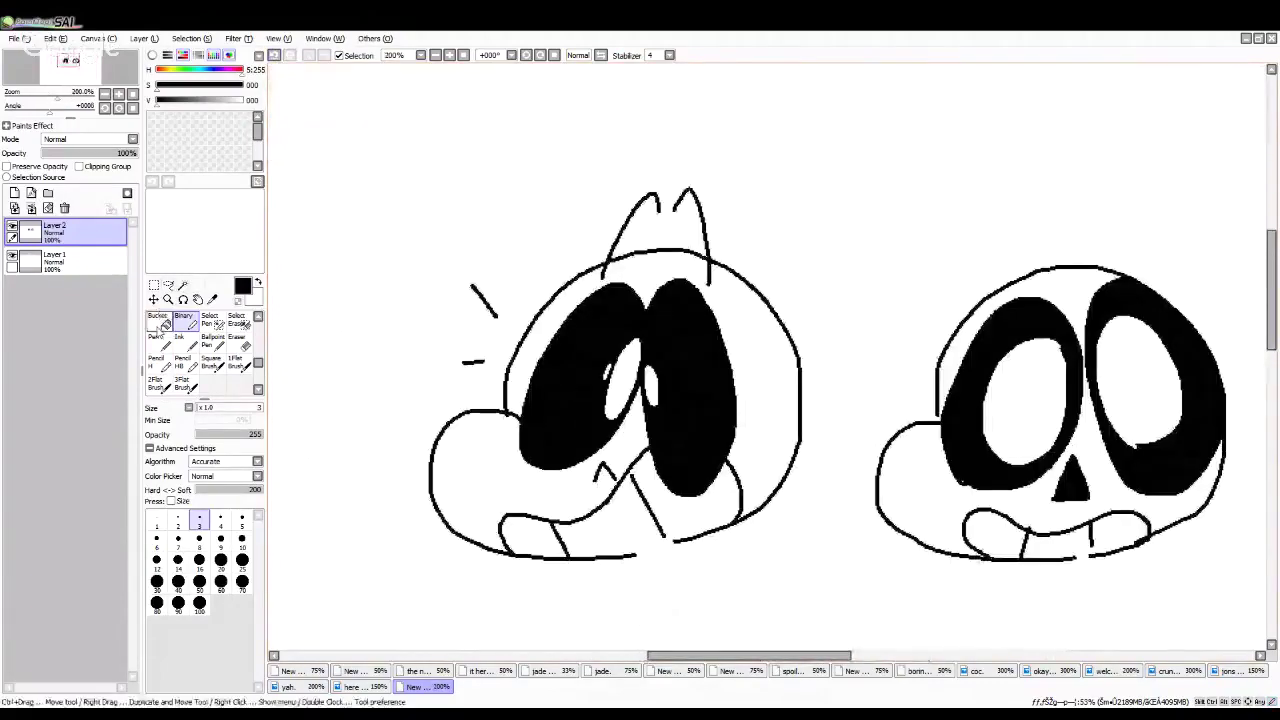
pyautogui.scroll(1, 617, 371)
pyautogui.click(577, 392)
pyautogui.scroll(-4, 563, 349)
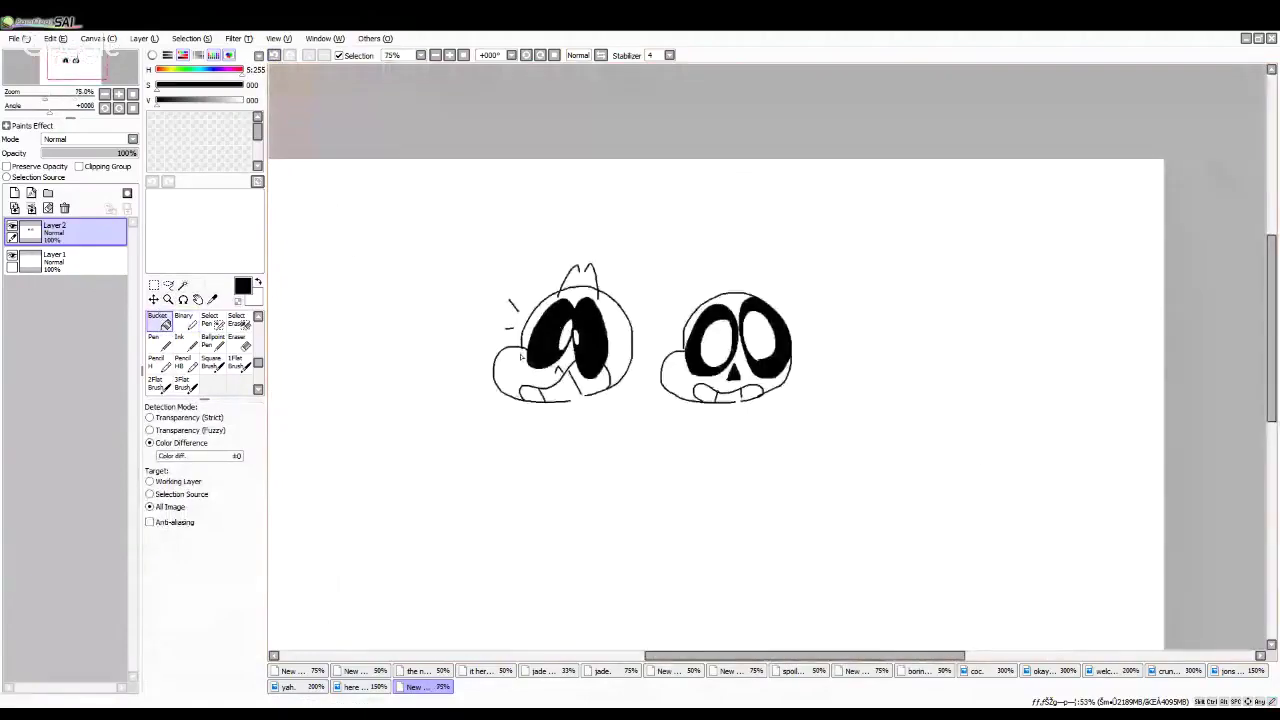
pyautogui.scroll(1, 366, 323)
pyautogui.click(185, 318)
pyautogui.scroll(-2, 513, 314)
# Step: Select the whole second head with its accent lines, move it farther left from the first face, and deselect
pyautogui.click(154, 286)
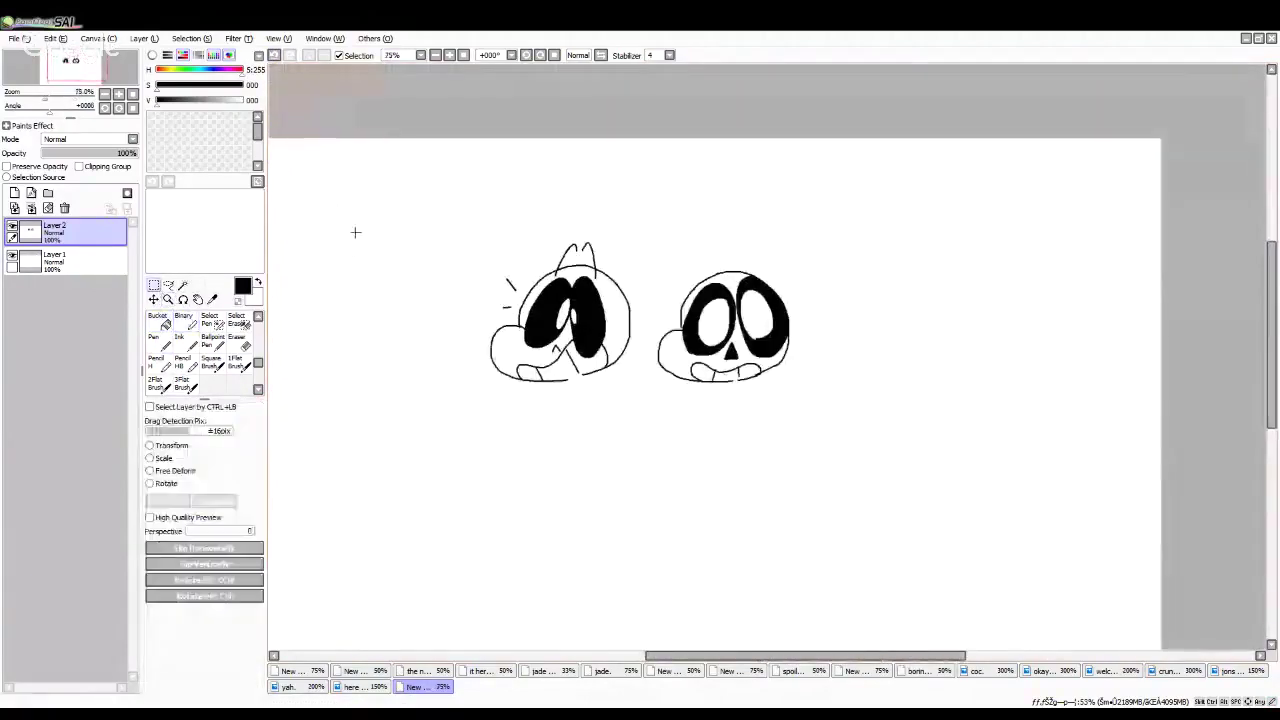
pyautogui.moveTo(435, 208); pyautogui.dragTo(636, 426)
pyautogui.moveTo(606, 383); pyautogui.dragTo(531, 402)
pyautogui.hotkey('ctrl', 'd')
# Step: Try to draw a scalloped collar beneath the second head with the Binary pen, and undo it
pyautogui.click(185, 320)
pyautogui.scroll(2, 672, 432)
pyautogui.scroll(-1, 672, 432)
pyautogui.scroll(3, 640, 320)
pyautogui.moveTo(640, 320)
pyautogui.mouseDown()
pyautogui.moveTo(572, 340)
pyautogui.moveTo(703, 400)
pyautogui.moveTo(1132, 466)
pyautogui.moveTo(1168, 272)
pyautogui.moveTo(1076, 232)
pyautogui.mouseUp()
pyautogui.scroll(-3, 869, 269)
pyautogui.scroll(3, 983, 232)
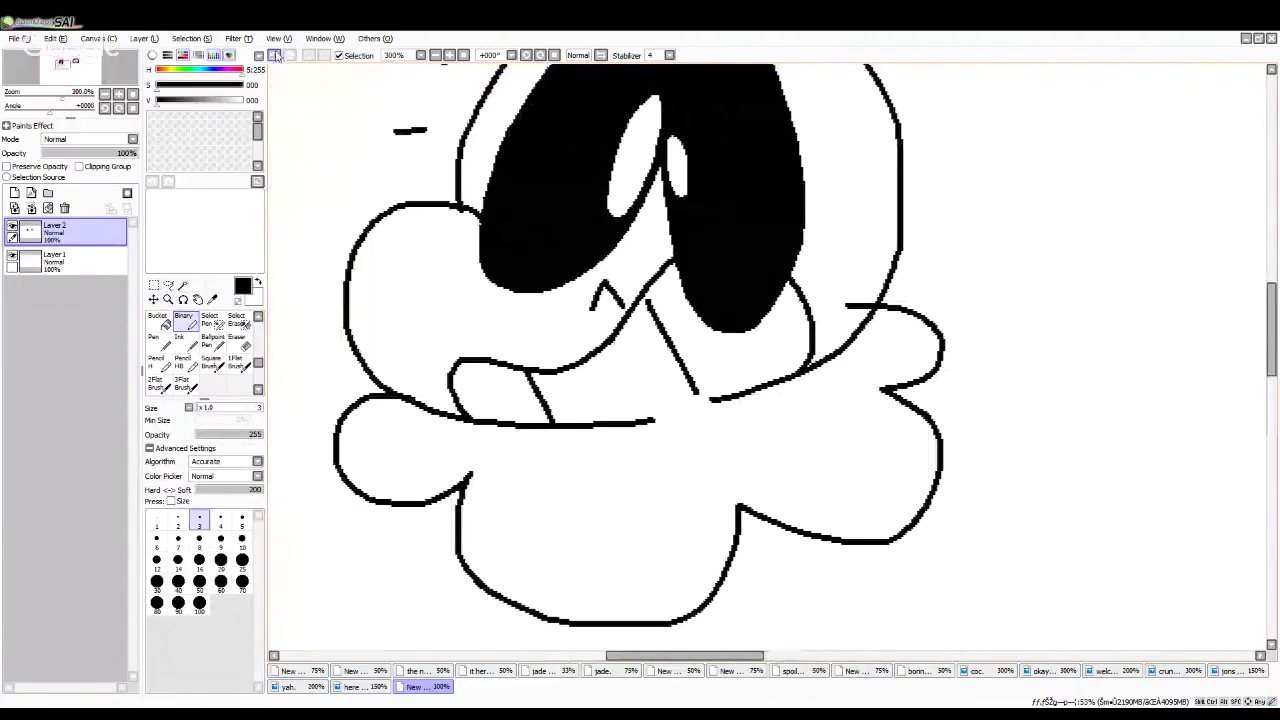
pyautogui.click(280, 58)
# Step: Draw a scalloped ruffle collar with rounded lobes beneath the second head
pyautogui.scroll(-2, 636, 251)
pyautogui.scroll(2, 526, 369)
pyautogui.moveTo(526, 286)
pyautogui.mouseDown()
pyautogui.moveTo(426, 357)
pyautogui.moveTo(541, 389)
pyautogui.moveTo(805, 390)
pyautogui.moveTo(945, 428)
pyautogui.moveTo(945, 288)
pyautogui.moveTo(1010, 214)
pyautogui.mouseUp()
pyautogui.scroll(-4, 950, 212)
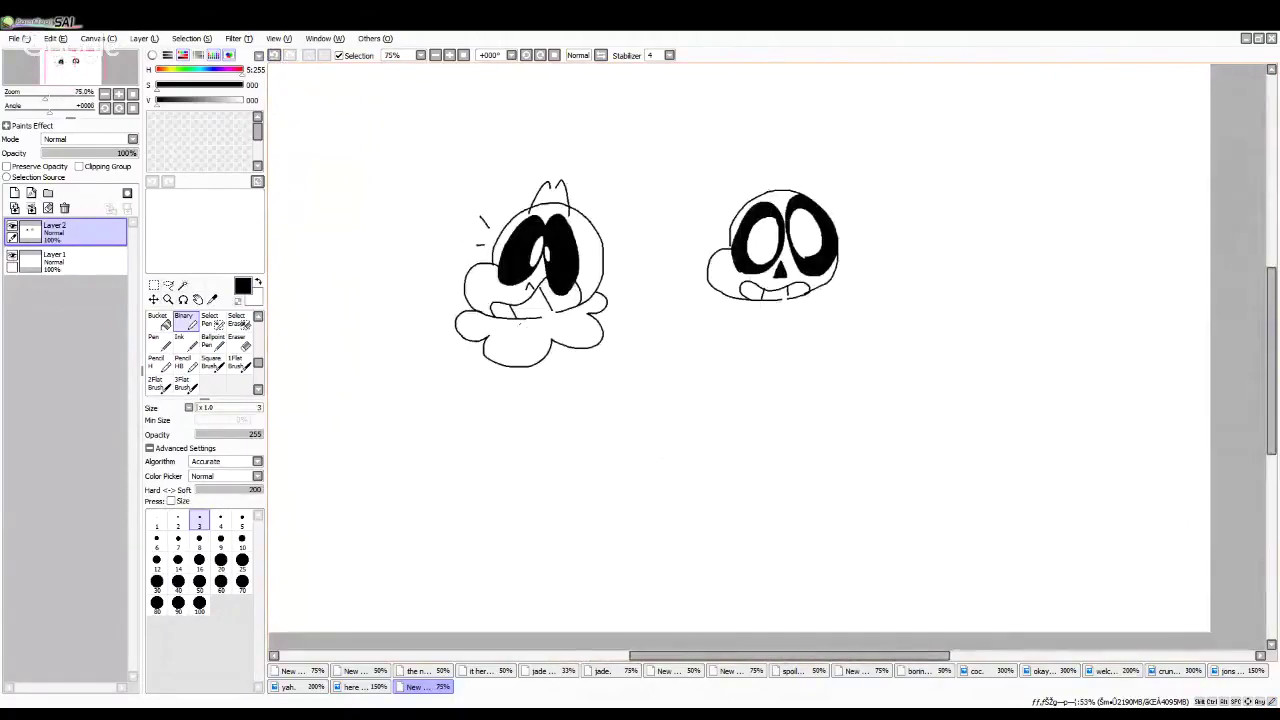
# Step: Close the gap in the second head's jaw line above the collar
pyautogui.scroll(6, 550, 318)
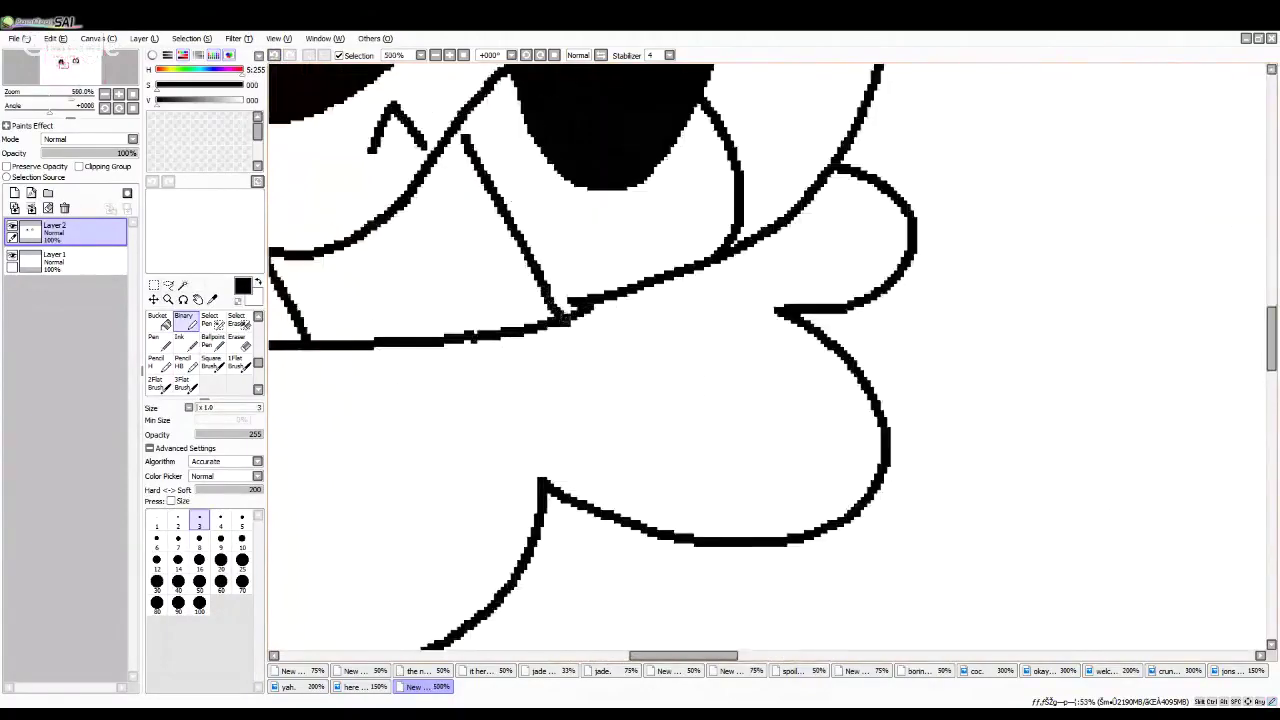
pyautogui.scroll(-4, 565, 318)
pyautogui.scroll(5, 600, 400)
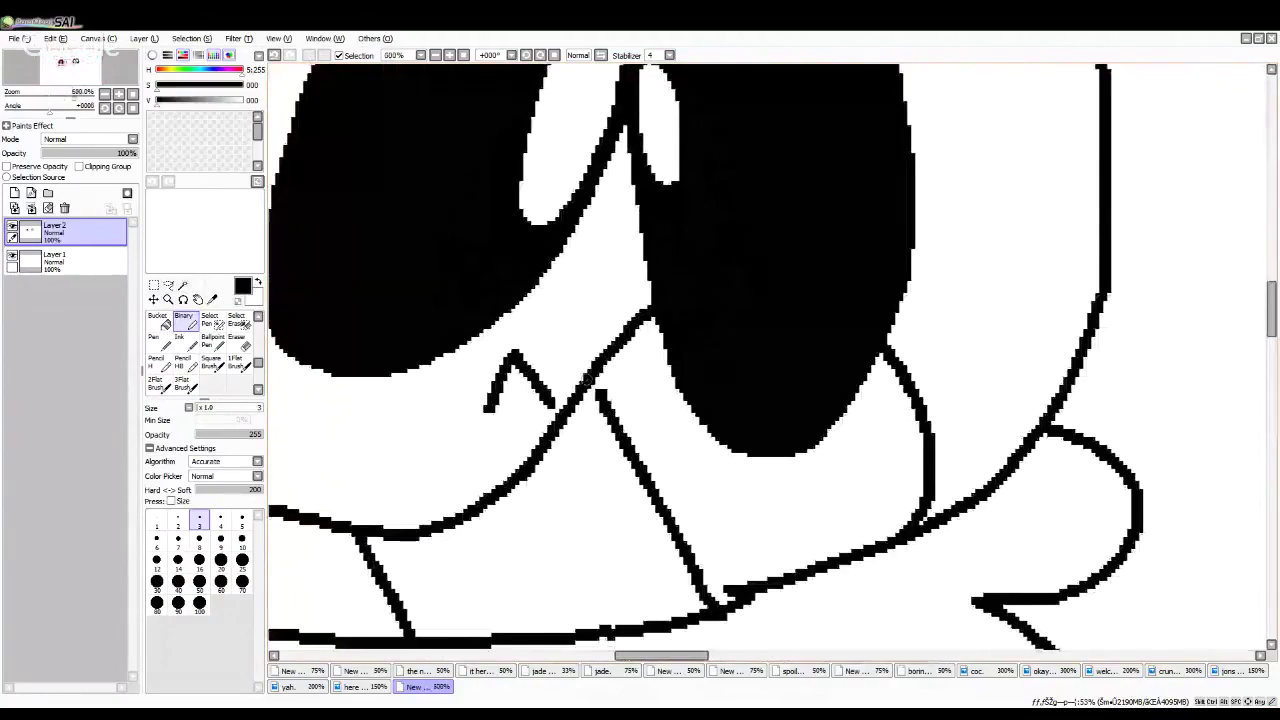
pyautogui.scroll(-6, 600, 400)
pyautogui.scroll(1, 600, 400)
pyautogui.scroll(-3, 600, 400)
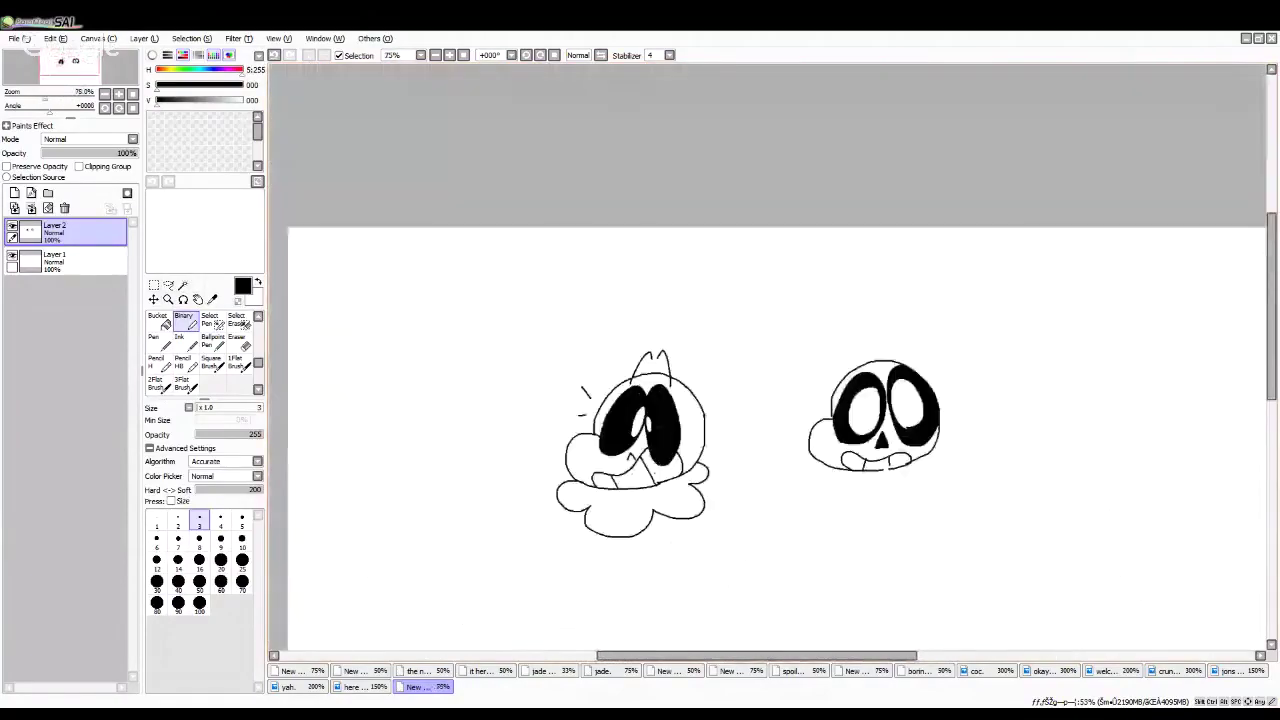
pyautogui.scroll(2, 657, 483)
pyautogui.scroll(3, 596, 380)
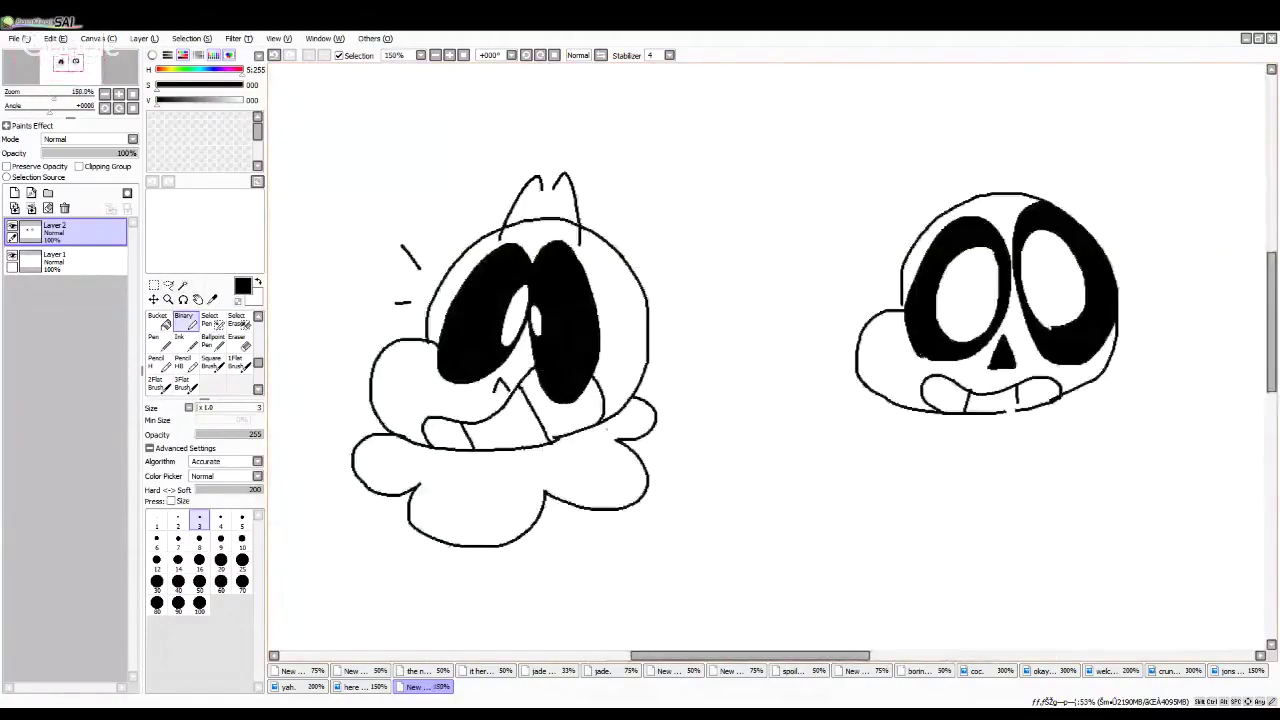
# Step: Try to draw a flared sleeve extending right from the collar, undoing each version
pyautogui.moveTo(622, 358)
pyautogui.mouseDown()
pyautogui.moveTo(812, 470)
pyautogui.moveTo(652, 518)
pyautogui.mouseUp()
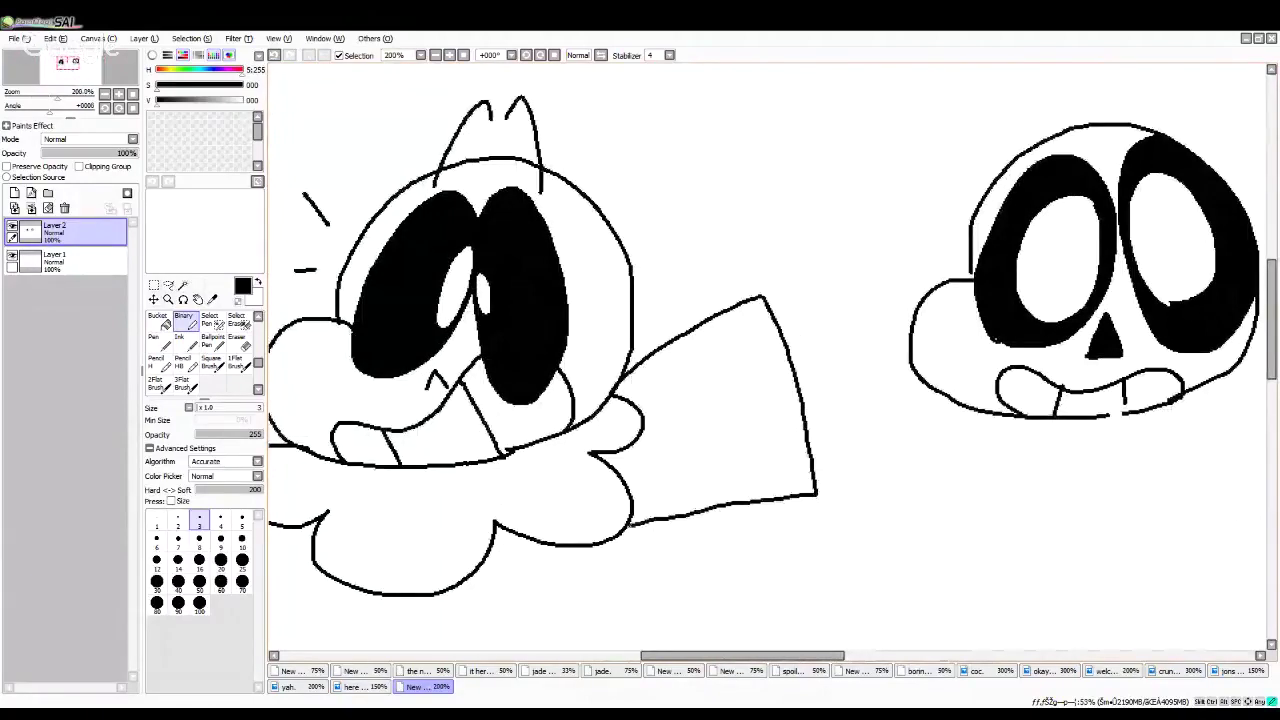
pyautogui.scroll(-1, 640, 350)
pyautogui.scroll(1, 640, 350)
pyautogui.hotkey('ctrl', 'z')
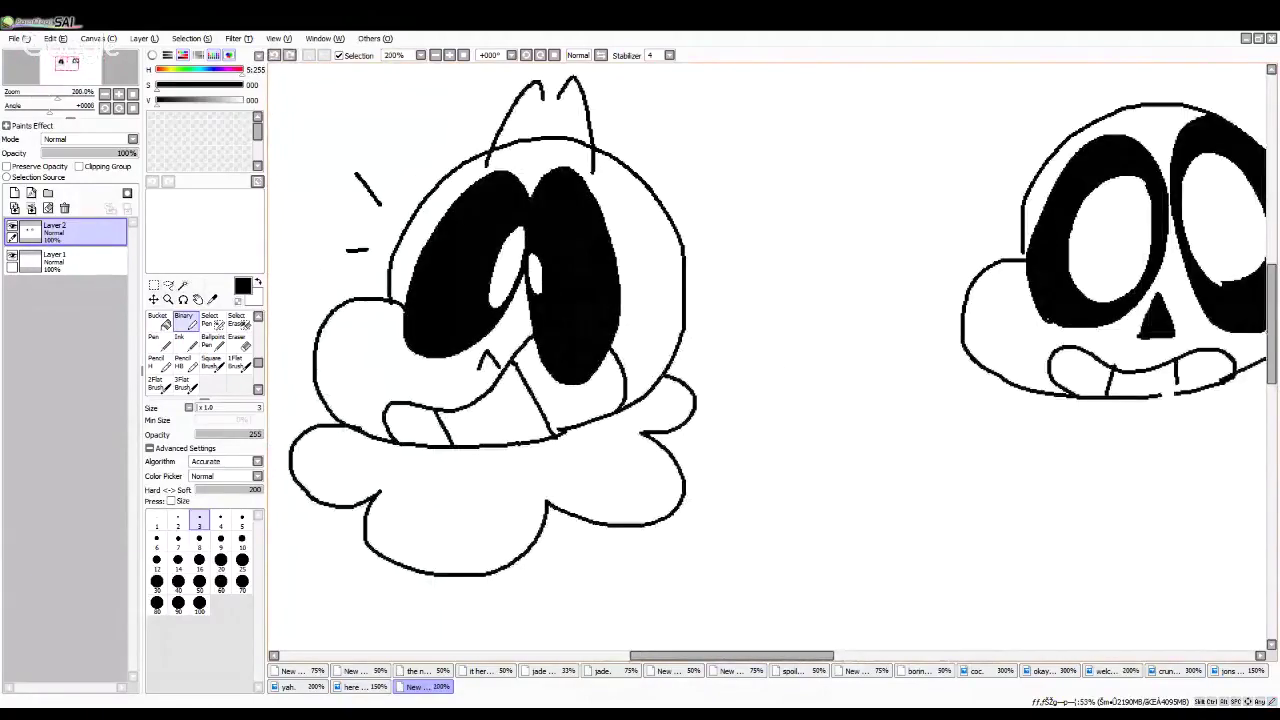
pyautogui.moveTo(664, 378); pyautogui.dragTo(815, 241)
pyautogui.moveTo(853, 306)
pyautogui.mouseDown()
pyautogui.moveTo(803, 480)
pyautogui.moveTo(687, 486)
pyautogui.mouseUp()
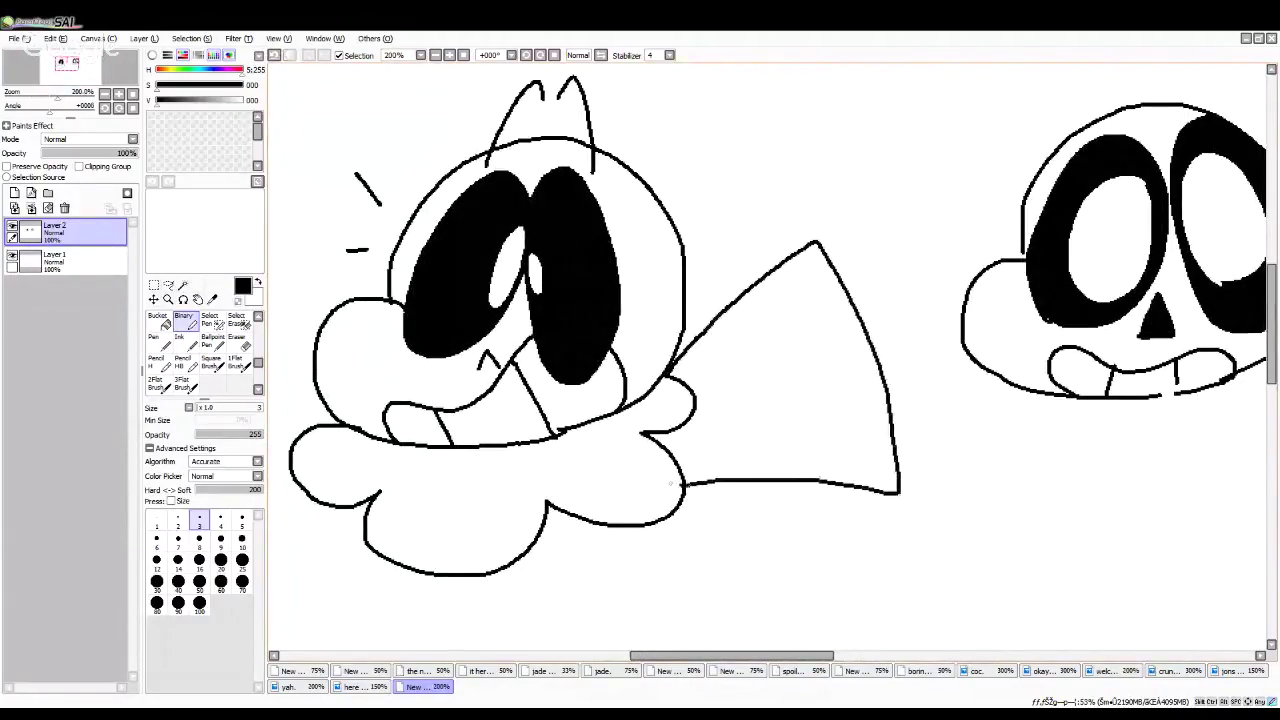
pyautogui.scroll(-4, 733, 453)
pyautogui.scroll(3, 733, 453)
pyautogui.hotkey('ctrl', 'z')
# Step: Draw a flared triangular sleeve on each side of the collar
pyautogui.scroll(2, 690, 330)
pyautogui.moveTo(724, 430)
pyautogui.mouseDown()
pyautogui.moveTo(912, 242)
pyautogui.moveTo(976, 562)
pyautogui.moveTo(762, 568)
pyautogui.mouseUp()
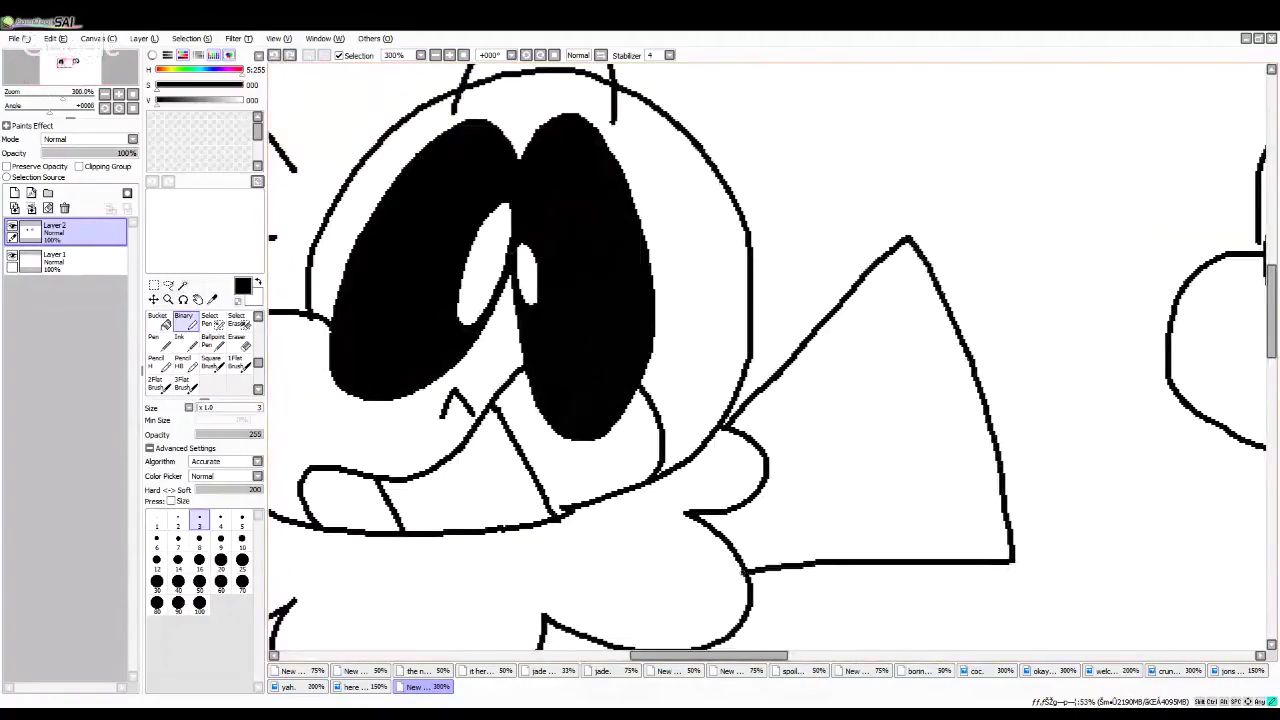
pyautogui.scroll(-3, 640, 360)
pyautogui.scroll(2, 640, 360)
pyautogui.moveTo(614, 412)
pyautogui.mouseDown()
pyautogui.moveTo(544, 292)
pyautogui.moveTo(458, 406)
pyautogui.moveTo(437, 490)
pyautogui.moveTo(600, 530)
pyautogui.mouseUp()
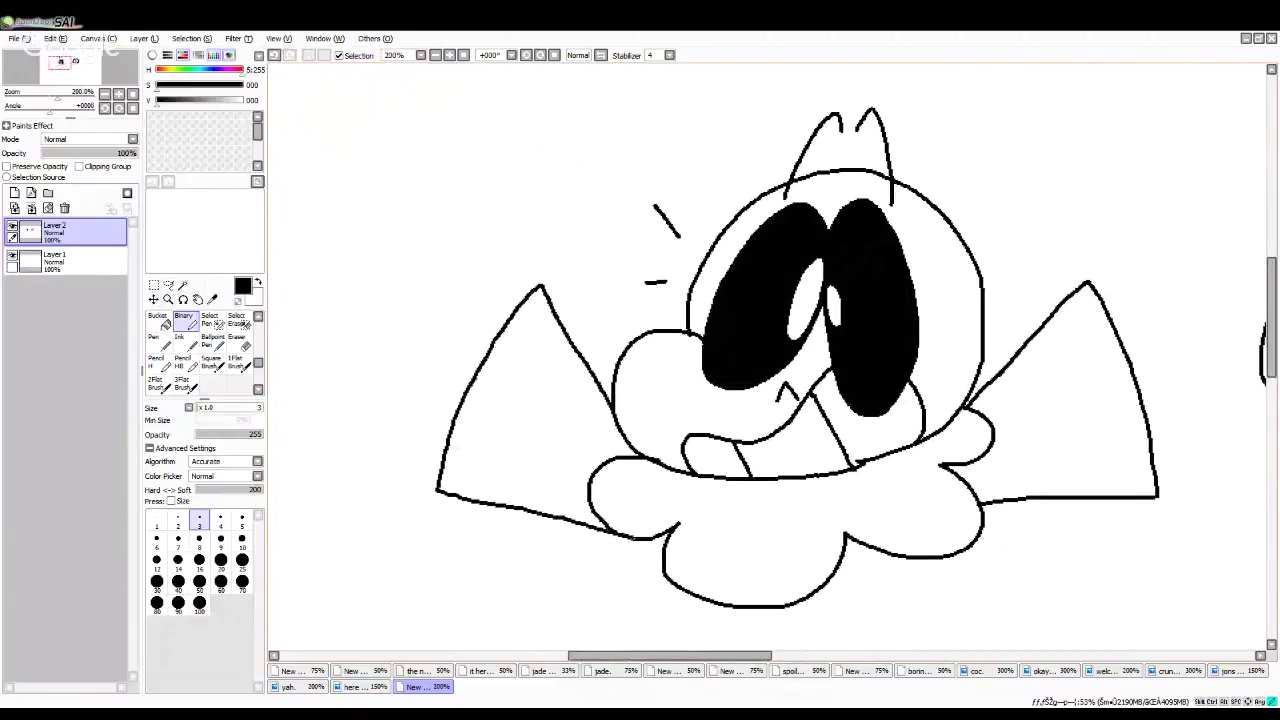
pyautogui.scroll(-4, 716, 488)
# Step: Try to draw a hand with rounded fingers beside the right sleeve, and undo its strokes
pyautogui.scroll(5, 850, 447)
pyautogui.moveTo(735, 372)
pyautogui.mouseDown()
pyautogui.moveTo(848, 319)
pyautogui.moveTo(975, 445)
pyautogui.moveTo(835, 450)
pyautogui.moveTo(836, 537)
pyautogui.mouseUp()
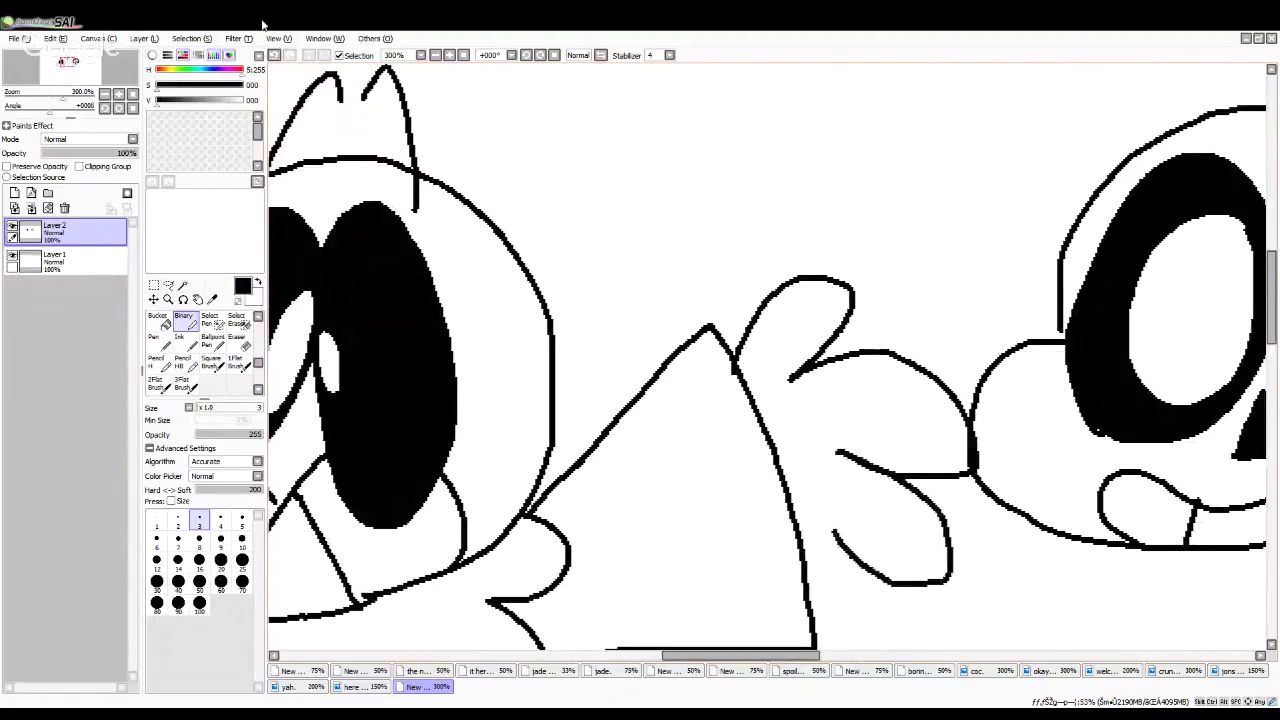
pyautogui.click(274, 55)
pyautogui.click(274, 55)
pyautogui.click(274, 55)
pyautogui.scroll(-4, 805, 336)
# Step: Select the first skull face, move it farther right to make room beside the sleeve, and deselect
pyautogui.click(154, 287)
pyautogui.moveTo(821, 248); pyautogui.dragTo(1065, 429)
pyautogui.moveTo(921, 368); pyautogui.dragTo(1016, 375)
pyautogui.click(952, 447)
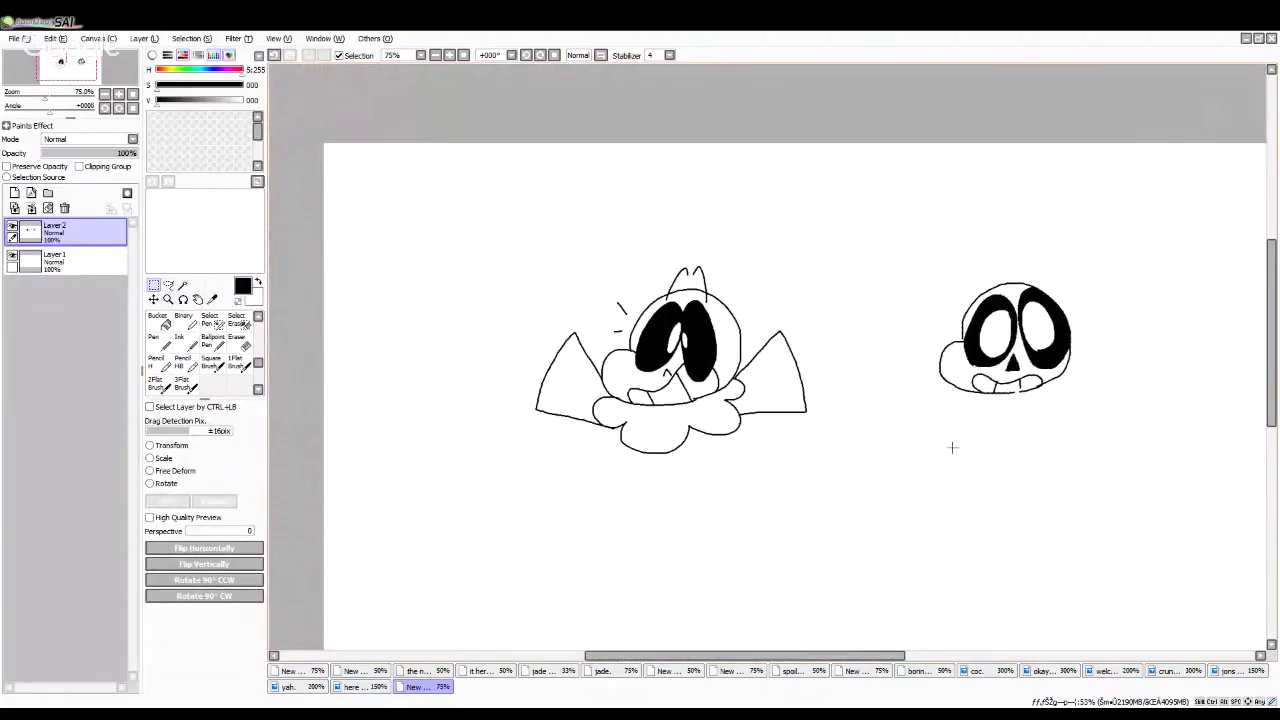
# Step: Try several versions of the fingers at the right sleeve's opening with the Binary pen, undoing them
pyautogui.click(181, 318)
pyautogui.scroll(5, 841, 372)
pyautogui.moveTo(548, 210)
pyautogui.mouseDown()
pyautogui.moveTo(709, 129)
pyautogui.moveTo(634, 239)
pyautogui.moveTo(857, 288)
pyautogui.moveTo(691, 322)
pyautogui.mouseUp()
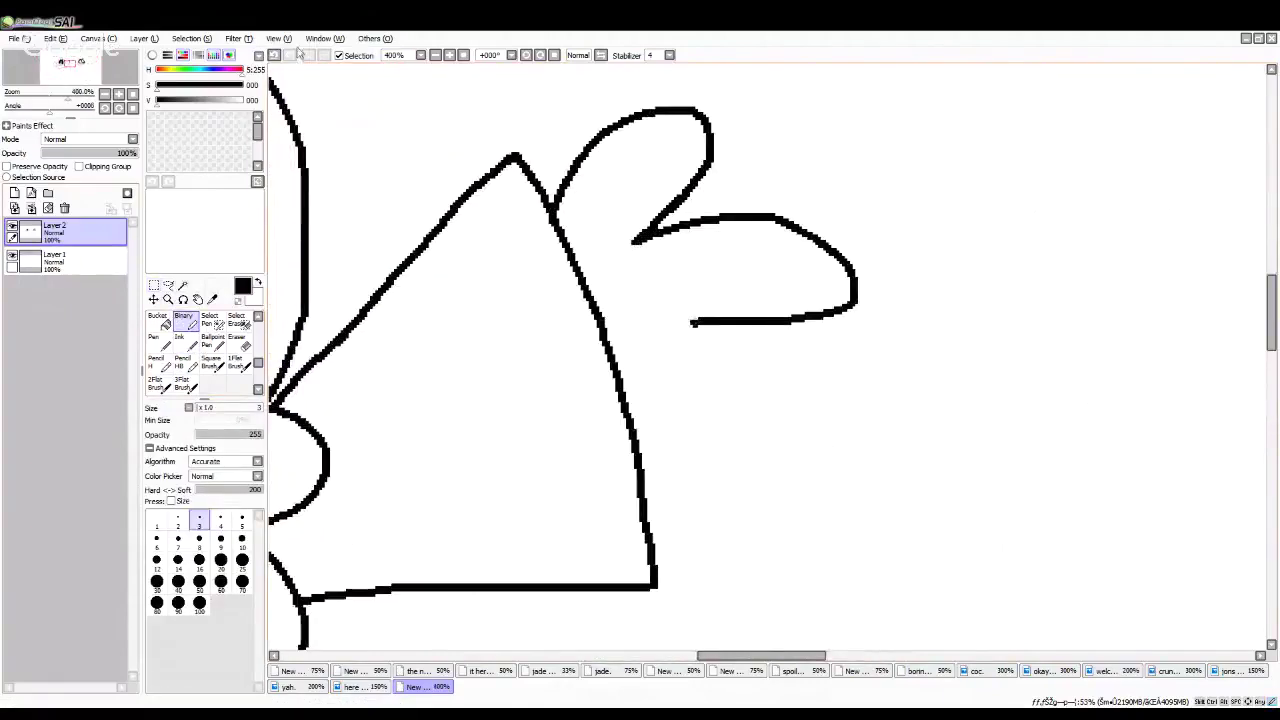
pyautogui.click(274, 55)
pyautogui.moveTo(548, 208); pyautogui.dragTo(567, 174)
pyautogui.moveTo(690, 163)
pyautogui.mouseDown()
pyautogui.moveTo(680, 213)
pyautogui.moveTo(765, 211)
pyautogui.moveTo(807, 246)
pyautogui.moveTo(731, 278)
pyautogui.moveTo(663, 282)
pyautogui.mouseUp()
pyautogui.moveTo(805, 262)
pyautogui.mouseDown()
pyautogui.moveTo(817, 314)
pyautogui.moveTo(702, 348)
pyautogui.mouseUp()
pyautogui.moveTo(820, 322); pyautogui.dragTo(674, 428)
pyautogui.click(275, 57)
pyautogui.moveTo(566, 240)
pyautogui.mouseDown()
pyautogui.moveTo(600, 177)
pyautogui.moveTo(810, 238)
pyautogui.moveTo(680, 318)
pyautogui.mouseUp()
pyautogui.moveTo(700, 316)
pyautogui.mouseDown()
pyautogui.moveTo(808, 357)
pyautogui.moveTo(740, 432)
pyautogui.moveTo(696, 515)
pyautogui.mouseUp()
pyautogui.click(283, 57)
# Step: Draw a hand with four rounded fingers at the opening of the right sleeve and another at the left sleeve
pyautogui.moveTo(550, 240)
pyautogui.mouseDown()
pyautogui.moveTo(552, 204)
pyautogui.moveTo(631, 94)
pyautogui.moveTo(632, 220)
pyautogui.moveTo(707, 174)
pyautogui.moveTo(803, 172)
pyautogui.moveTo(828, 207)
pyautogui.moveTo(670, 274)
pyautogui.moveTo(799, 268)
pyautogui.moveTo(861, 326)
pyautogui.moveTo(791, 372)
pyautogui.moveTo(724, 367)
pyautogui.moveTo(768, 378)
pyautogui.moveTo(815, 432)
pyautogui.moveTo(748, 475)
pyautogui.moveTo(607, 418)
pyautogui.mouseUp()
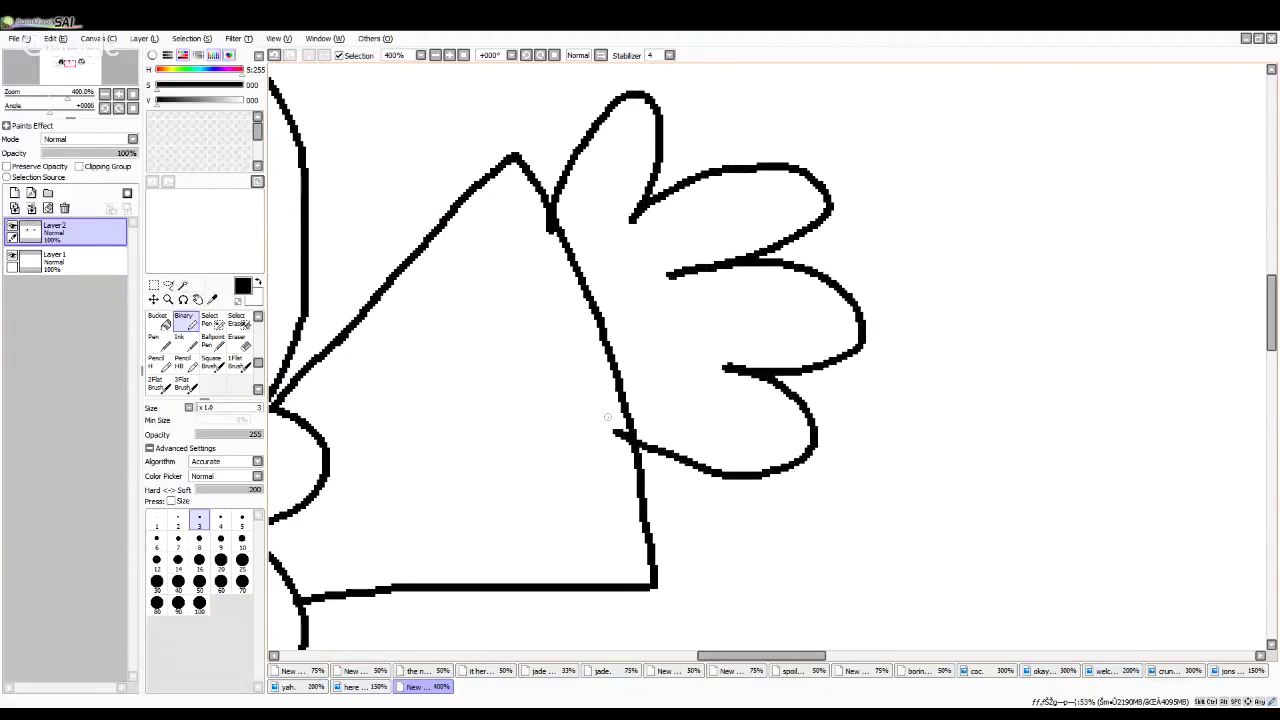
pyautogui.scroll(-4, 700, 376)
pyautogui.scroll(3, 546, 378)
pyautogui.moveTo(532, 211)
pyautogui.mouseDown()
pyautogui.moveTo(422, 165)
pyautogui.moveTo(487, 212)
pyautogui.moveTo(454, 197)
pyautogui.moveTo(330, 191)
pyautogui.moveTo(370, 266)
pyautogui.moveTo(430, 267)
pyautogui.moveTo(342, 277)
pyautogui.moveTo(299, 311)
pyautogui.moveTo(400, 344)
pyautogui.moveTo(422, 338)
pyautogui.moveTo(354, 405)
pyautogui.moveTo(392, 442)
pyautogui.moveTo(422, 425)
pyautogui.mouseUp()
pyautogui.scroll(-5, 503, 350)
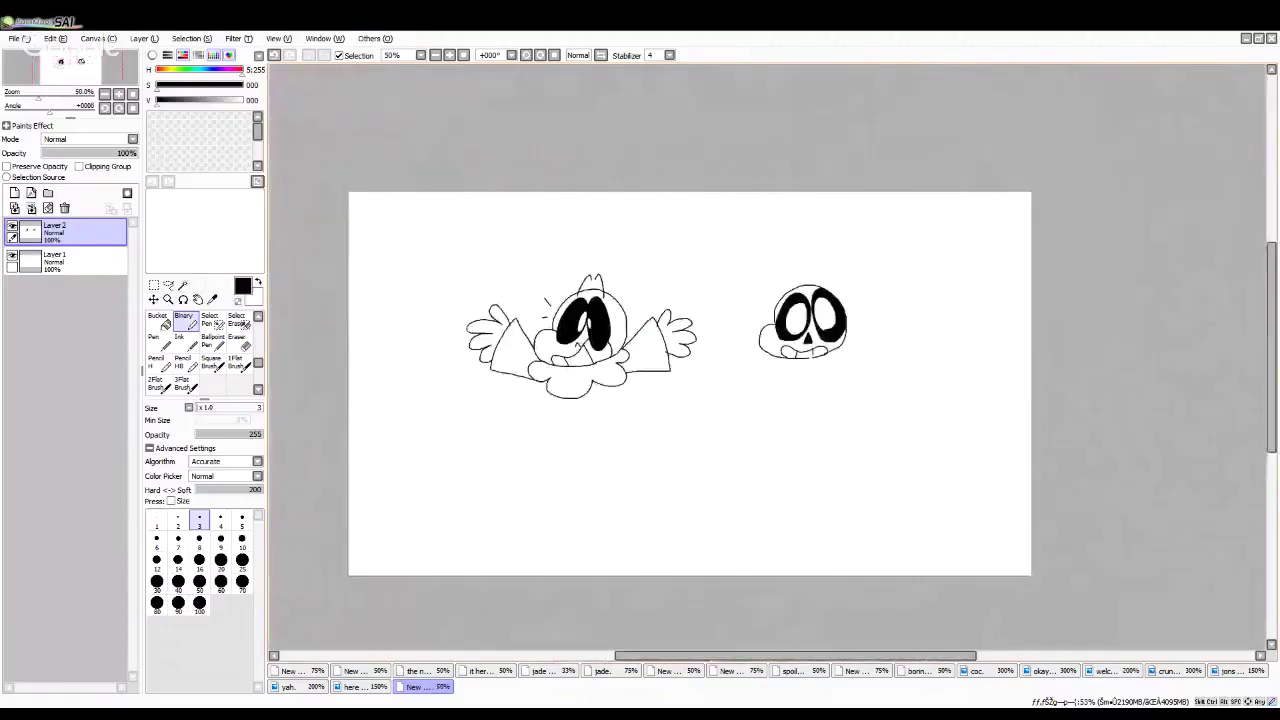
# Step: Undo the strokes of both four-fingered hands beside the sleeves
pyautogui.scroll(3, 546, 397)
pyautogui.click(275, 56)
pyautogui.scroll(-1, 735, 242)
pyautogui.scroll(2, 880, 215)
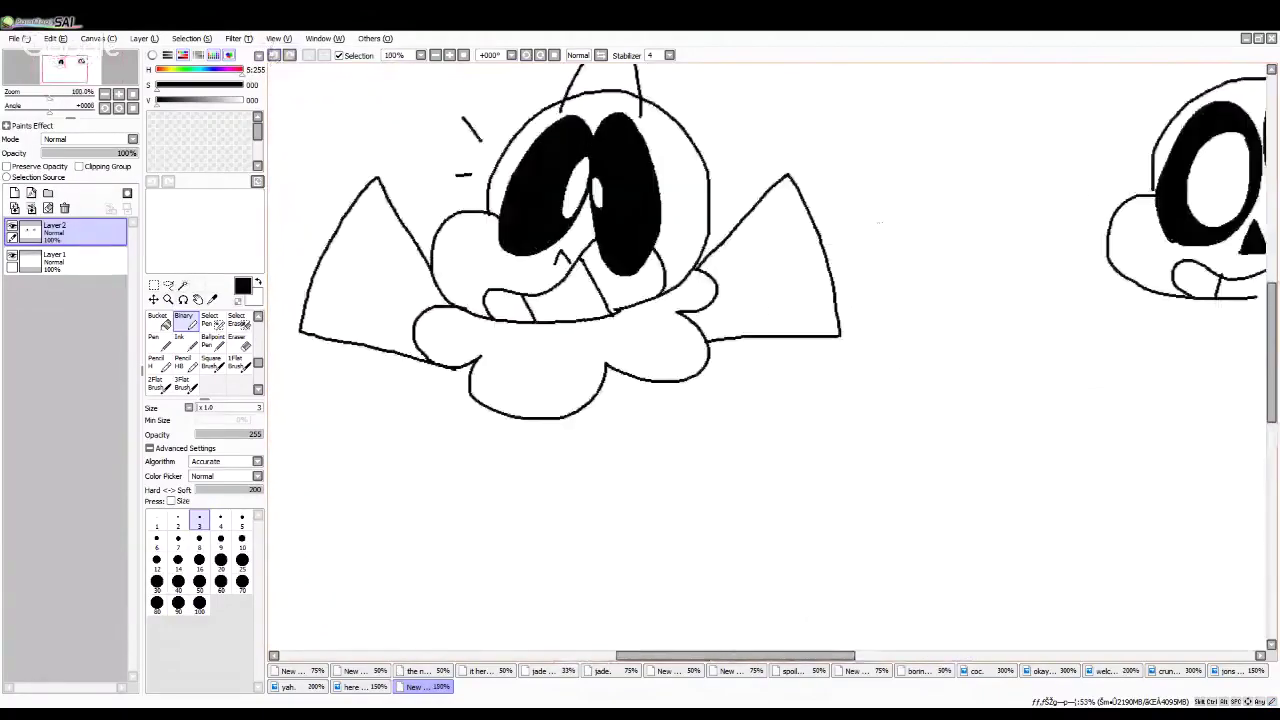
# Step: Draw a mitten-like hand with a rounded thumb and a double finger line at the right sleeve's opening
pyautogui.scroll(2, 880, 193)
pyautogui.moveTo(728, 212); pyautogui.dragTo(850, 240)
pyautogui.moveTo(785, 265)
pyautogui.mouseDown()
pyautogui.moveTo(1038, 378)
pyautogui.moveTo(816, 456)
pyautogui.mouseUp()
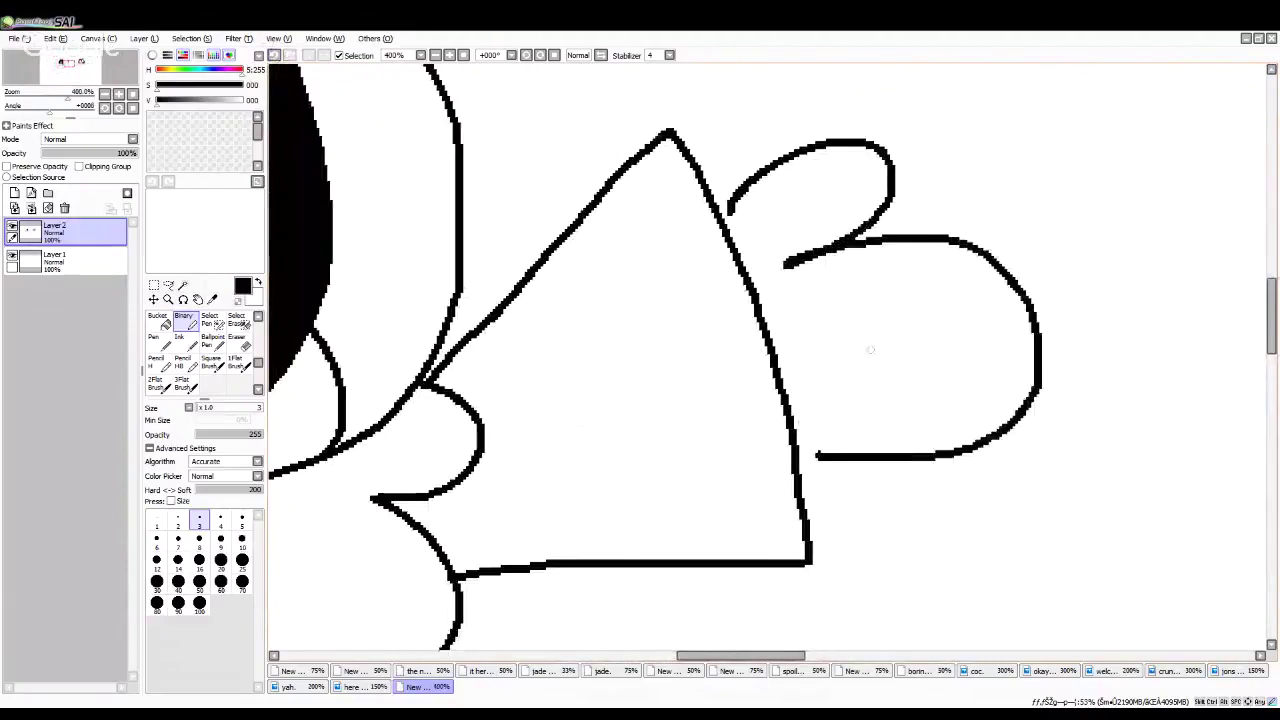
pyautogui.moveTo(872, 350); pyautogui.dragTo(1028, 332)
pyautogui.moveTo(887, 369); pyautogui.dragTo(1036, 348)
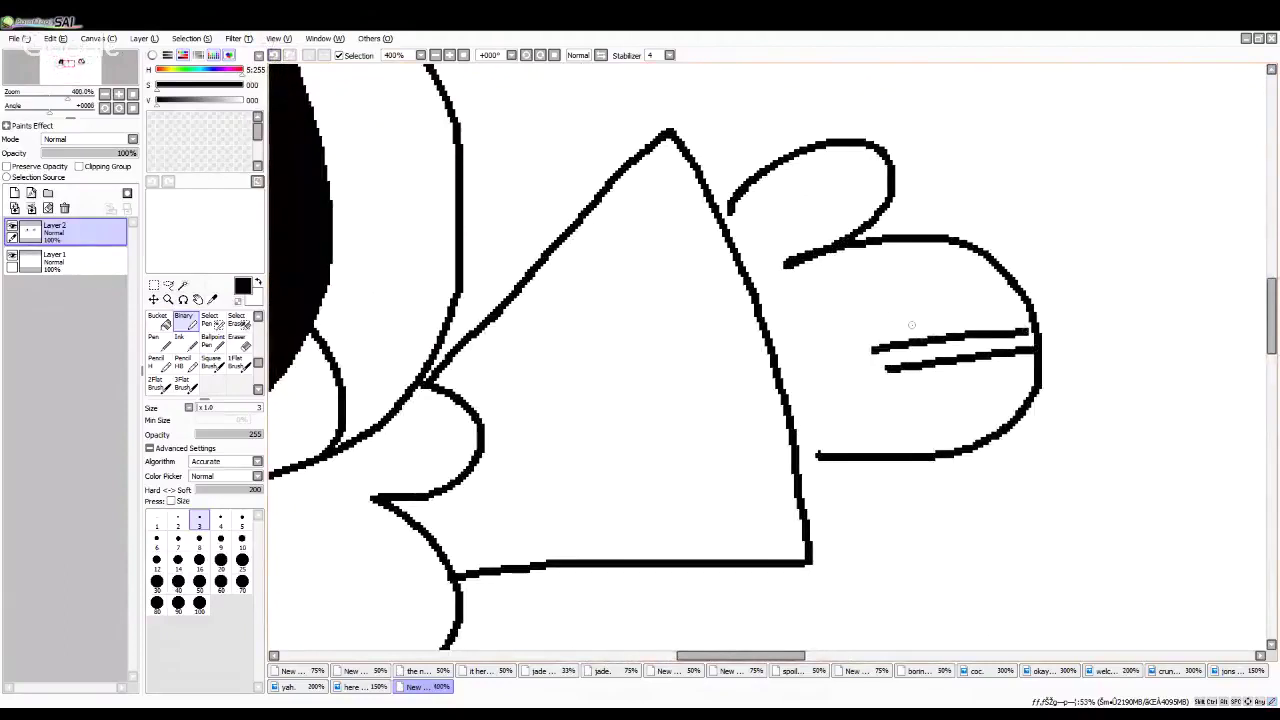
# Step: Draw a matching mitten-like hand with a thumb, double finger line and short crease at the left sleeve's opening
pyautogui.scroll(-2, 911, 325)
pyautogui.scroll(1, 760, 250)
pyautogui.hscroll(-3, 760, 250)
pyautogui.moveTo(660, 225)
pyautogui.mouseDown()
pyautogui.moveTo(564, 163)
pyautogui.moveTo(556, 190)
pyautogui.moveTo(620, 233)
pyautogui.moveTo(557, 215)
pyautogui.moveTo(487, 235)
pyautogui.moveTo(577, 320)
pyautogui.mouseUp()
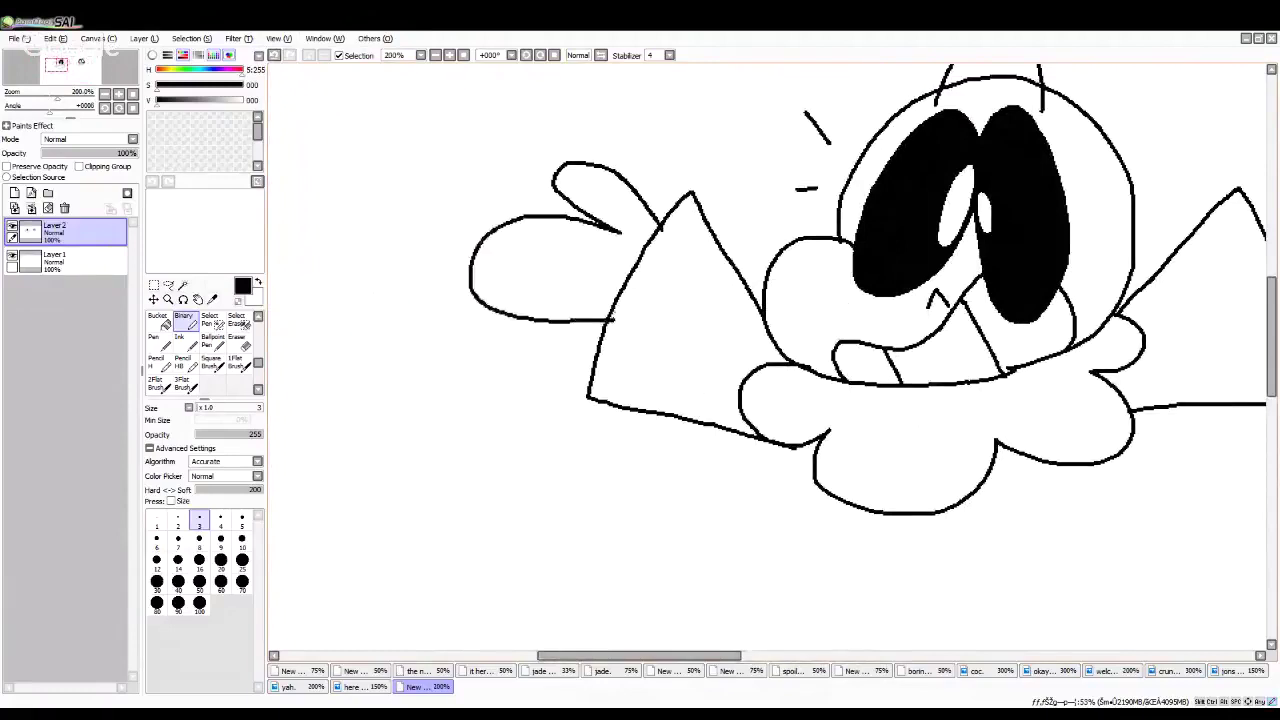
pyautogui.scroll(-3, 612, 315)
pyautogui.scroll(5, 590, 298)
pyautogui.moveTo(398, 297); pyautogui.dragTo(522, 303)
pyautogui.moveTo(402, 272)
pyautogui.mouseDown()
pyautogui.moveTo(505, 281)
pyautogui.moveTo(548, 252)
pyautogui.mouseUp()
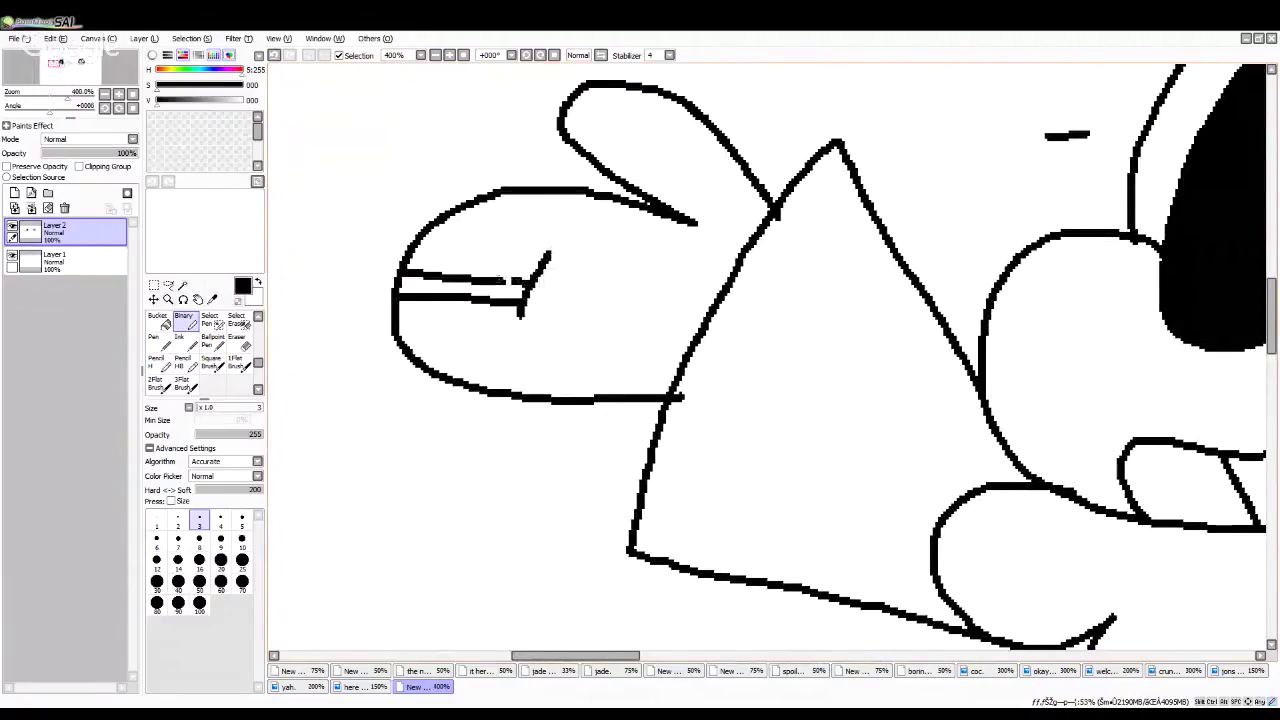
# Step: Add a short crease at the inner end of the right hand's double finger line
pyautogui.scroll(-2, 517, 336)
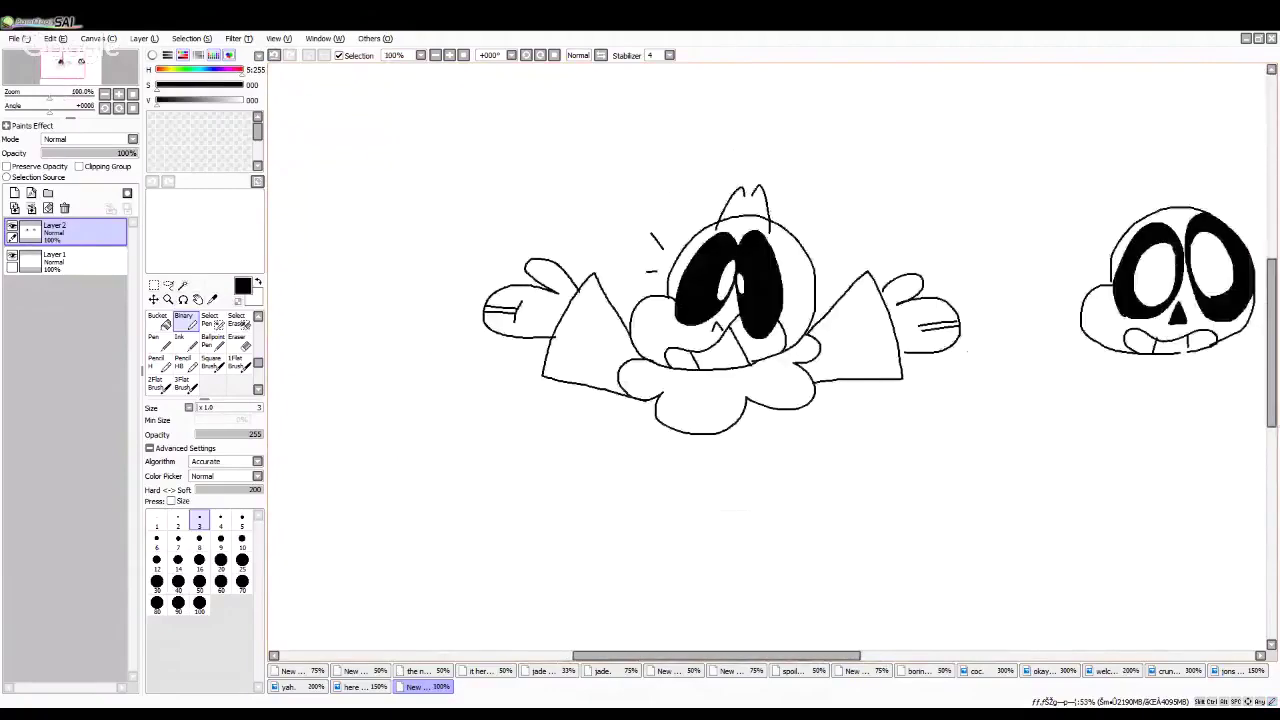
pyautogui.scroll(3, 730, 245)
pyautogui.moveTo(721, 232); pyautogui.dragTo(758, 286)
pyautogui.moveTo(767, 326); pyautogui.dragTo(776, 362)
pyautogui.scroll(-6, 776, 346)
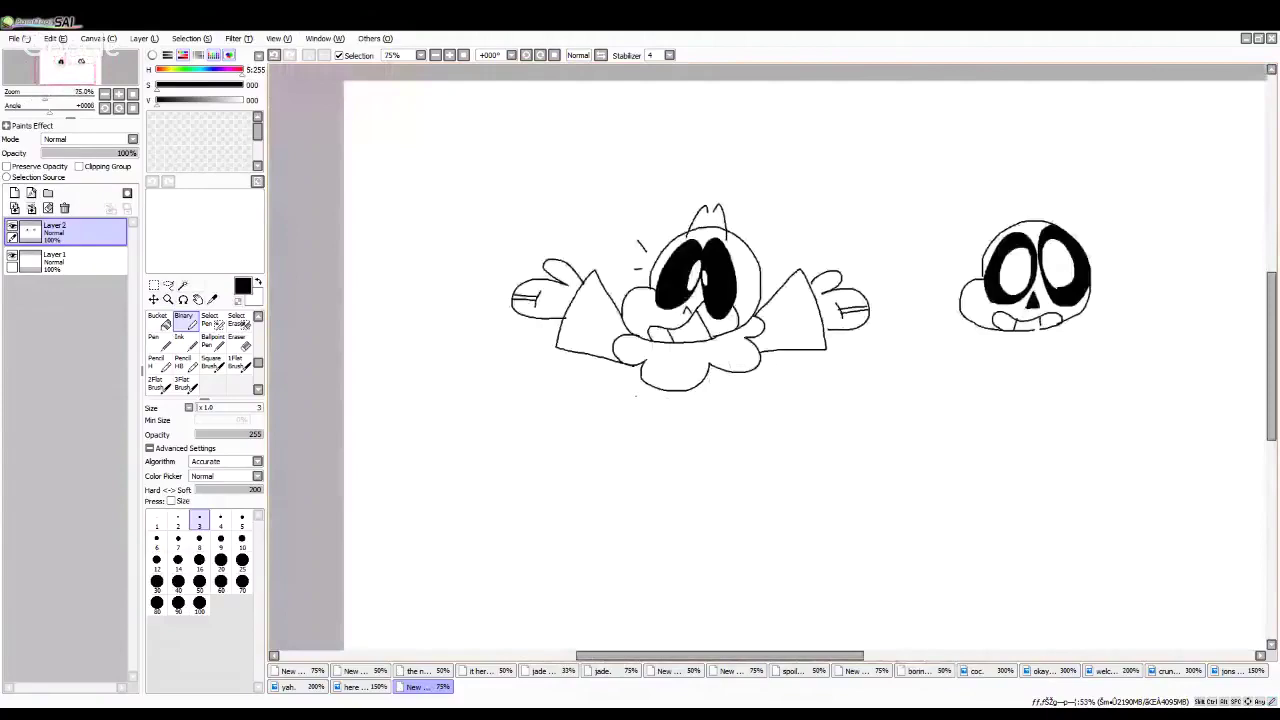
# Step: Try drawing the two side lines of the body below the collar, and undo the strokes
pyautogui.scroll(3, 636, 396)
pyautogui.moveTo(600, 309); pyautogui.dragTo(565, 378)
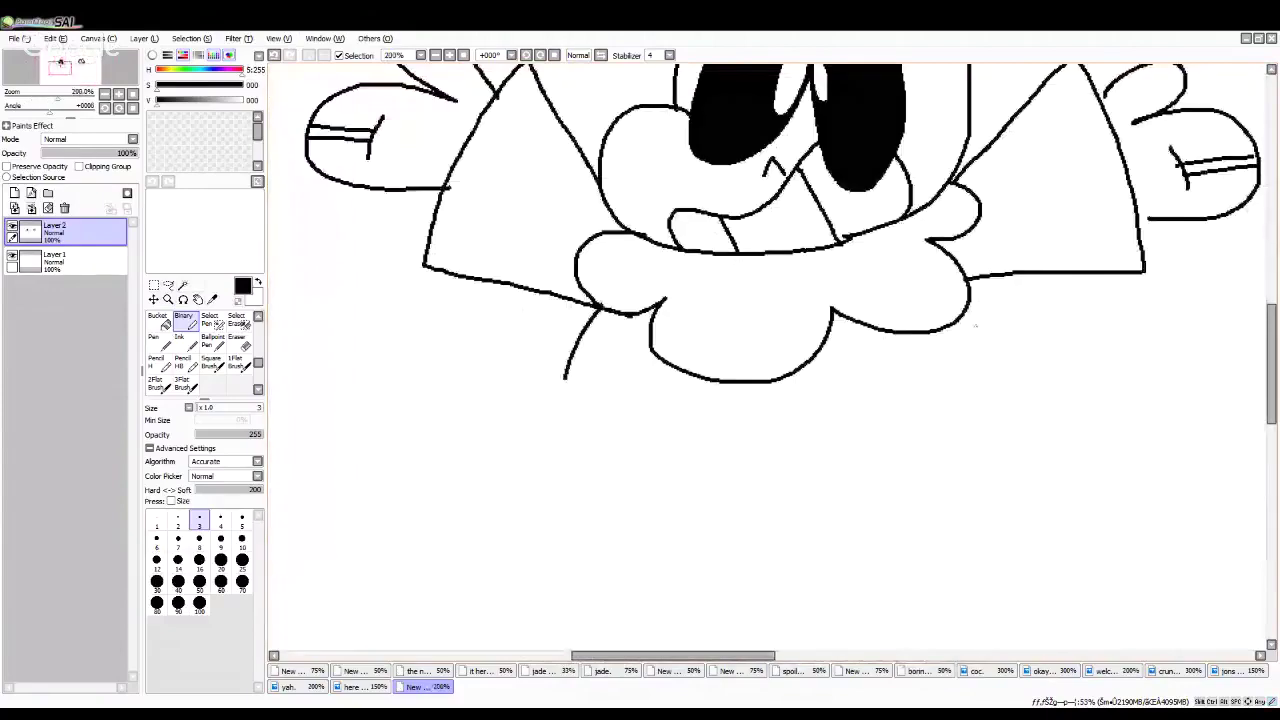
pyautogui.moveTo(972, 286); pyautogui.dragTo(994, 350)
pyautogui.scroll(-3, 766, 352)
pyautogui.scroll(3, 766, 352)
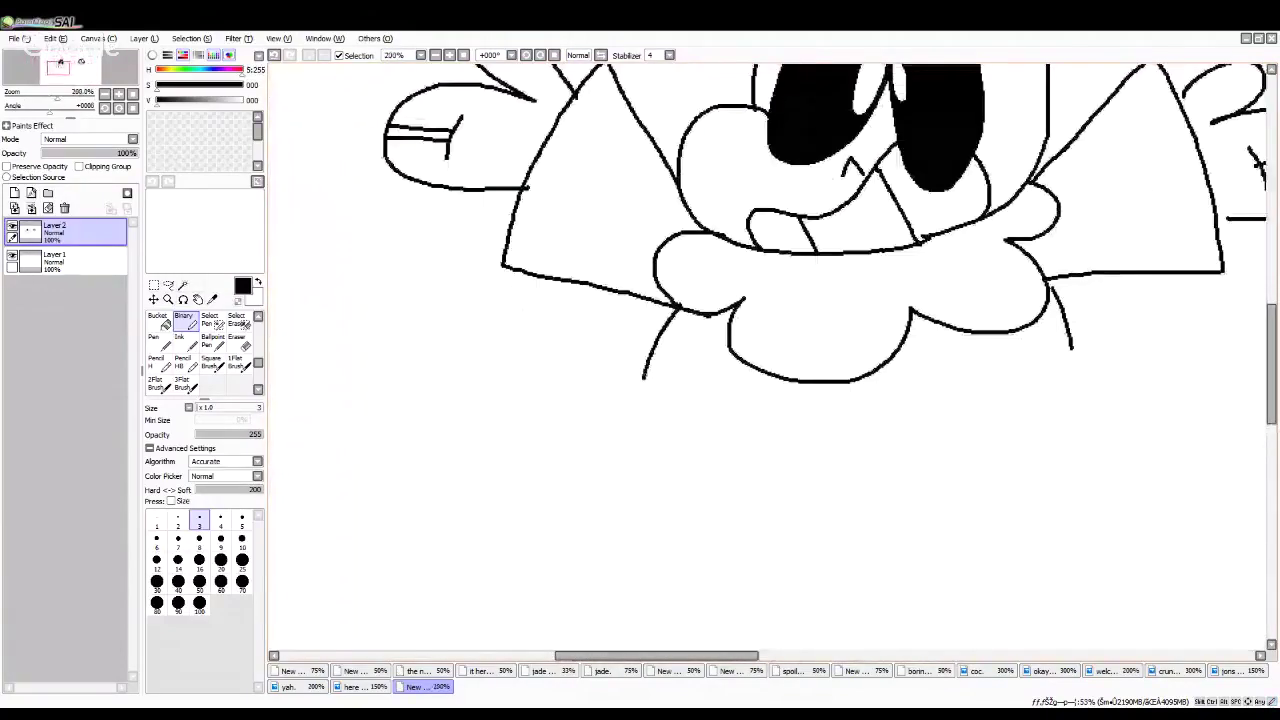
pyautogui.moveTo(648, 380); pyautogui.dragTo(624, 512)
pyautogui.click(274, 56)
pyautogui.click(274, 56)
pyautogui.click(274, 56)
# Step: Draw a short line down from each side of the collar to start the sides of the body
pyautogui.hotkey('ctrl', '+')
pyautogui.moveTo(726, 304); pyautogui.dragTo(692, 396)
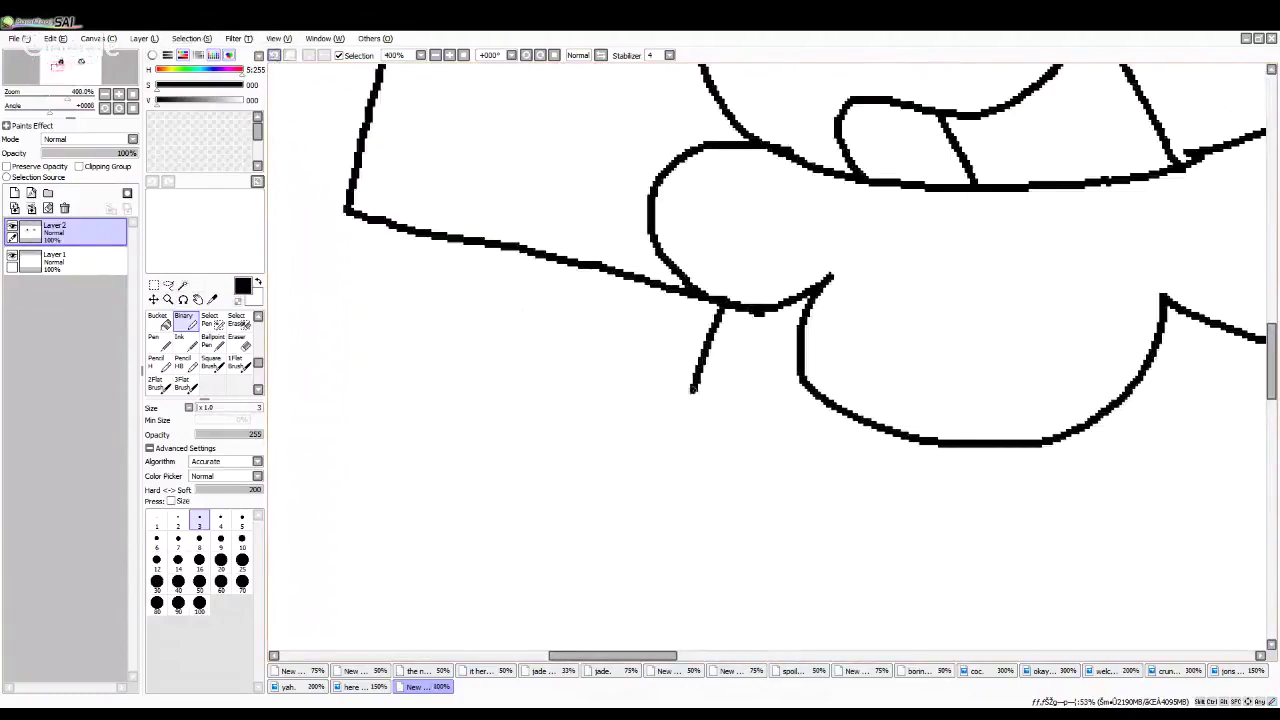
pyautogui.scroll(-4, 697, 362)
pyautogui.scroll(2, 932, 338)
pyautogui.moveTo(832, 318); pyautogui.dragTo(845, 365)
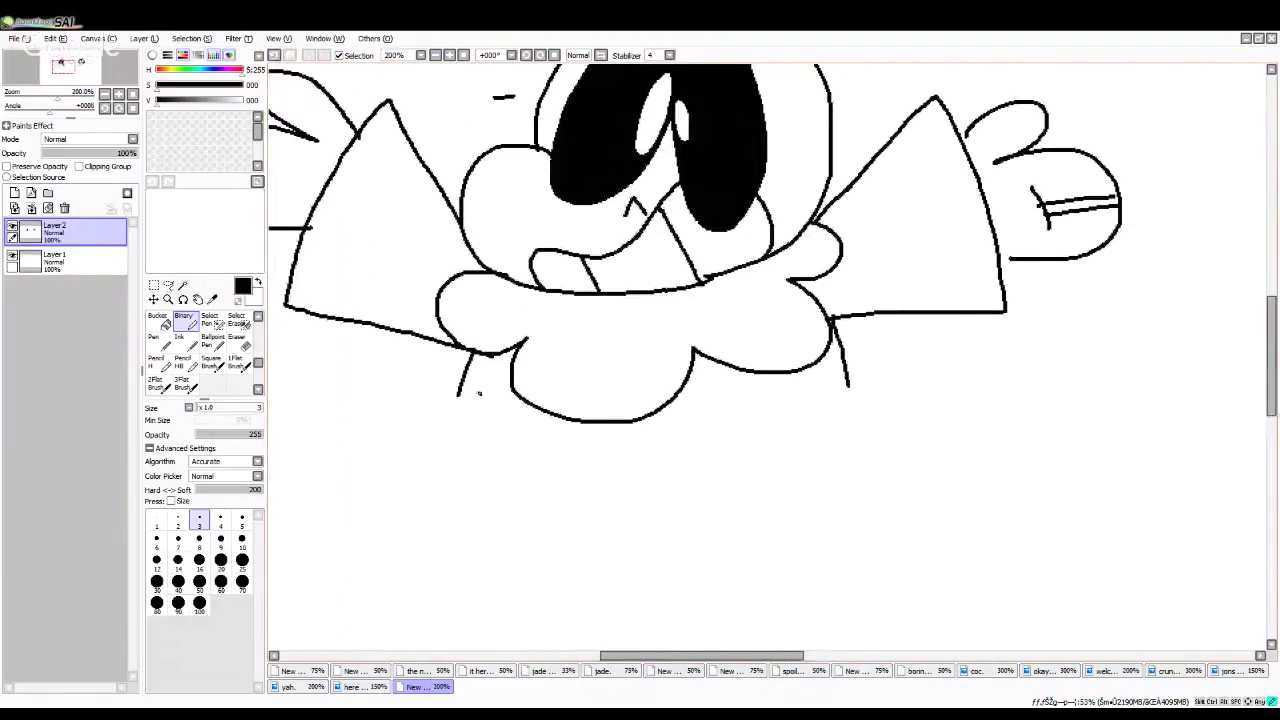
# Step: Draw a rounded bulge with a small fold on the body's left side, and lengthen the right side line
pyautogui.moveTo(472, 403); pyautogui.dragTo(403, 428)
pyautogui.moveTo(369, 515); pyautogui.dragTo(414, 560)
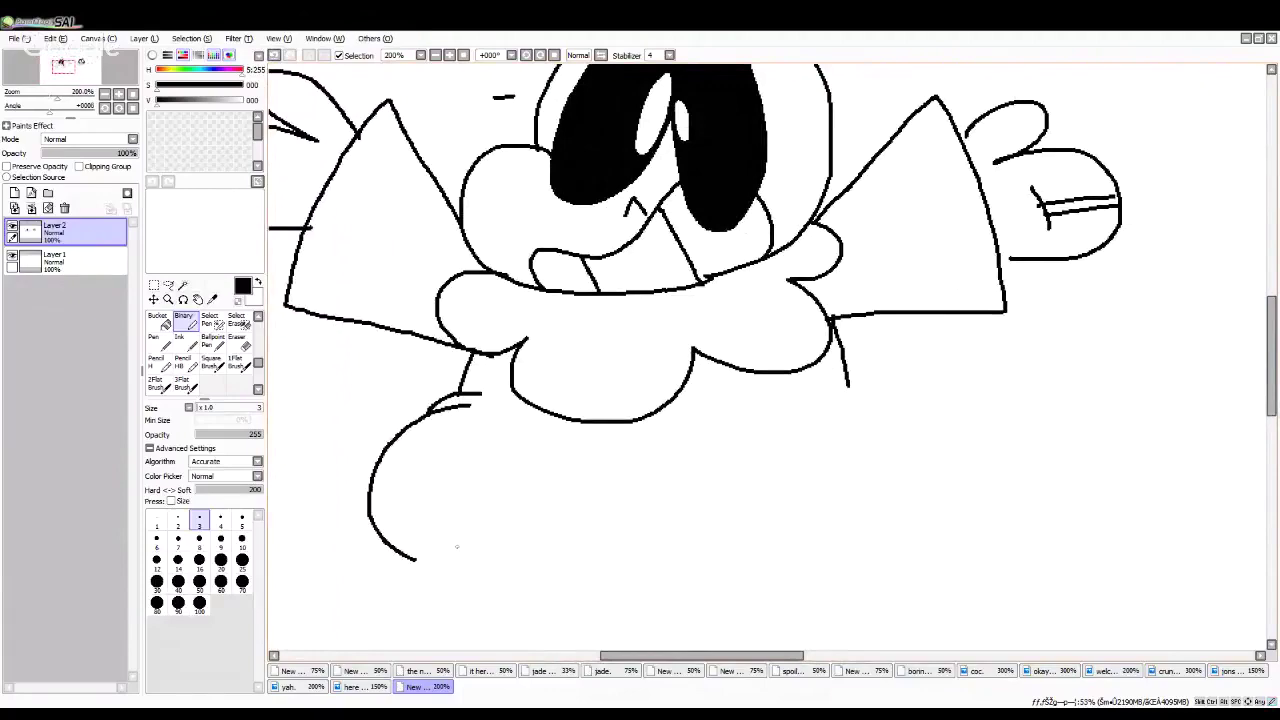
pyautogui.scroll(-1, 691, 521)
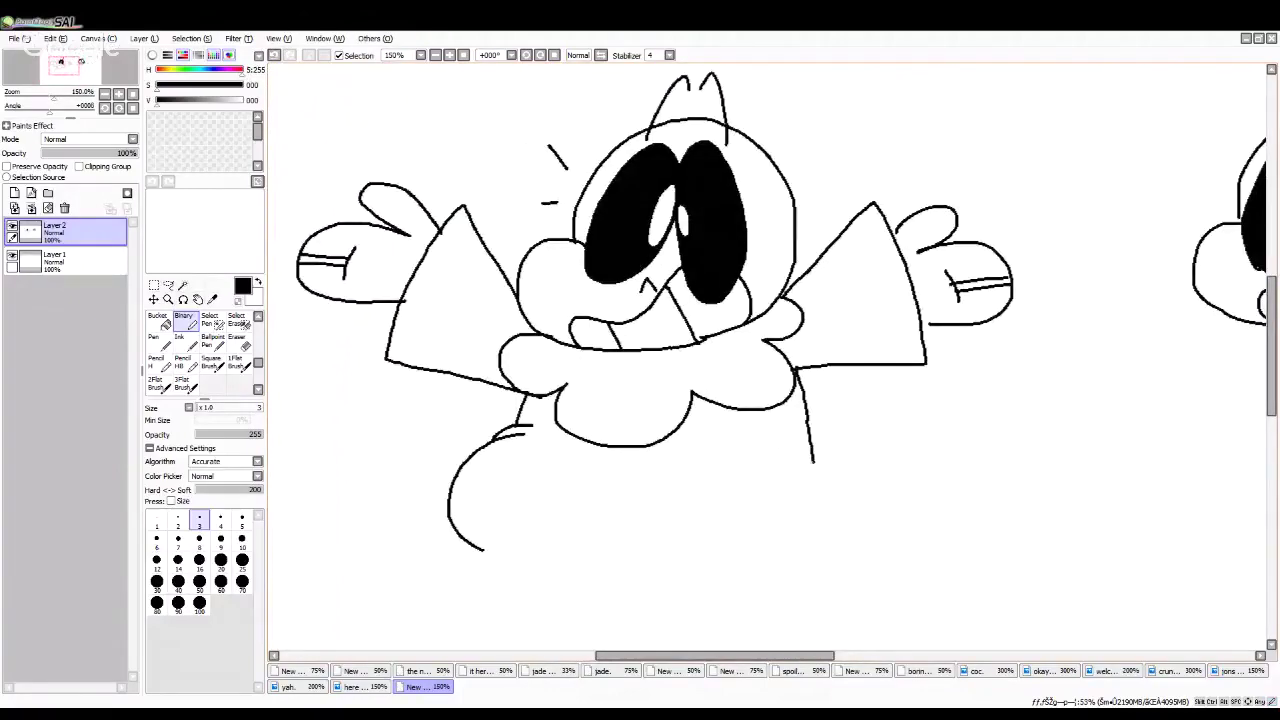
pyautogui.scroll(-4, 766, 400)
pyautogui.scroll(5, 766, 400)
# Step: Draw the body's bottom edge, redo it as a longer slanting line, and extend the right side down to it
pyautogui.moveTo(485, 534); pyautogui.dragTo(843, 520)
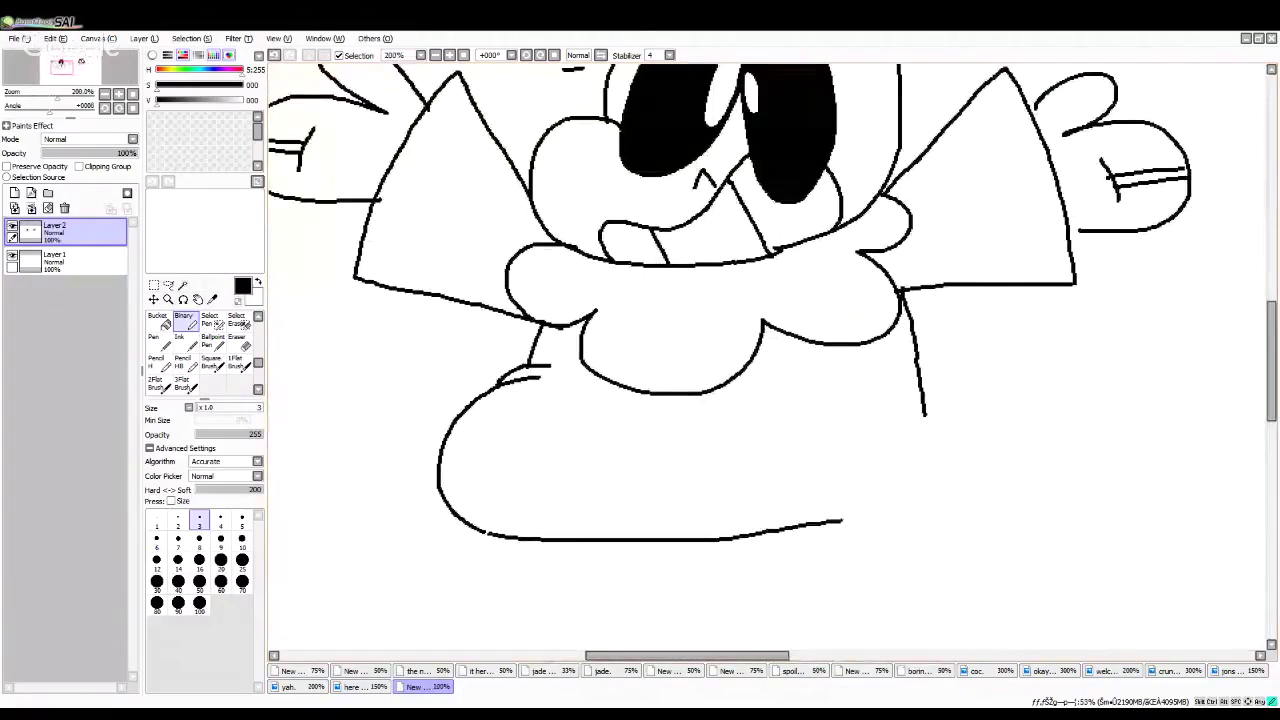
pyautogui.hotkey('ctrl', 'z')
pyautogui.moveTo(520, 538); pyautogui.dragTo(937, 509)
pyautogui.moveTo(928, 420); pyautogui.dragTo(943, 502)
# Step: Draw a front panel inside the body with two vertical lines and a slightly slanted line across the top
pyautogui.moveTo(785, 326); pyautogui.dragTo(797, 447)
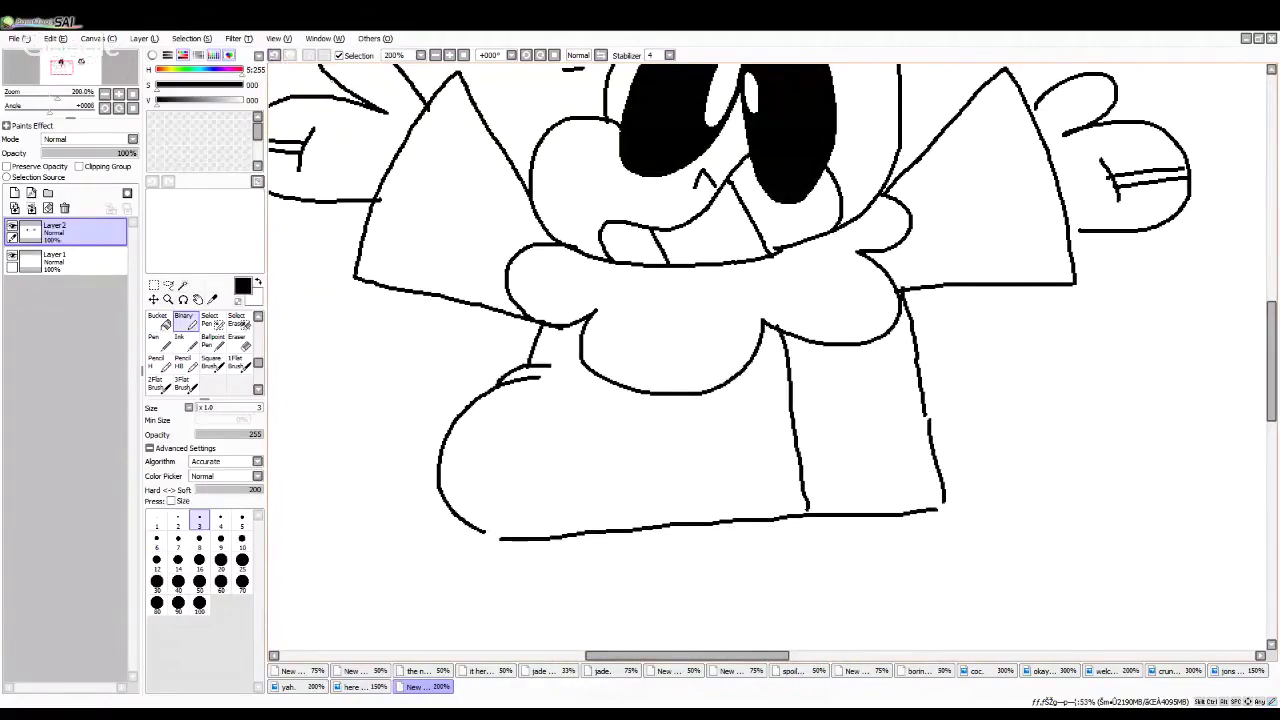
pyautogui.click(273, 55)
pyautogui.scroll(2, 796, 534)
pyautogui.moveTo(737, 112); pyautogui.dragTo(782, 484)
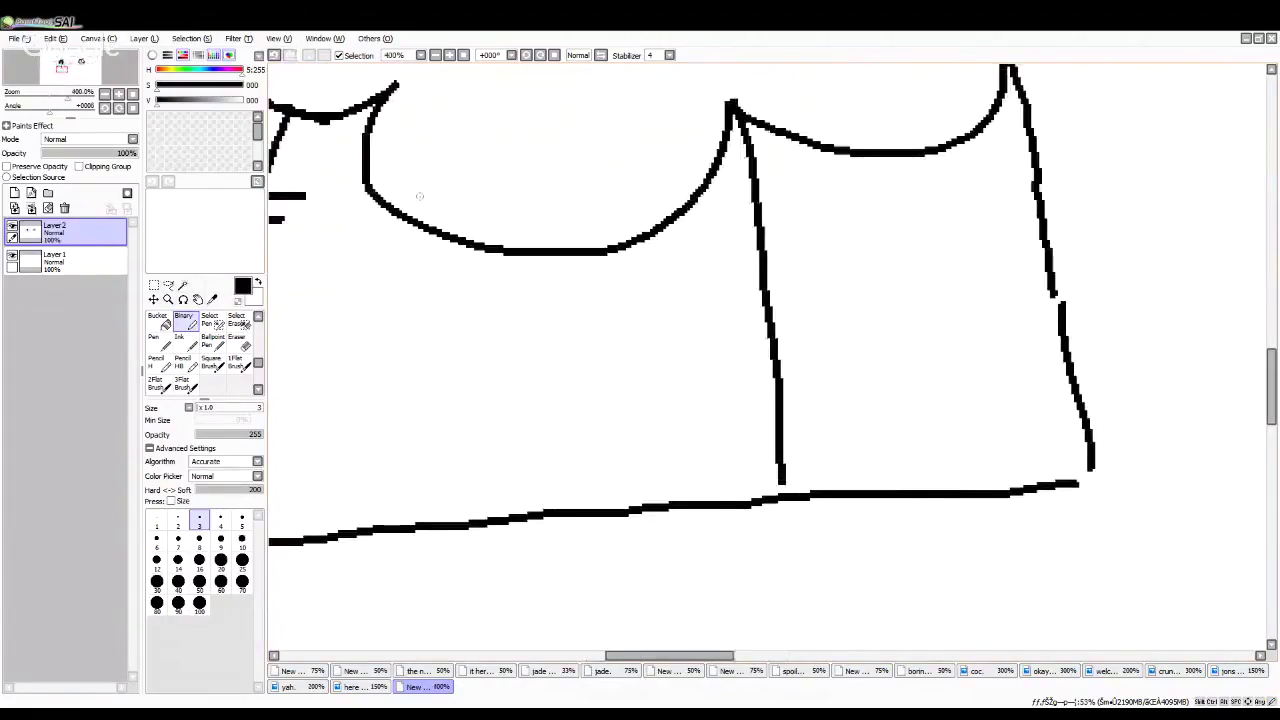
pyautogui.moveTo(419, 197); pyautogui.dragTo(386, 527)
pyautogui.moveTo(400, 292); pyautogui.dragTo(775, 248)
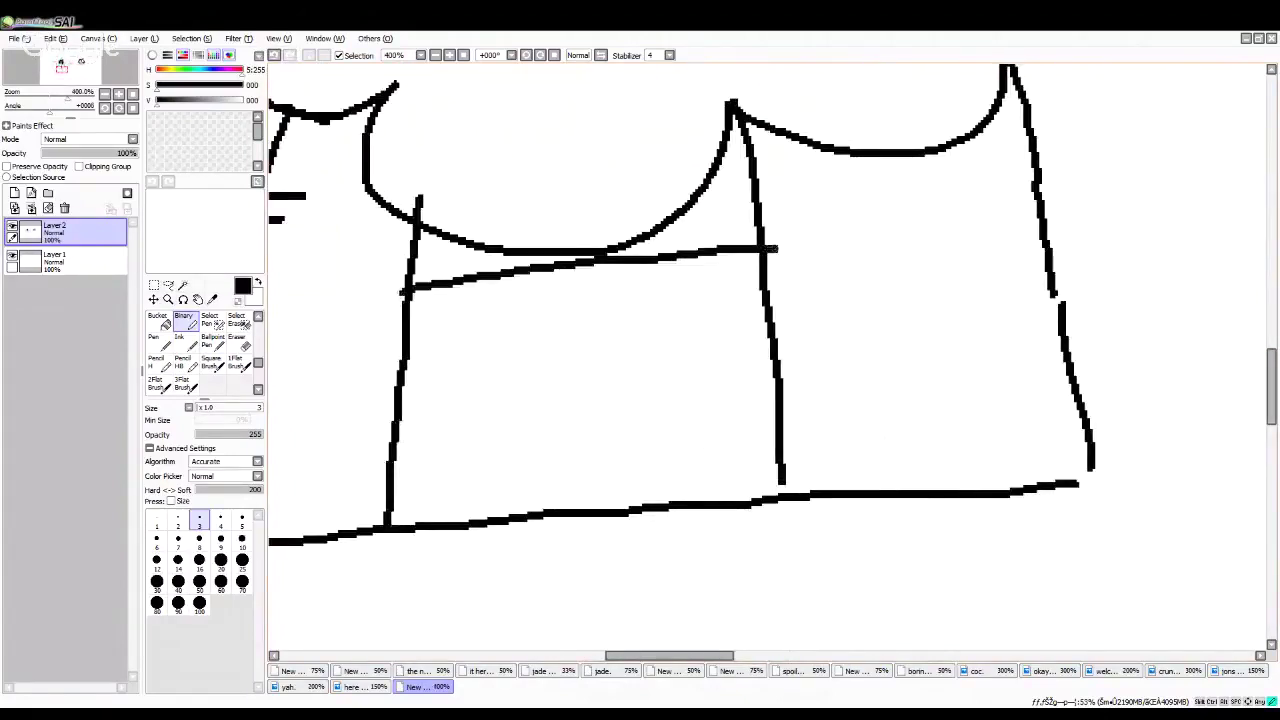
pyautogui.hotkey('ctrl', '-')
pyautogui.hotkey('ctrl', '-')
pyautogui.hotkey('ctrl', '-')
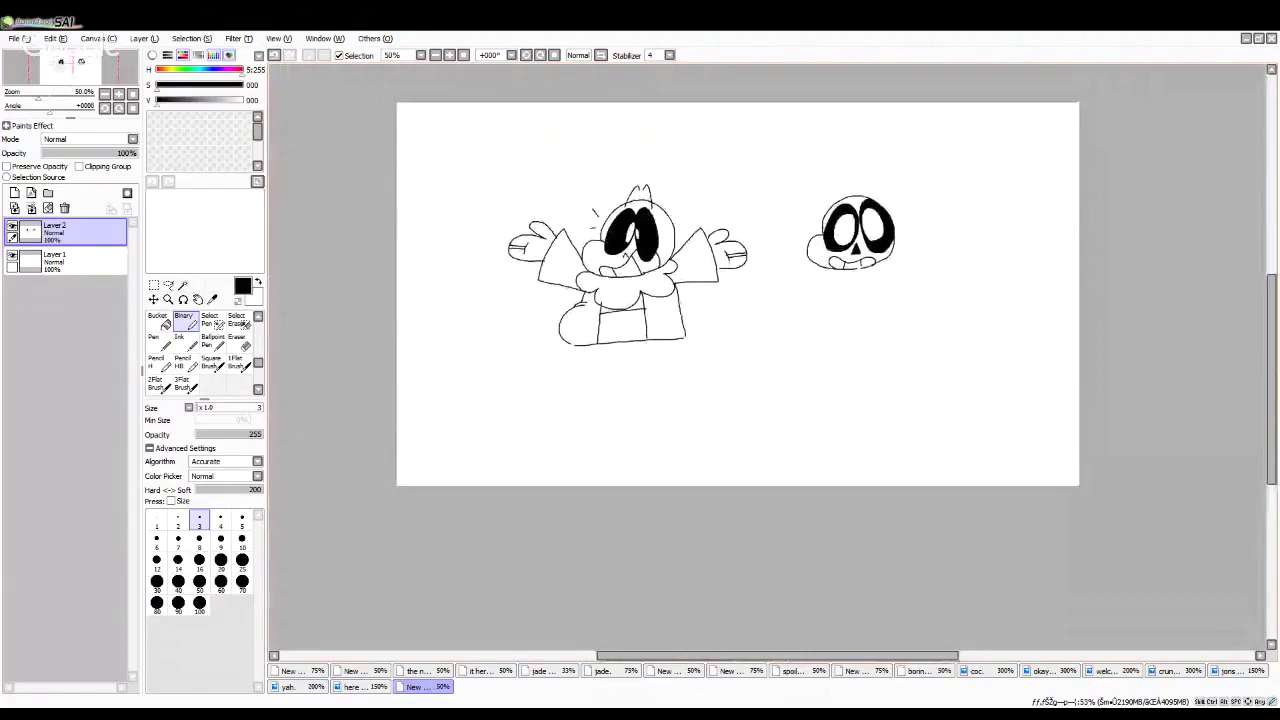
# Step: Lasso the hand beside the left sleeve, erase it with the 500-size Eraser, and deselect
pyautogui.scroll(2, 638, 273)
pyautogui.press('l')
pyautogui.scroll(-1, 492, 300)
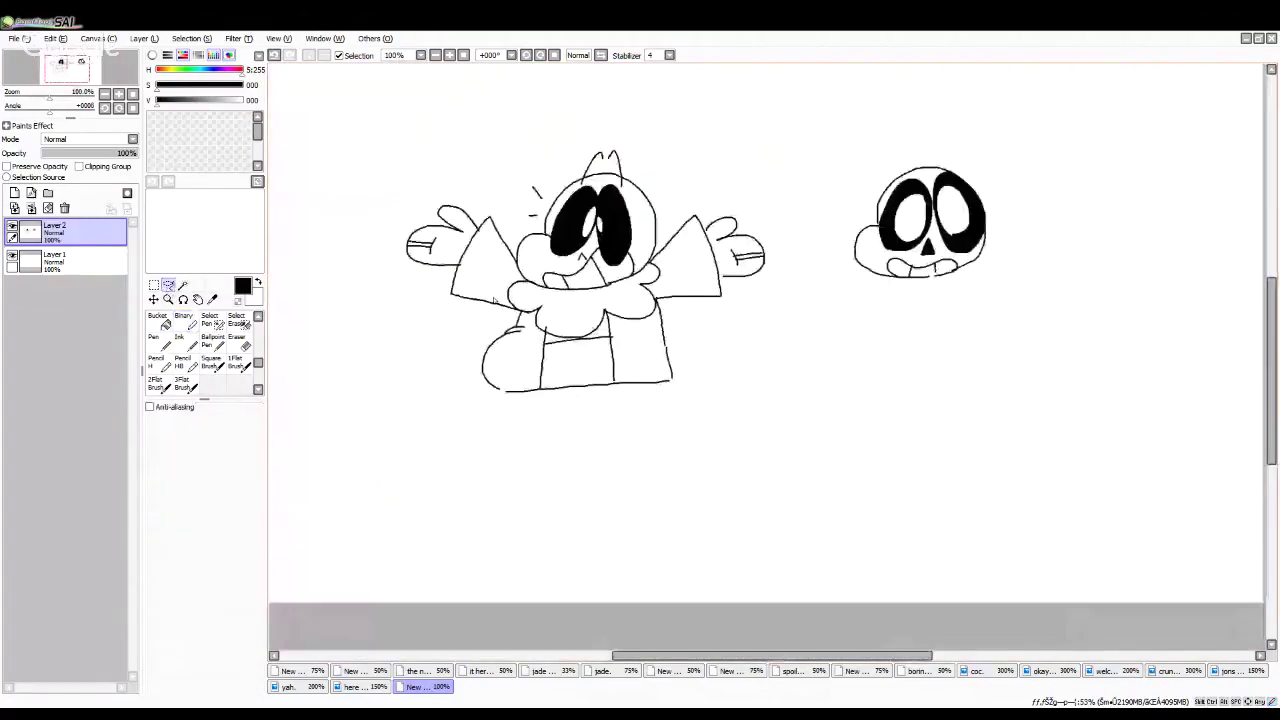
pyautogui.hotkey('ctrl', '+')
pyautogui.moveTo(452, 272)
pyautogui.mouseDown()
pyautogui.moveTo(425, 430)
pyautogui.moveTo(610, 404)
pyautogui.moveTo(455, 182)
pyautogui.mouseUp()
pyautogui.click(240, 340)
pyautogui.press('Delete')
pyautogui.click(199, 662)
pyautogui.moveTo(560, 330); pyautogui.dragTo(520, 380)
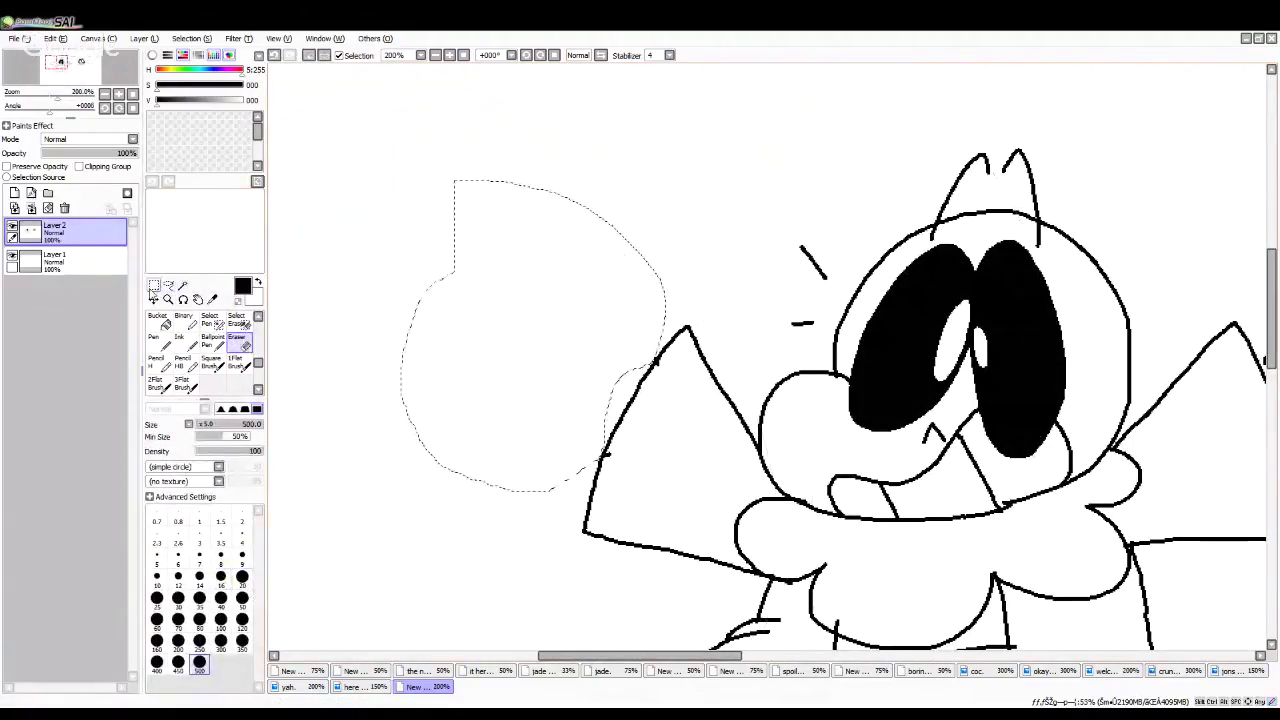
pyautogui.click(153, 286)
pyautogui.click(380, 136)
pyautogui.scroll(-2, 380, 136)
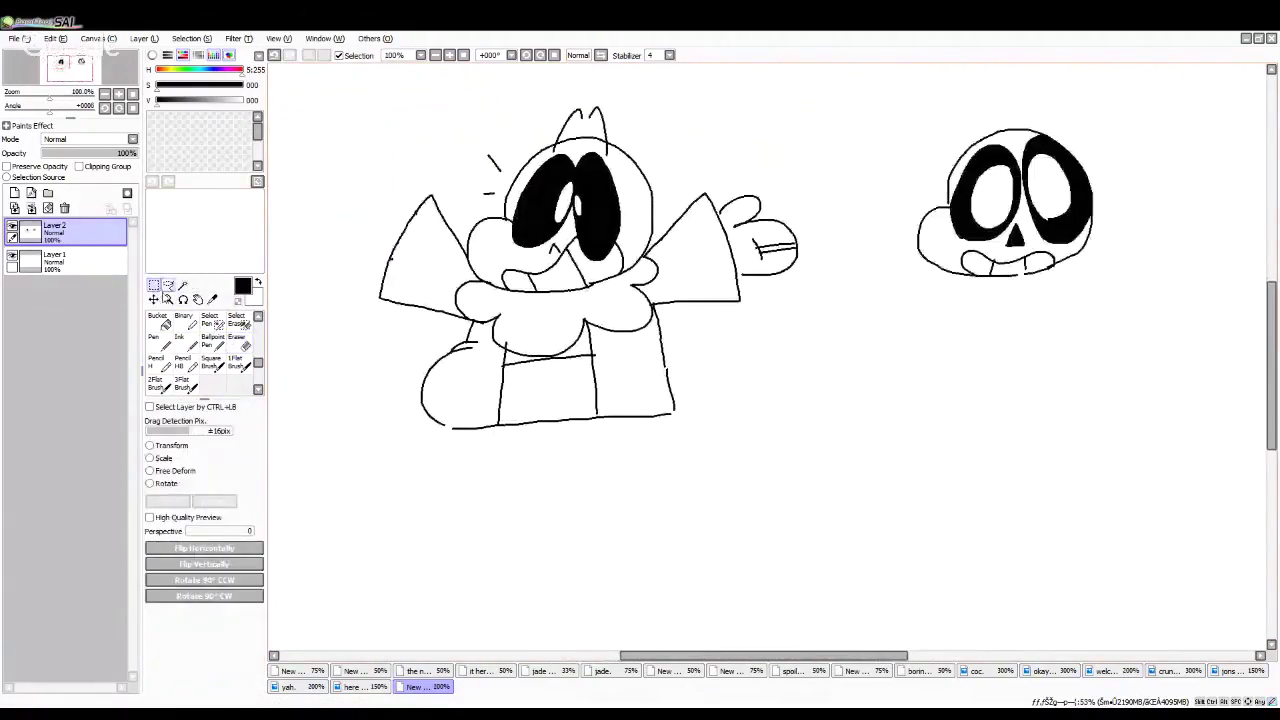
# Step: Lasso the hand beside the right sleeve, erase it, and deselect
pyautogui.click(168, 286)
pyautogui.hotkey('ctrl', '+')
pyautogui.hotkey('ctrl', '+')
pyautogui.moveTo(484, 238)
pyautogui.mouseDown()
pyautogui.moveTo(834, 280)
pyautogui.moveTo(684, 463)
pyautogui.mouseUp()
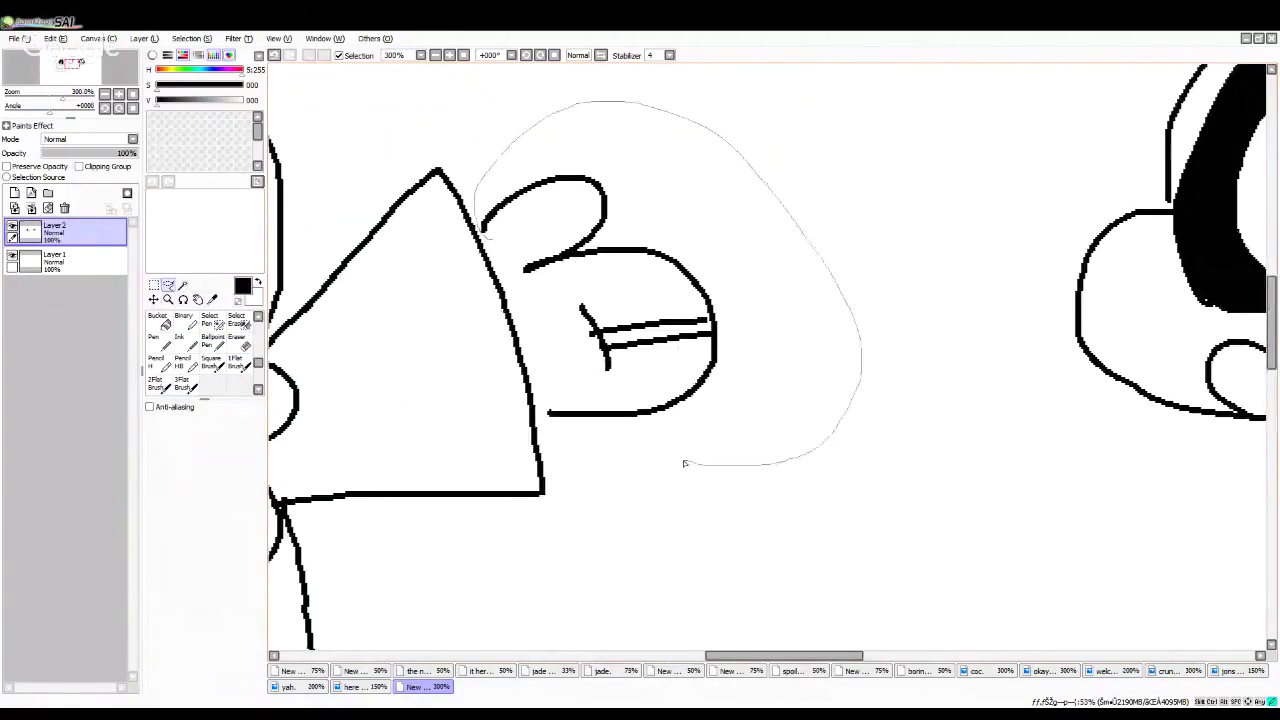
pyautogui.moveTo(492, 256); pyautogui.dragTo(486, 241)
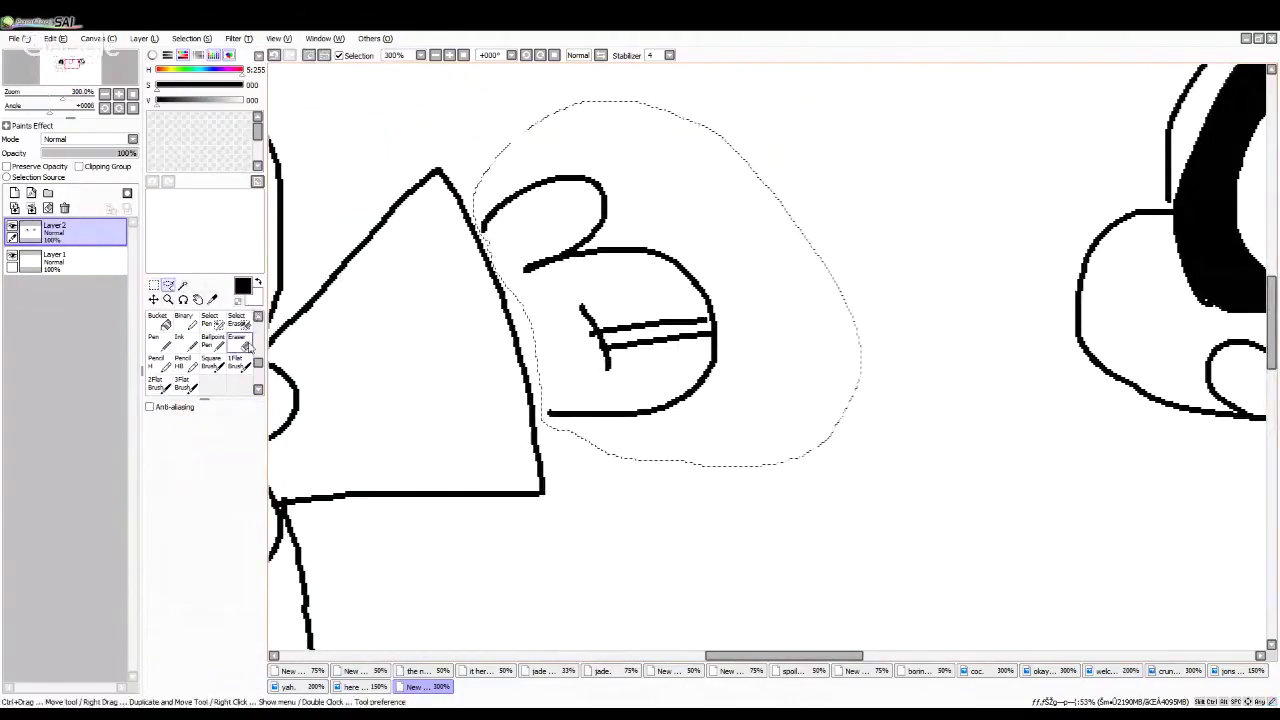
pyautogui.click(240, 340)
pyautogui.scroll(-3, 811, 253)
pyautogui.click(811, 253)
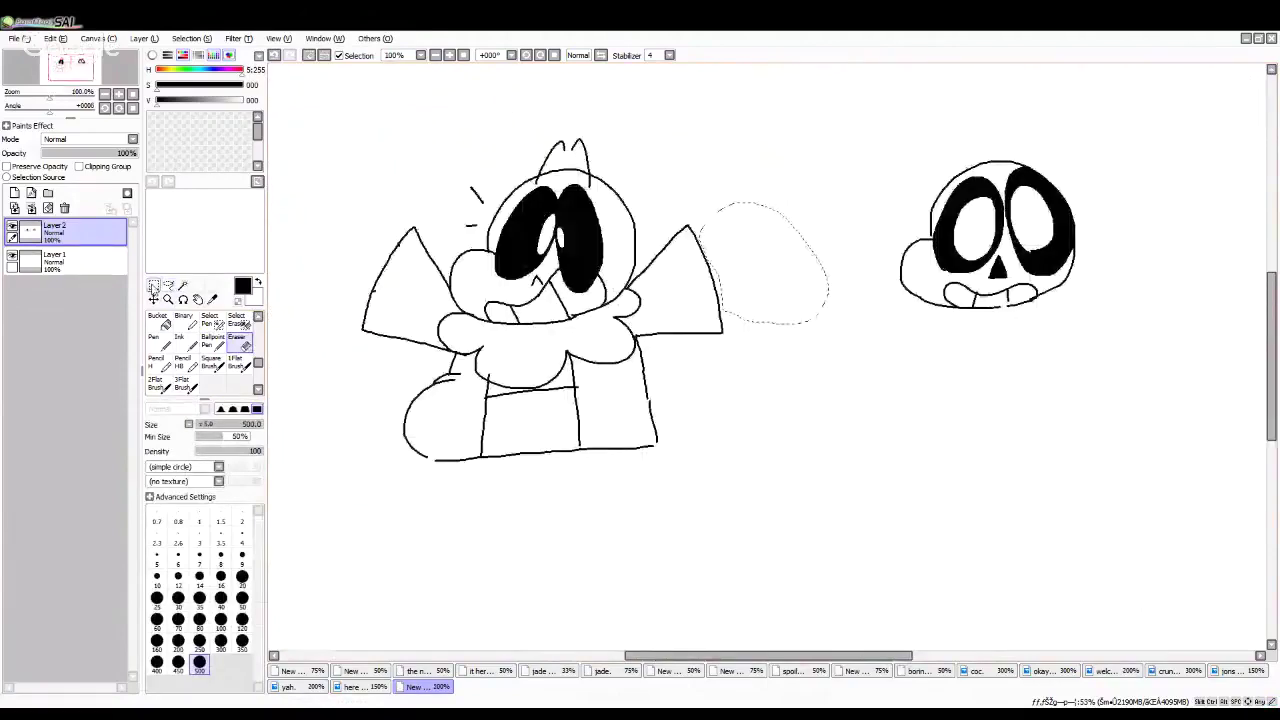
pyautogui.hotkey('ctrl', 'd')
# Step: Lasso the left sleeve around the edge of the face and collar, erase it, and deselect
pyautogui.click(193, 325)
pyautogui.scroll(-2, 481, 300)
pyautogui.scroll(1, 445, 278)
pyautogui.click(168, 285)
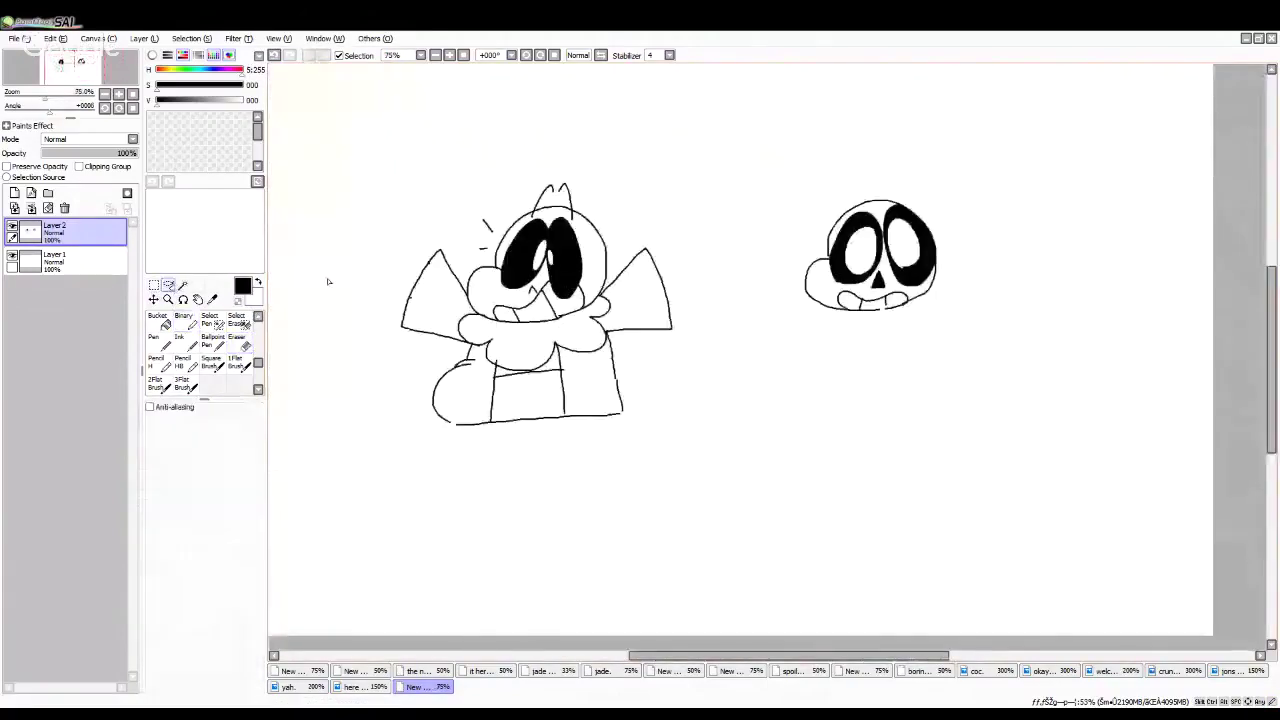
pyautogui.scroll(-1, 430, 278)
pyautogui.scroll(2, 394, 290)
pyautogui.scroll(1, 470, 252)
pyautogui.moveTo(604, 461)
pyautogui.mouseDown()
pyautogui.moveTo(424, 470)
pyautogui.moveTo(464, 230)
pyautogui.moveTo(530, 186)
pyautogui.moveTo(600, 310)
pyautogui.mouseUp()
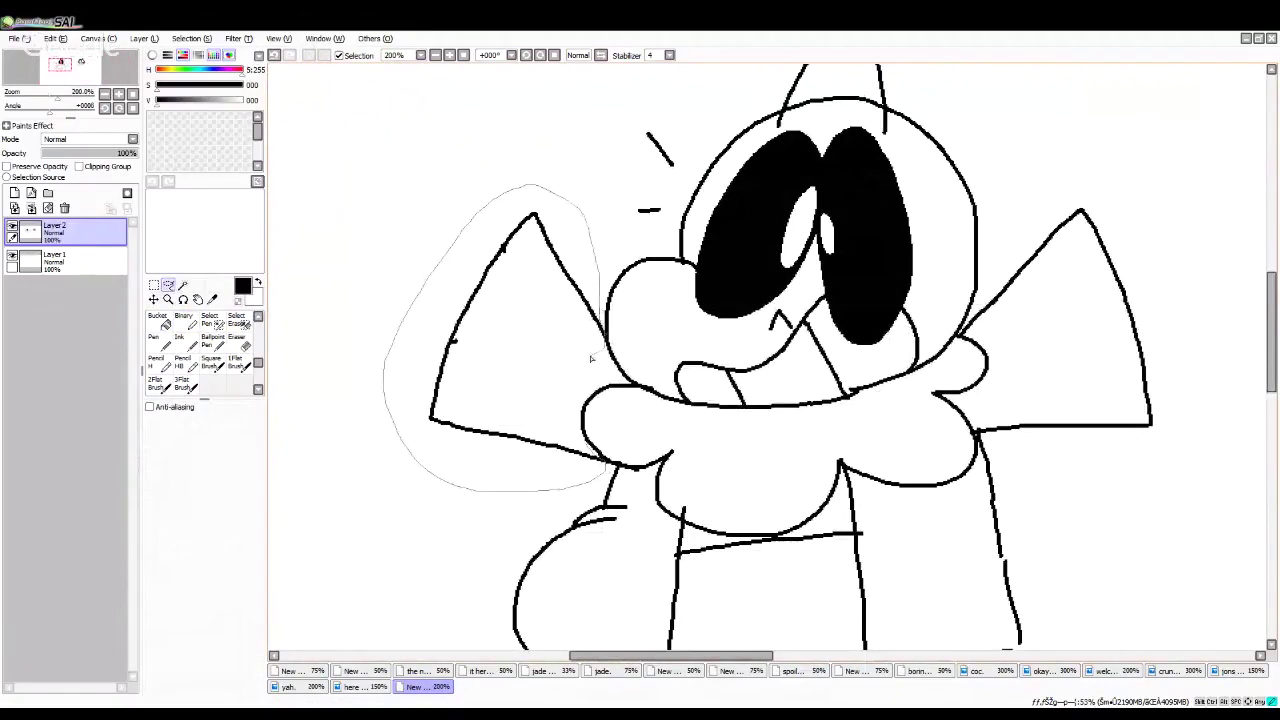
pyautogui.moveTo(567, 437); pyautogui.dragTo(604, 462)
pyautogui.click(239, 344)
pyautogui.moveTo(660, 252); pyautogui.dragTo(380, 352)
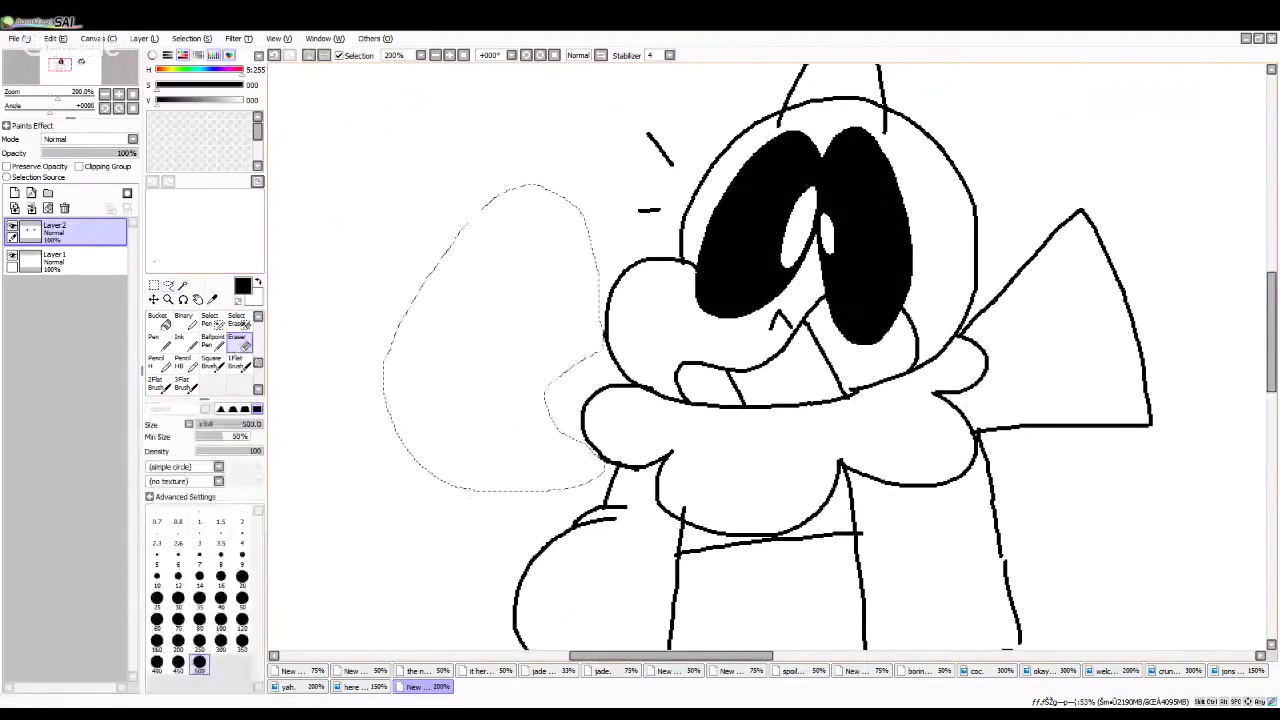
pyautogui.click(154, 301)
pyautogui.hotkey('ctrl', 'd')
pyautogui.scroll(-3, 558, 160)
pyautogui.scroll(1, 418, 212)
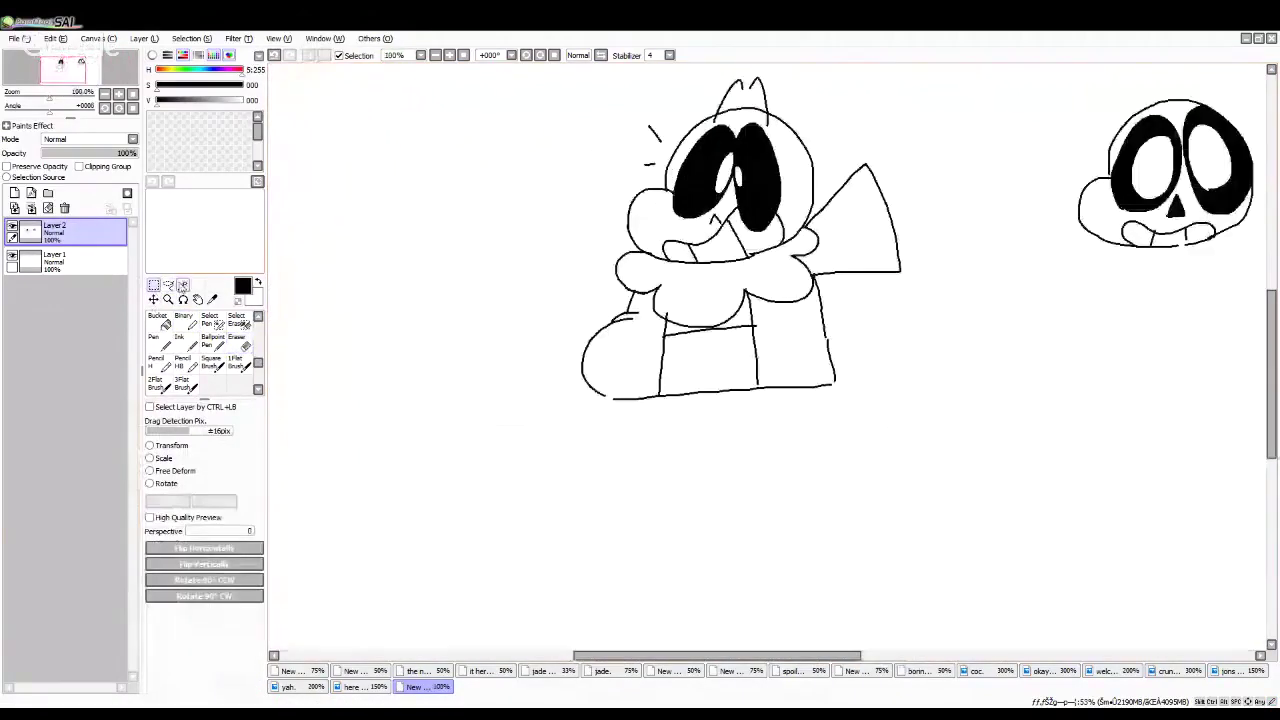
# Step: Lasso the right sleeve around the edge of the face and collar, erase it, and deselect
pyautogui.click(186, 321)
pyautogui.click(168, 286)
pyautogui.scroll(-3, 610, 304)
pyautogui.scroll(5, 754, 214)
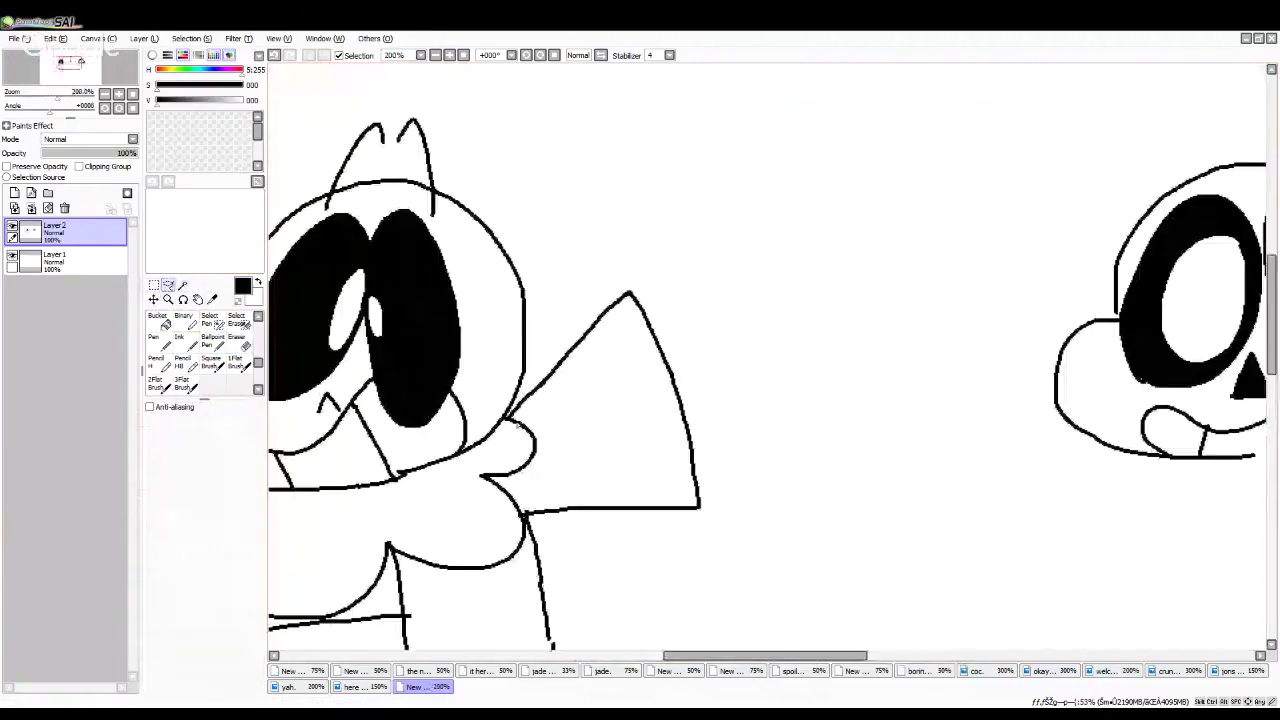
pyautogui.moveTo(520, 395)
pyautogui.mouseDown()
pyautogui.moveTo(595, 244)
pyautogui.moveTo(617, 555)
pyautogui.mouseUp()
pyautogui.moveTo(520, 422); pyautogui.dragTo(510, 416)
pyautogui.click(240, 343)
pyautogui.click(420, 408)
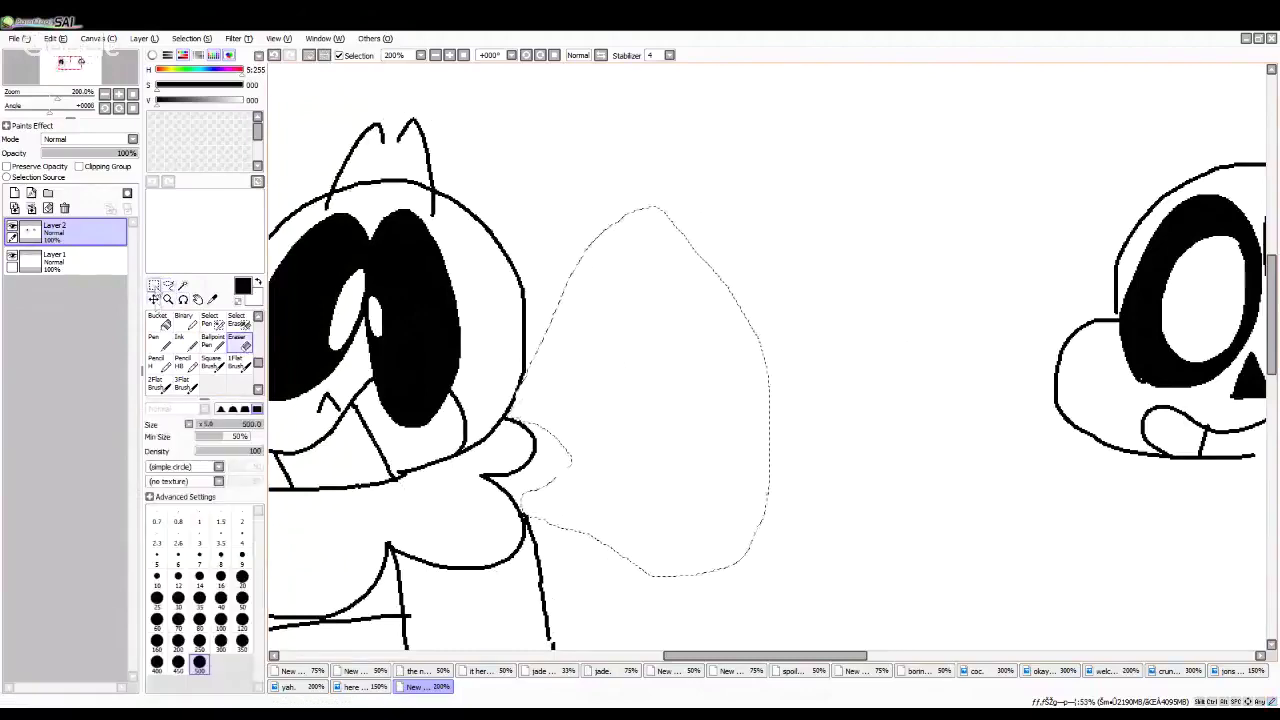
pyautogui.hotkey('ctrl', 'd')
# Step: Draw a raised sleeve on the character's right side with the Binary pen, joining it to the head and collar
pyautogui.click(183, 320)
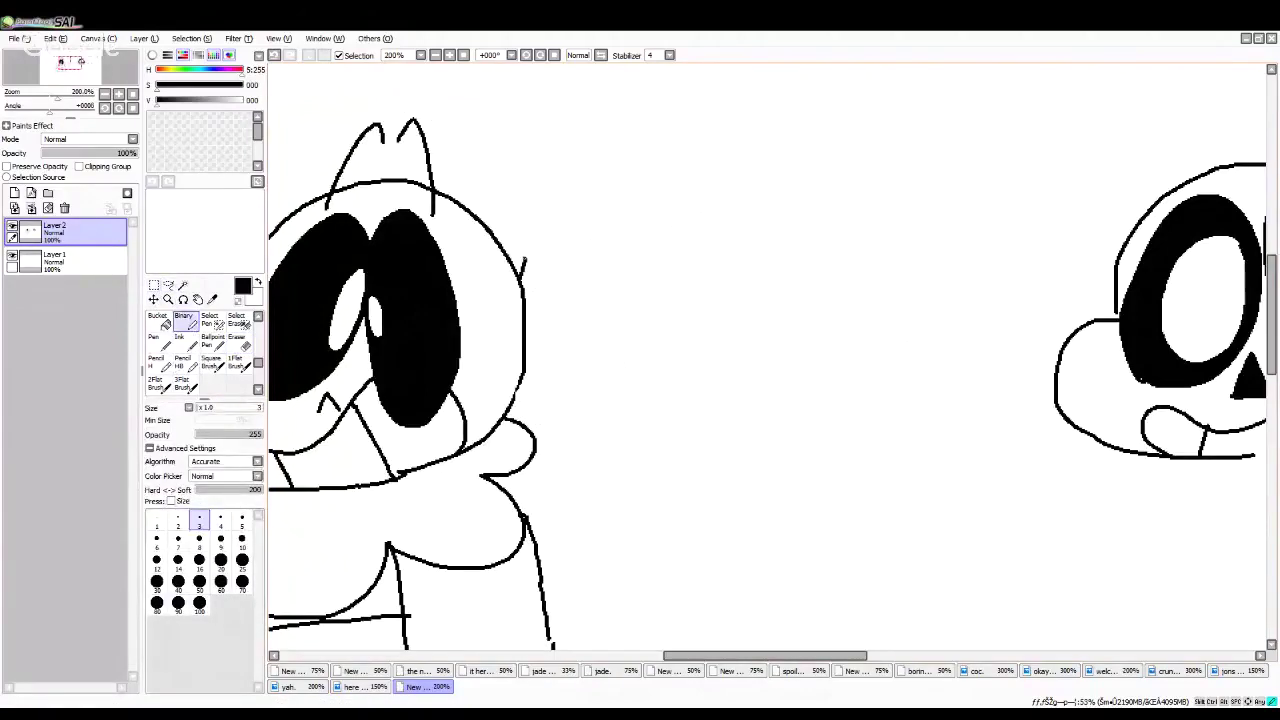
pyautogui.moveTo(541, 199)
pyautogui.mouseDown()
pyautogui.moveTo(690, 358)
pyautogui.moveTo(534, 532)
pyautogui.mouseUp()
pyautogui.scroll(2, 510, 337)
pyautogui.moveTo(528, 430); pyautogui.dragTo(508, 471)
# Step: Draw a hand with a raised pointing finger and rounded knuckles at the raised right sleeve, undoing unwanted strokes
pyautogui.moveTo(612, 120); pyautogui.dragTo(500, 374)
pyautogui.moveTo(508, 352)
pyautogui.mouseDown()
pyautogui.moveTo(497, 277)
pyautogui.moveTo(595, 389)
pyautogui.moveTo(538, 306)
pyautogui.mouseUp()
pyautogui.moveTo(587, 268)
pyautogui.mouseDown()
pyautogui.moveTo(660, 187)
pyautogui.moveTo(658, 307)
pyautogui.moveTo(636, 220)
pyautogui.moveTo(828, 100)
pyautogui.moveTo(665, 297)
pyautogui.moveTo(746, 262)
pyautogui.moveTo(848, 457)
pyautogui.moveTo(762, 340)
pyautogui.mouseUp()
pyautogui.hotkey('ctrl', 'z')
pyautogui.hotkey('ctrl', 'z')
pyautogui.moveTo(690, 300)
pyautogui.mouseDown()
pyautogui.moveTo(720, 510)
pyautogui.moveTo(684, 323)
pyautogui.mouseUp()
pyautogui.moveTo(661, 461); pyautogui.dragTo(725, 358)
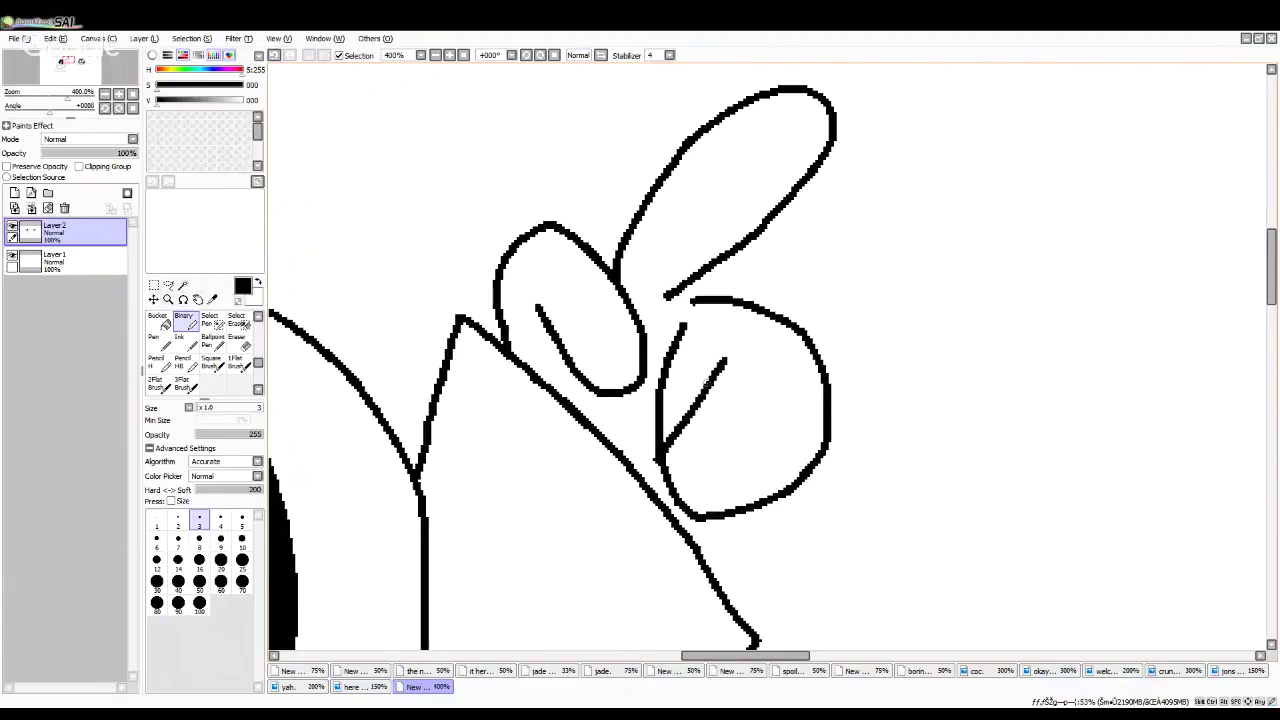
pyautogui.scroll(-4, 703, 383)
pyautogui.scroll(3, 692, 420)
pyautogui.scroll(1, 736, 430)
pyautogui.hotkey('ctrl', 'z')
pyautogui.scroll(-6, 736, 430)
pyautogui.scroll(3, 512, 309)
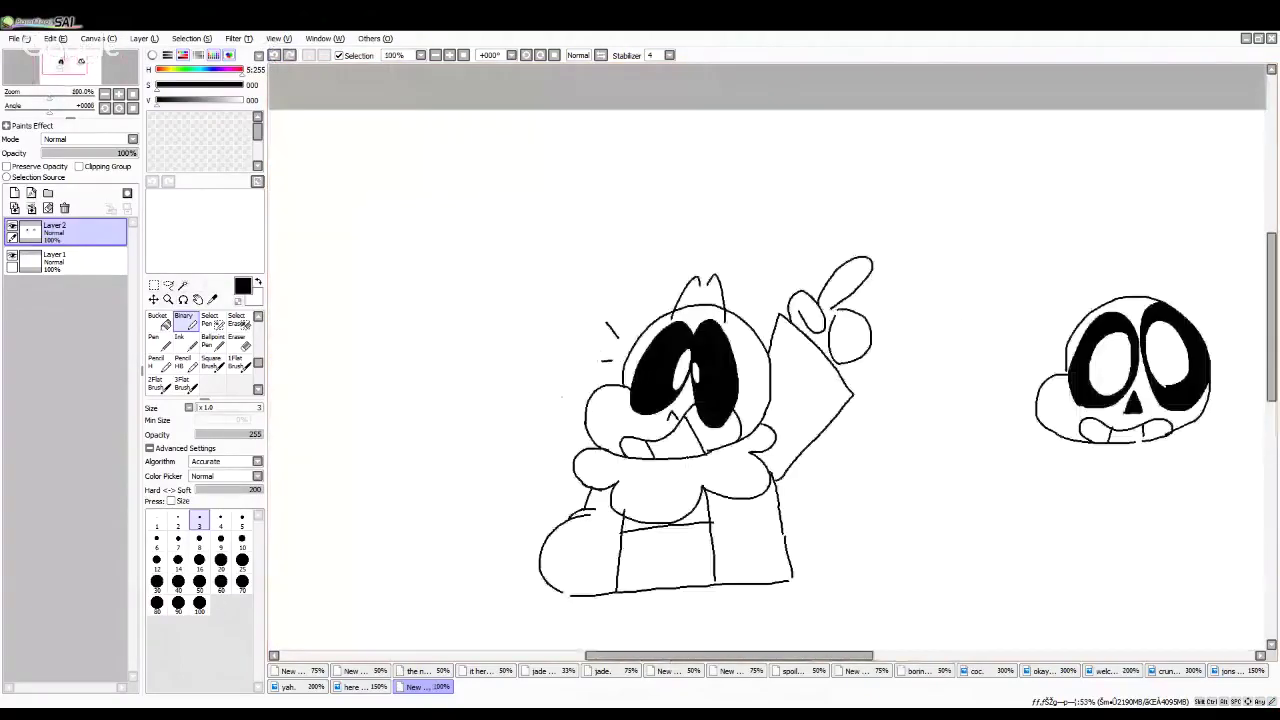
# Step: Draw a raised sleeve on the left side of the character, running up from the collar
pyautogui.moveTo(651, 354)
pyautogui.mouseDown()
pyautogui.moveTo(664, 257)
pyautogui.moveTo(540, 270)
pyautogui.moveTo(588, 468)
pyautogui.mouseUp()
pyautogui.scroll(-3, 588, 468)
pyautogui.scroll(3, 626, 378)
pyautogui.scroll(2, 626, 378)
pyautogui.scroll(1, 640, 410)
# Step: Draw a hand with a raised pointing finger and curled fingers at the raised left sleeve, undoing an unwanted stroke
pyautogui.moveTo(640, 410)
pyautogui.mouseDown()
pyautogui.moveTo(735, 325)
pyautogui.moveTo(650, 322)
pyautogui.mouseUp()
pyautogui.scroll(-1, 567, 423)
pyautogui.scroll(-3, 568, 423)
pyautogui.scroll(2, 590, 326)
pyautogui.hotkey('ctrl', 'z')
pyautogui.scroll(2, 560, 535)
pyautogui.moveTo(530, 507)
pyautogui.mouseDown()
pyautogui.moveTo(430, 457)
pyautogui.moveTo(554, 424)
pyautogui.mouseUp()
pyautogui.moveTo(554, 424); pyautogui.dragTo(586, 462)
pyautogui.moveTo(556, 420)
pyautogui.mouseDown()
pyautogui.moveTo(603, 168)
pyautogui.moveTo(477, 374)
pyautogui.moveTo(494, 410)
pyautogui.moveTo(412, 566)
pyautogui.moveTo(471, 460)
pyautogui.mouseUp()
# Step: Draw a flared lower garment with a narrow central notch beneath the body's bottom edge
pyautogui.scroll(-7, 492, 400)
pyautogui.scroll(6, 530, 505)
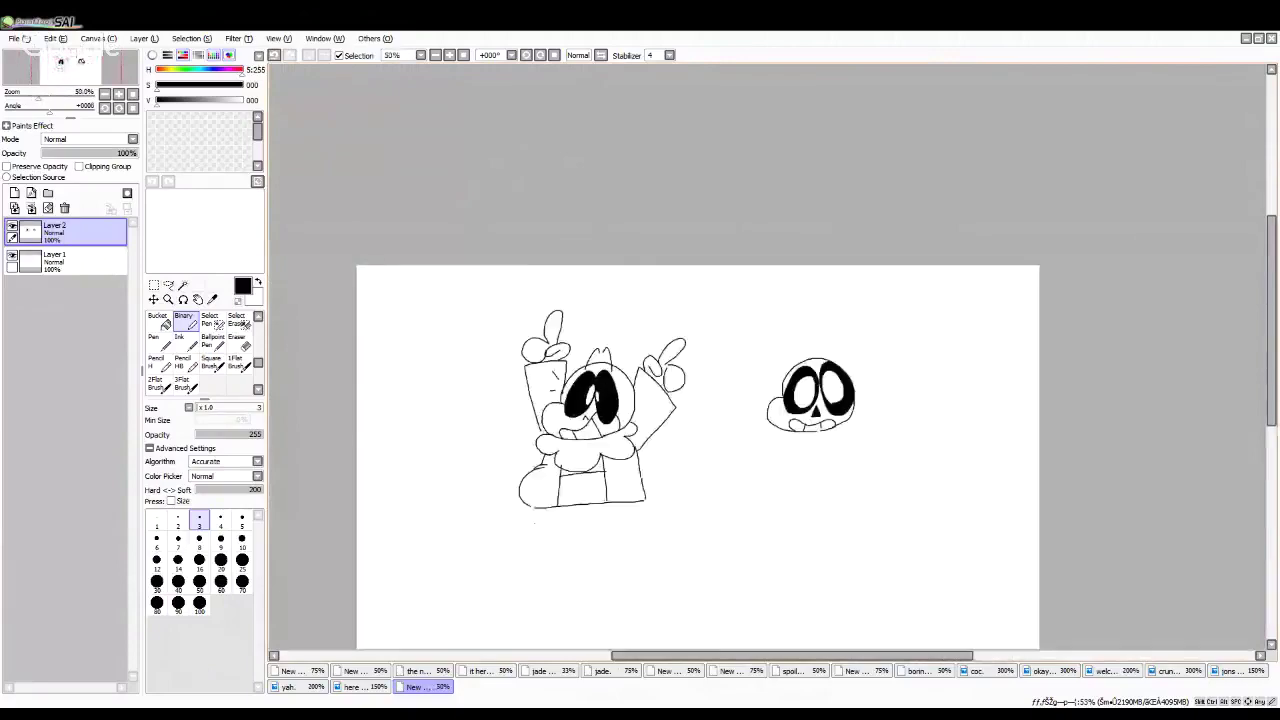
pyautogui.moveTo(440, 460)
pyautogui.mouseDown()
pyautogui.moveTo(364, 534)
pyautogui.moveTo(690, 516)
pyautogui.moveTo(730, 548)
pyautogui.moveTo(1014, 510)
pyautogui.moveTo(1155, 448)
pyautogui.moveTo(1102, 395)
pyautogui.mouseUp()
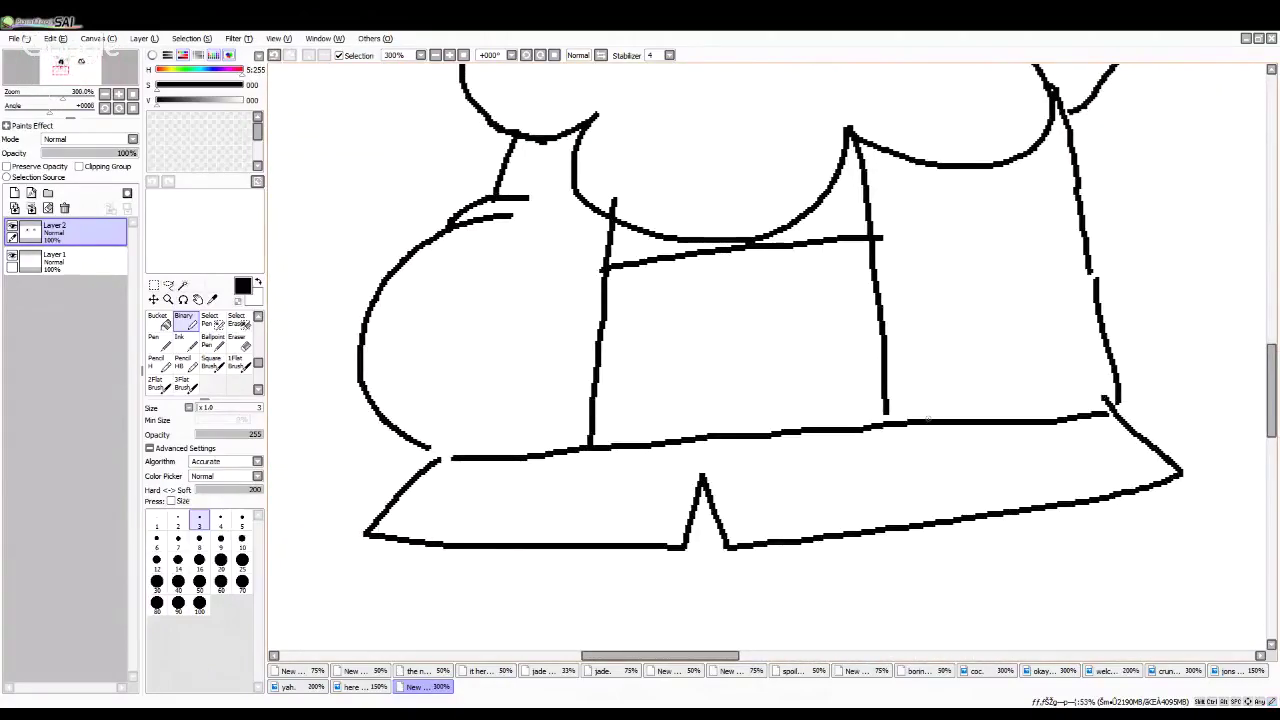
# Step: Draw slanted stripe lines across the shorts, two near the right end and one near the left end
pyautogui.scroll(-6, 925, 430)
pyautogui.scroll(6, 950, 436)
pyautogui.moveTo(866, 378); pyautogui.dragTo(912, 484)
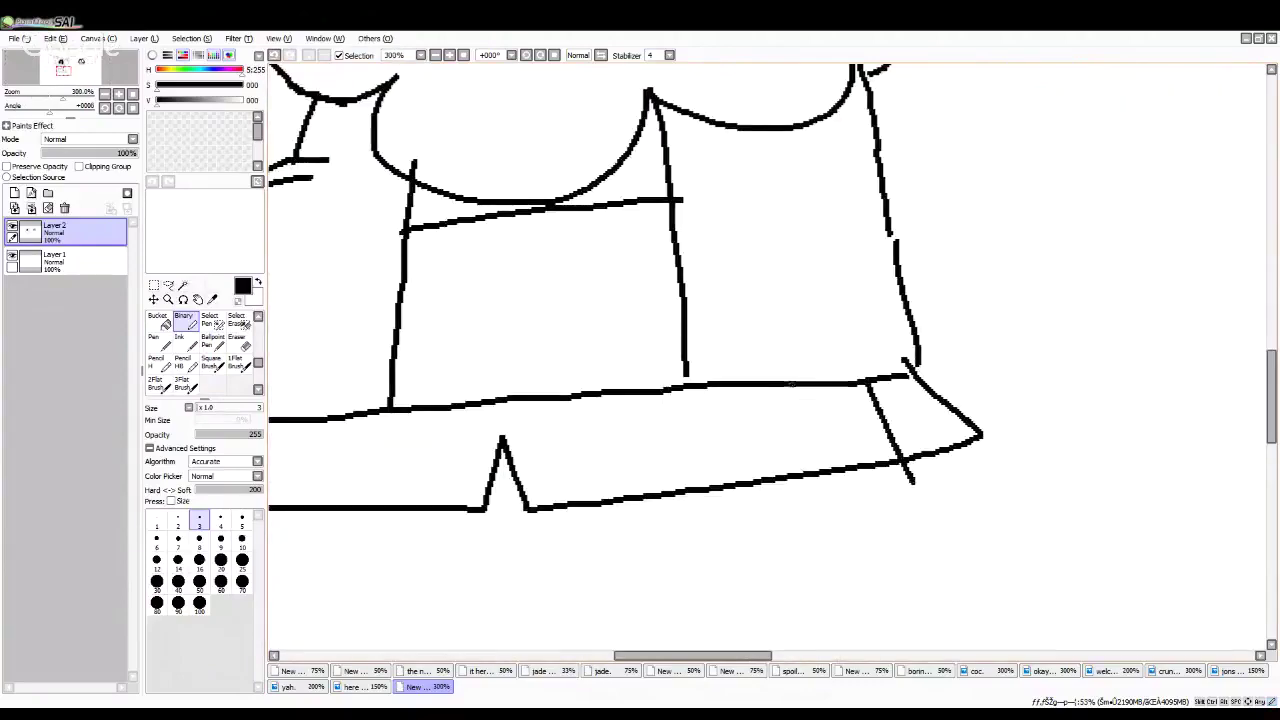
pyautogui.moveTo(788, 382); pyautogui.dragTo(803, 484)
pyautogui.scroll(-3, 800, 480)
pyautogui.scroll(2, 615, 438)
pyautogui.moveTo(660, 446); pyautogui.dragTo(641, 496)
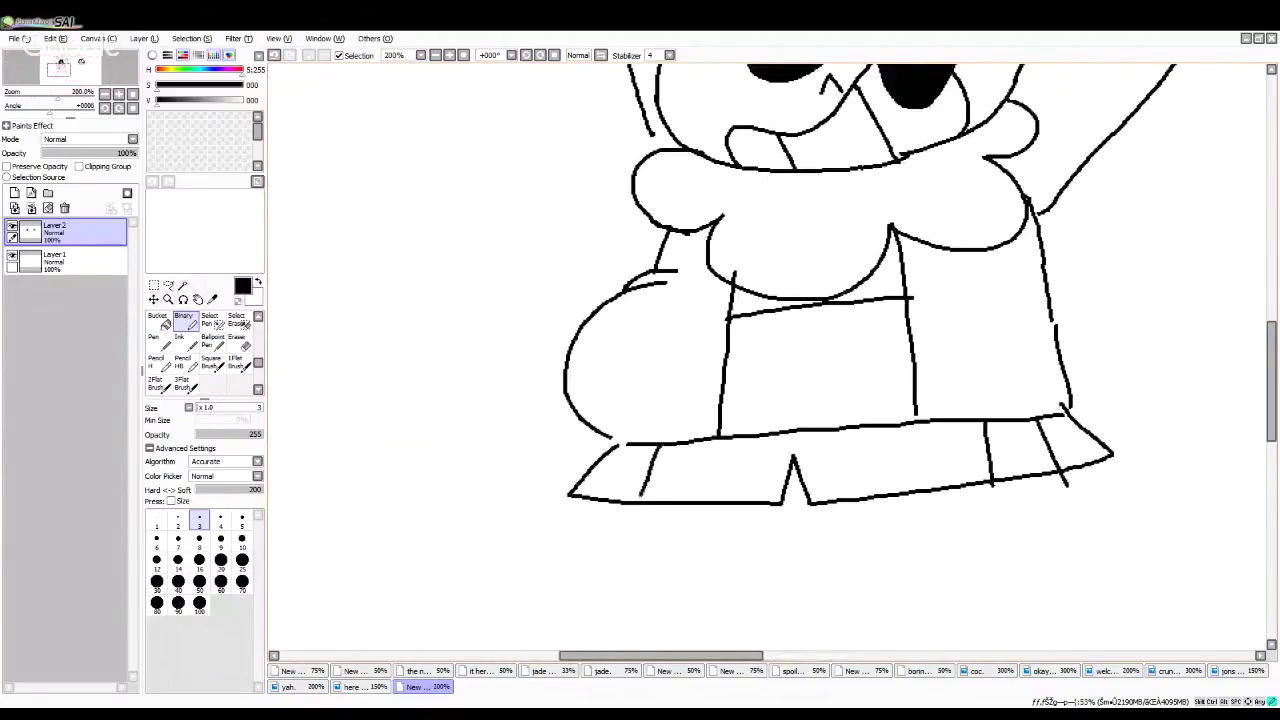
# Step: Fill the middle section and the far right corner of the shorts with black using the Bucket
pyautogui.click(157, 320)
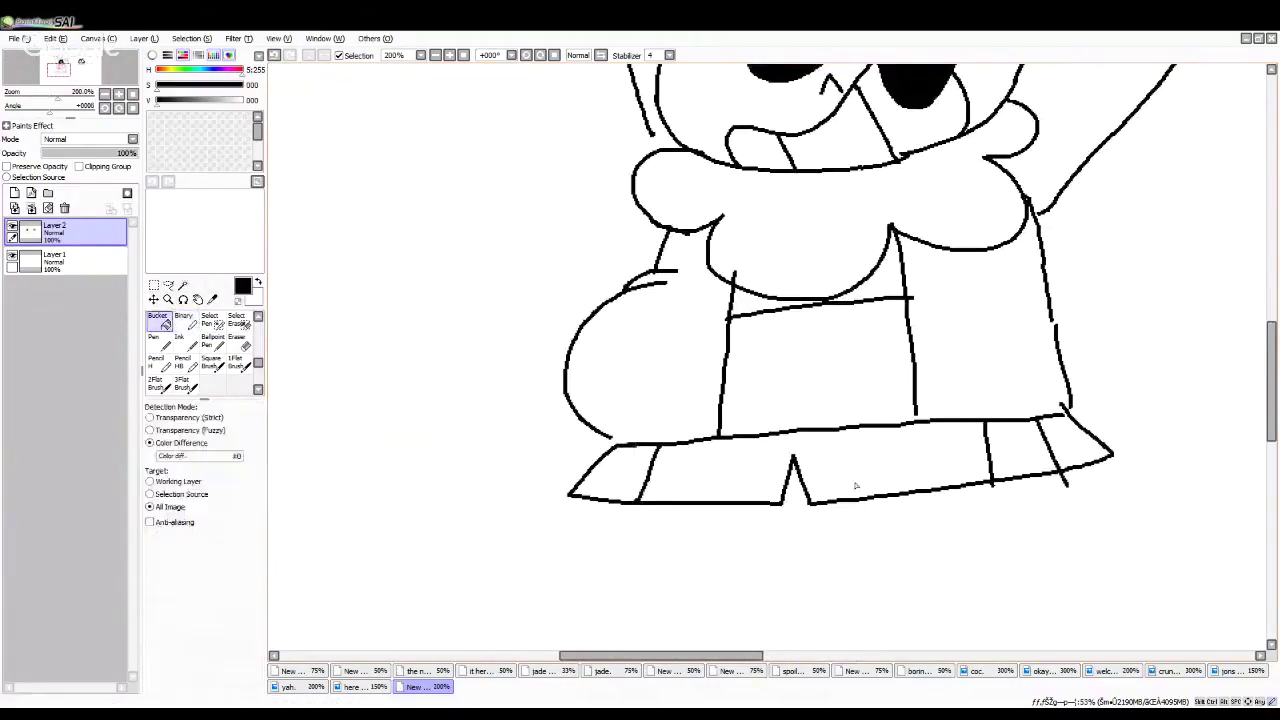
pyautogui.click(860, 480)
pyautogui.click(183, 320)
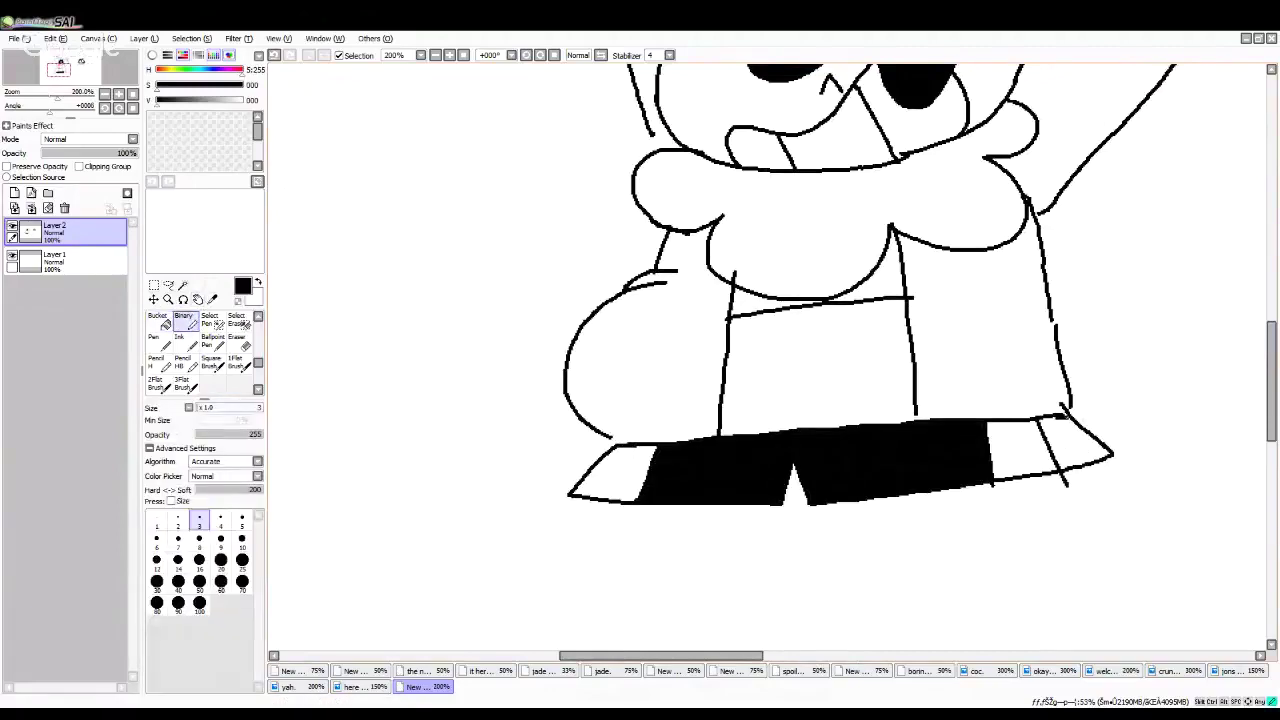
pyautogui.click(159, 321)
pyautogui.click(1078, 445)
pyautogui.scroll(-3, 635, 441)
pyautogui.scroll(1, 755, 441)
pyautogui.click(183, 320)
# Step: Draw a rounded shoe with a flat sole beneath the left side of the shorts and join it with a thin two-line leg
pyautogui.scroll(-3, 634, 372)
pyautogui.scroll(6, 640, 395)
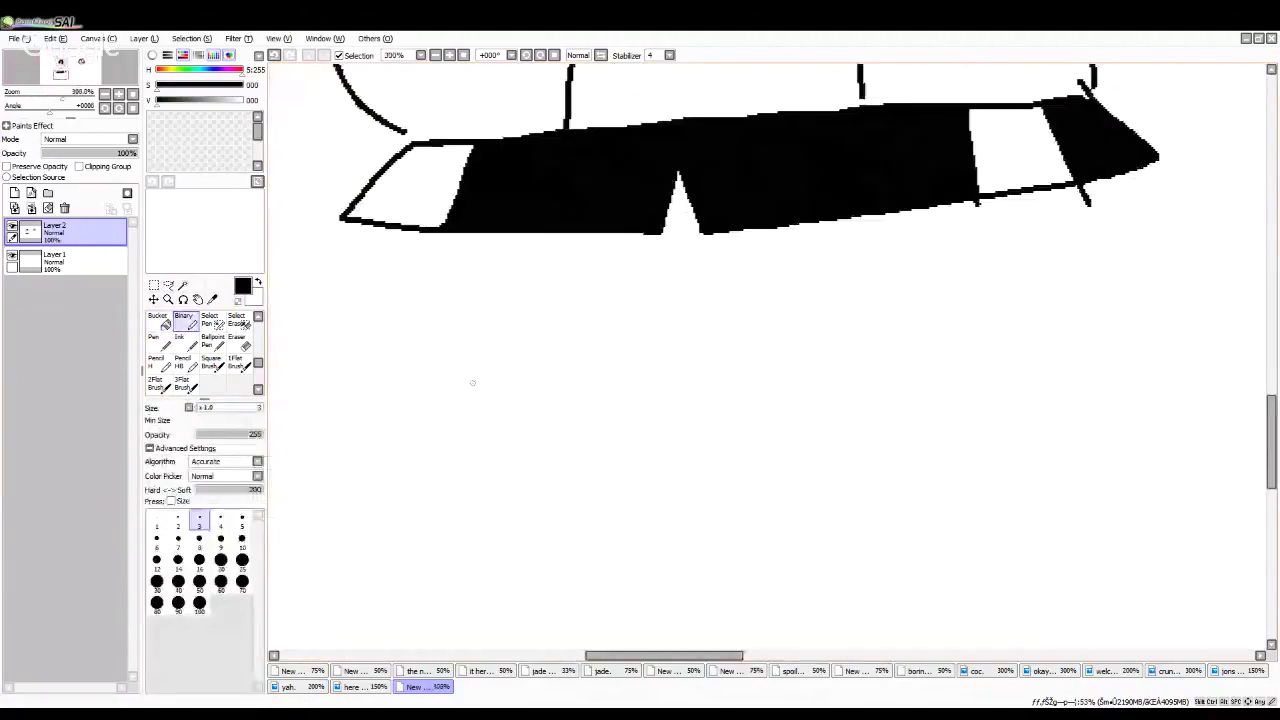
pyautogui.moveTo(513, 340)
pyautogui.mouseDown()
pyautogui.moveTo(295, 343)
pyautogui.moveTo(712, 372)
pyautogui.mouseUp()
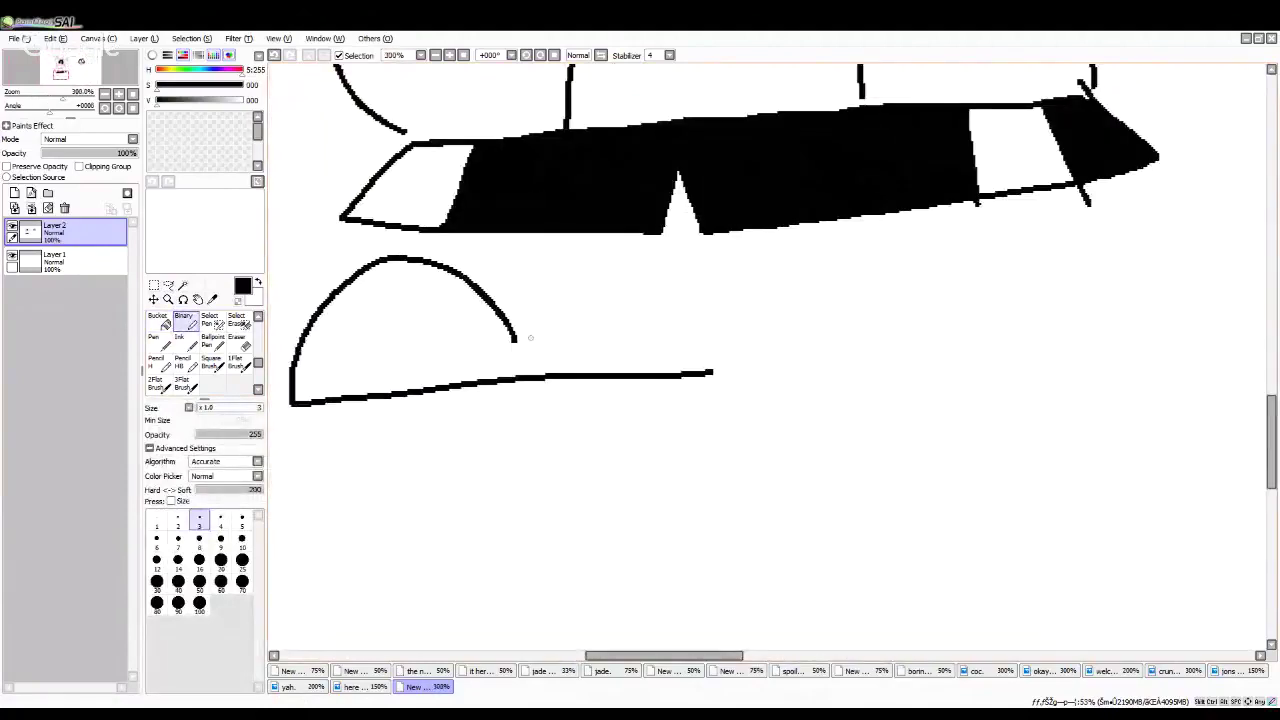
pyautogui.moveTo(549, 340); pyautogui.dragTo(706, 372)
pyautogui.moveTo(579, 233); pyautogui.dragTo(579, 325)
pyautogui.moveTo(516, 233); pyautogui.dragTo(518, 327)
# Step: Draw a second rounded shoe facing right beneath the right side of the shorts, with two thin leg lines above it
pyautogui.scroll(-3, 546, 335)
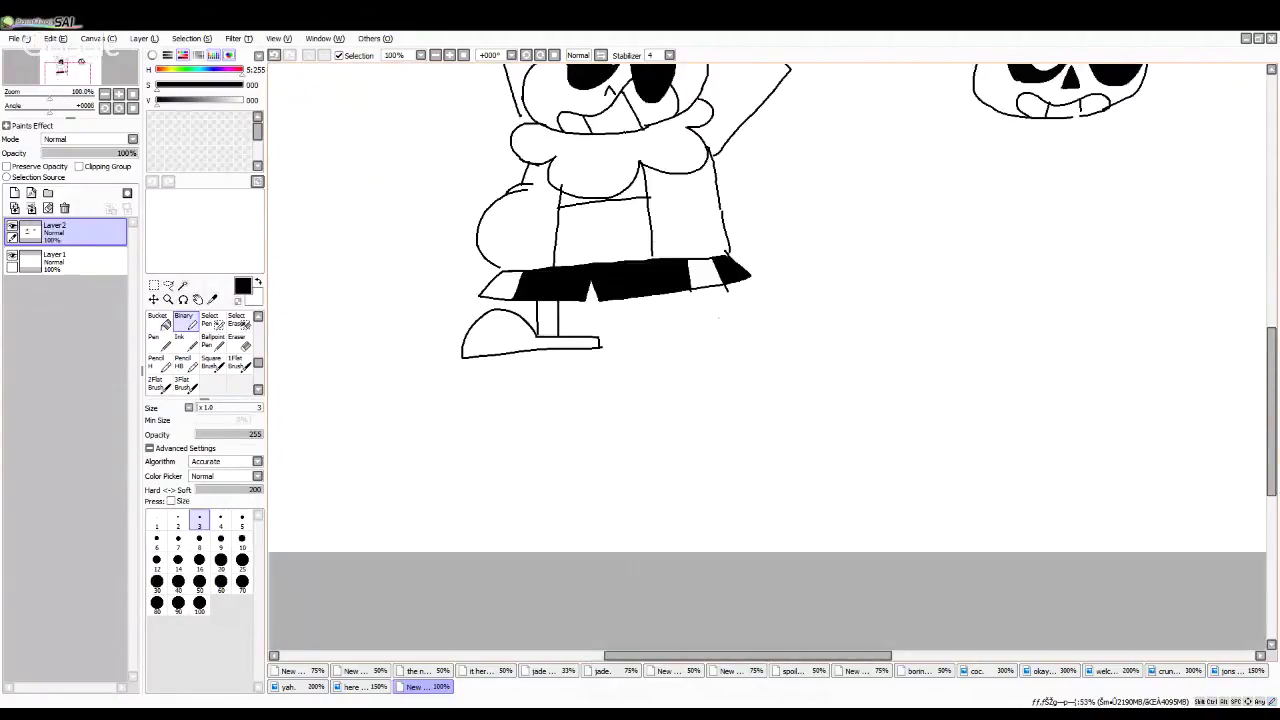
pyautogui.scroll(1, 718, 318)
pyautogui.moveTo(690, 327); pyautogui.dragTo(644, 351)
pyautogui.moveTo(575, 372)
pyautogui.mouseDown()
pyautogui.moveTo(662, 350)
pyautogui.moveTo(672, 383)
pyautogui.mouseUp()
pyautogui.scroll(3, 678, 333)
pyautogui.moveTo(577, 203); pyautogui.dragTo(559, 347)
pyautogui.moveTo(618, 197); pyautogui.dragTo(612, 352)
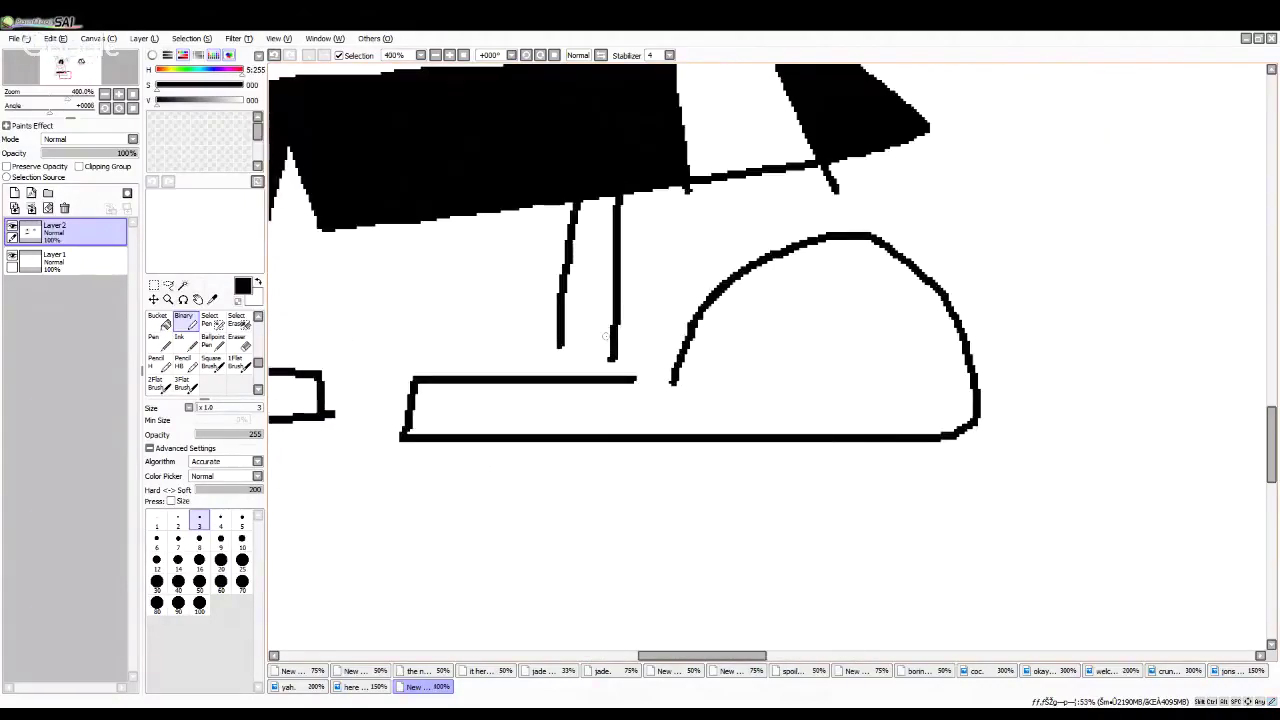
# Step: Examine the full-body character and the separate skull head on the whole canvas
pyautogui.scroll(-8, 611, 343)
pyautogui.scroll(3, 606, 276)
pyautogui.scroll(-2, 598, 370)
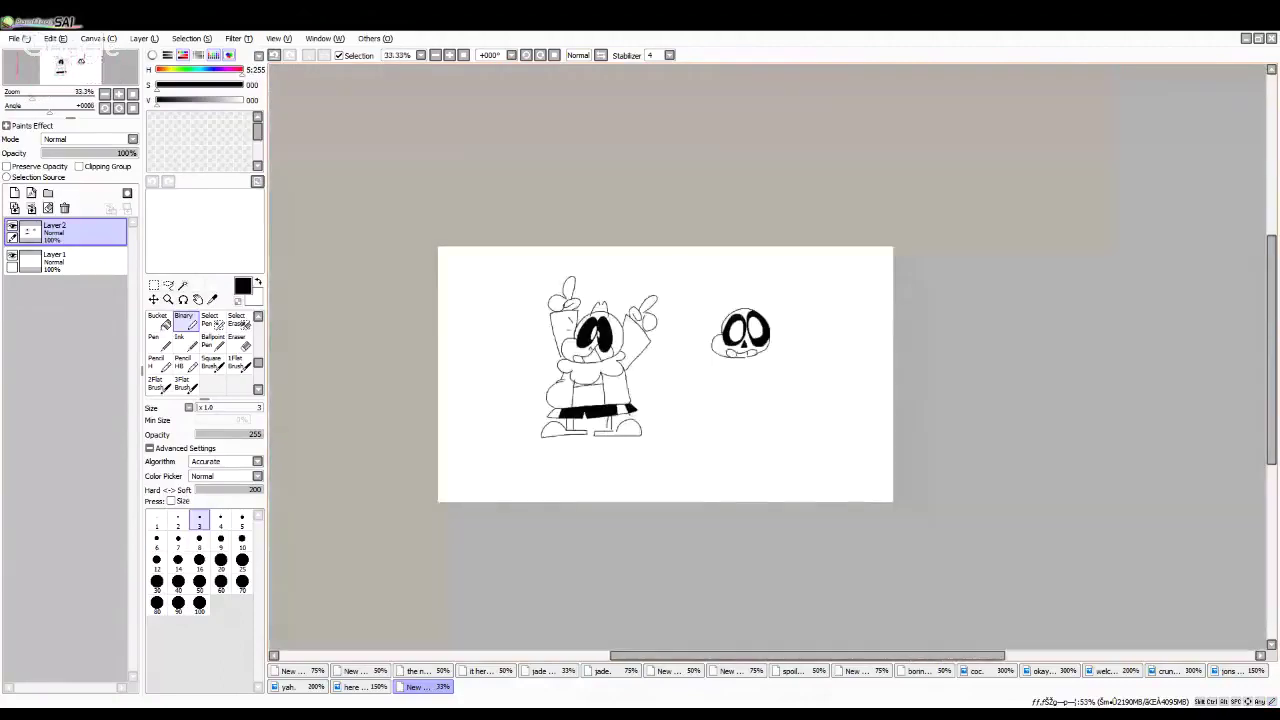
pyautogui.scroll(1, 600, 362)
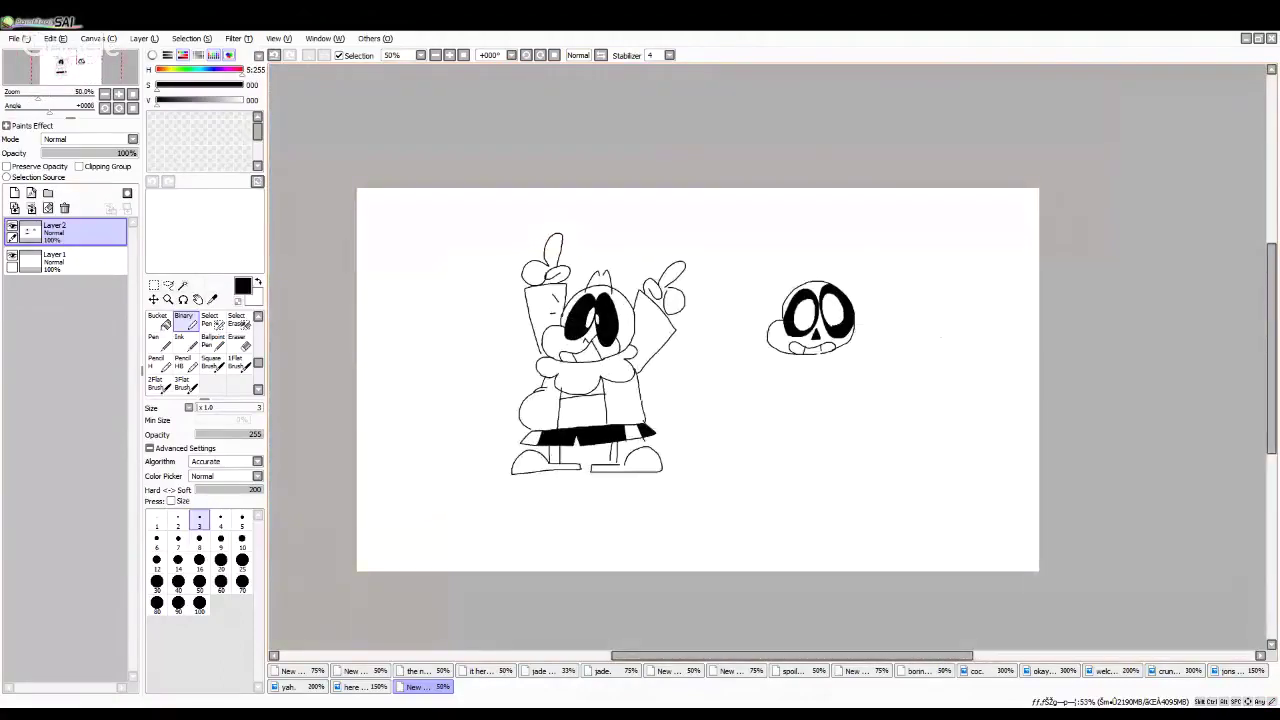
pyautogui.click(153, 285)
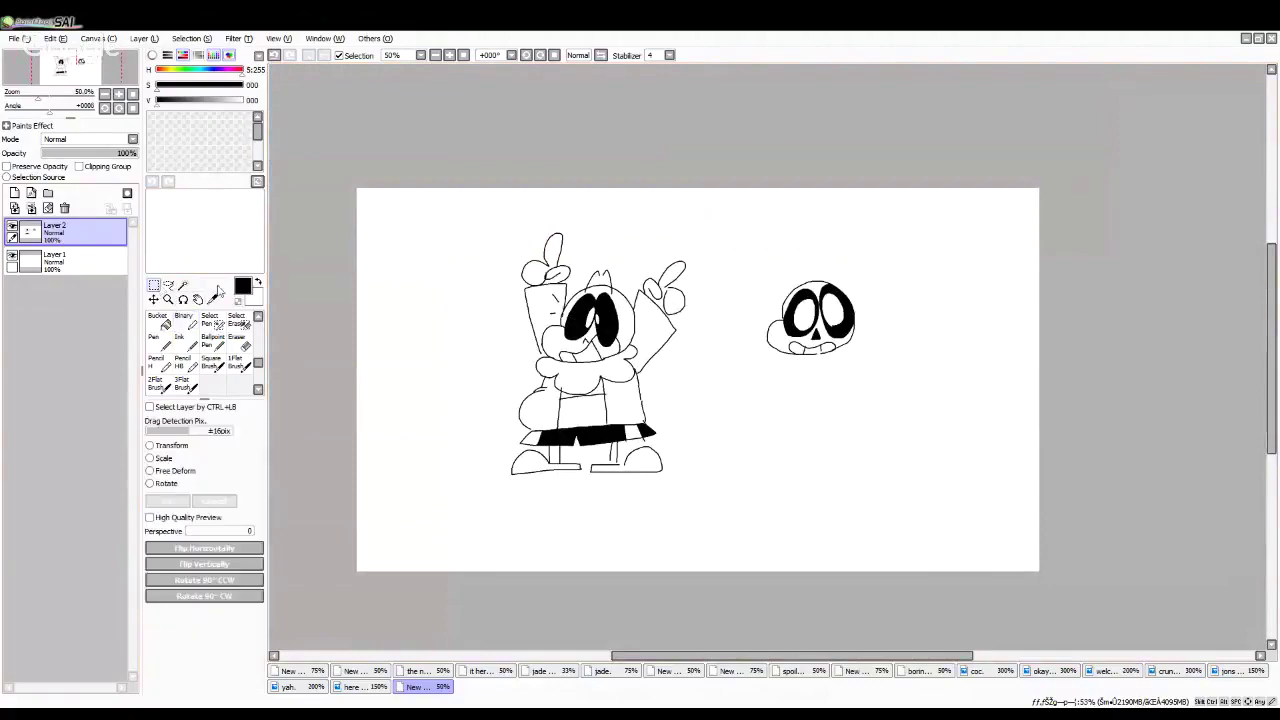
pyautogui.scroll(5, 763, 343)
pyautogui.scroll(-6, 763, 343)
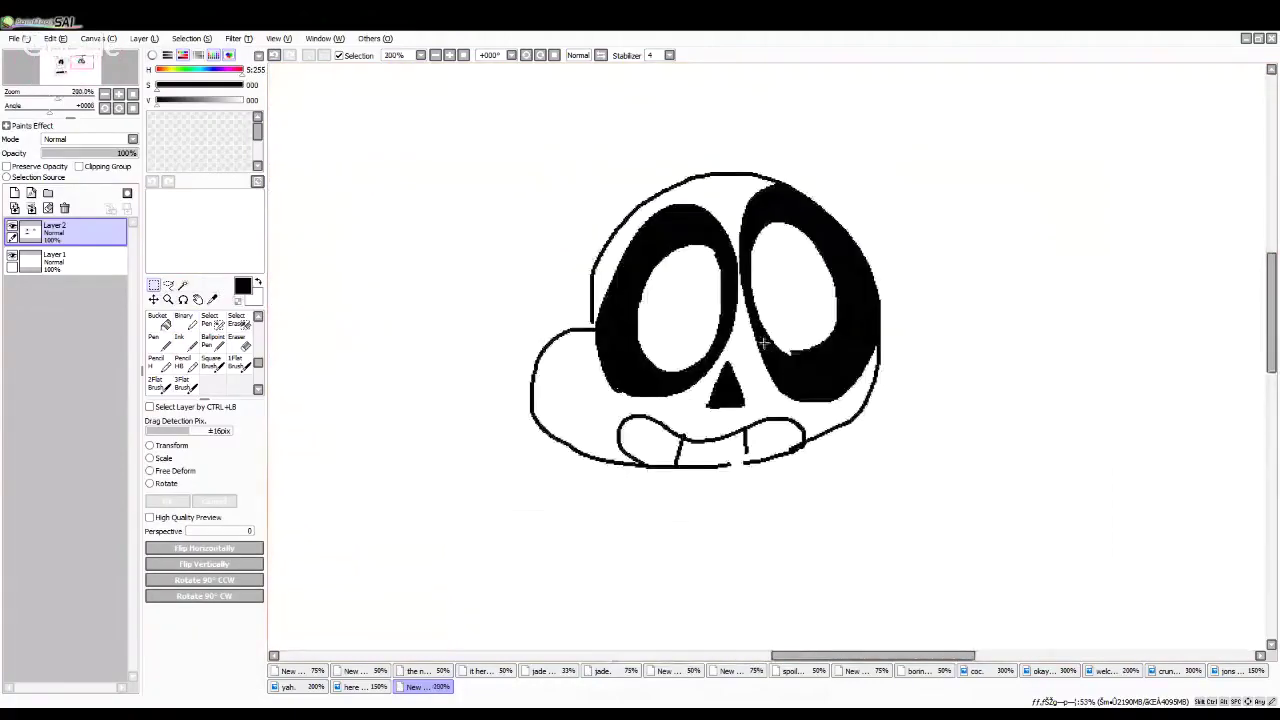
pyautogui.scroll(2, 811, 431)
pyautogui.scroll(-2, 811, 431)
pyautogui.scroll(1, 811, 431)
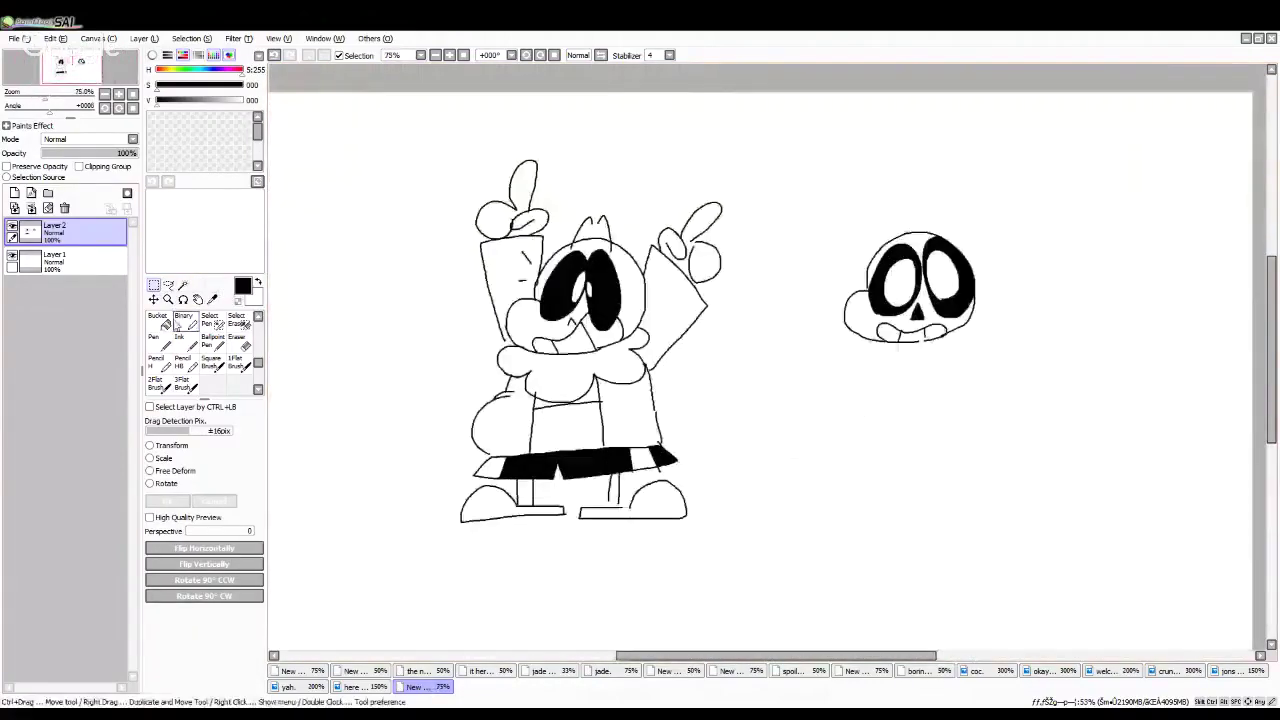
pyautogui.scroll(-2, 627, 282)
pyautogui.scroll(2, 761, 314)
pyautogui.click(183, 320)
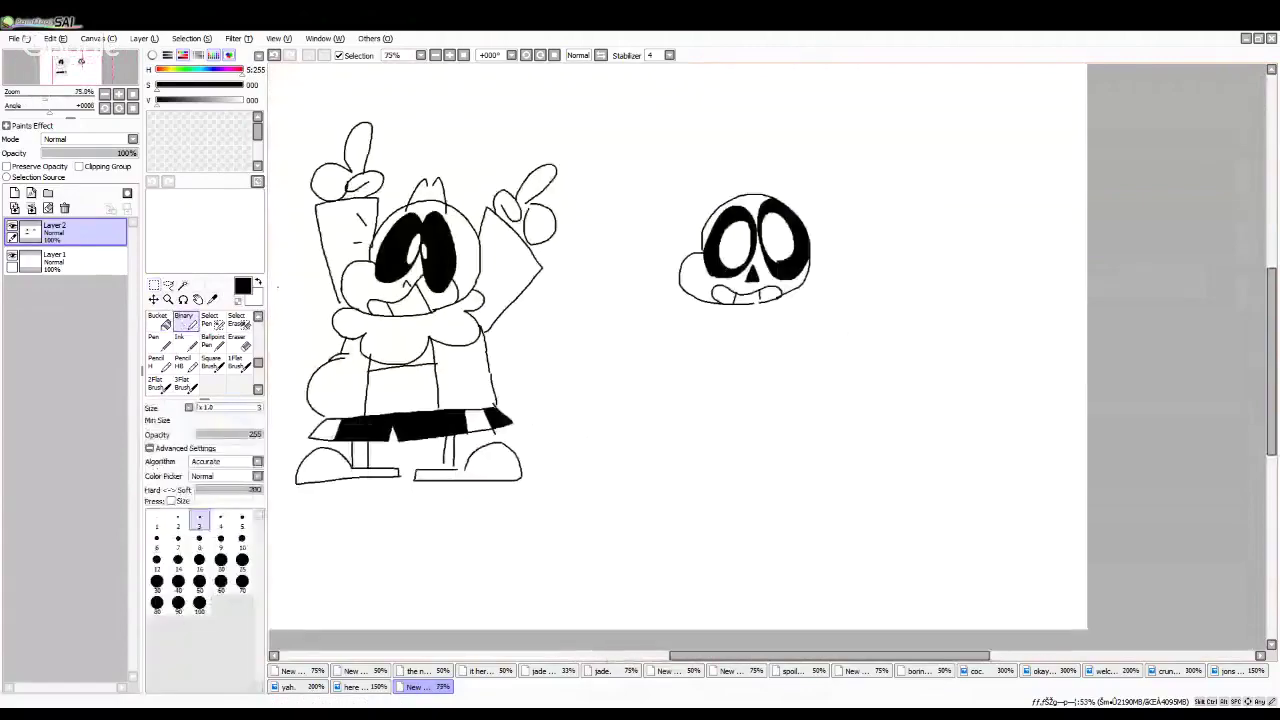
pyautogui.scroll(-2, 673, 347)
pyautogui.scroll(2, 673, 347)
pyautogui.scroll(-2, 673, 347)
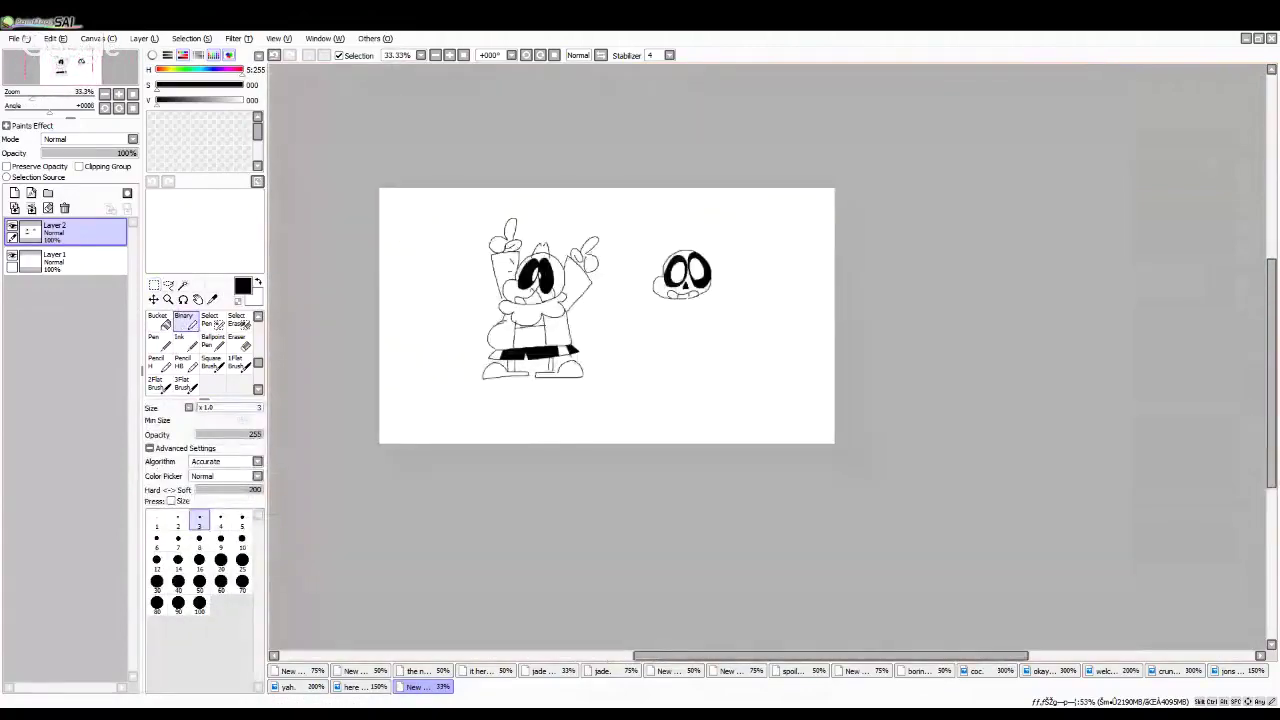
pyautogui.scroll(1, 673, 347)
# Step: With brush size 2, draw thin joint lines across the left hand's raised pointing finger and its curled finger
pyautogui.scroll(2, 673, 347)
pyautogui.press('[')
pyautogui.scroll(3, 386, 177)
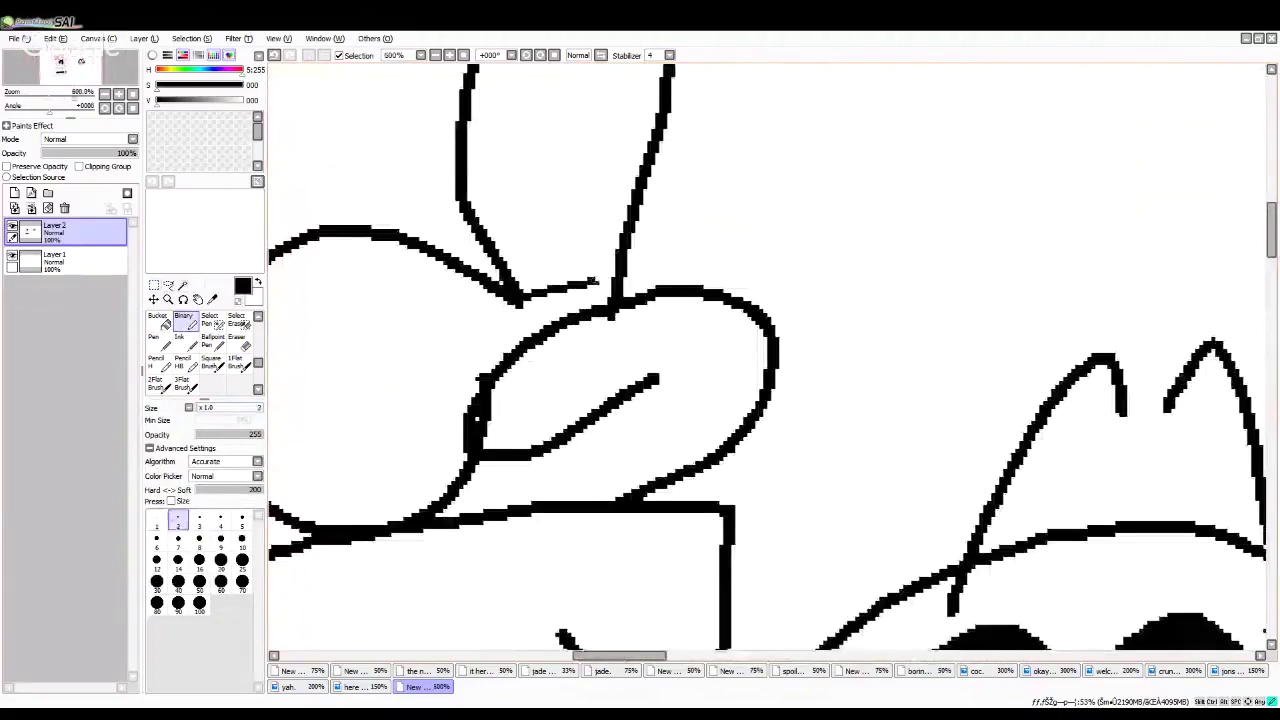
pyautogui.moveTo(593, 281); pyautogui.dragTo(617, 278)
pyautogui.scroll(-1, 622, 290)
pyautogui.moveTo(526, 291); pyautogui.dragTo(656, 274)
pyautogui.moveTo(549, 467); pyautogui.dragTo(575, 527)
pyautogui.moveTo(659, 427); pyautogui.dragTo(647, 490)
# Step: Draw two thin, nearly horizontal lines across the large round knuckle shape of the left hand
pyautogui.scroll(-2, 648, 447)
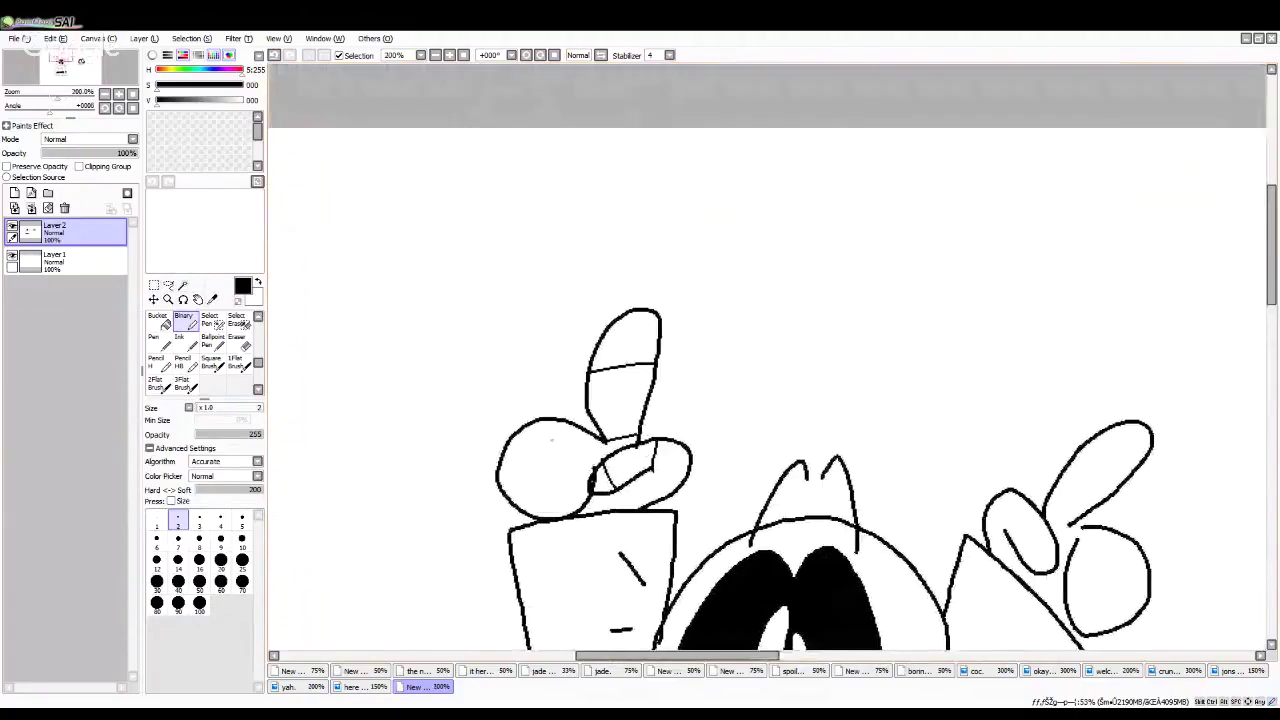
pyautogui.scroll(3, 535, 426)
pyautogui.moveTo(461, 458); pyautogui.dragTo(659, 443)
pyautogui.moveTo(465, 592); pyautogui.dragTo(632, 547)
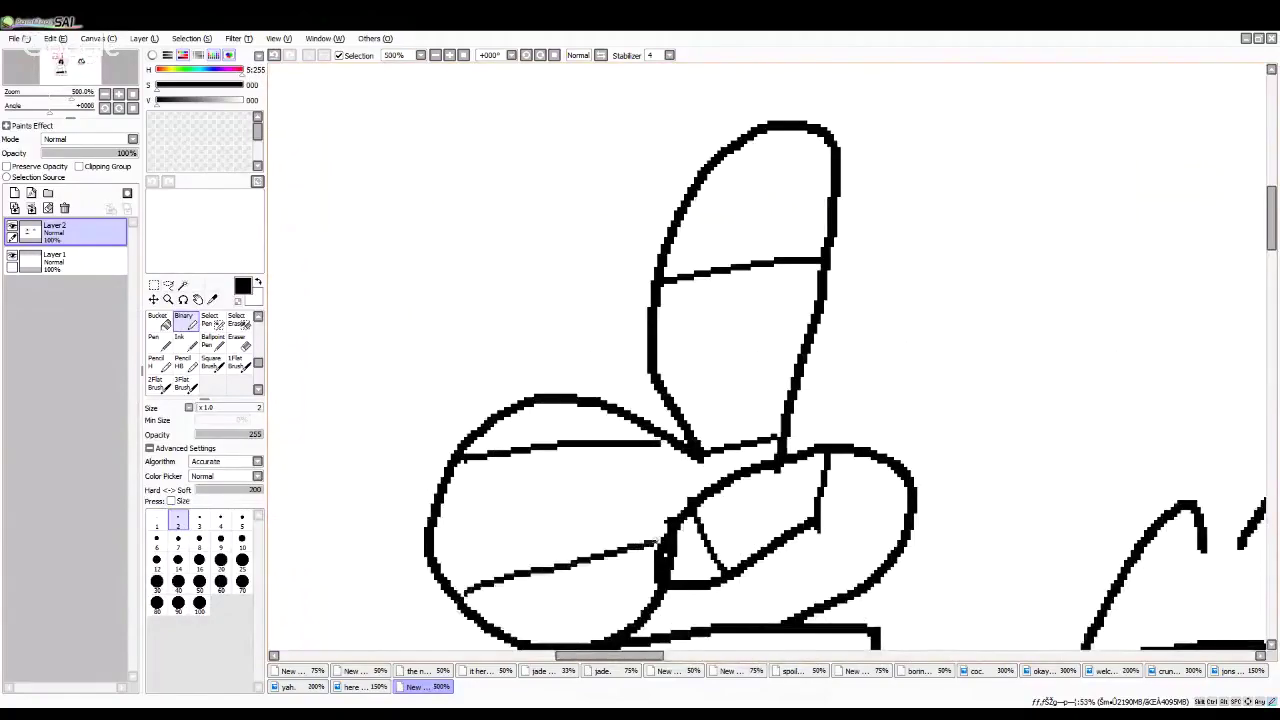